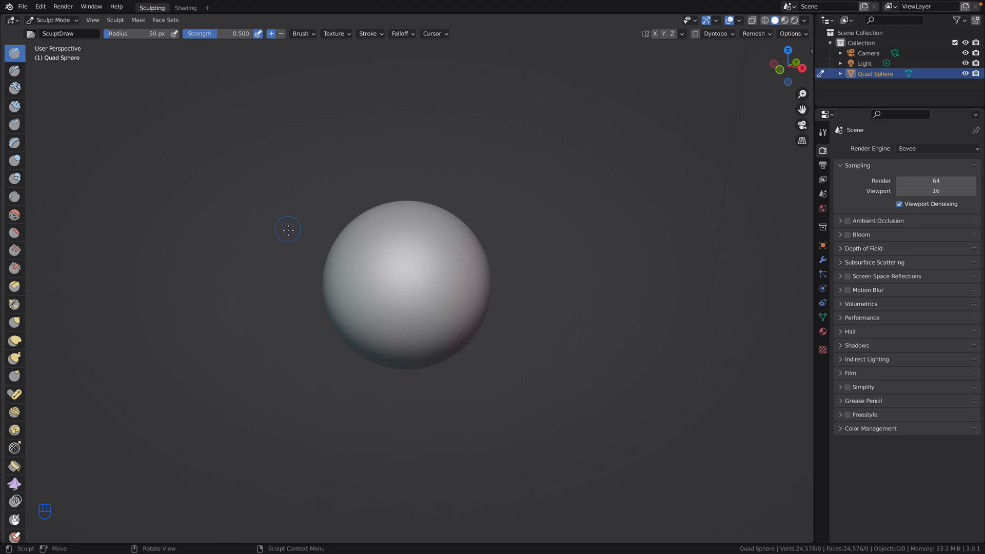
Open the sculpt brush's symmetry settings and enable mirroring on the X, Y and Z axes
{"action": "middle_click_drag", "start_coordinate": [281, 241], "coordinate": [269, 210]}
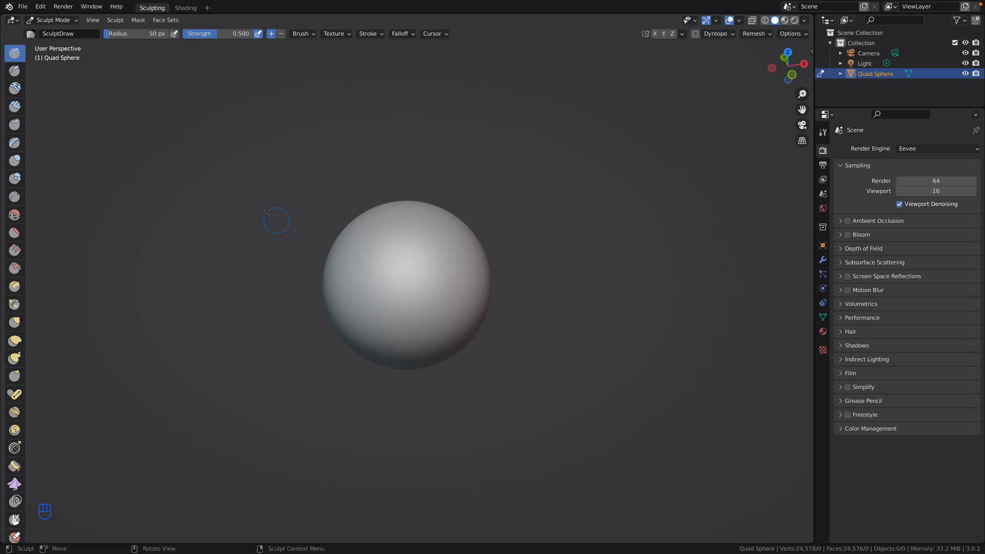
{"action": "left_click", "coordinate": [792, 75]}
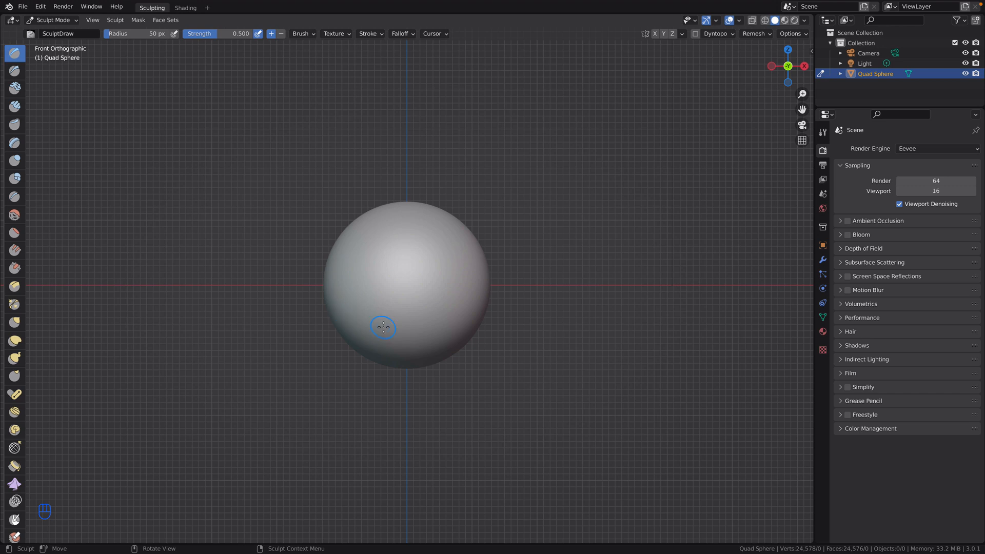
{"action": "scroll", "coordinate": [384, 328], "scroll_direction": "down", "scroll_amount": 3}
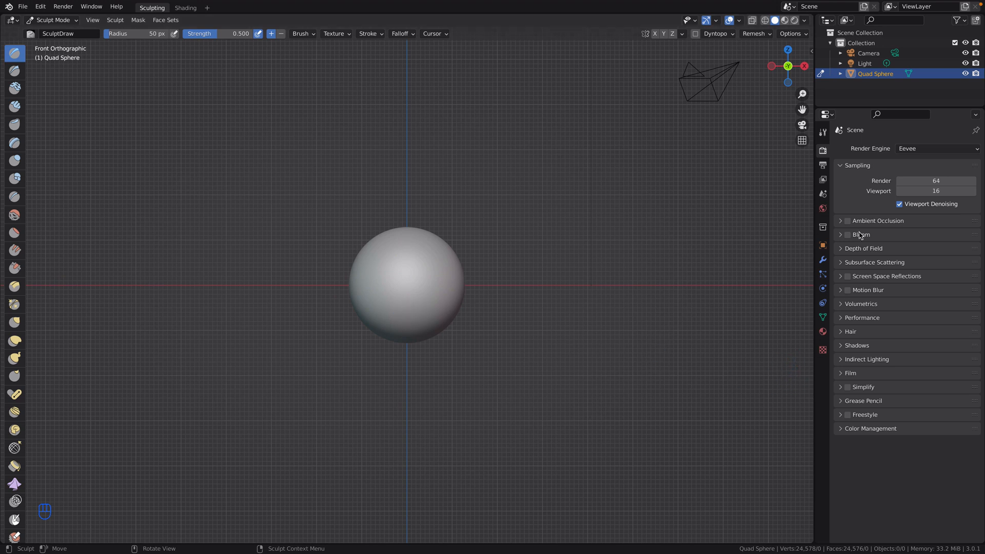
{"action": "left_click", "coordinate": [823, 132]}
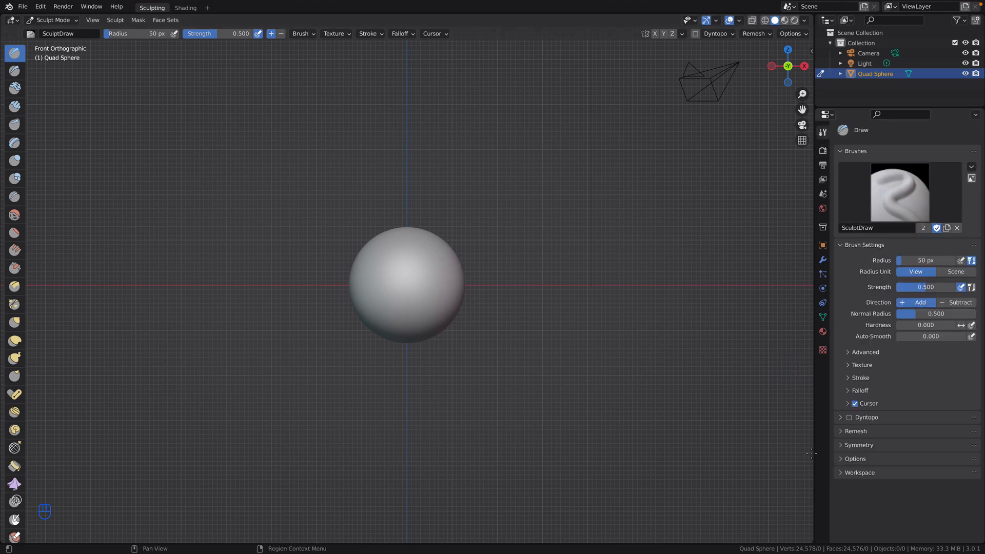
{"action": "left_click", "coordinate": [842, 445]}
{"action": "left_click", "coordinate": [909, 460]}
{"action": "left_click", "coordinate": [936, 460]}
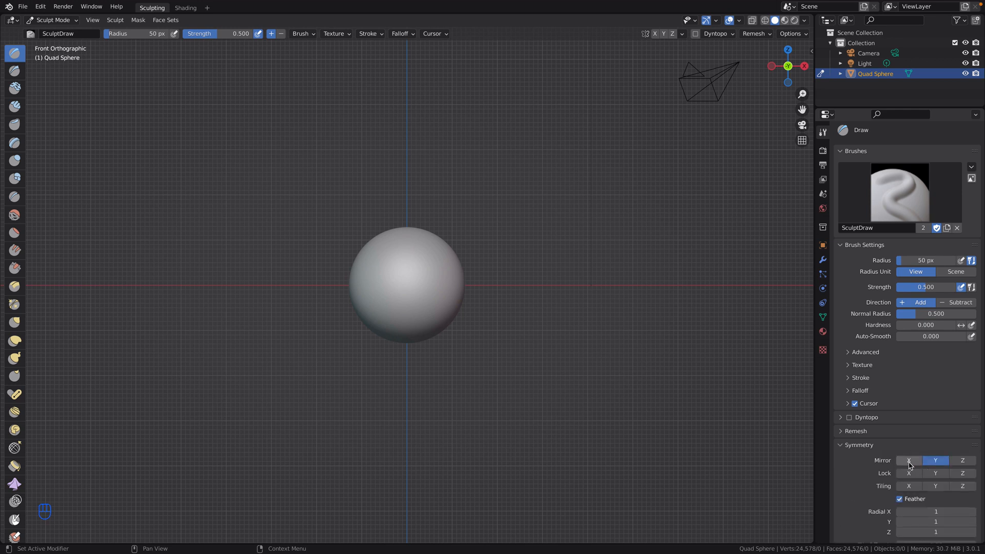
{"action": "left_click", "coordinate": [909, 461]}
{"action": "left_click", "coordinate": [956, 462]}
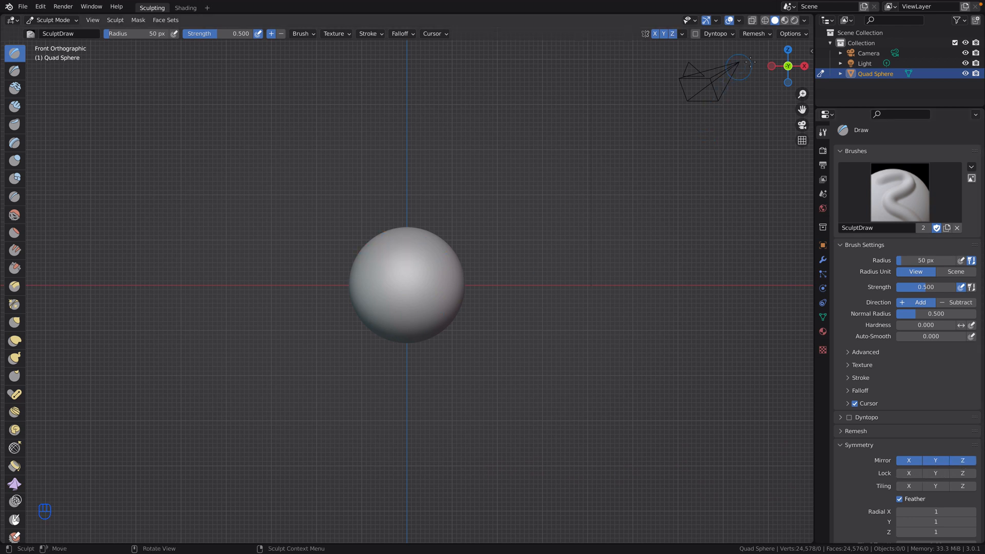
Choose the Elastic Deform brush and turn off mirroring on the Z axis for sculpting the sphere's underside
{"action": "left_click", "coordinate": [788, 50]}
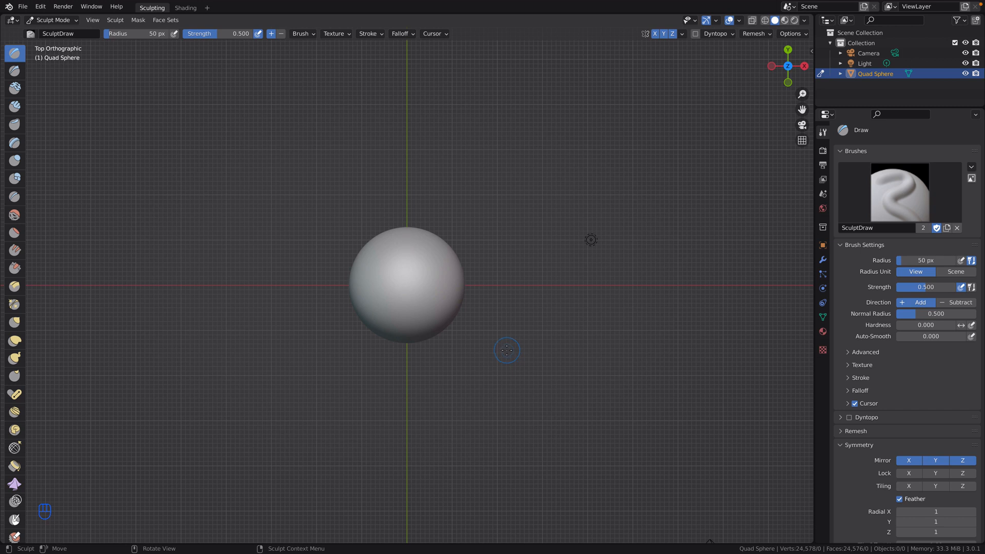
{"action": "left_click", "coordinate": [787, 81]}
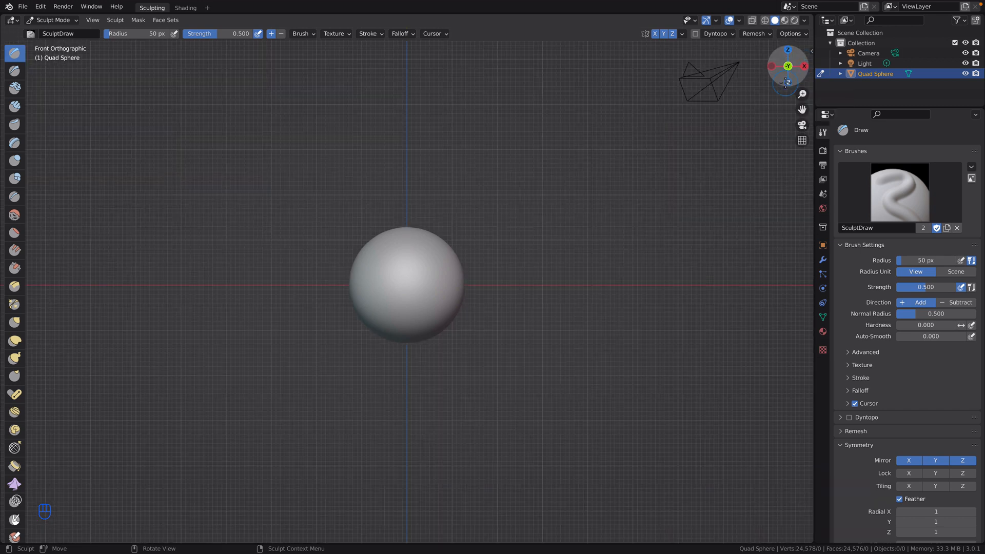
{"action": "left_click", "coordinate": [788, 50]}
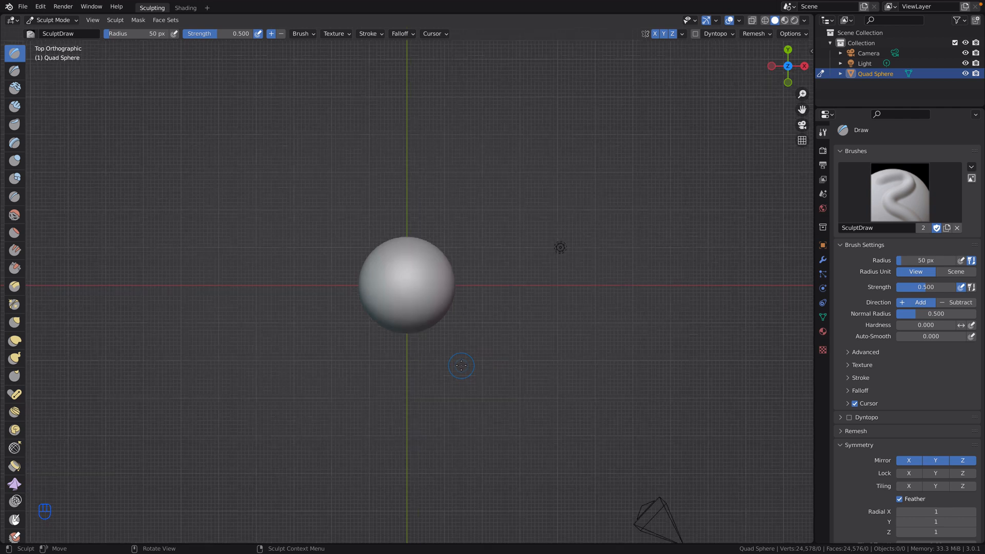
{"action": "scroll", "coordinate": [462, 366], "scroll_direction": "up", "scroll_amount": 2}
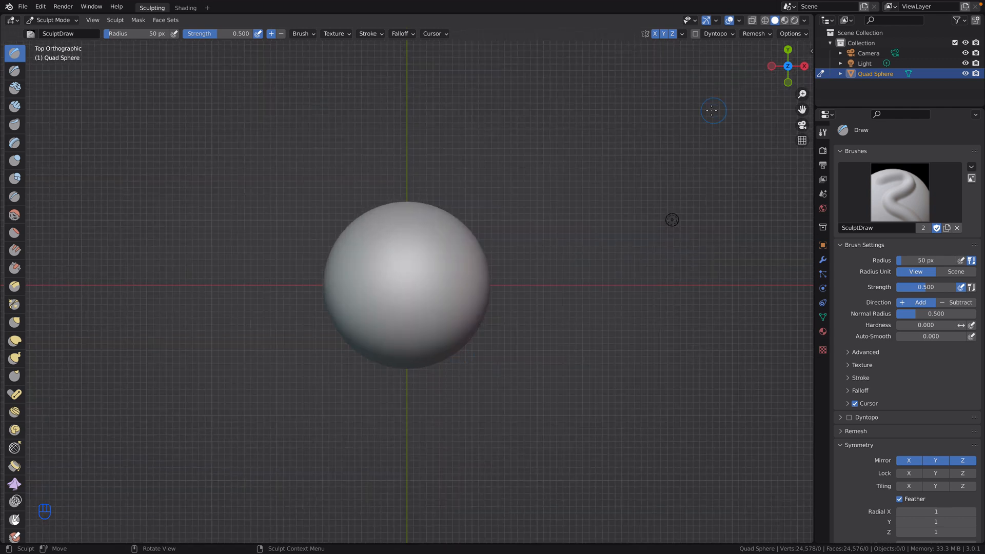
{"action": "left_click", "coordinate": [788, 82]}
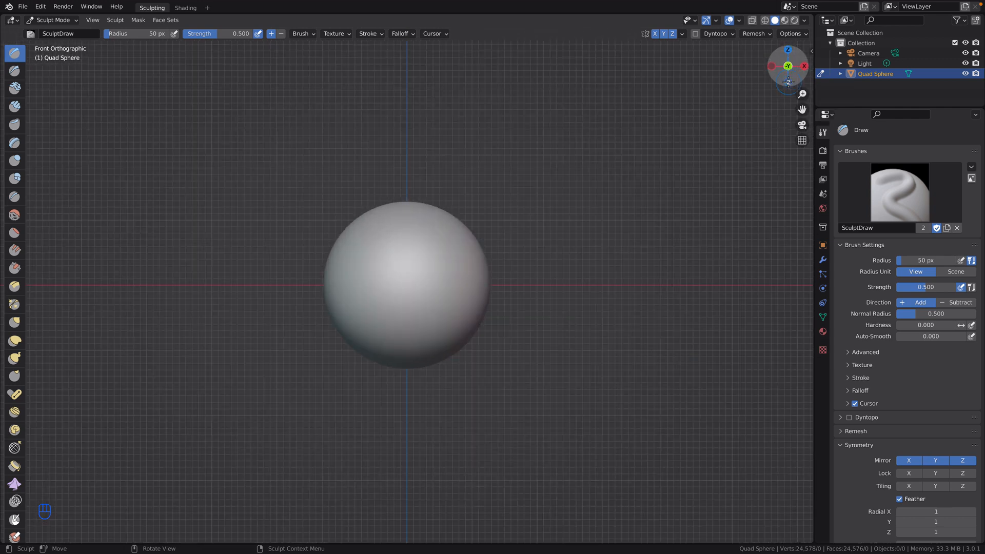
{"action": "left_click", "coordinate": [788, 81]}
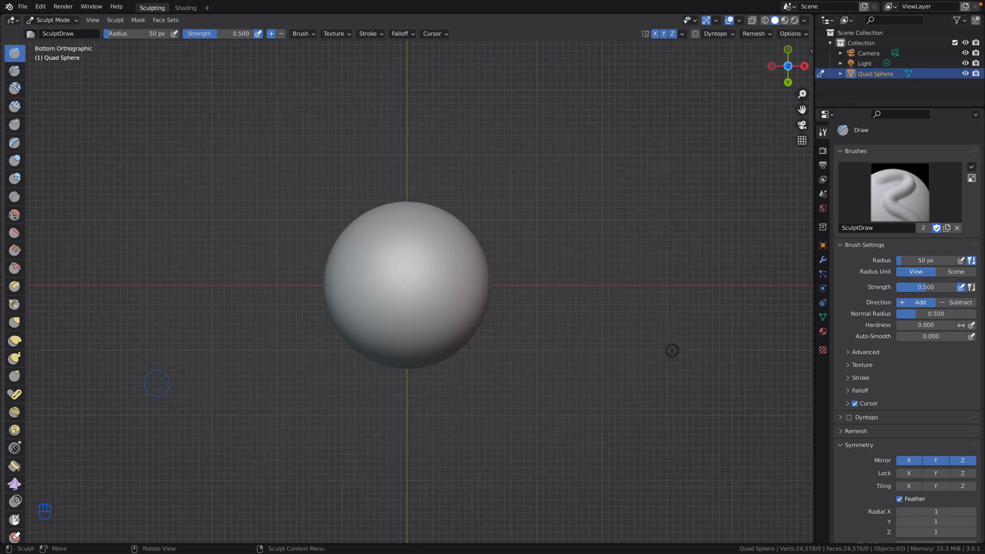
{"action": "left_click", "coordinate": [15, 340]}
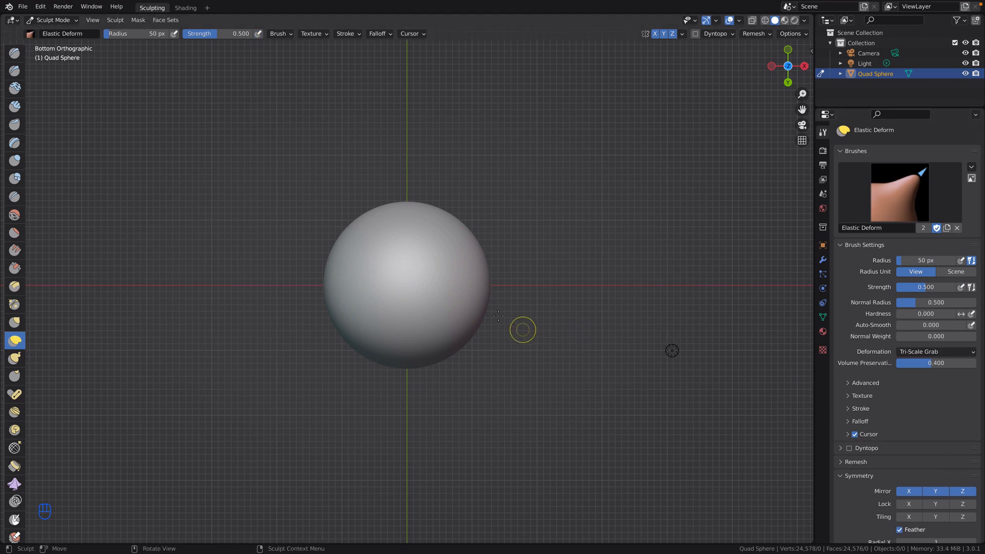
{"action": "left_click", "coordinate": [965, 492]}
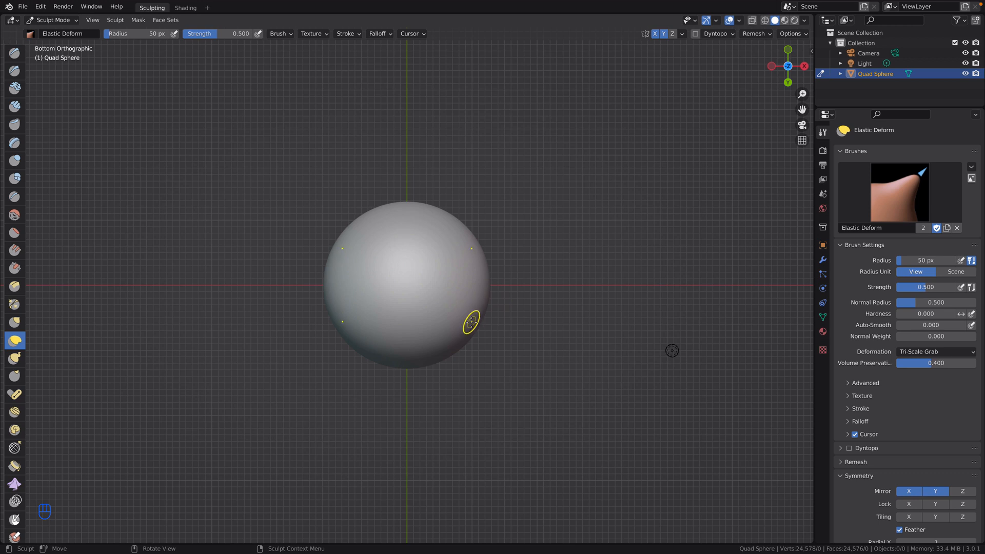
{"action": "left_click_drag", "start_coordinate": [472, 322], "coordinate": [492, 322]}
{"action": "key", "text": "super+z"}
{"action": "key", "text": "super+z"}
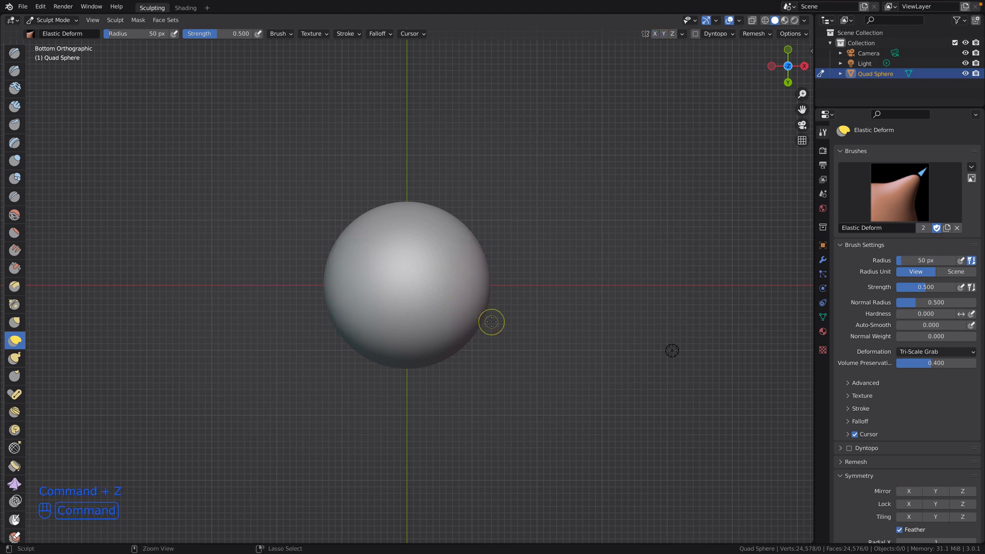
Set the Elastic Deform radius to 359 px, mirror only across Y, and stretch the sphere along positive X into an egg shape
{"action": "left_click_drag", "start_coordinate": [106, 33], "coordinate": [151, 34]}
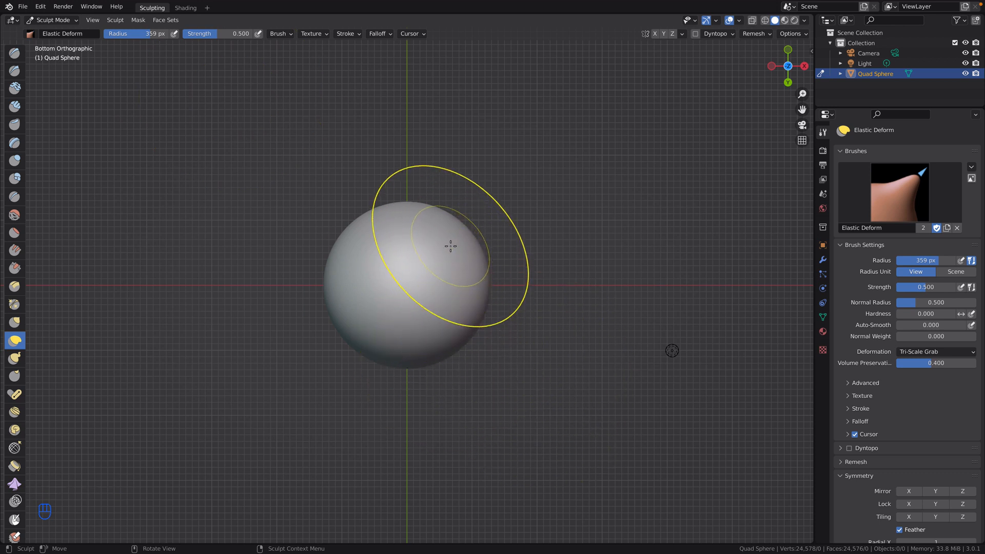
{"action": "left_click", "coordinate": [915, 491]}
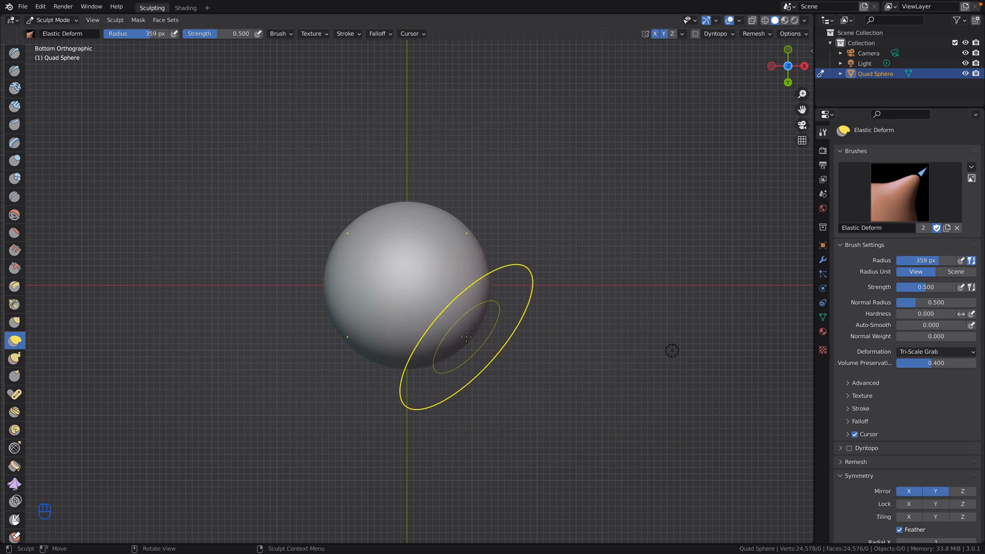
{"action": "left_click", "coordinate": [909, 491]}
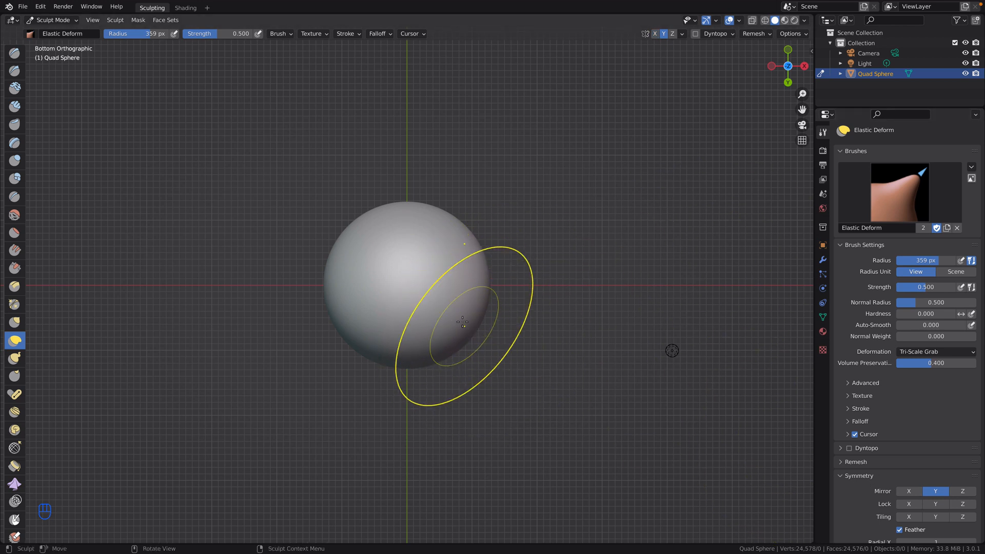
{"action": "mouse_move", "coordinate": [466, 338]}
{"action": "left_mouse_down"}
{"action": "mouse_move", "coordinate": [550, 314]}
{"action": "mouse_move", "coordinate": [513, 316]}
{"action": "mouse_move", "coordinate": [736, 314]}
{"action": "mouse_move", "coordinate": [726, 330]}
{"action": "left_mouse_up"}
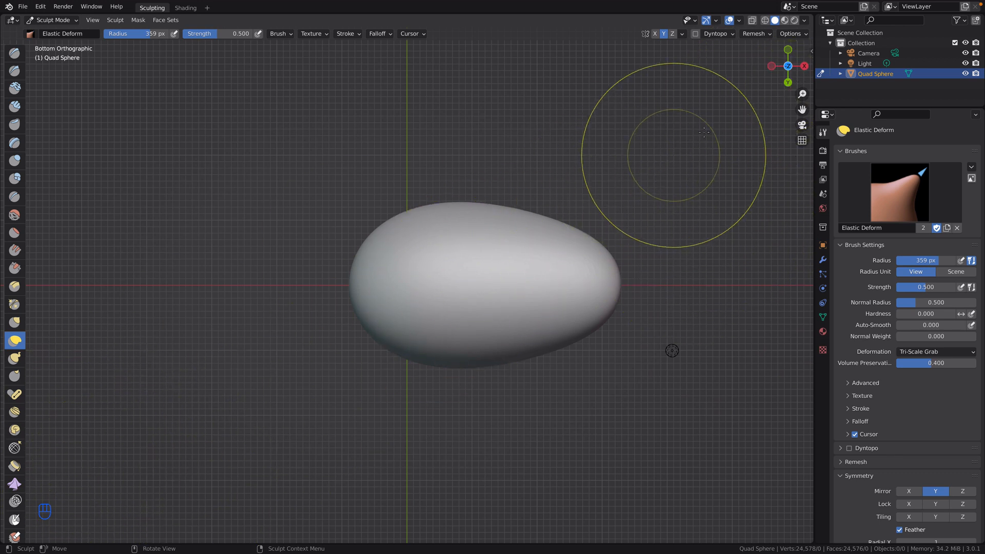
Pull the egg's narrow end upward and outward with Elastic Deform, forming a raised, tapering tail in side profile
{"action": "left_click", "coordinate": [787, 81]}
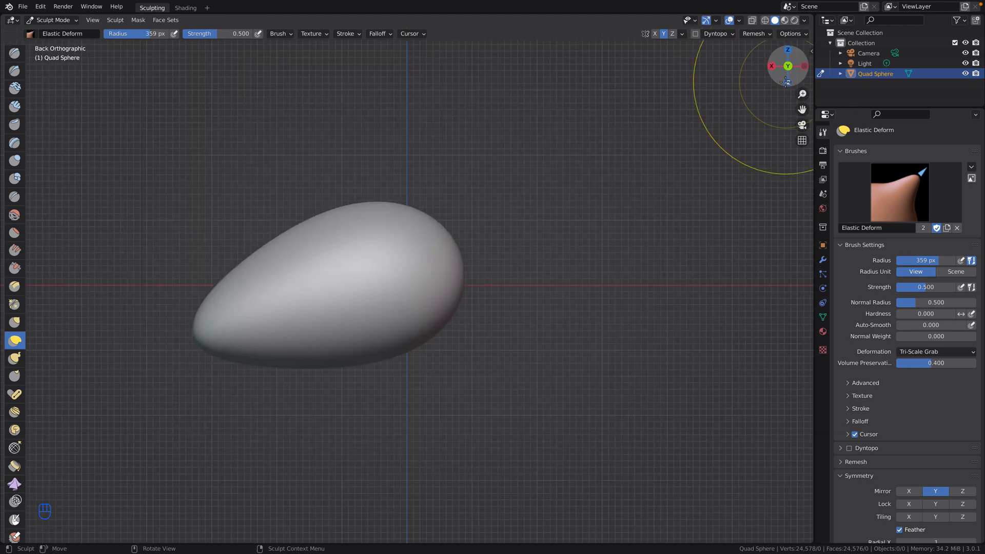
{"action": "left_click", "coordinate": [788, 66]}
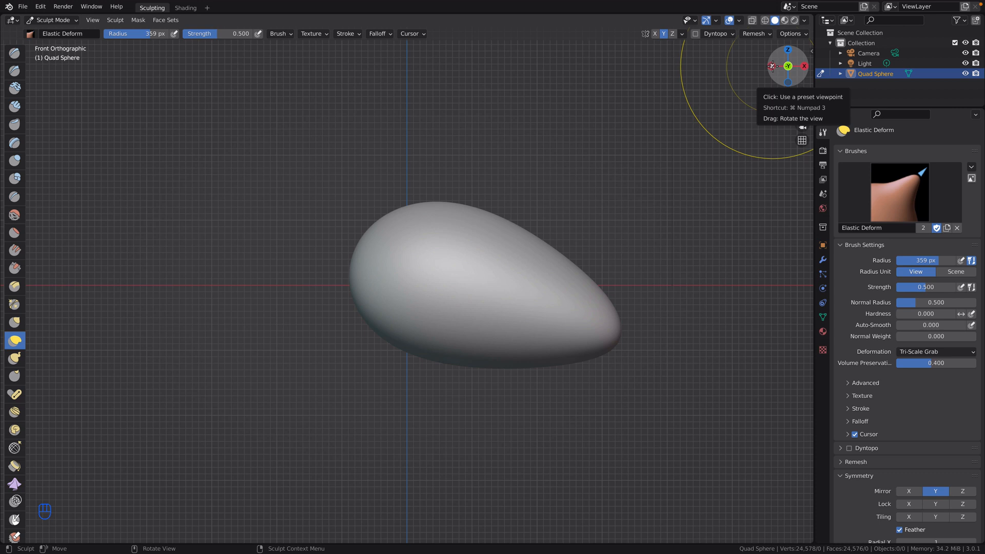
{"action": "mouse_move", "coordinate": [627, 325]}
{"action": "left_mouse_down"}
{"action": "mouse_move", "coordinate": [626, 284]}
{"action": "mouse_move", "coordinate": [580, 267]}
{"action": "mouse_move", "coordinate": [644, 226]}
{"action": "mouse_move", "coordinate": [685, 223]}
{"action": "left_mouse_up"}
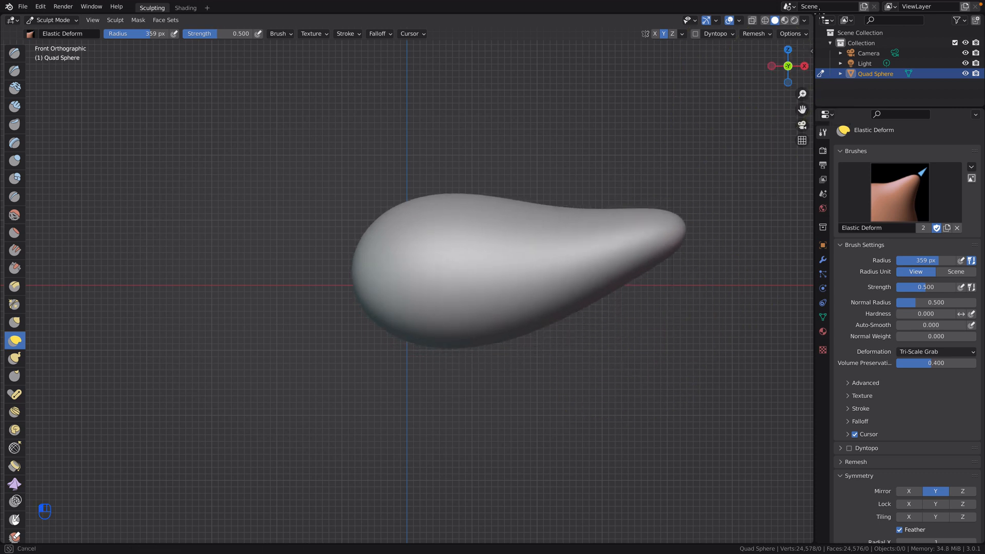
{"action": "left_click_drag", "start_coordinate": [820, 13], "coordinate": [820, 12]}
{"action": "left_click_drag", "start_coordinate": [673, 241], "coordinate": [756, 181]}
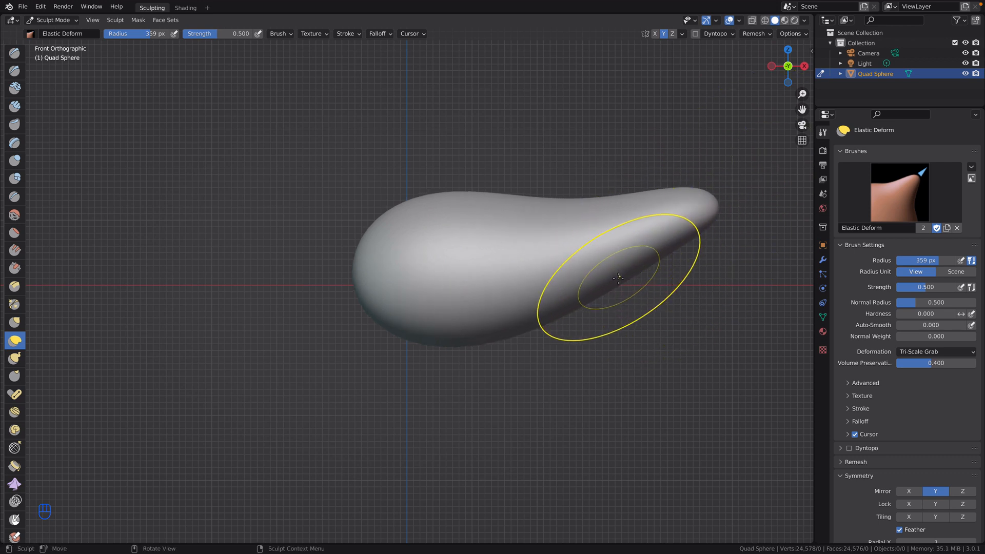
{"action": "left_click_drag", "start_coordinate": [590, 330], "coordinate": [624, 304]}
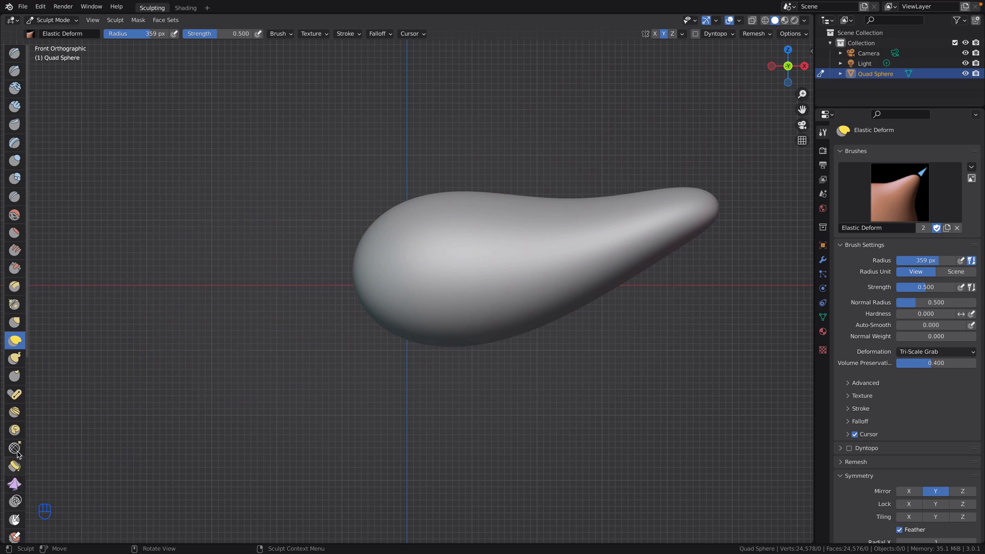
Cut a thin slice off the rounded underside with Box Trim in Difference mode to give the body a flat base
{"action": "scroll", "coordinate": [13, 434], "scroll_direction": "down", "scroll_amount": 3}
{"action": "scroll", "coordinate": [12, 439], "scroll_direction": "down", "scroll_amount": 4}
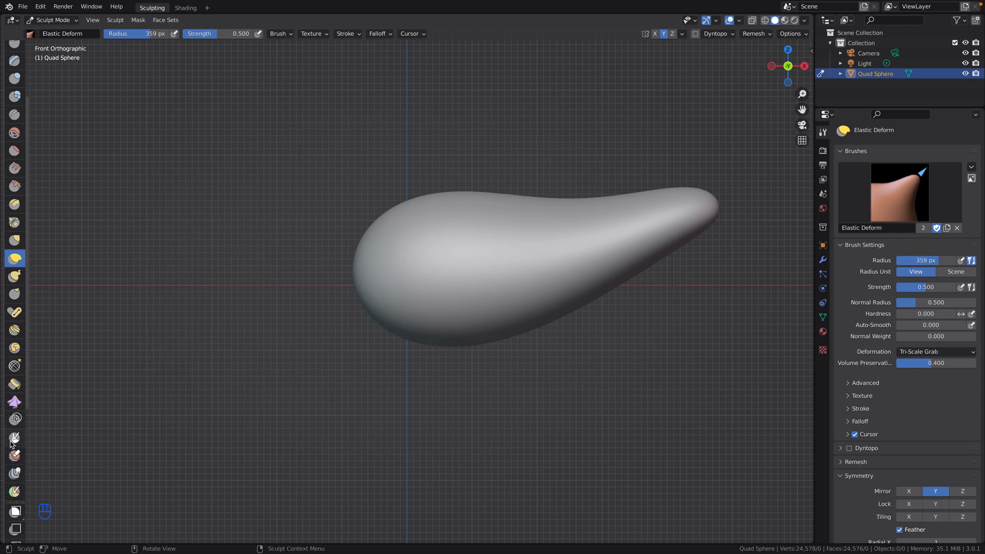
{"action": "scroll", "coordinate": [14, 508], "scroll_direction": "down", "scroll_amount": 2}
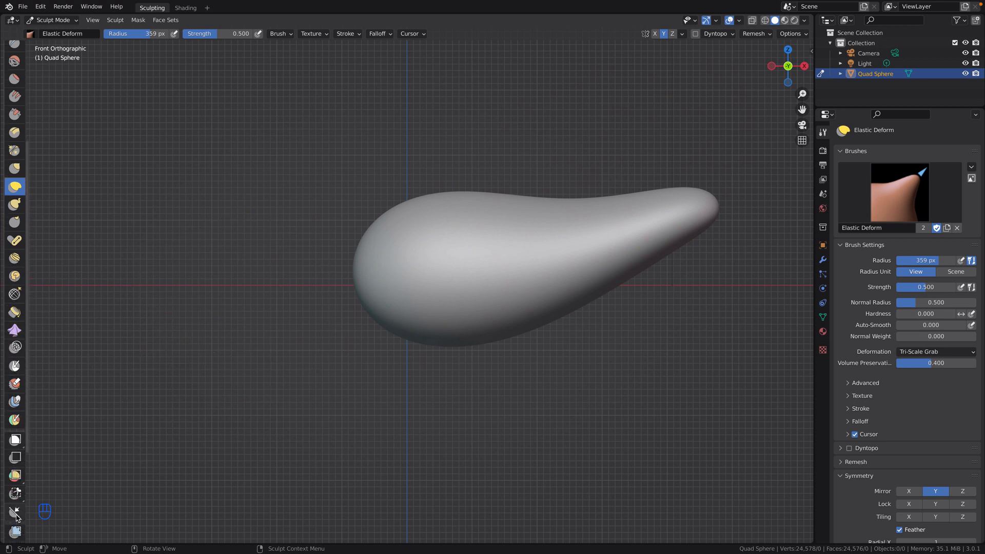
{"action": "left_click", "coordinate": [15, 484]}
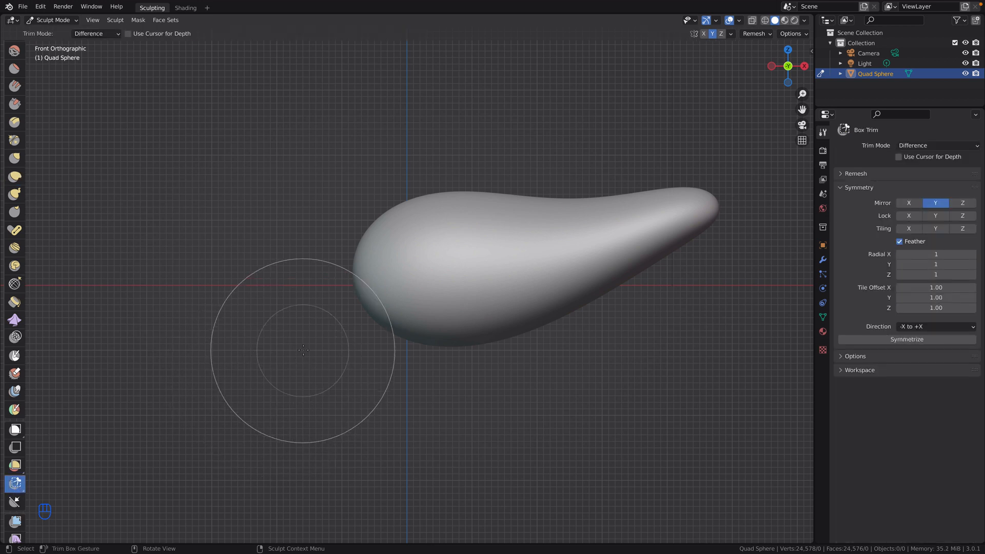
{"action": "left_click_drag", "start_coordinate": [315, 324], "coordinate": [713, 372]}
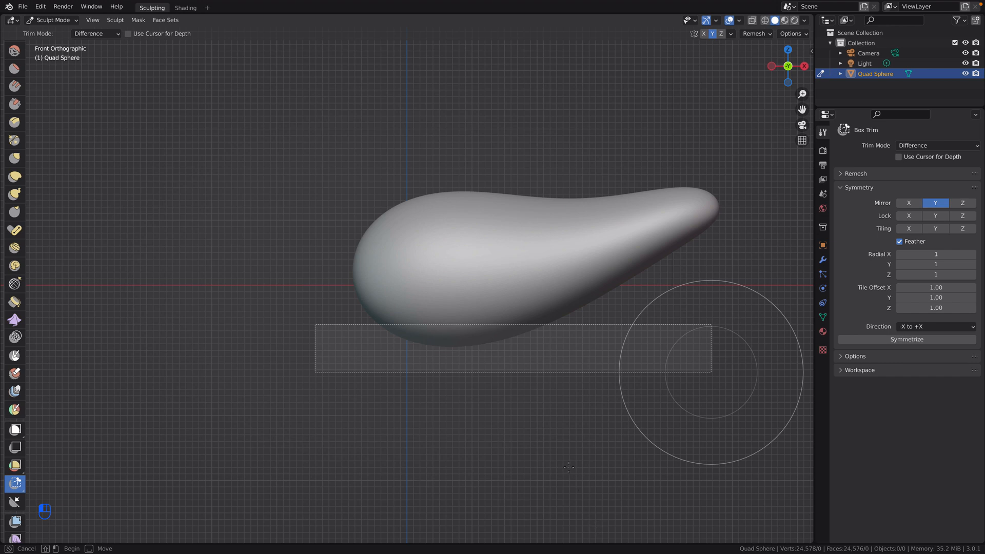
{"action": "left_click_drag", "start_coordinate": [712, 372], "coordinate": [570, 467]}
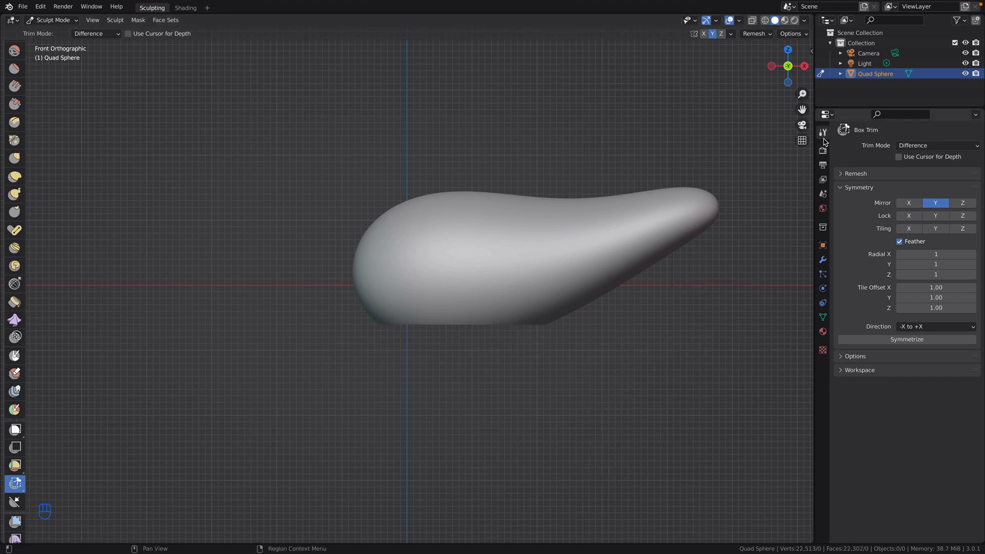
Voxel-remesh the trimmed body at a voxel size of 0.035 m
{"action": "left_click", "coordinate": [842, 175]}
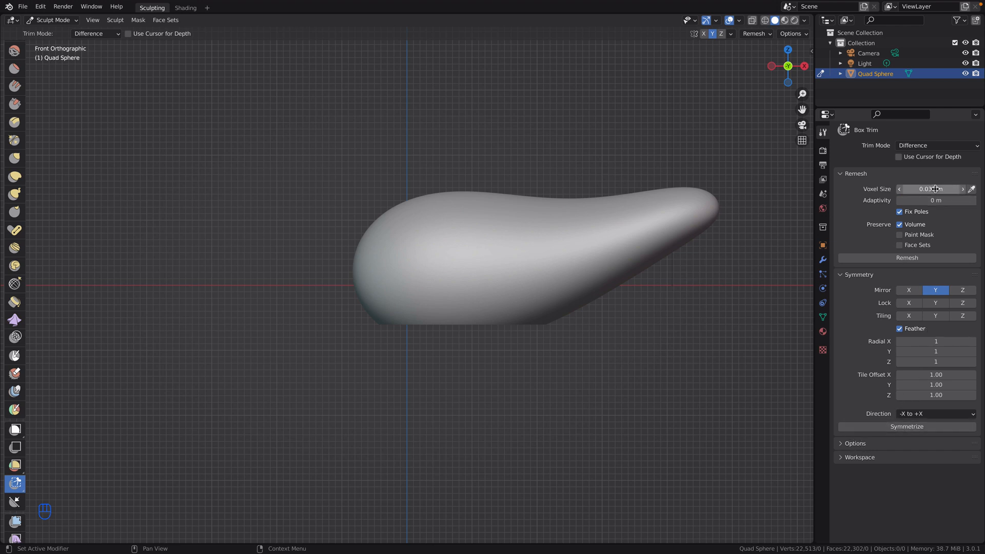
{"action": "left_click", "coordinate": [915, 260]}
{"action": "mouse_move", "coordinate": [522, 362]}
{"action": "middle_mouse_down"}
{"action": "mouse_move", "coordinate": [513, 192]}
{"action": "mouse_move", "coordinate": [519, 279]}
{"action": "mouse_move", "coordinate": [505, 330]}
{"action": "mouse_move", "coordinate": [523, 369]}
{"action": "mouse_move", "coordinate": [513, 313]}
{"action": "mouse_move", "coordinate": [516, 354]}
{"action": "mouse_move", "coordinate": [502, 345]}
{"action": "mouse_move", "coordinate": [503, 321]}
{"action": "mouse_move", "coordinate": [508, 344]}
{"action": "middle_mouse_up"}
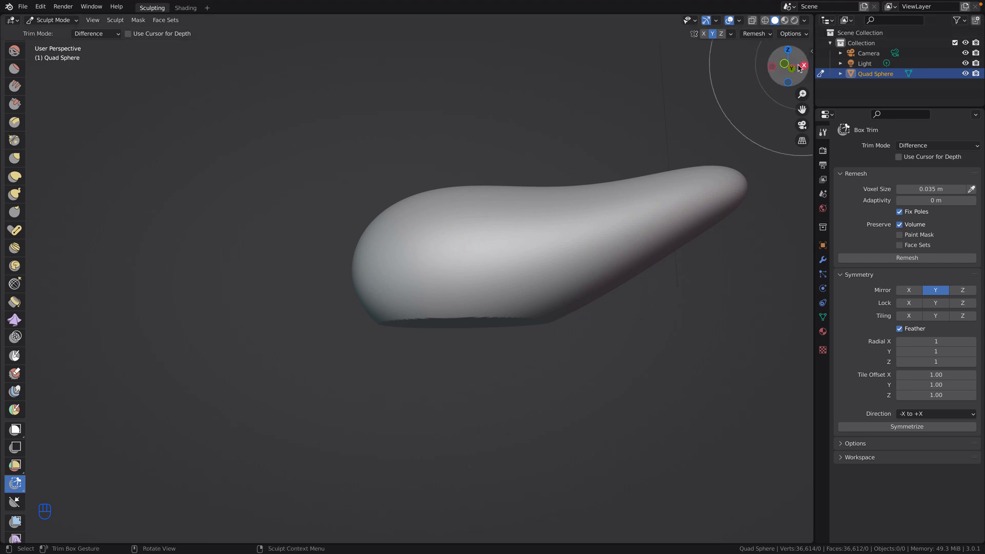
Trim the body's base again with a box cut, removing everything below the red X-axis line
{"action": "left_click", "coordinate": [791, 83]}
{"action": "left_click", "coordinate": [790, 83]}
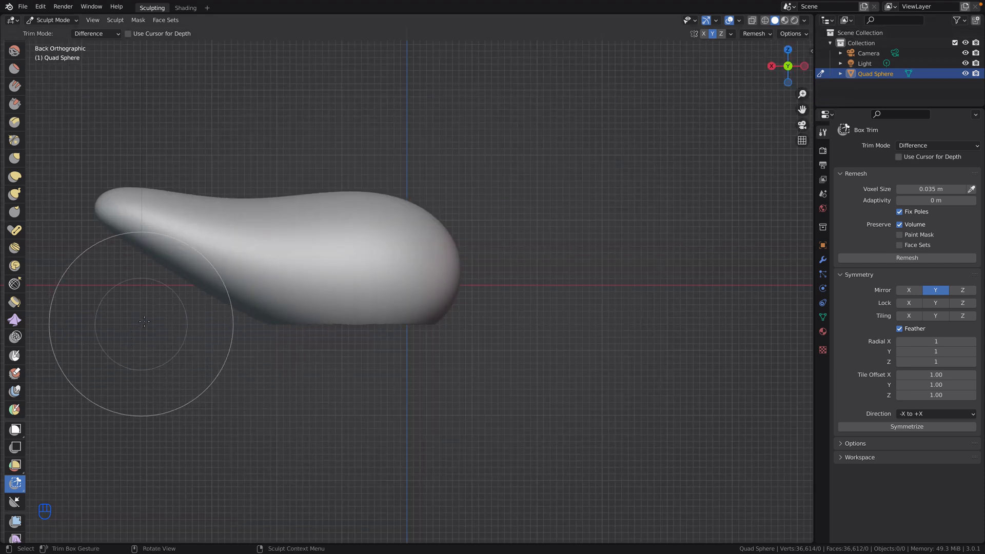
{"action": "left_click_drag", "start_coordinate": [149, 315], "coordinate": [649, 277]}
{"action": "left_click_drag", "start_coordinate": [605, 340], "coordinate": [149, 286]}
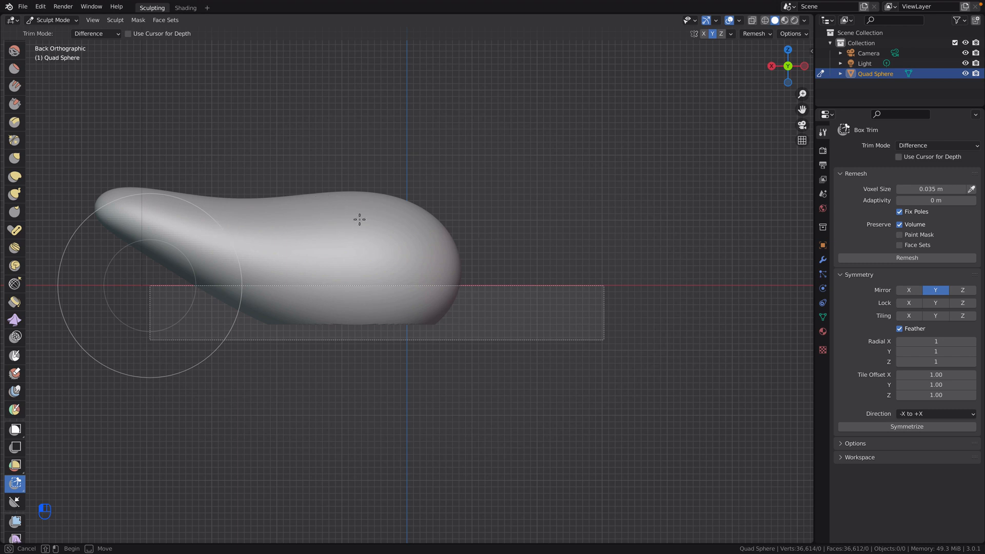
{"action": "left_click_drag", "start_coordinate": [555, 190], "coordinate": [557, 189]}
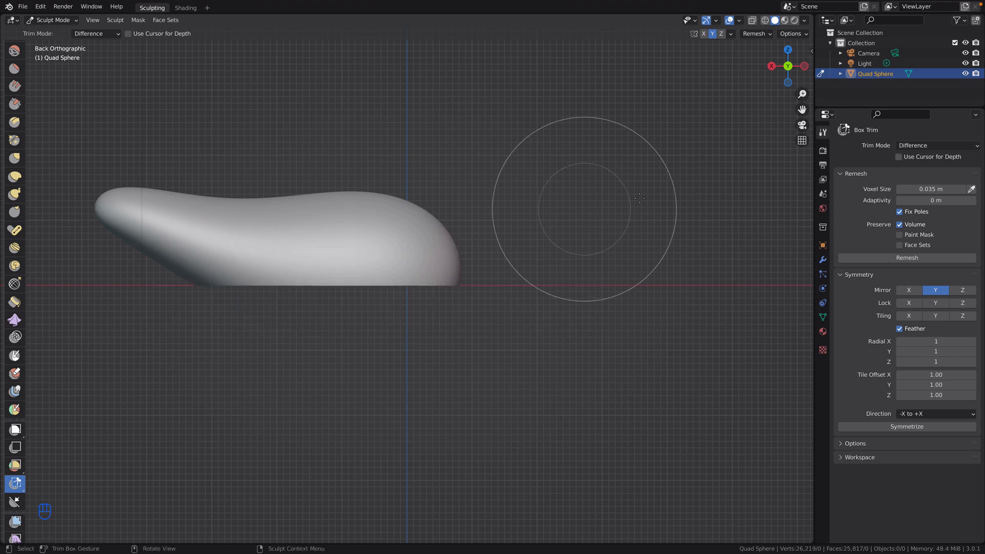
{"action": "middle_click_drag", "start_coordinate": [638, 87], "coordinate": [466, 200]}
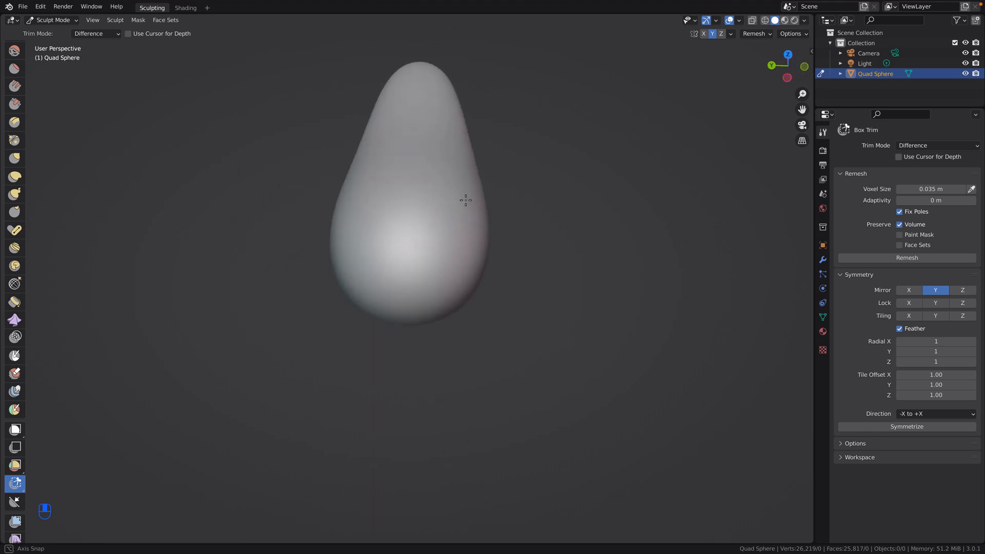
Widen the body's broad end outward with mirrored Elastic Deform in top view and reshape the flanks into a gentle waist
{"action": "left_click", "coordinate": [788, 54]}
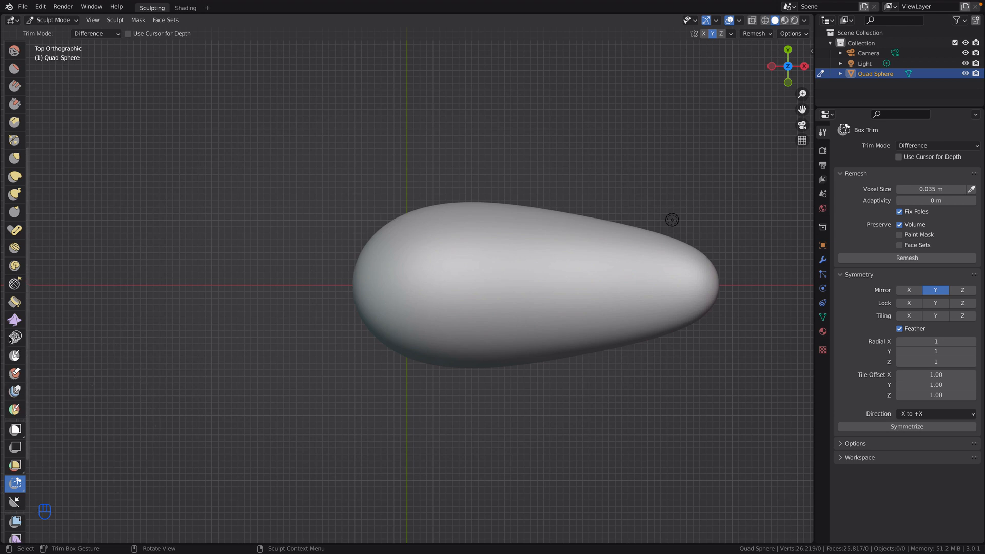
{"action": "left_click", "coordinate": [15, 176]}
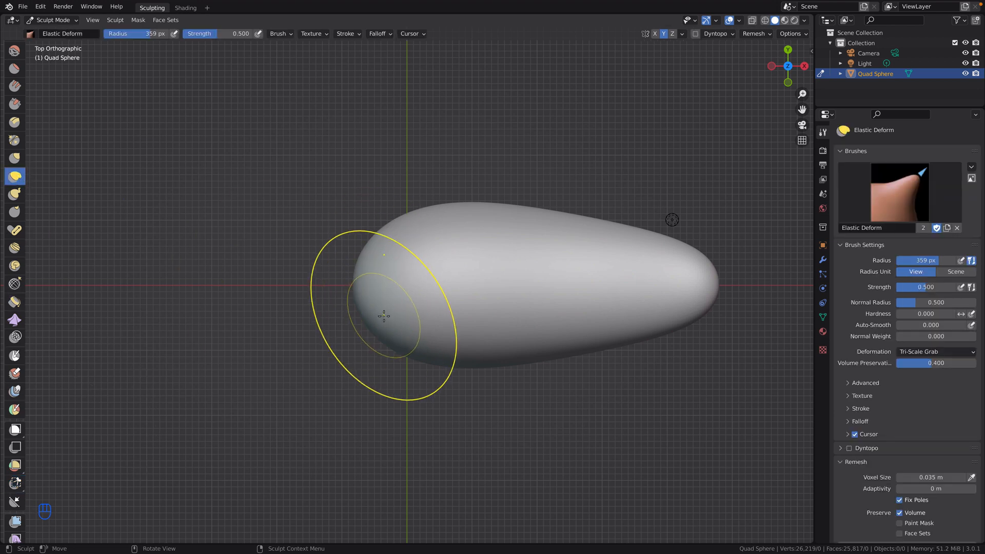
{"action": "mouse_move", "coordinate": [352, 334]}
{"action": "left_mouse_down"}
{"action": "mouse_move", "coordinate": [369, 367]}
{"action": "mouse_move", "coordinate": [227, 448]}
{"action": "left_mouse_up"}
{"action": "left_click_drag", "start_coordinate": [284, 476], "coordinate": [284, 474]}
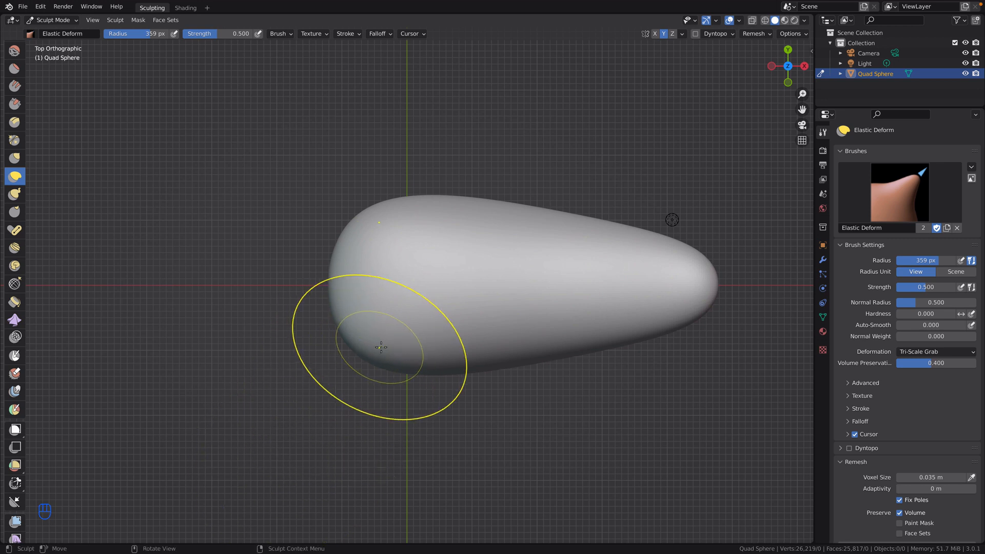
{"action": "mouse_move", "coordinate": [380, 346]}
{"action": "left_mouse_down"}
{"action": "mouse_move", "coordinate": [370, 432]}
{"action": "mouse_move", "coordinate": [472, 374]}
{"action": "left_mouse_up"}
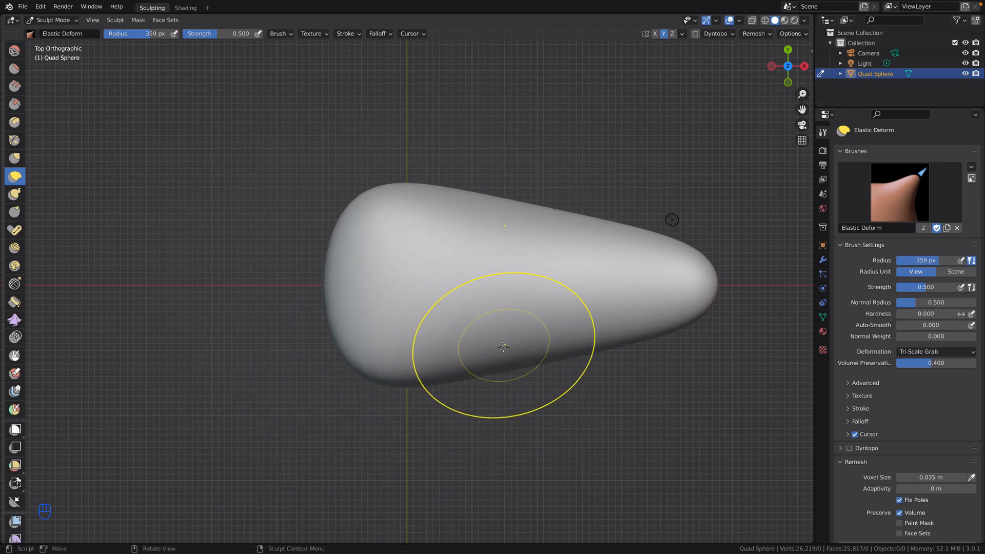
{"action": "mouse_move", "coordinate": [506, 341]}
{"action": "left_mouse_down"}
{"action": "mouse_move", "coordinate": [496, 314]}
{"action": "mouse_move", "coordinate": [512, 396]}
{"action": "left_mouse_up"}
{"action": "mouse_move", "coordinate": [512, 396]}
{"action": "middle_mouse_down"}
{"action": "mouse_move", "coordinate": [543, 275]}
{"action": "mouse_move", "coordinate": [627, 307]}
{"action": "mouse_move", "coordinate": [487, 251]}
{"action": "mouse_move", "coordinate": [519, 306]}
{"action": "mouse_move", "coordinate": [430, 377]}
{"action": "mouse_move", "coordinate": [346, 352]}
{"action": "mouse_move", "coordinate": [349, 275]}
{"action": "mouse_move", "coordinate": [442, 286]}
{"action": "mouse_move", "coordinate": [519, 277]}
{"action": "mouse_move", "coordinate": [530, 258]}
{"action": "mouse_move", "coordinate": [531, 338]}
{"action": "mouse_move", "coordinate": [636, 302]}
{"action": "mouse_move", "coordinate": [513, 308]}
{"action": "mouse_move", "coordinate": [515, 290]}
{"action": "mouse_move", "coordinate": [498, 325]}
{"action": "mouse_move", "coordinate": [370, 328]}
{"action": "mouse_move", "coordinate": [330, 293]}
{"action": "mouse_move", "coordinate": [335, 269]}
{"action": "mouse_move", "coordinate": [513, 295]}
{"action": "mouse_move", "coordinate": [544, 287]}
{"action": "middle_mouse_up"}
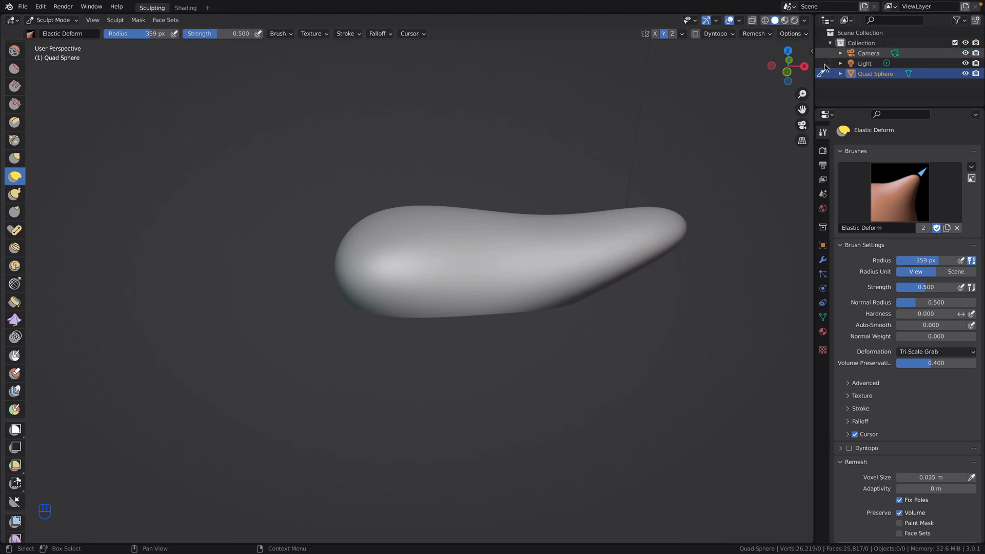
Check the widened body from the front and above, and voxel-remesh it at 0.035 m
{"action": "left_click", "coordinate": [787, 71]}
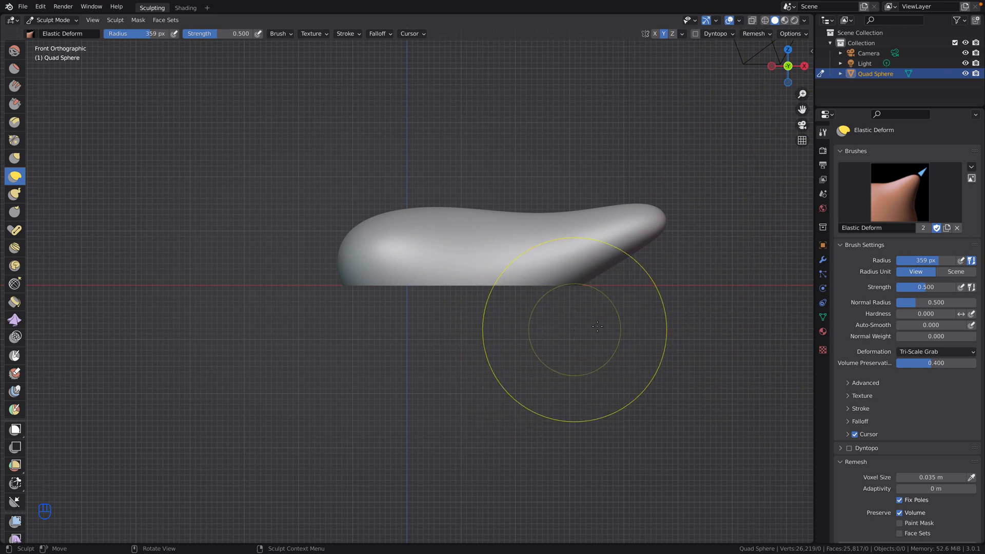
{"action": "mouse_move", "coordinate": [664, 176]}
{"action": "middle_mouse_down"}
{"action": "mouse_move", "coordinate": [657, 191]}
{"action": "mouse_move", "coordinate": [729, 140]}
{"action": "middle_mouse_up"}
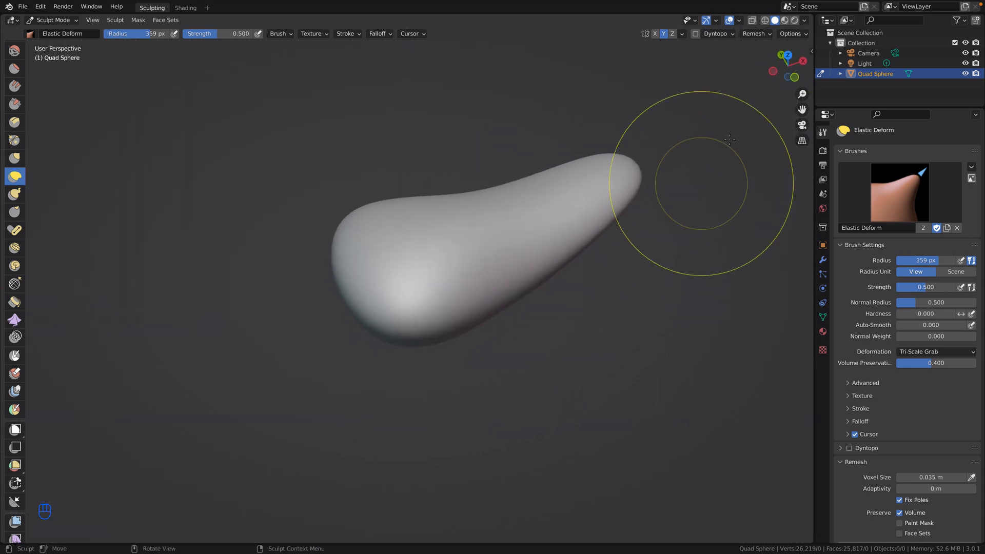
{"action": "left_click", "coordinate": [773, 72]}
{"action": "middle_click_drag", "start_coordinate": [425, 301], "coordinate": [509, 331]}
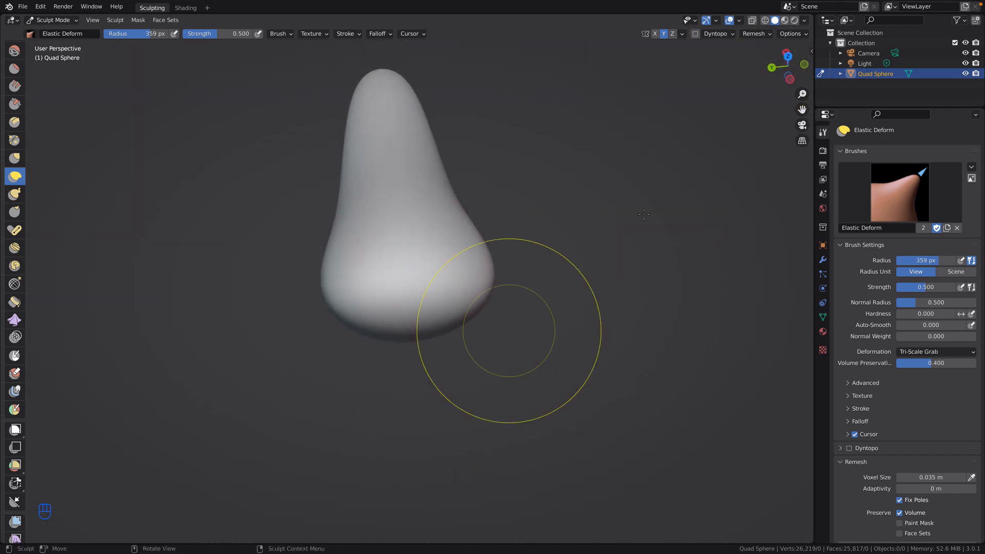
{"action": "left_click", "coordinate": [788, 55]}
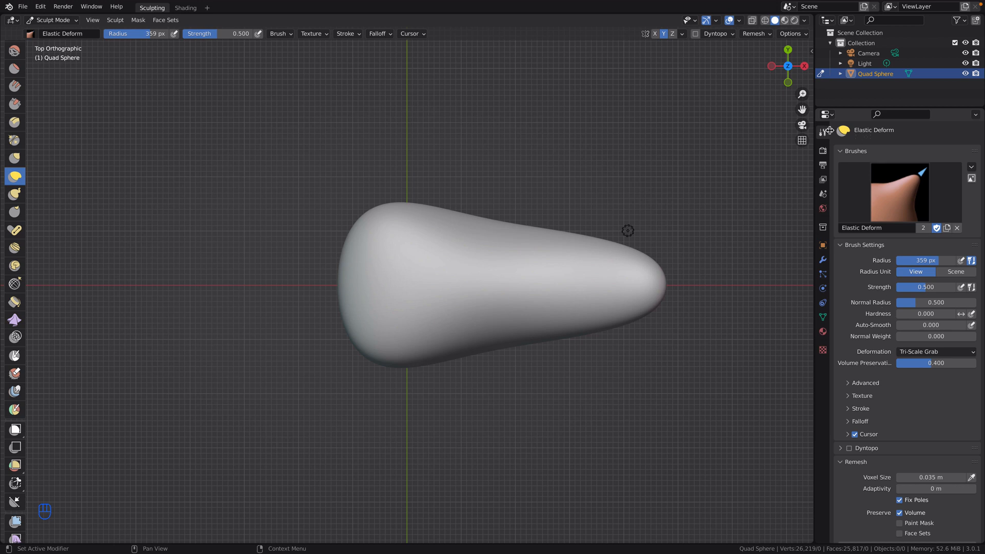
{"action": "scroll", "coordinate": [856, 357], "scroll_direction": "down", "scroll_amount": 3}
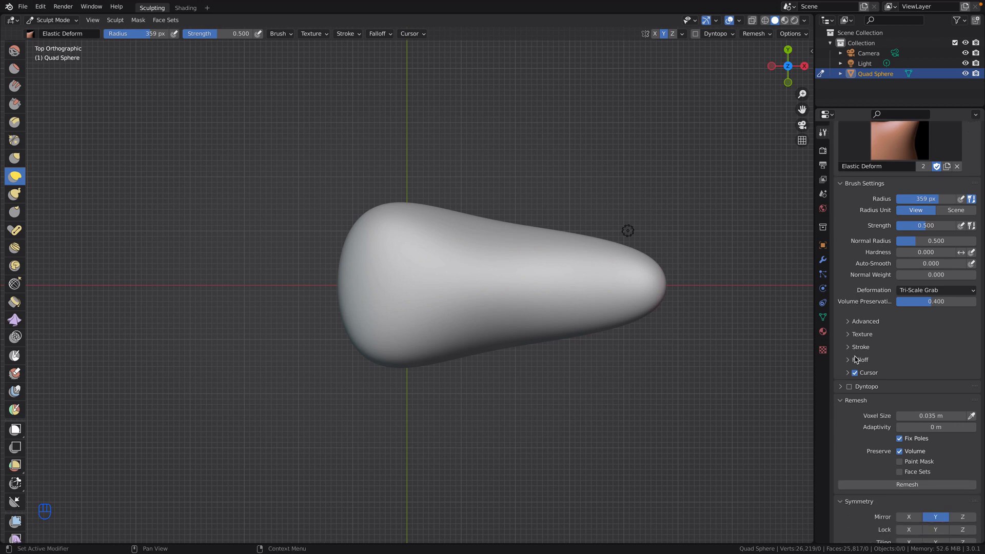
{"action": "left_click", "coordinate": [874, 486]}
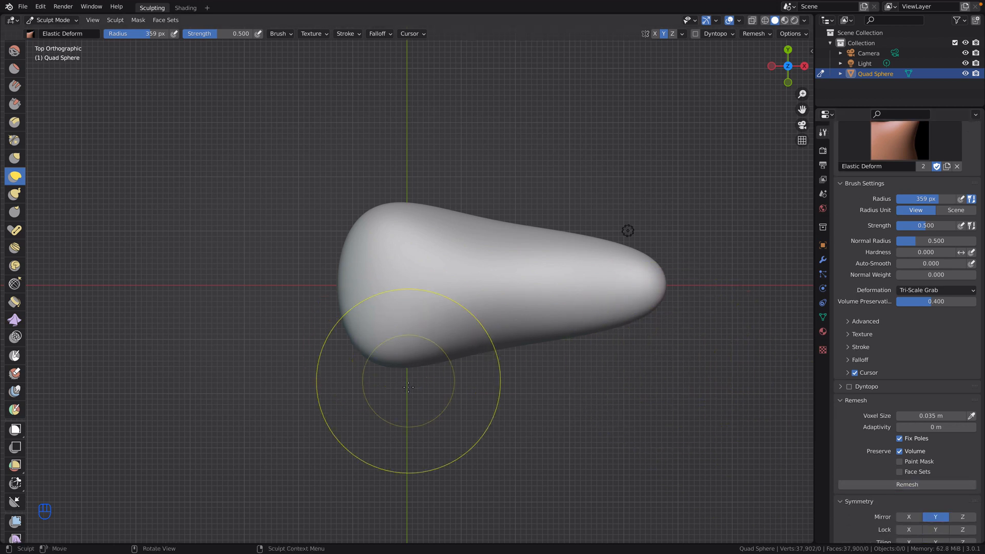
Soften the sharp rim around the flat base with the Smooth brush at 166 px radius and 0.447 strength
{"action": "mouse_move", "coordinate": [569, 413]}
{"action": "middle_mouse_down"}
{"action": "mouse_move", "coordinate": [531, 319]}
{"action": "mouse_move", "coordinate": [477, 251]}
{"action": "mouse_move", "coordinate": [482, 227]}
{"action": "mouse_move", "coordinate": [532, 314]}
{"action": "middle_mouse_up"}
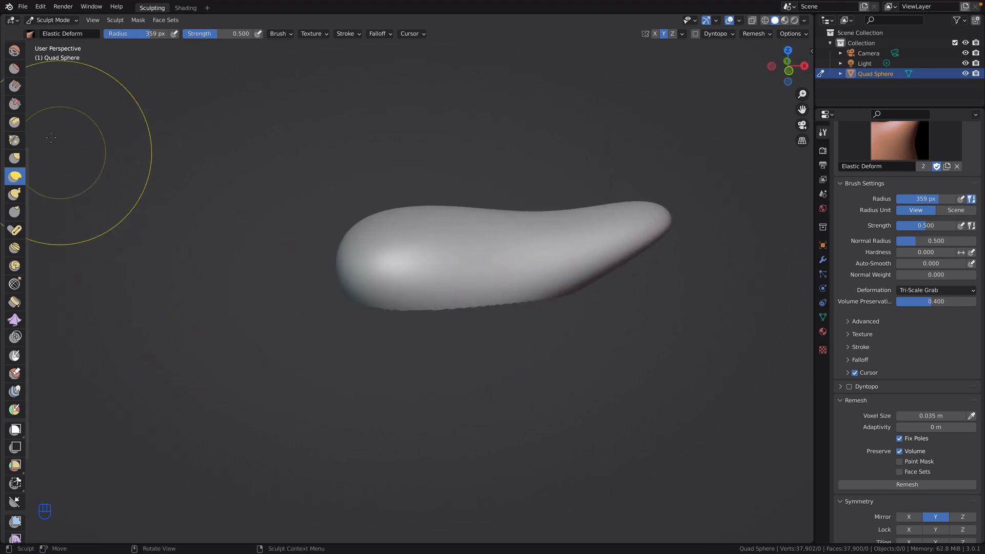
{"action": "left_click", "coordinate": [15, 51]}
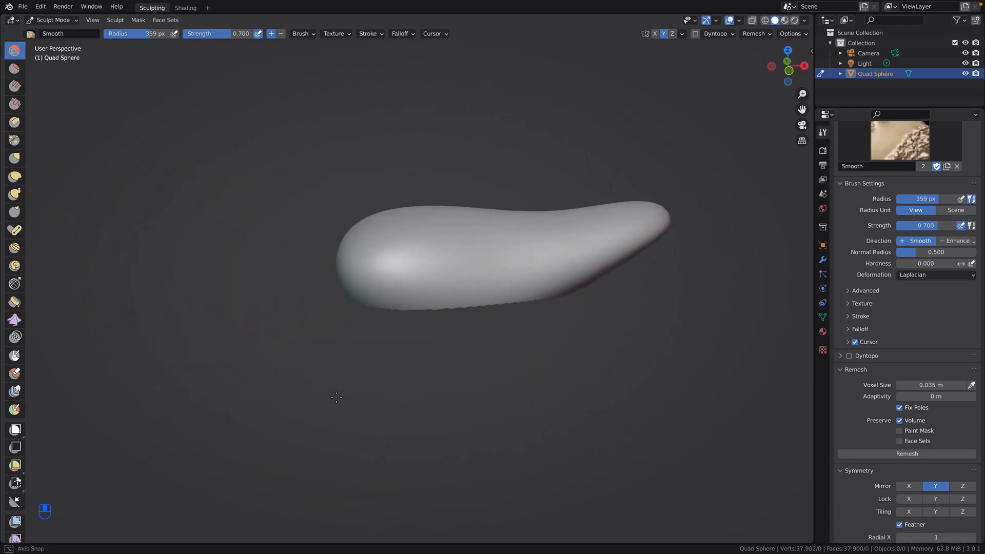
{"action": "middle_click_drag", "start_coordinate": [337, 398], "coordinate": [246, 106]}
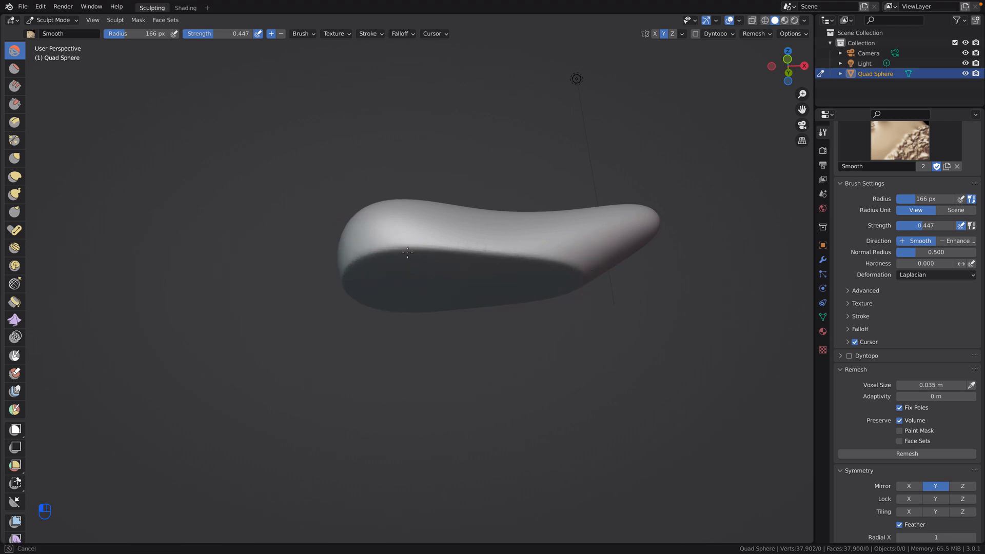
{"action": "middle_click_drag", "start_coordinate": [598, 354], "coordinate": [467, 308]}
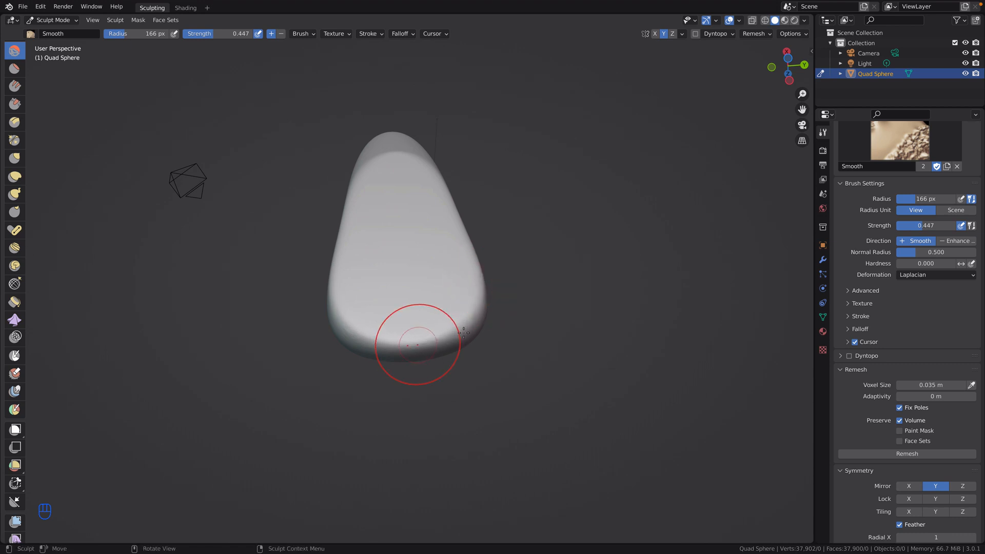
{"action": "middle_click_drag", "start_coordinate": [464, 333], "coordinate": [433, 282]}
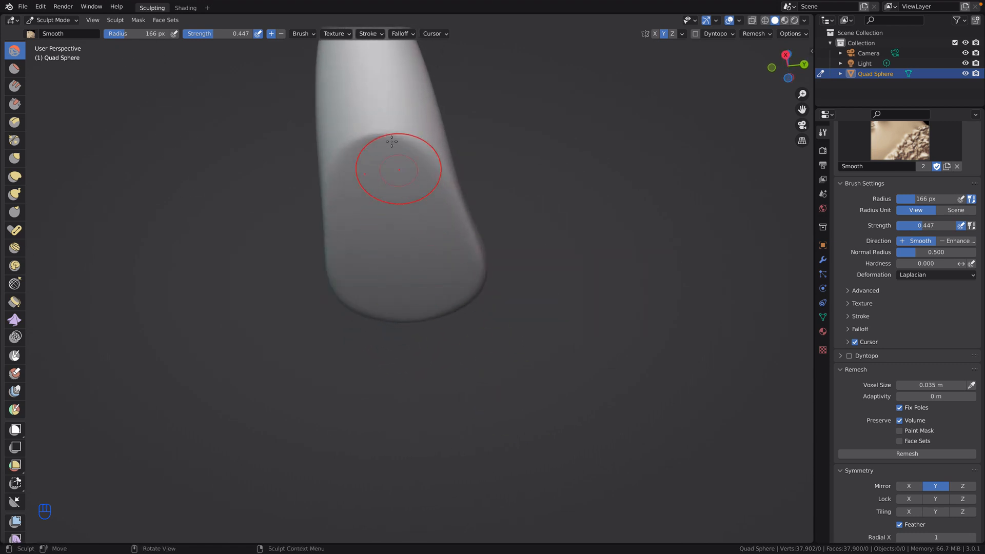
{"action": "left_click_drag", "start_coordinate": [388, 134], "coordinate": [367, 135]}
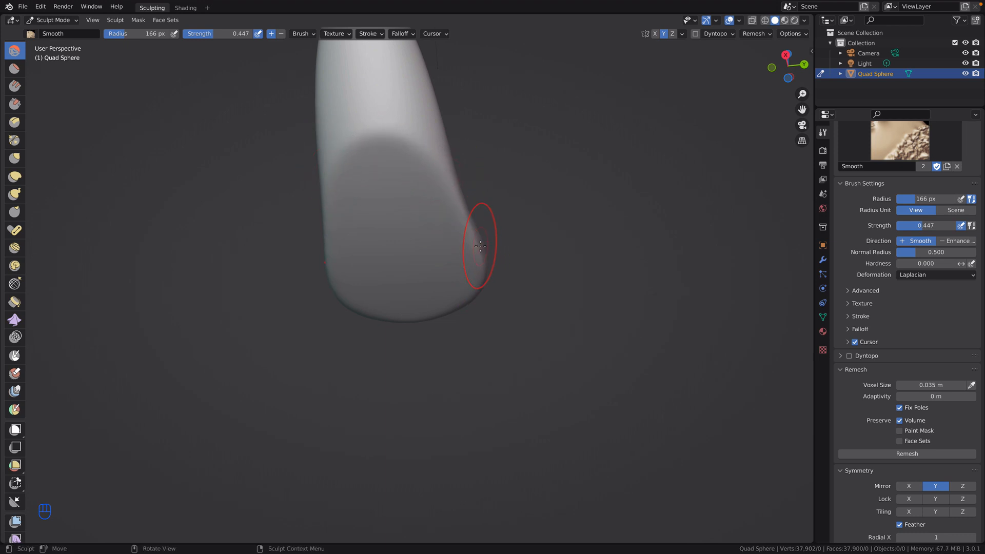
{"action": "mouse_move", "coordinate": [508, 236]}
{"action": "middle_mouse_down"}
{"action": "mouse_move", "coordinate": [483, 279]}
{"action": "mouse_move", "coordinate": [668, 245]}
{"action": "mouse_move", "coordinate": [734, 300]}
{"action": "middle_mouse_up"}
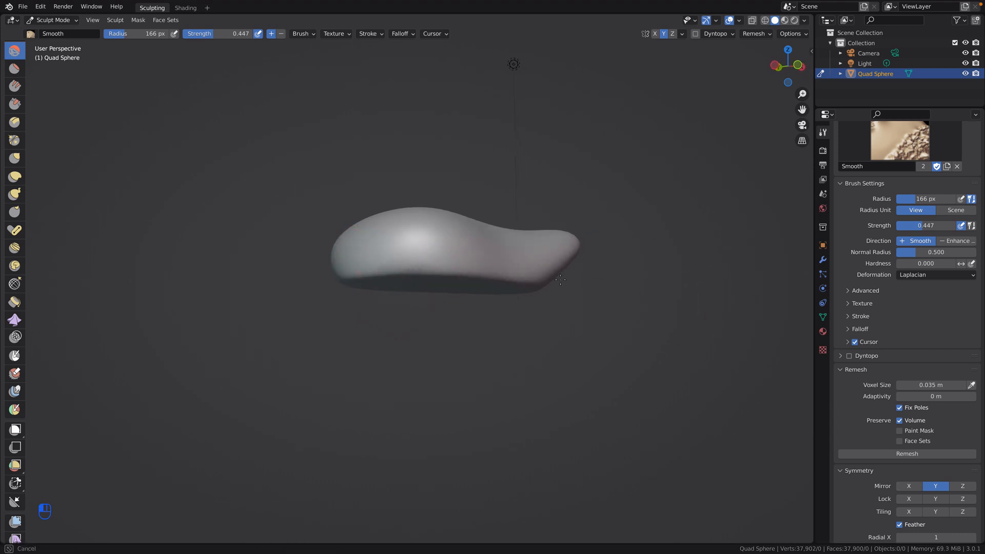
{"action": "mouse_move", "coordinate": [493, 276]}
{"action": "middle_mouse_down"}
{"action": "mouse_move", "coordinate": [454, 245]}
{"action": "mouse_move", "coordinate": [376, 257]}
{"action": "mouse_move", "coordinate": [303, 344]}
{"action": "mouse_move", "coordinate": [539, 354]}
{"action": "middle_mouse_up"}
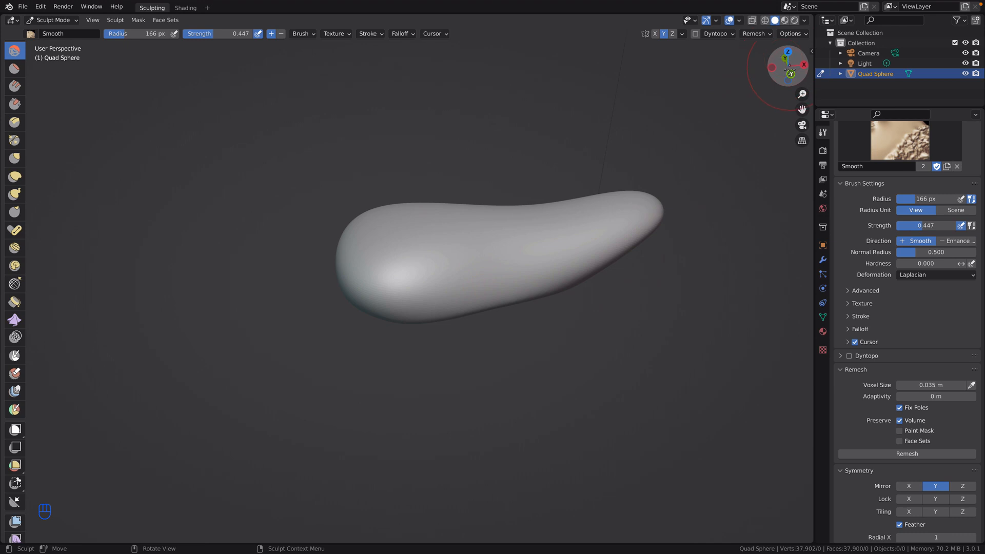
Pull two mirrored lobes out of the body's broad end in top view with the Grab brush at 166 px radius and 0.400 strength
{"action": "left_click", "coordinate": [791, 73]}
{"action": "middle_click_drag", "start_coordinate": [436, 346], "coordinate": [525, 307]}
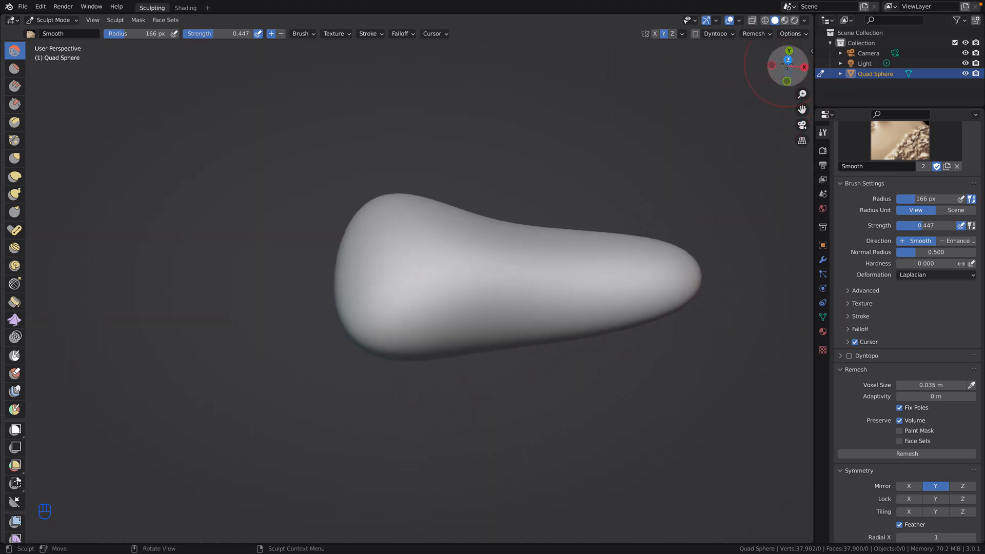
{"action": "left_click", "coordinate": [788, 61]}
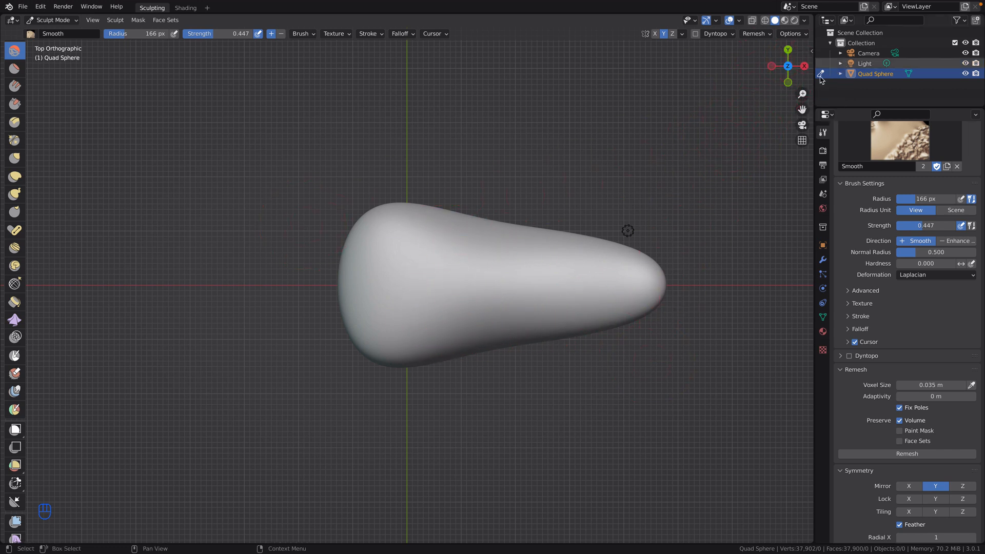
{"action": "left_click", "coordinate": [15, 160]}
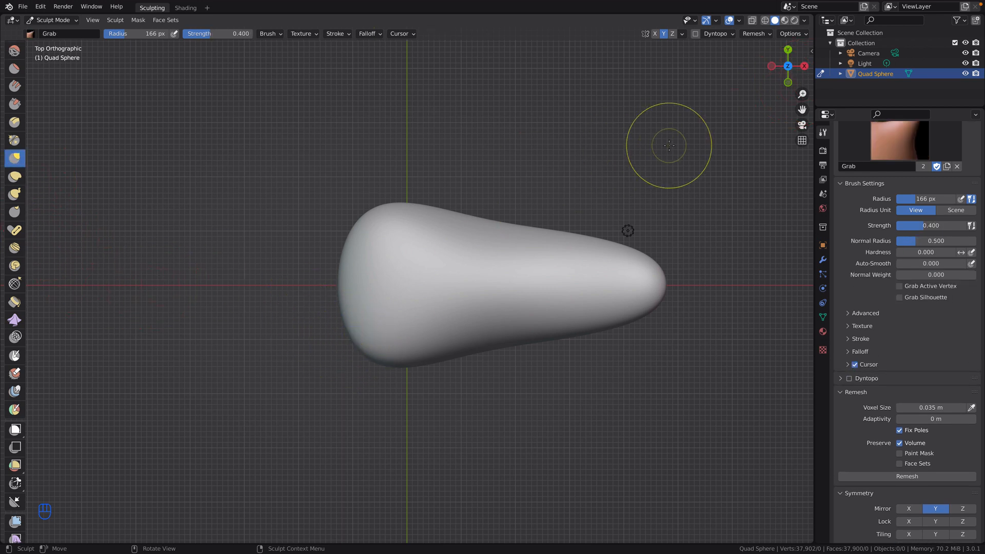
{"action": "left_click_drag", "start_coordinate": [788, 66], "coordinate": [767, 480]}
{"action": "scroll", "coordinate": [767, 479], "scroll_direction": "up", "scroll_amount": 1}
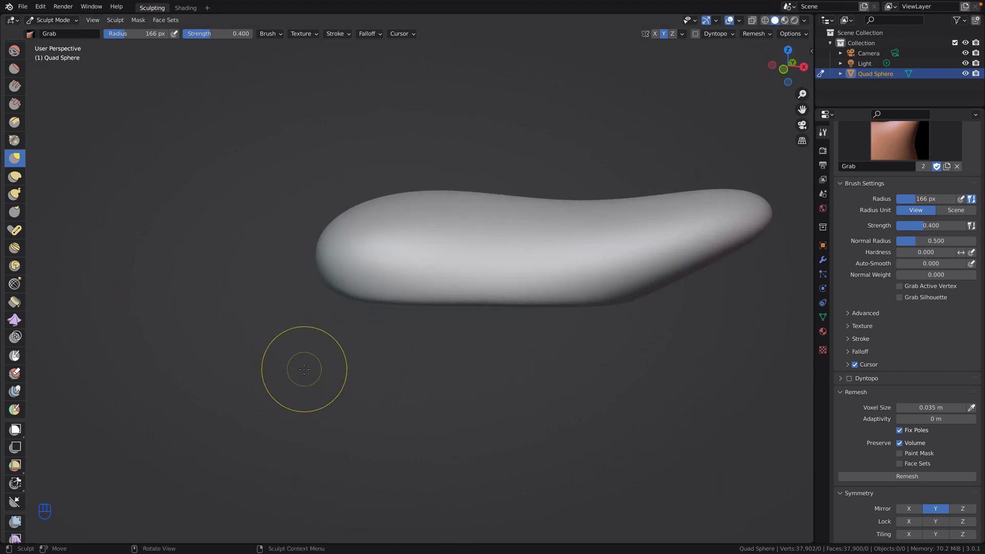
{"action": "left_click", "coordinate": [784, 69]}
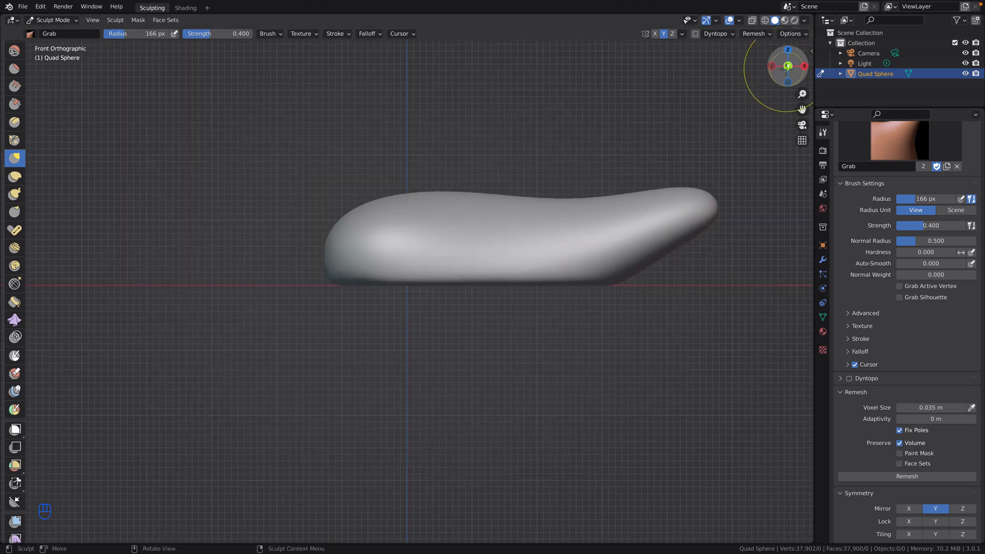
{"action": "left_click", "coordinate": [789, 82]}
{"action": "left_click", "coordinate": [788, 82]}
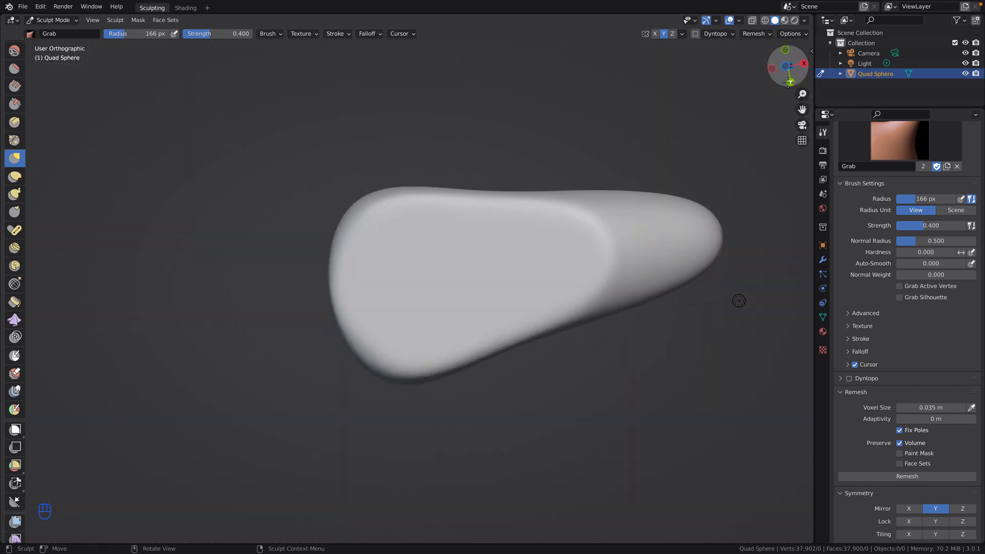
{"action": "left_click", "coordinate": [788, 82]}
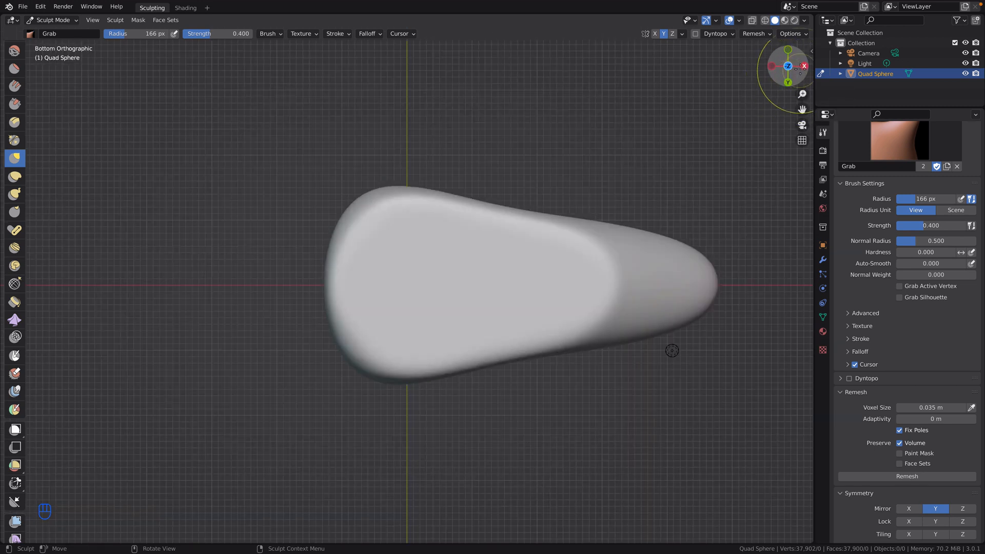
{"action": "left_click_drag", "start_coordinate": [789, 79], "coordinate": [800, 49]}
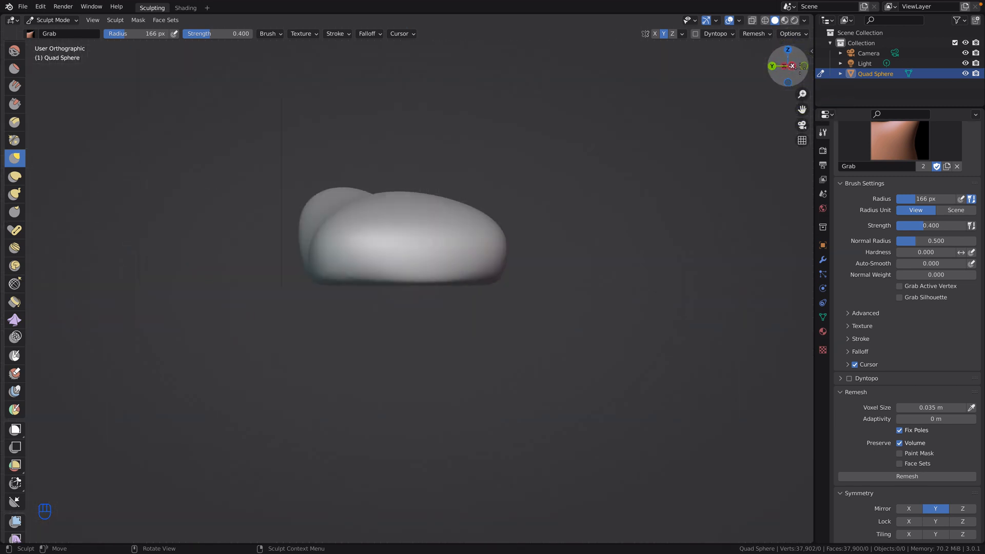
{"action": "left_click", "coordinate": [789, 49]}
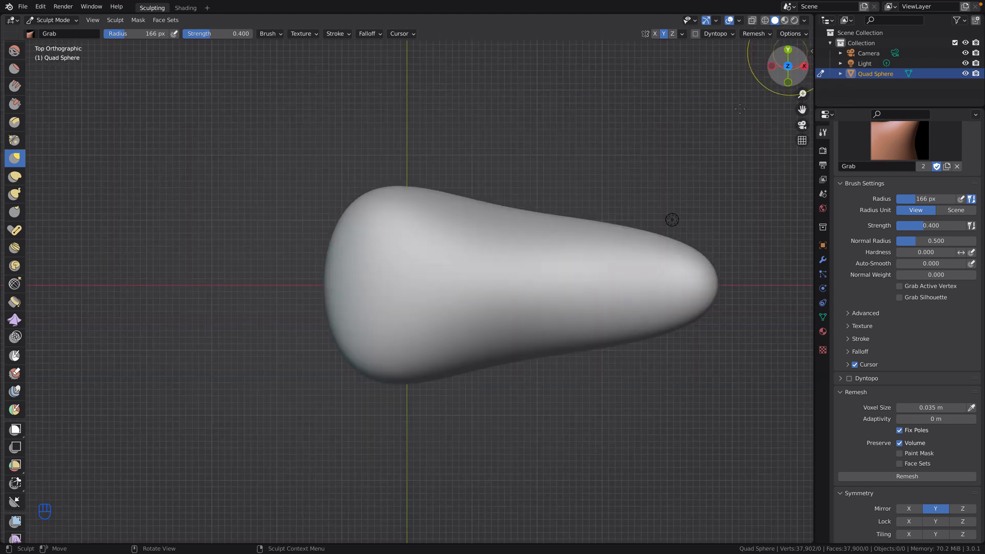
{"action": "left_click_drag", "start_coordinate": [341, 225], "coordinate": [290, 226]}
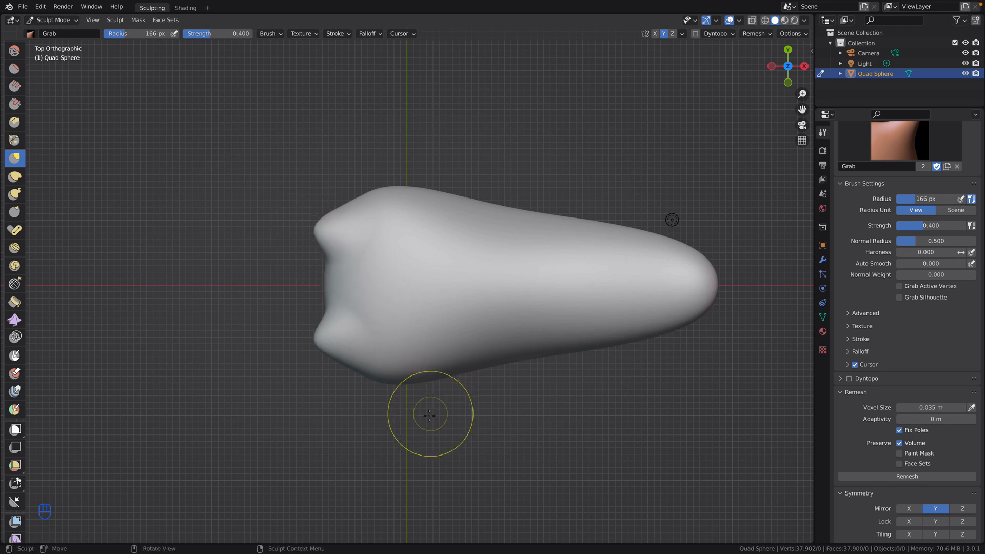
Refine the two front lobes with Grab, extending their tips and reshaping their lower and inner sides
{"action": "mouse_move", "coordinate": [429, 407]}
{"action": "middle_mouse_down"}
{"action": "mouse_move", "coordinate": [470, 352]}
{"action": "mouse_move", "coordinate": [463, 292]}
{"action": "middle_mouse_up"}
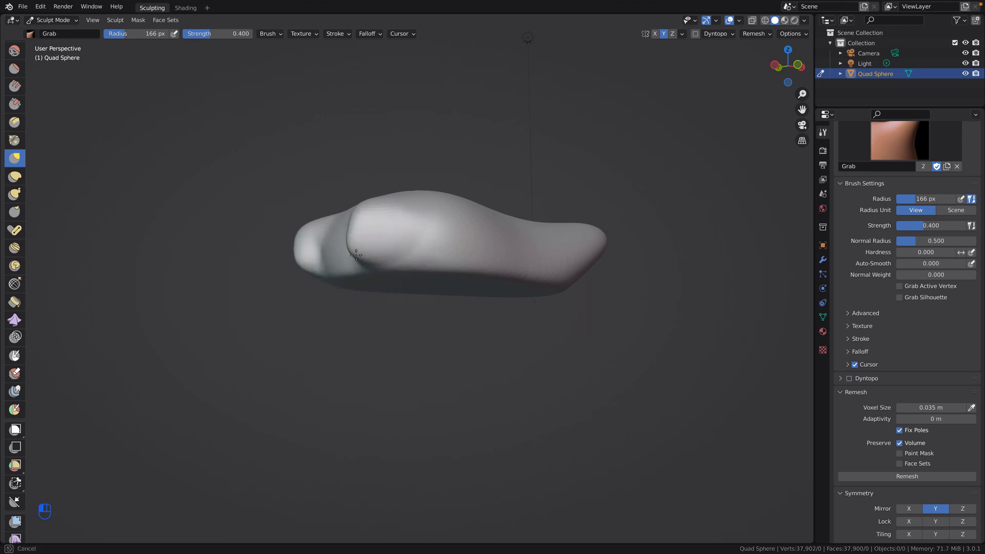
{"action": "middle_click_drag", "start_coordinate": [404, 341], "coordinate": [476, 414]}
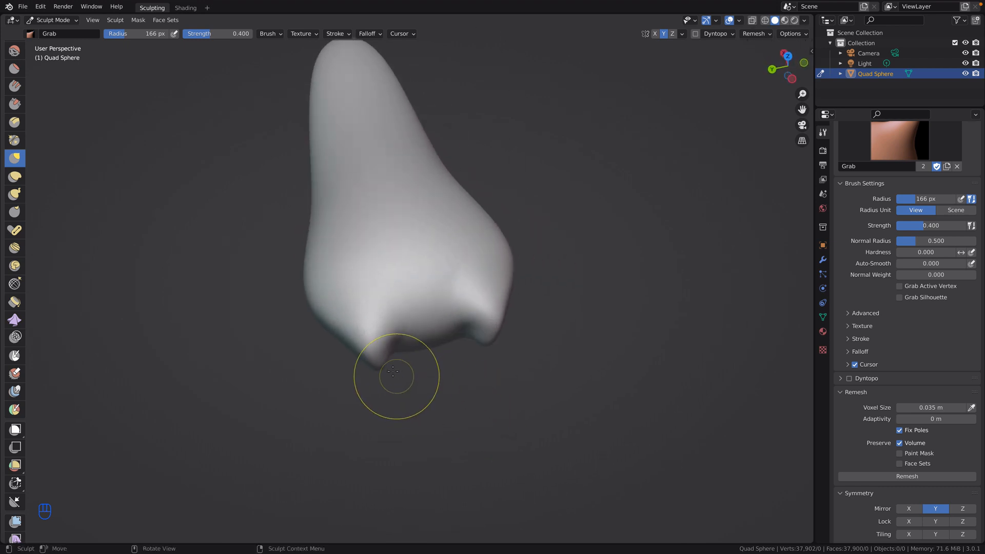
{"action": "mouse_move", "coordinate": [388, 352]}
{"action": "left_mouse_down"}
{"action": "mouse_move", "coordinate": [397, 368]}
{"action": "mouse_move", "coordinate": [379, 367]}
{"action": "left_mouse_up"}
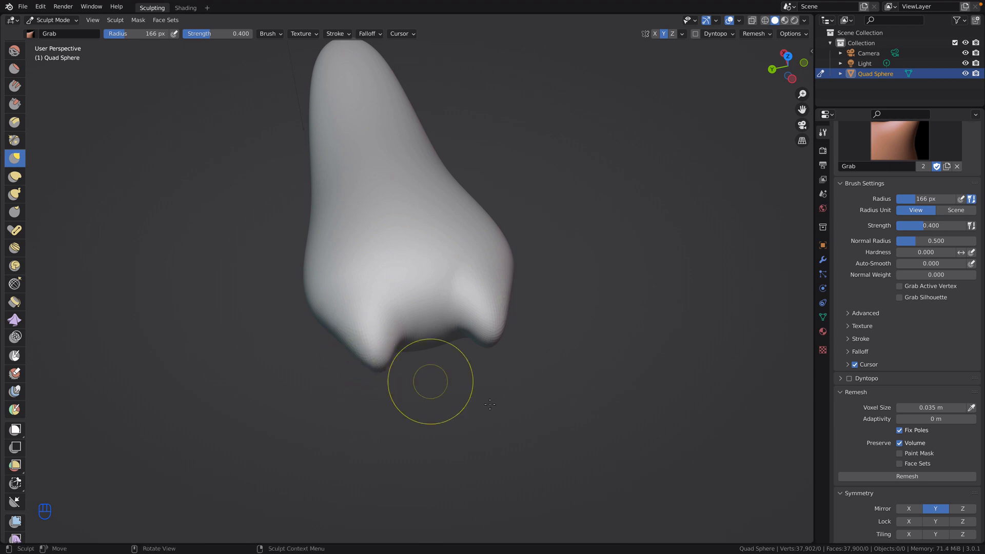
{"action": "middle_click_drag", "start_coordinate": [429, 379], "coordinate": [433, 284]}
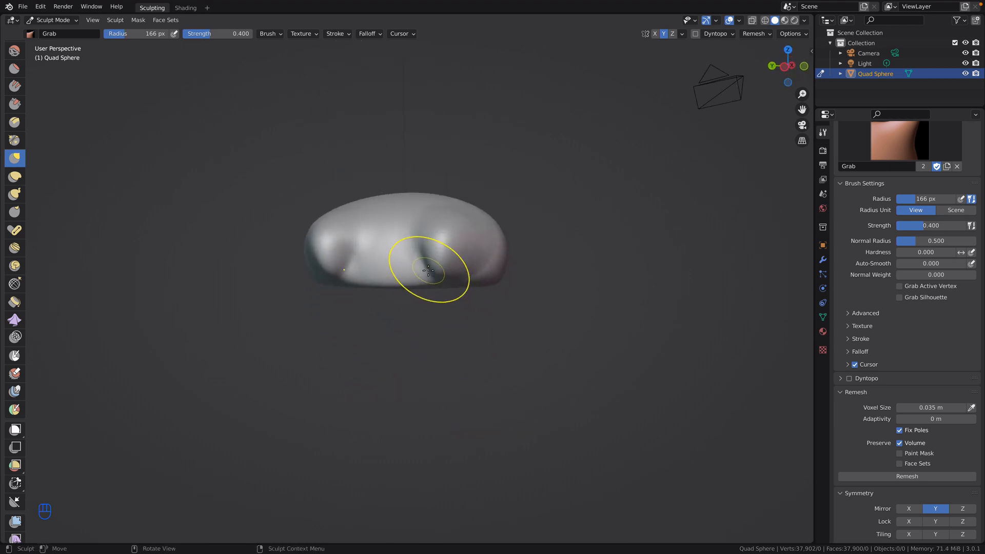
{"action": "mouse_move", "coordinate": [429, 270]}
{"action": "left_mouse_down"}
{"action": "mouse_move", "coordinate": [418, 274]}
{"action": "mouse_move", "coordinate": [472, 286]}
{"action": "left_mouse_up"}
{"action": "middle_click_drag", "start_coordinate": [472, 286], "coordinate": [574, 344]}
{"action": "mouse_move", "coordinate": [537, 308]}
{"action": "middle_mouse_down"}
{"action": "mouse_move", "coordinate": [509, 322]}
{"action": "mouse_move", "coordinate": [183, 235]}
{"action": "middle_mouse_up"}
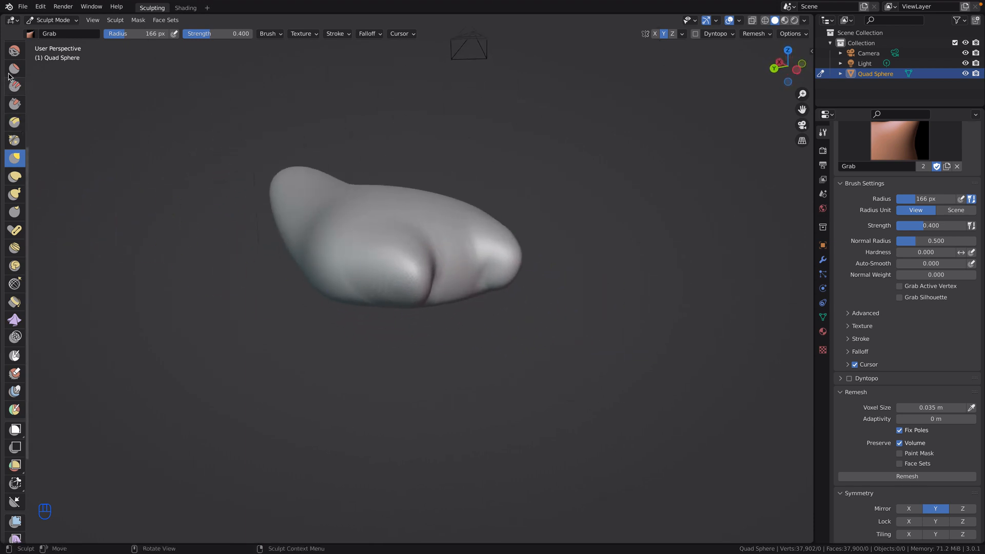
Soften the two front lobes and the groove between them with the Smooth brush at 166 px radius and 0.447 strength
{"action": "left_click", "coordinate": [18, 53]}
{"action": "mouse_move", "coordinate": [378, 264]}
{"action": "left_mouse_down"}
{"action": "mouse_move", "coordinate": [399, 287]}
{"action": "mouse_move", "coordinate": [377, 287]}
{"action": "mouse_move", "coordinate": [485, 262]}
{"action": "mouse_move", "coordinate": [462, 250]}
{"action": "left_mouse_up"}
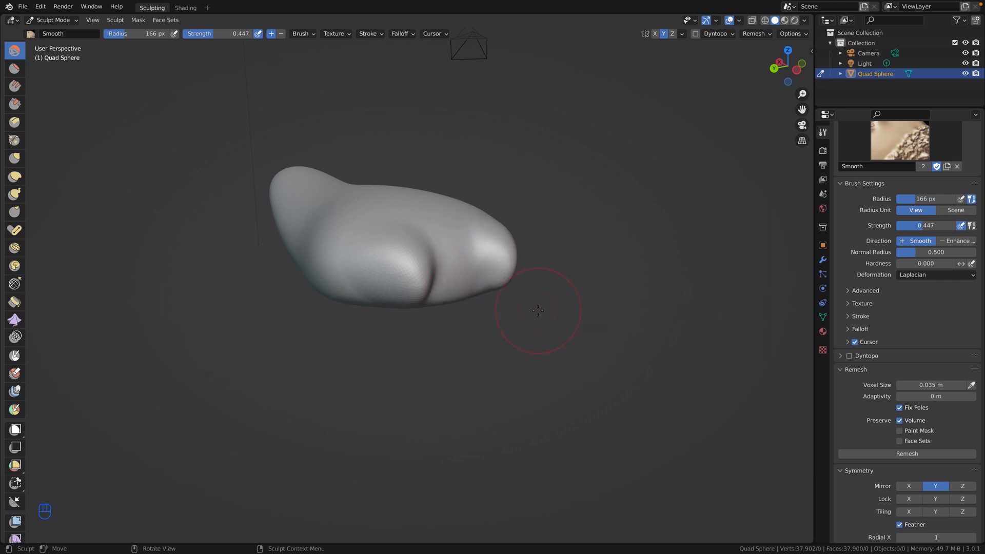
{"action": "middle_click_drag", "start_coordinate": [459, 247], "coordinate": [404, 287]}
{"action": "mouse_move", "coordinate": [464, 312]}
{"action": "left_mouse_down"}
{"action": "mouse_move", "coordinate": [454, 296]}
{"action": "mouse_move", "coordinate": [330, 275]}
{"action": "mouse_move", "coordinate": [374, 286]}
{"action": "left_mouse_up"}
{"action": "mouse_move", "coordinate": [467, 293]}
{"action": "middle_mouse_down"}
{"action": "mouse_move", "coordinate": [454, 301]}
{"action": "mouse_move", "coordinate": [387, 296]}
{"action": "mouse_move", "coordinate": [395, 311]}
{"action": "mouse_move", "coordinate": [580, 330]}
{"action": "mouse_move", "coordinate": [492, 305]}
{"action": "mouse_move", "coordinate": [411, 308]}
{"action": "mouse_move", "coordinate": [396, 537]}
{"action": "mouse_move", "coordinate": [645, 336]}
{"action": "mouse_move", "coordinate": [610, 313]}
{"action": "middle_mouse_up"}
Push the tail's tip inward in top view with the Elastic Deform brush at 166 px radius and 0.500 strength
{"action": "left_click", "coordinate": [788, 57]}
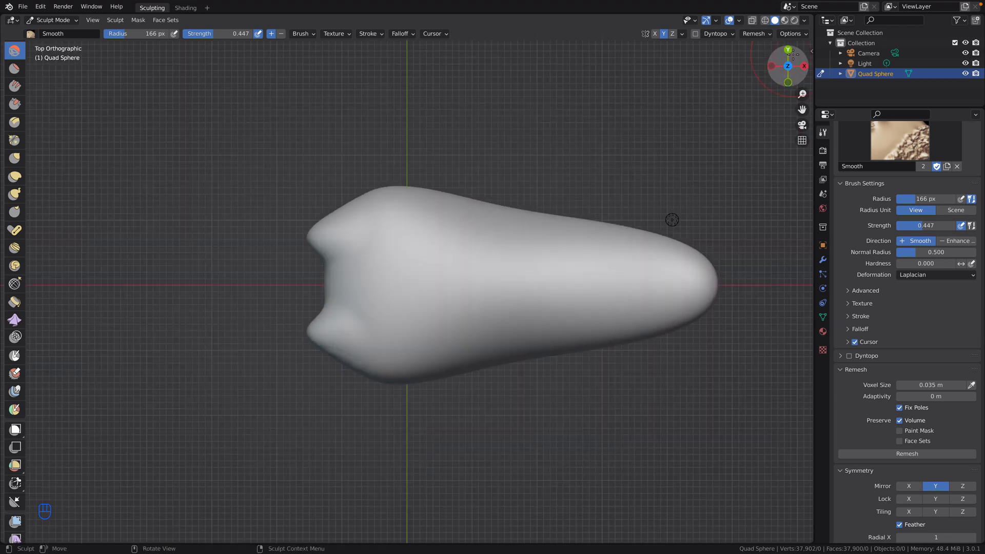
{"action": "left_click", "coordinate": [14, 177]}
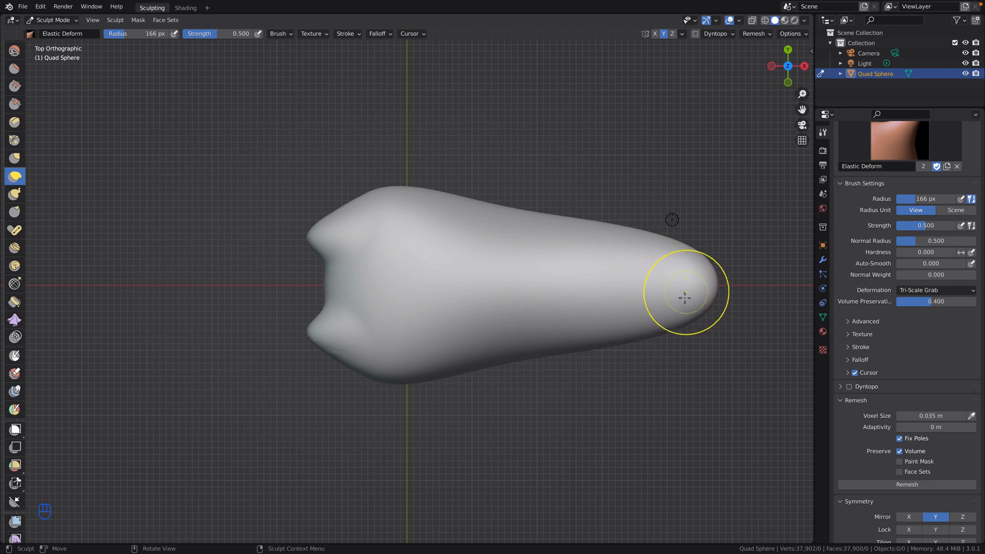
{"action": "mouse_move", "coordinate": [686, 303]}
{"action": "left_mouse_down"}
{"action": "mouse_move", "coordinate": [552, 310]}
{"action": "mouse_move", "coordinate": [602, 313]}
{"action": "left_mouse_up"}
{"action": "mouse_move", "coordinate": [607, 320]}
{"action": "middle_mouse_down"}
{"action": "mouse_move", "coordinate": [667, 334]}
{"action": "mouse_move", "coordinate": [659, 292]}
{"action": "mouse_move", "coordinate": [631, 286]}
{"action": "mouse_move", "coordinate": [660, 297]}
{"action": "middle_mouse_up"}
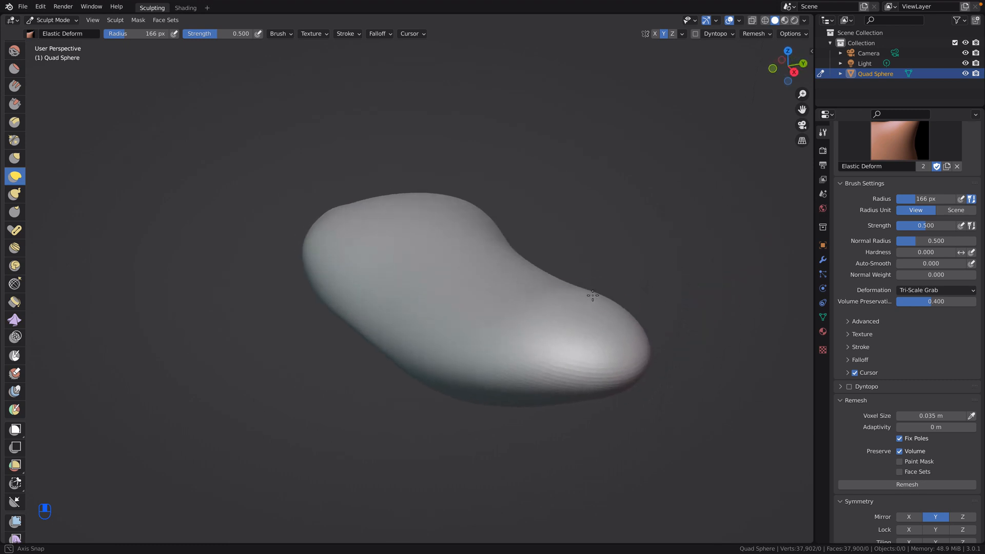
Try to pull mirrored points out of the tail tip with the Snake Hook brush at 1.000 strength, and undo both strokes
{"action": "left_click", "coordinate": [15, 195]}
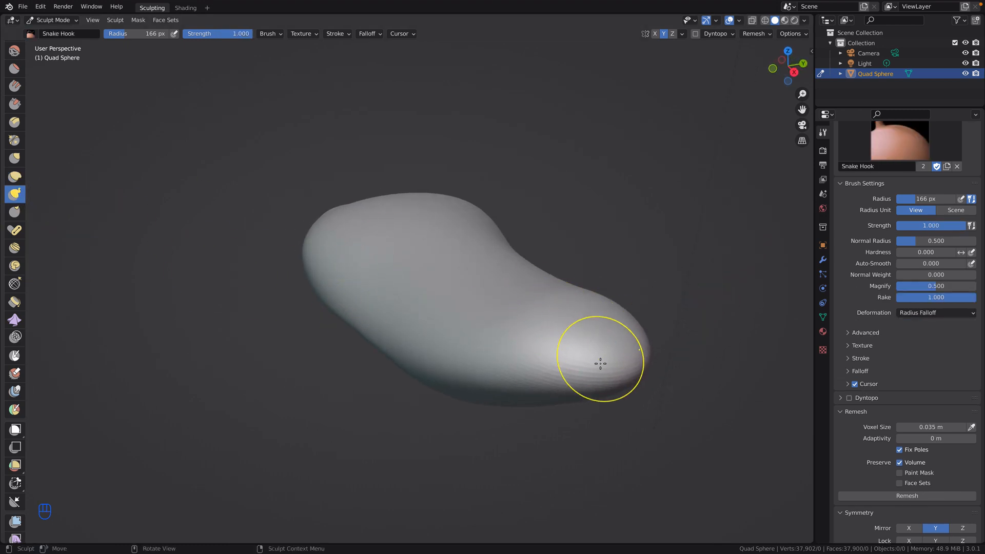
{"action": "mouse_move", "coordinate": [598, 363]}
{"action": "left_mouse_down"}
{"action": "mouse_move", "coordinate": [563, 356]}
{"action": "mouse_move", "coordinate": [582, 360]}
{"action": "left_mouse_up"}
{"action": "middle_click_drag", "start_coordinate": [582, 360], "coordinate": [718, 370]}
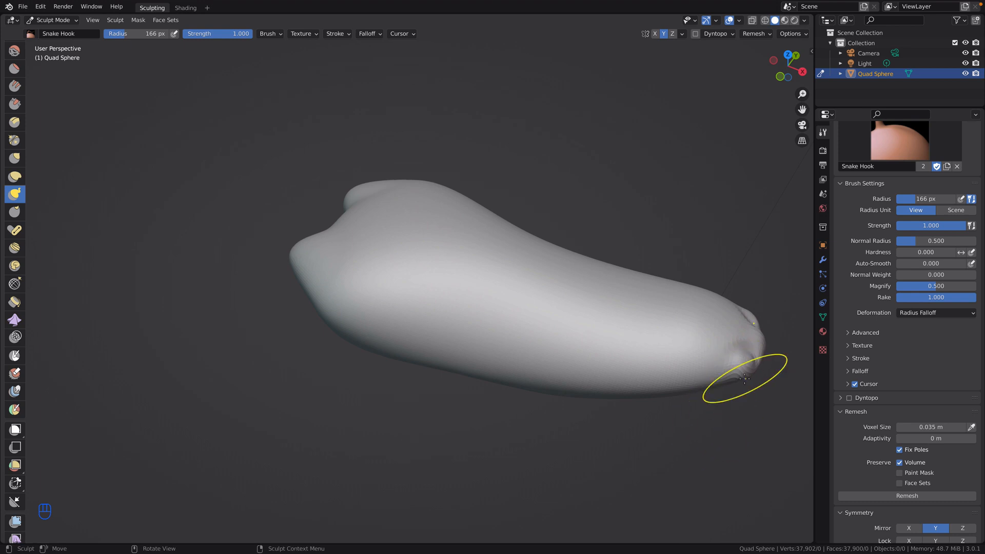
{"action": "mouse_move", "coordinate": [744, 374]}
{"action": "left_mouse_down"}
{"action": "mouse_move", "coordinate": [773, 358]}
{"action": "mouse_move", "coordinate": [774, 378]}
{"action": "left_mouse_up"}
{"action": "middle_click_drag", "start_coordinate": [775, 379], "coordinate": [698, 352]}
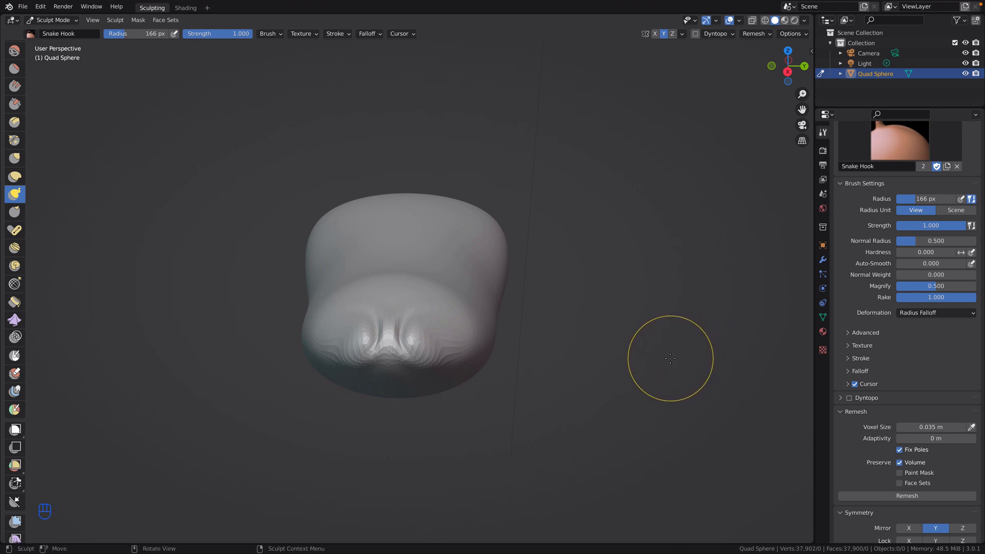
{"action": "key", "text": "ctrl+z"}
{"action": "key", "text": "ctrl+z"}
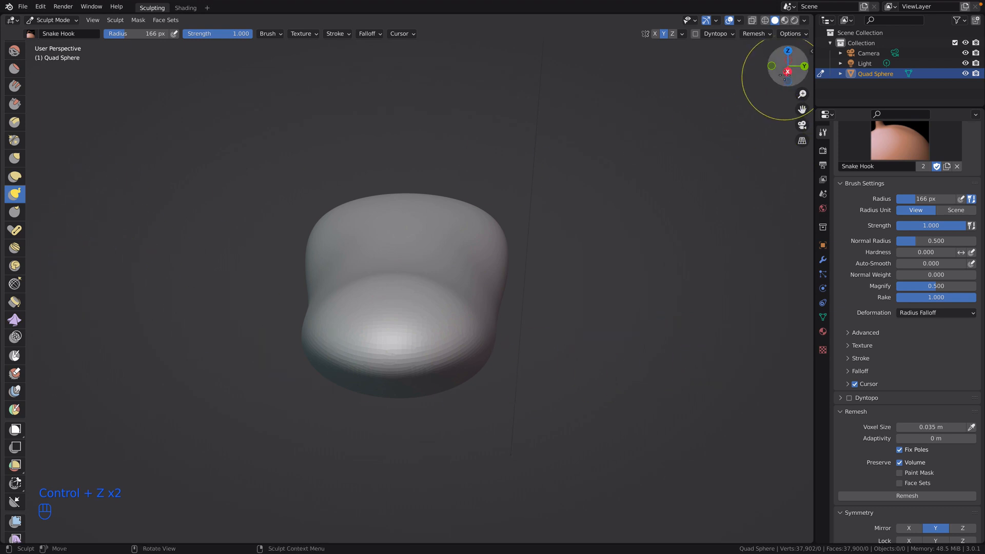
Raise two mirrored lobes from the tail end in right view with the Grab brush at 0.400 strength, and shape the notch between them
{"action": "left_click", "coordinate": [788, 70]}
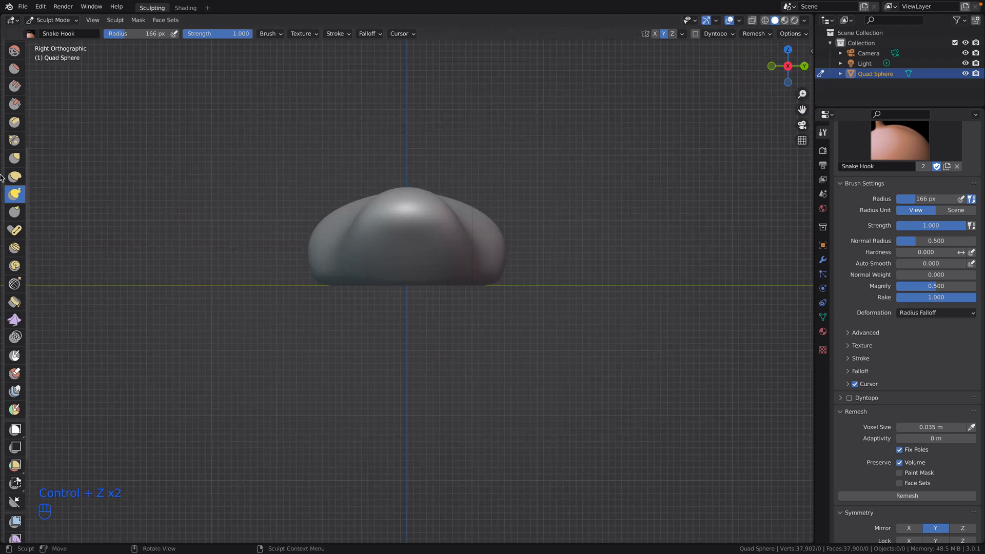
{"action": "left_click", "coordinate": [14, 158]}
{"action": "mouse_move", "coordinate": [368, 192]}
{"action": "left_mouse_down"}
{"action": "mouse_move", "coordinate": [376, 203]}
{"action": "mouse_move", "coordinate": [386, 107]}
{"action": "left_mouse_up"}
{"action": "middle_click_drag", "start_coordinate": [546, 407], "coordinate": [585, 419]}
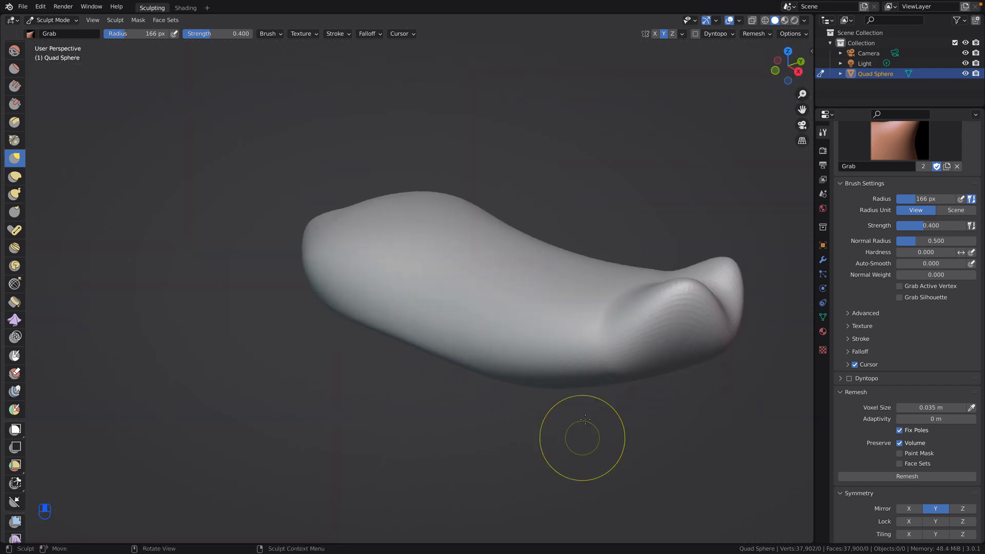
{"action": "left_click_drag", "start_coordinate": [671, 293], "coordinate": [685, 334]}
{"action": "middle_click_drag", "start_coordinate": [713, 424], "coordinate": [532, 392]}
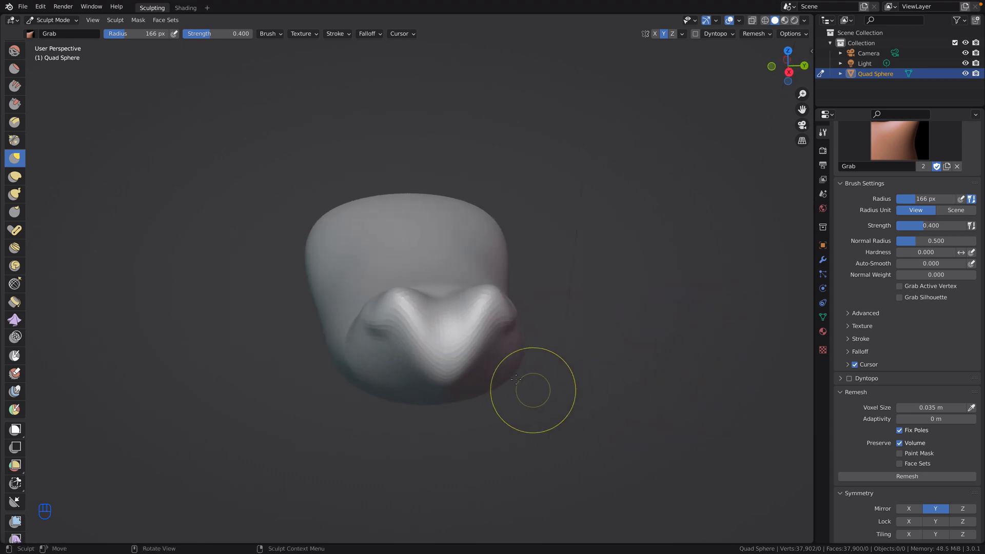
{"action": "left_click_drag", "start_coordinate": [457, 359], "coordinate": [452, 360]}
{"action": "mouse_move", "coordinate": [482, 422]}
{"action": "middle_mouse_down"}
{"action": "mouse_move", "coordinate": [569, 466]}
{"action": "mouse_move", "coordinate": [605, 435]}
{"action": "middle_mouse_up"}
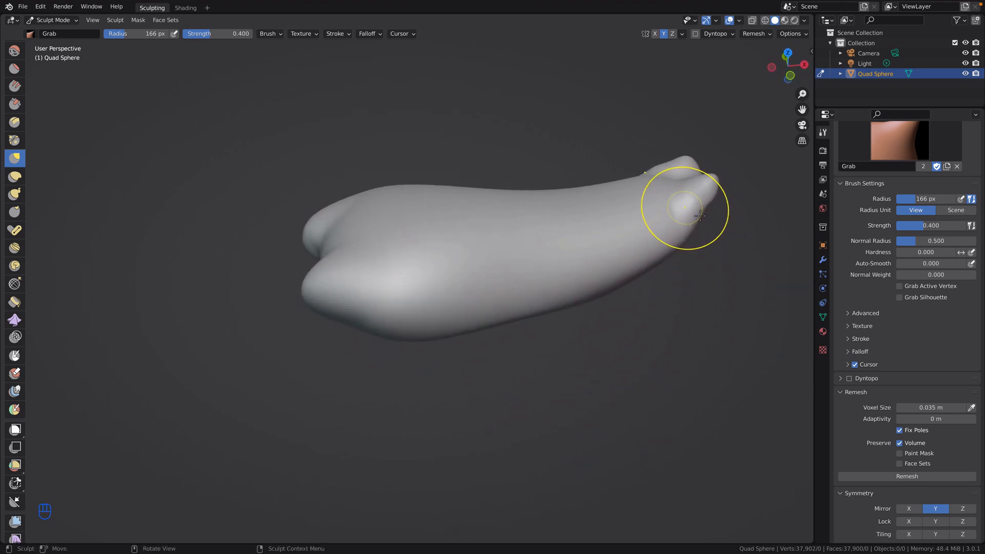
Refine the tail lobes with Grab, adjusting their tips, outer sides and underside from several angles
{"action": "mouse_move", "coordinate": [682, 208]}
{"action": "middle_mouse_down"}
{"action": "mouse_move", "coordinate": [693, 250]}
{"action": "mouse_move", "coordinate": [671, 246]}
{"action": "middle_mouse_up"}
{"action": "left_click_drag", "start_coordinate": [753, 246], "coordinate": [778, 242]}
{"action": "middle_click_drag", "start_coordinate": [754, 308], "coordinate": [660, 285]}
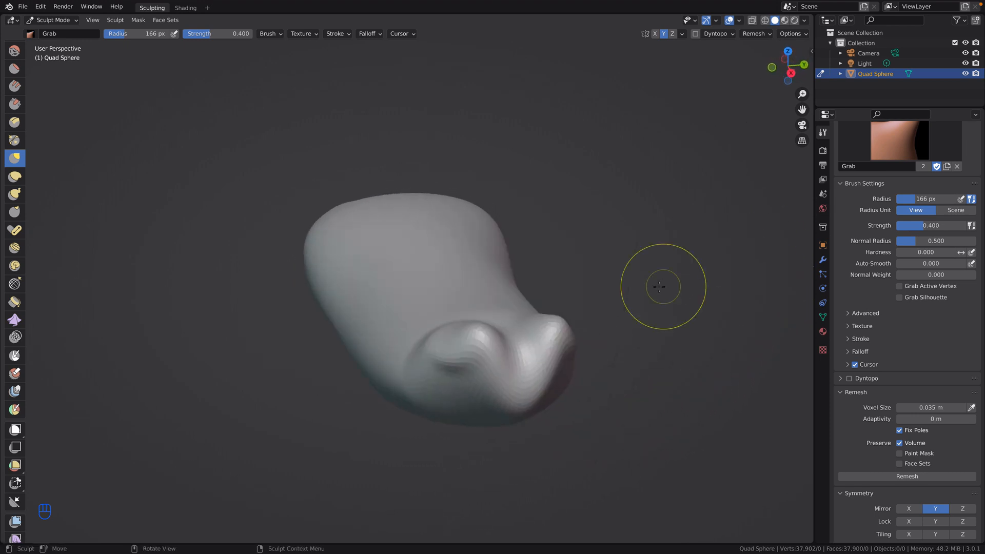
{"action": "mouse_move", "coordinate": [516, 336]}
{"action": "left_mouse_down"}
{"action": "mouse_move", "coordinate": [496, 348]}
{"action": "mouse_move", "coordinate": [488, 329]}
{"action": "mouse_move", "coordinate": [460, 343]}
{"action": "mouse_move", "coordinate": [508, 337]}
{"action": "mouse_move", "coordinate": [475, 352]}
{"action": "left_mouse_up"}
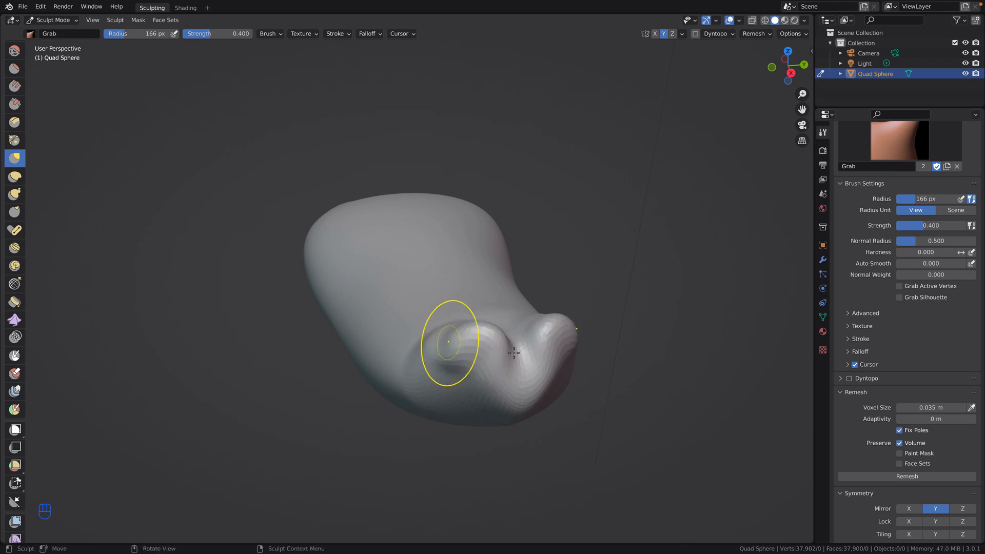
{"action": "mouse_move", "coordinate": [446, 348]}
{"action": "middle_mouse_down"}
{"action": "mouse_move", "coordinate": [675, 402]}
{"action": "mouse_move", "coordinate": [297, 418]}
{"action": "middle_mouse_up"}
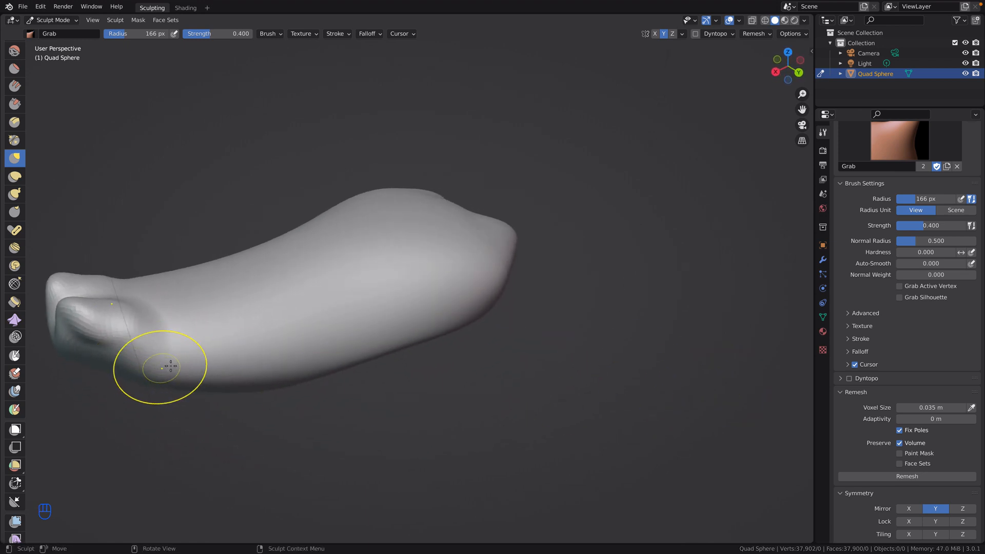
{"action": "middle_click_drag", "start_coordinate": [159, 368], "coordinate": [215, 367]}
{"action": "mouse_move", "coordinate": [229, 409]}
{"action": "left_mouse_down"}
{"action": "mouse_move", "coordinate": [258, 411]}
{"action": "mouse_move", "coordinate": [241, 419]}
{"action": "left_mouse_up"}
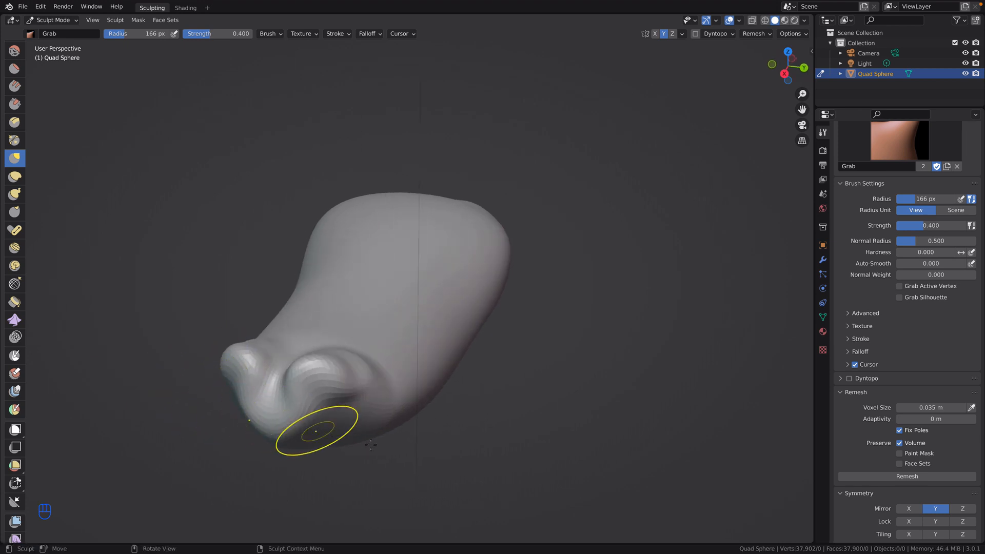
{"action": "mouse_move", "coordinate": [319, 432]}
{"action": "middle_mouse_down"}
{"action": "mouse_move", "coordinate": [408, 451]}
{"action": "mouse_move", "coordinate": [436, 445]}
{"action": "middle_mouse_up"}
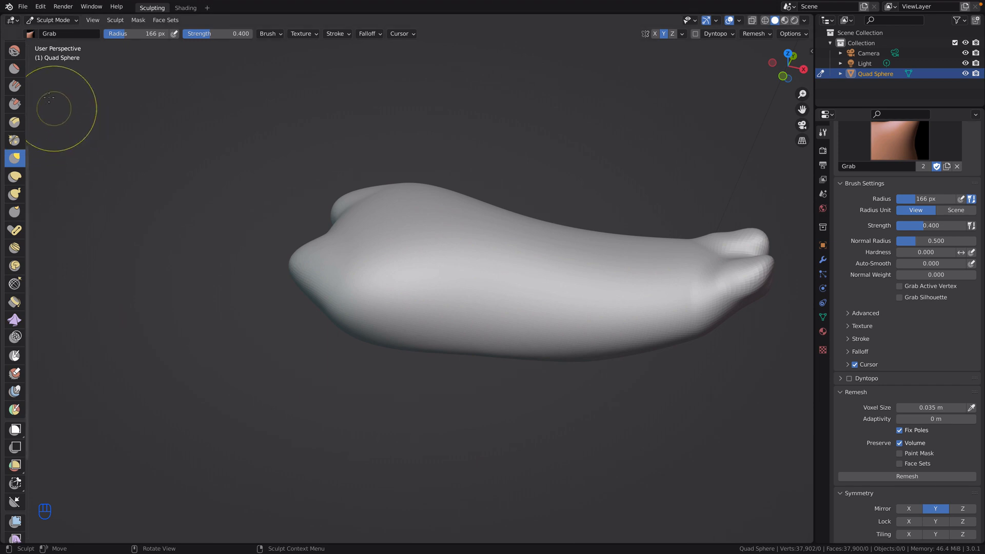
Smooth the tail lobes with the Smooth brush at 0.202 strength, and voxel-remesh the body at 0.035 m
{"action": "left_click", "coordinate": [14, 50]}
{"action": "middle_click_drag", "start_coordinate": [623, 415], "coordinate": [563, 389]}
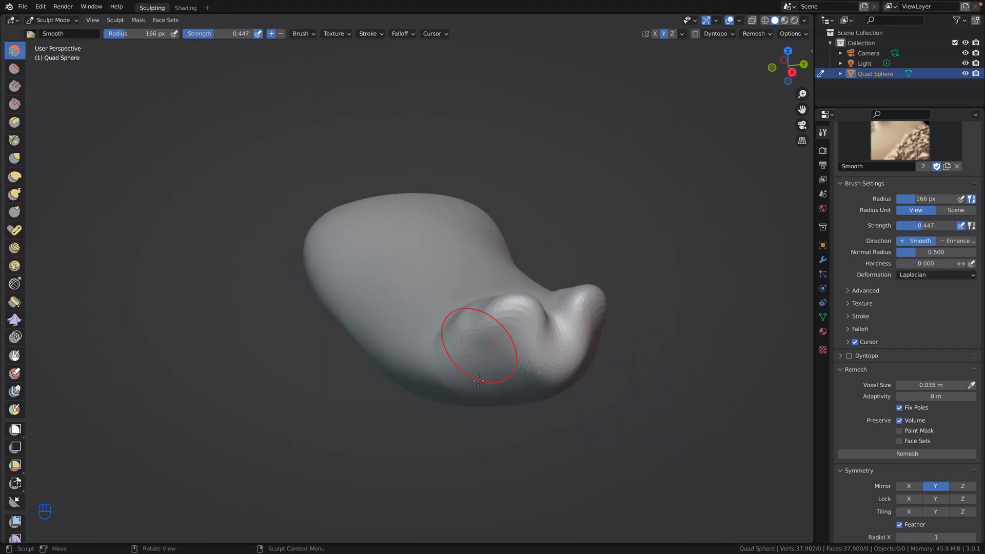
{"action": "middle_click_drag", "start_coordinate": [479, 341], "coordinate": [466, 441]}
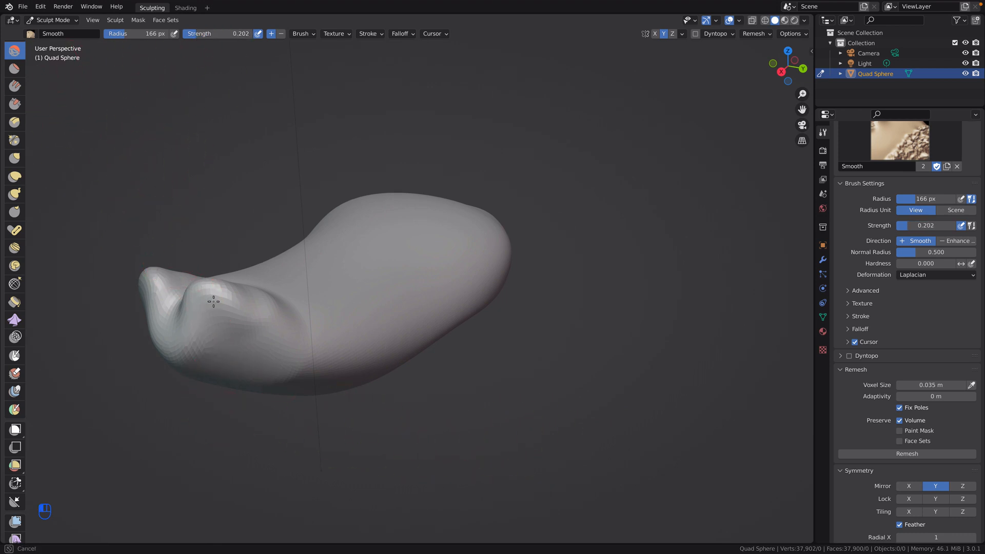
{"action": "left_click_drag", "start_coordinate": [214, 302], "coordinate": [232, 306]}
{"action": "middle_click_drag", "start_coordinate": [248, 351], "coordinate": [580, 417]}
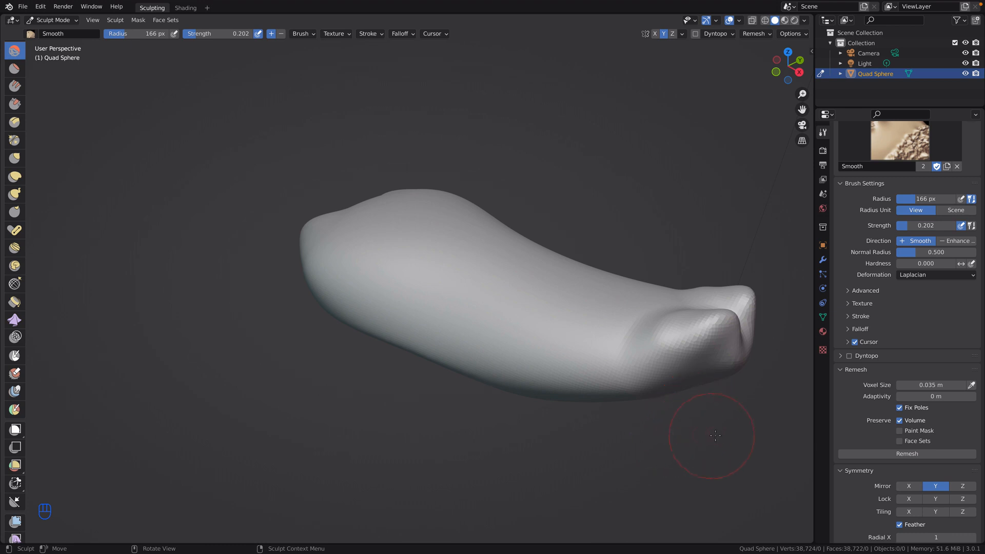
{"action": "middle_click_drag", "start_coordinate": [716, 436], "coordinate": [659, 413]}
{"action": "mouse_move", "coordinate": [828, 553]}
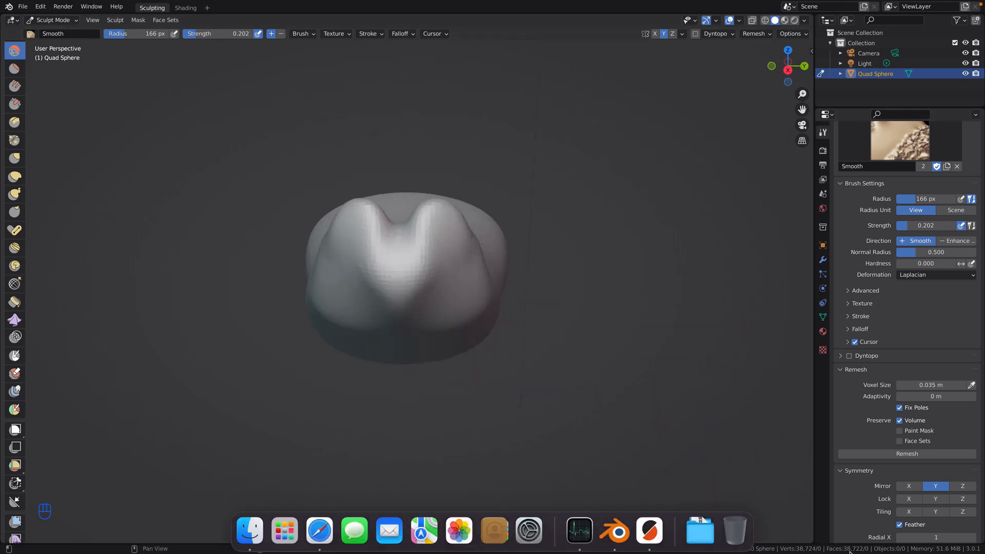
{"action": "mouse_move", "coordinate": [703, 330]}
{"action": "middle_mouse_down"}
{"action": "mouse_move", "coordinate": [656, 341]}
{"action": "mouse_move", "coordinate": [805, 338]}
{"action": "middle_mouse_up"}
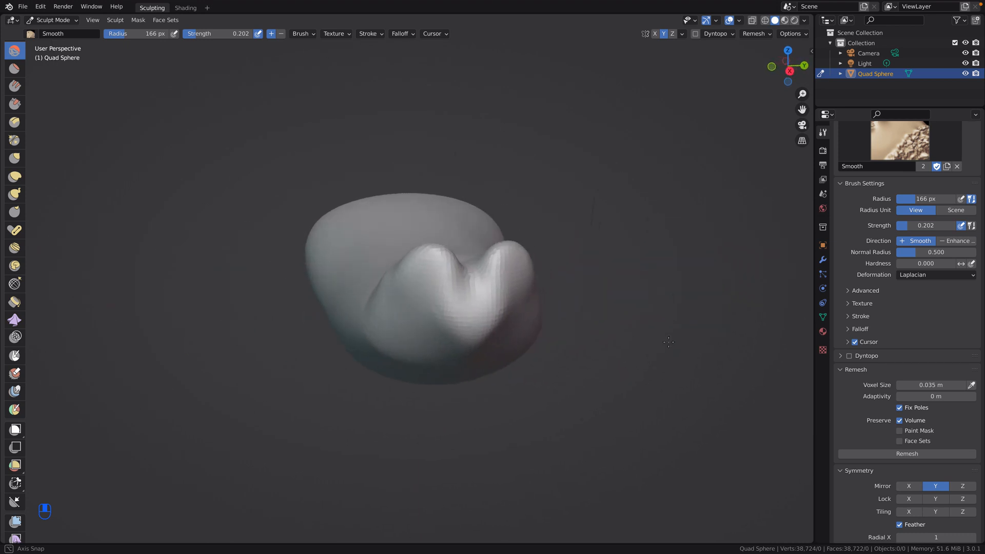
Add a Decimate modifier in Collapse mode to the Quad Sphere and set its ratio to 0.25
{"action": "left_click", "coordinate": [824, 152]}
{"action": "left_click", "coordinate": [823, 165]}
{"action": "left_click", "coordinate": [824, 180]}
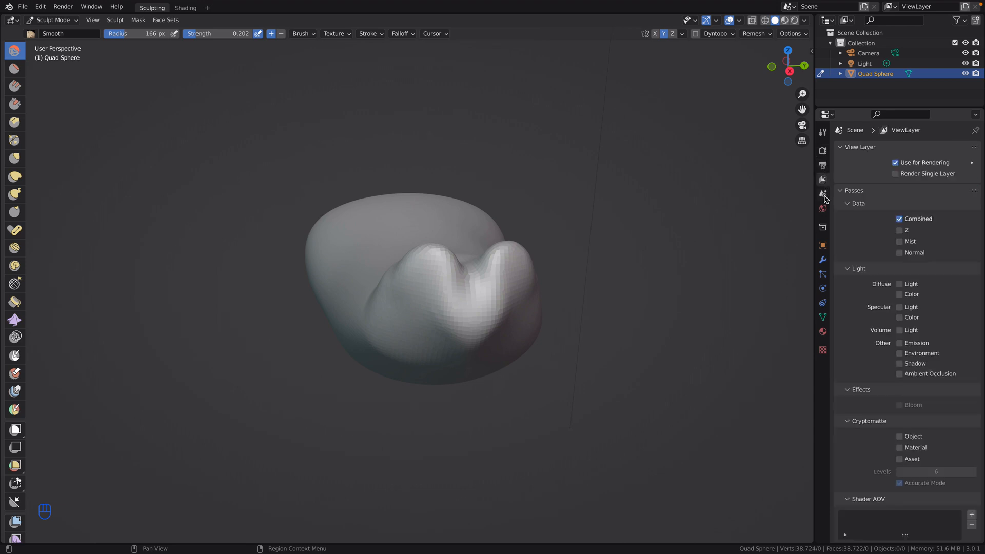
{"action": "left_click", "coordinate": [823, 195]}
{"action": "left_click", "coordinate": [790, 71]}
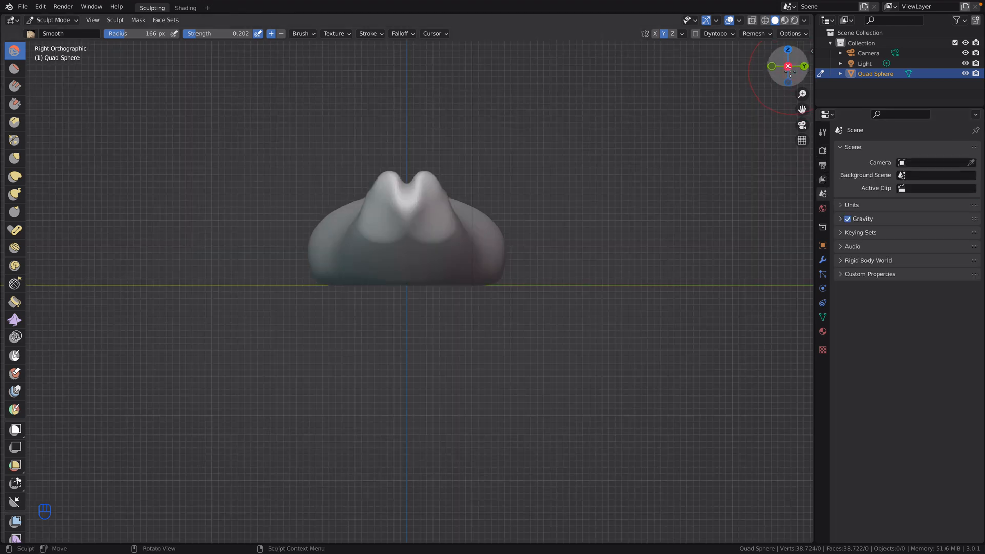
{"action": "left_click", "coordinate": [773, 67]}
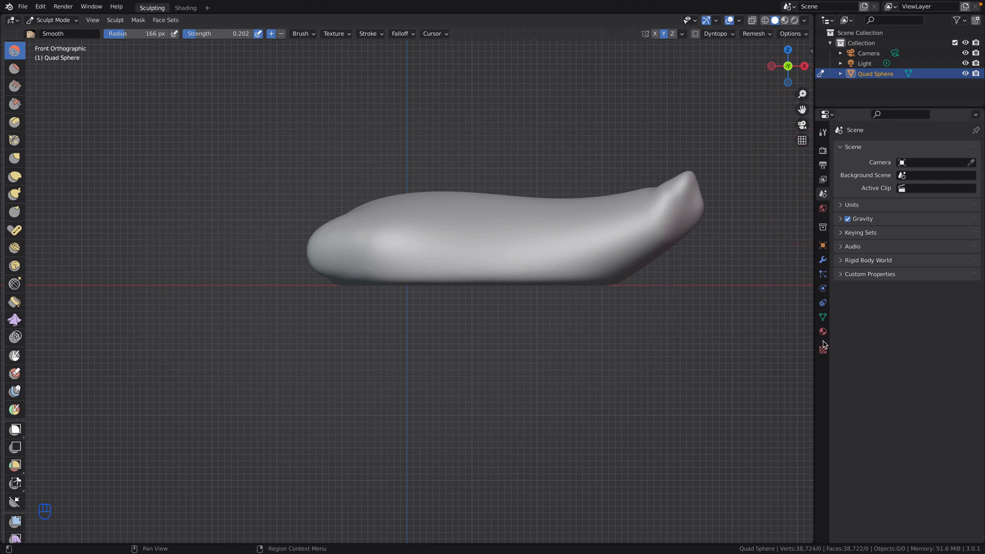
{"action": "left_click", "coordinate": [824, 260]}
{"action": "left_click", "coordinate": [860, 150]}
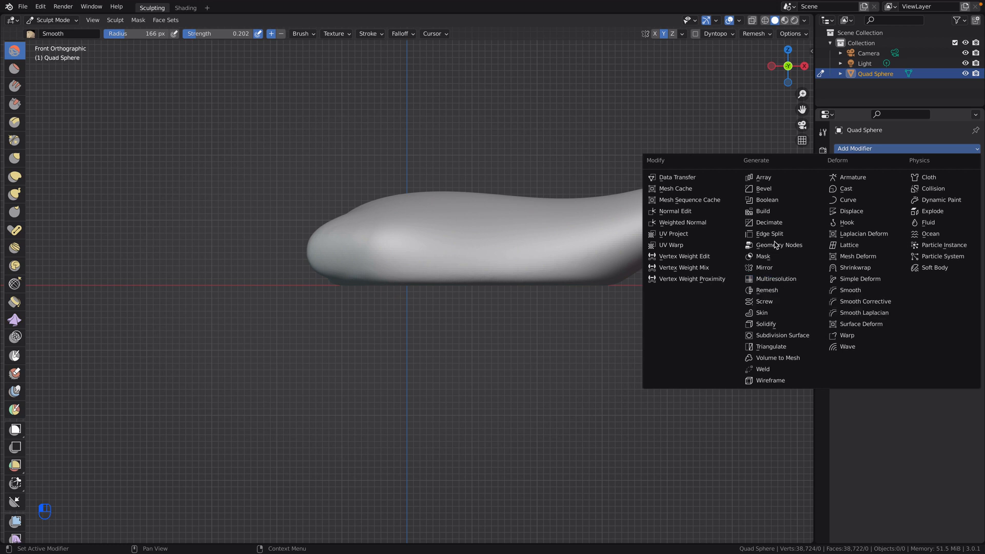
{"action": "left_click", "coordinate": [775, 223]}
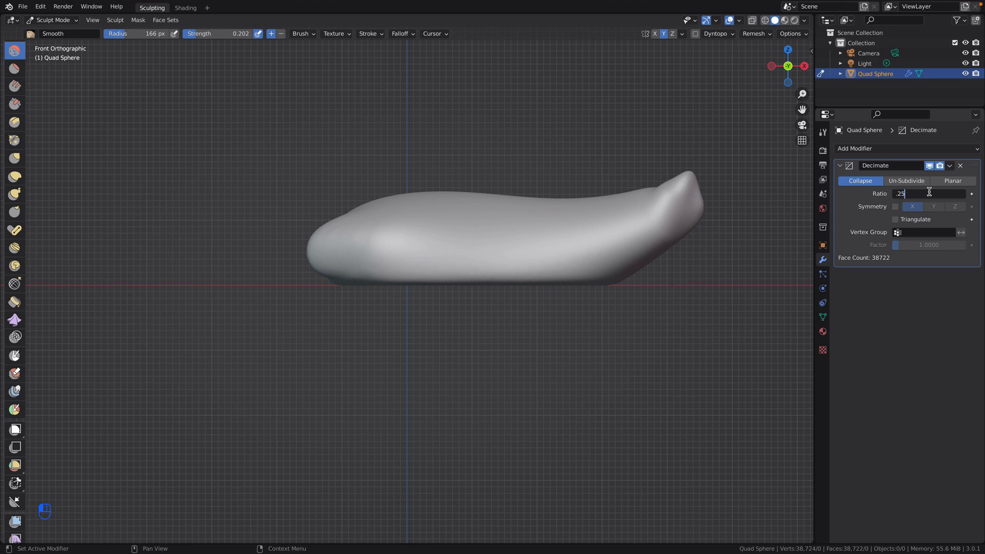
{"action": "key", "text": "Return"}
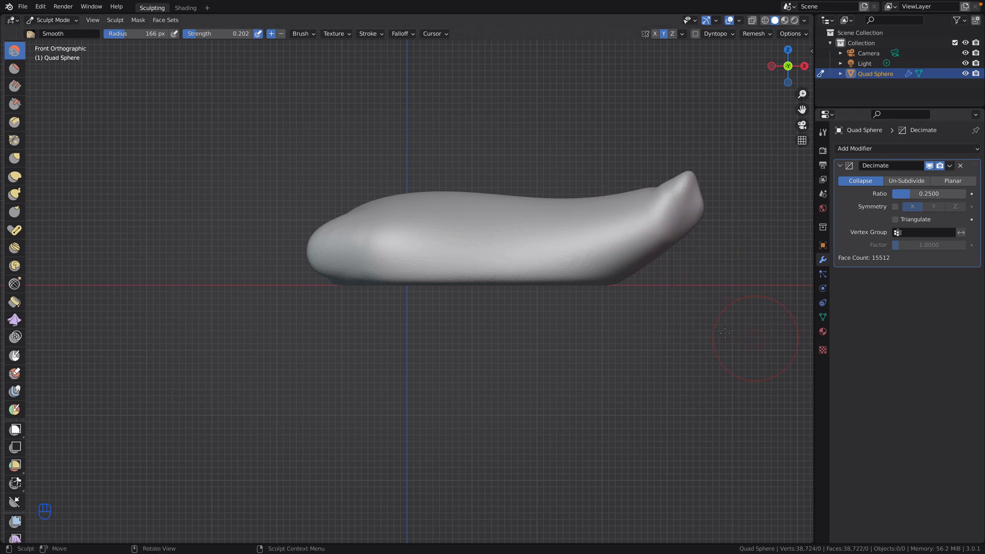
Check the decimated body from above and the front, and apply the Decimate modifier
{"action": "middle_click_drag", "start_coordinate": [663, 297], "coordinate": [685, 278]}
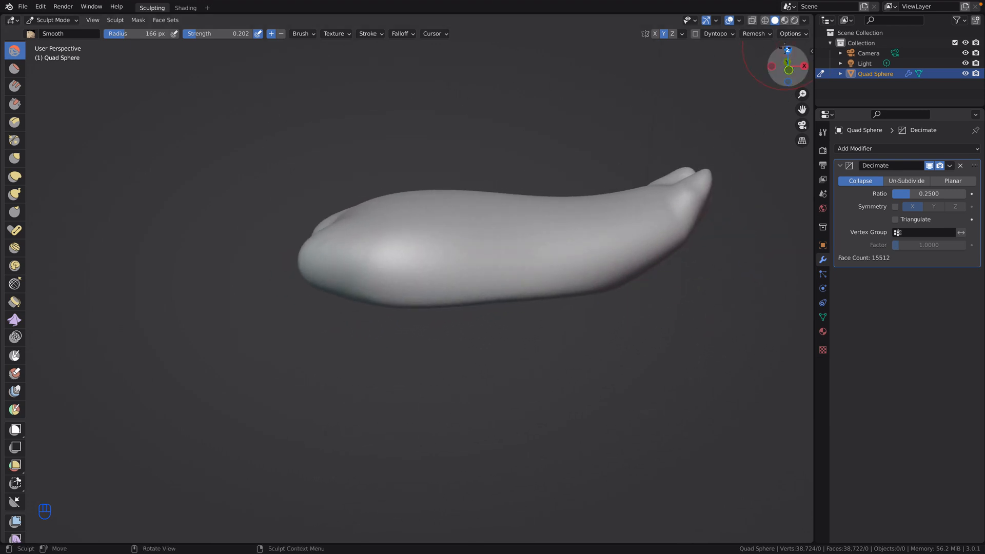
{"action": "left_click", "coordinate": [788, 49]}
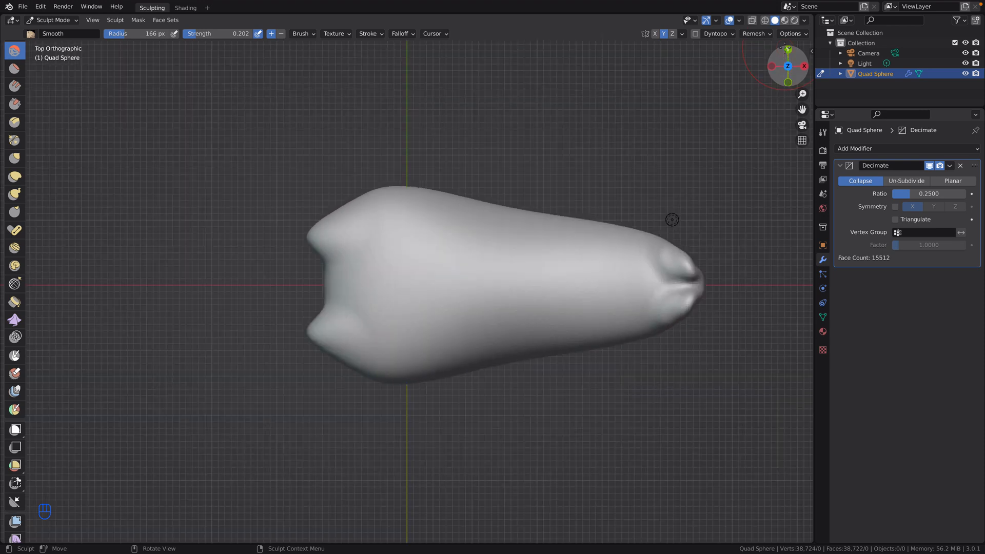
{"action": "left_click", "coordinate": [788, 82]}
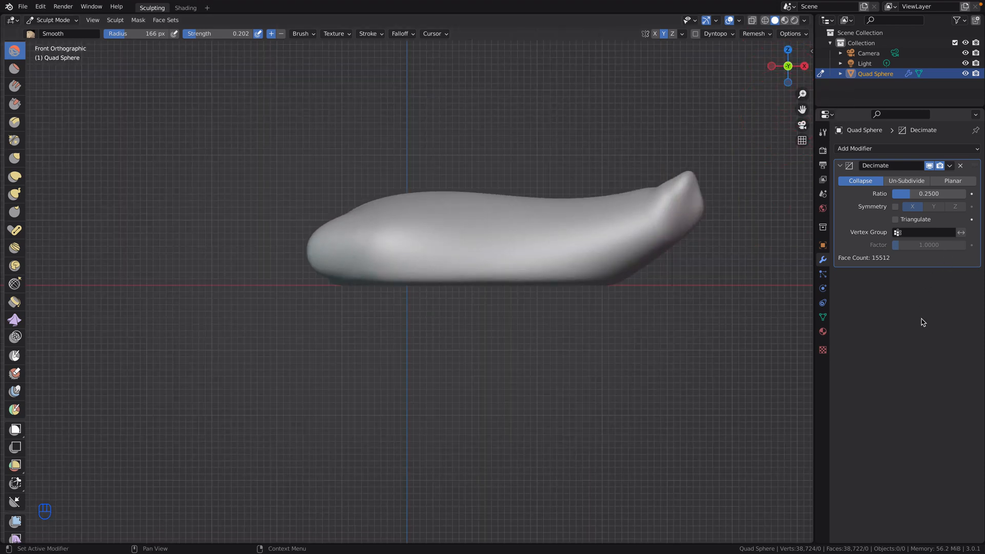
{"action": "left_click", "coordinate": [950, 166]}
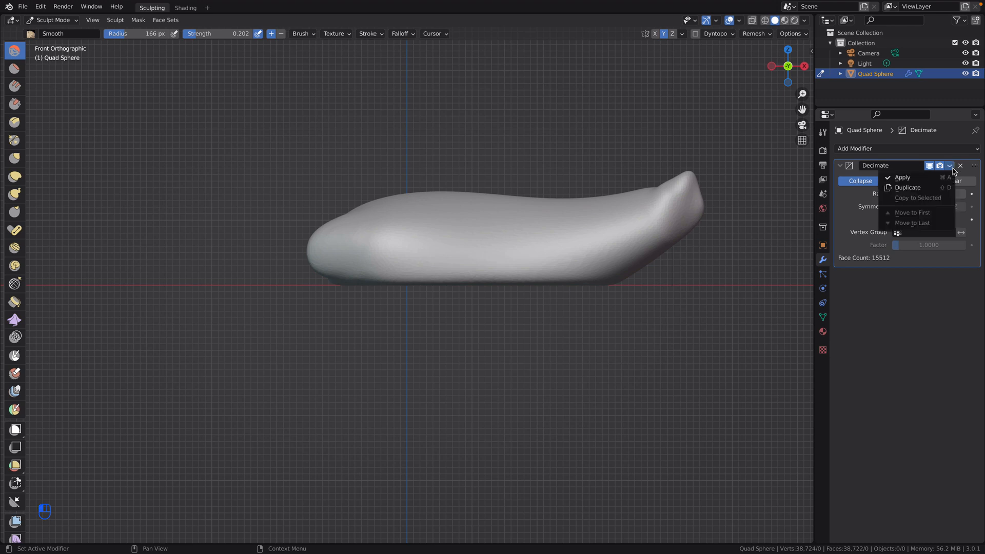
{"action": "key", "text": "ctrl+a"}
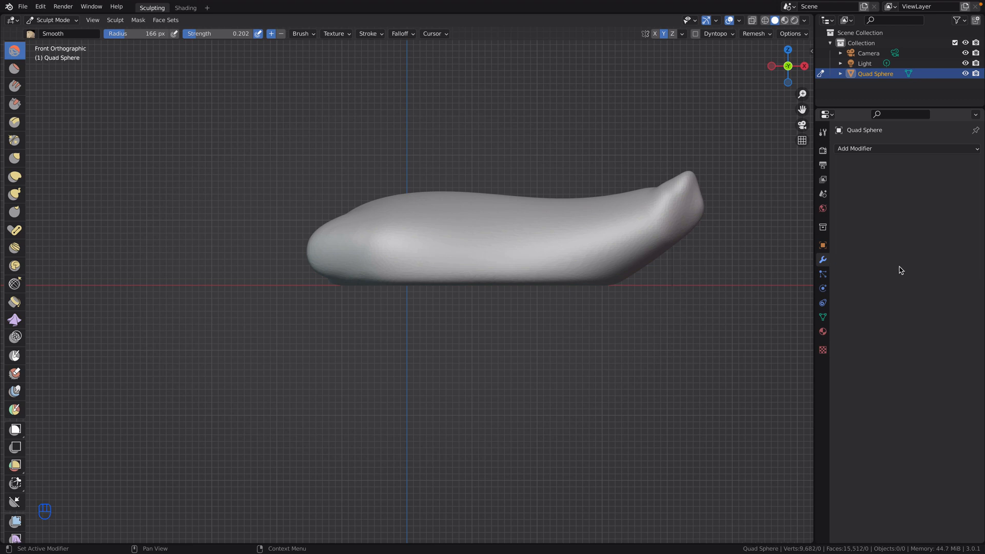
{"action": "mouse_move", "coordinate": [679, 285]}
{"action": "middle_mouse_down"}
{"action": "mouse_move", "coordinate": [715, 318]}
{"action": "mouse_move", "coordinate": [667, 339]}
{"action": "mouse_move", "coordinate": [658, 395]}
{"action": "mouse_move", "coordinate": [653, 324]}
{"action": "middle_mouse_up"}
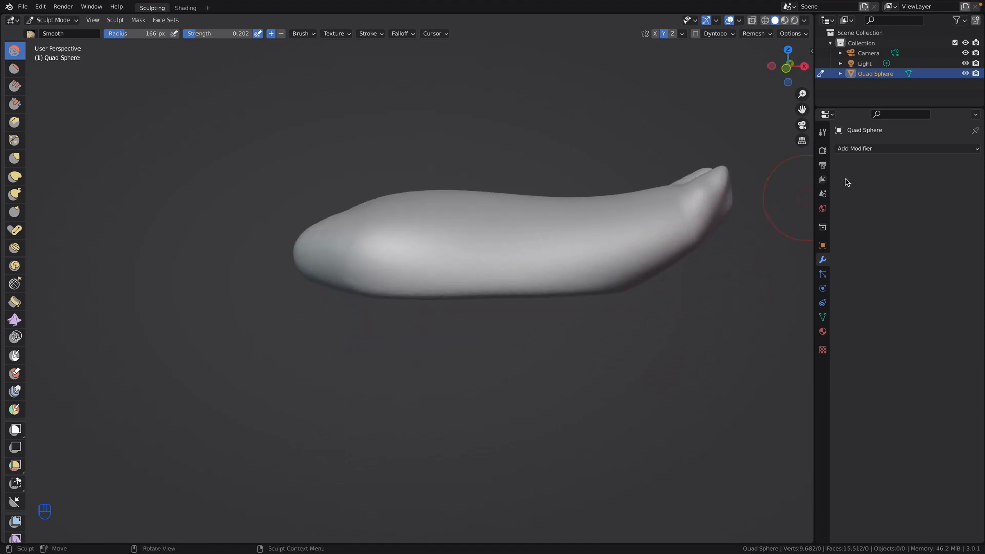
{"action": "left_click", "coordinate": [786, 68]}
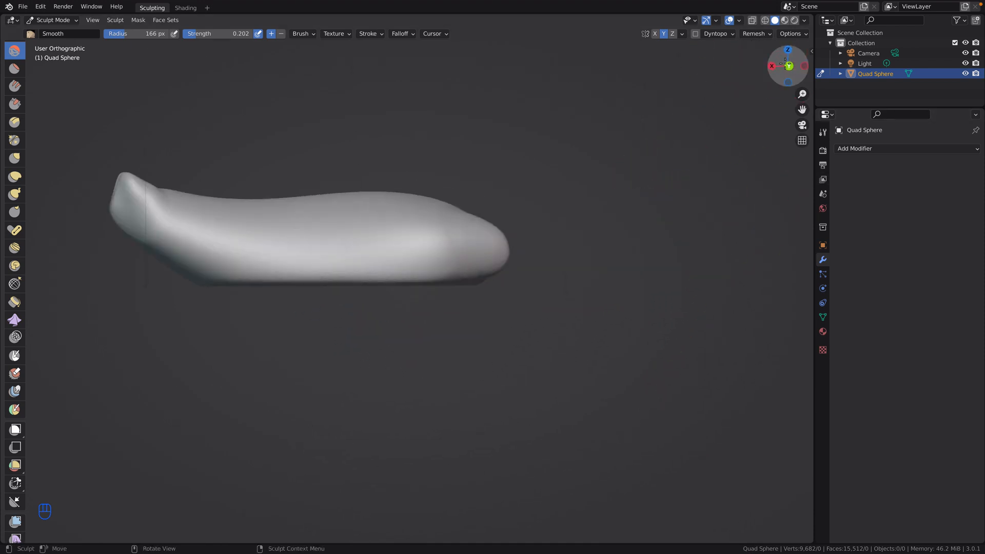
Put the Quad Sphere in Edit Mode and add a new Collapse-type Decimate modifier with a ratio of 0.25
{"action": "left_click", "coordinate": [773, 65]}
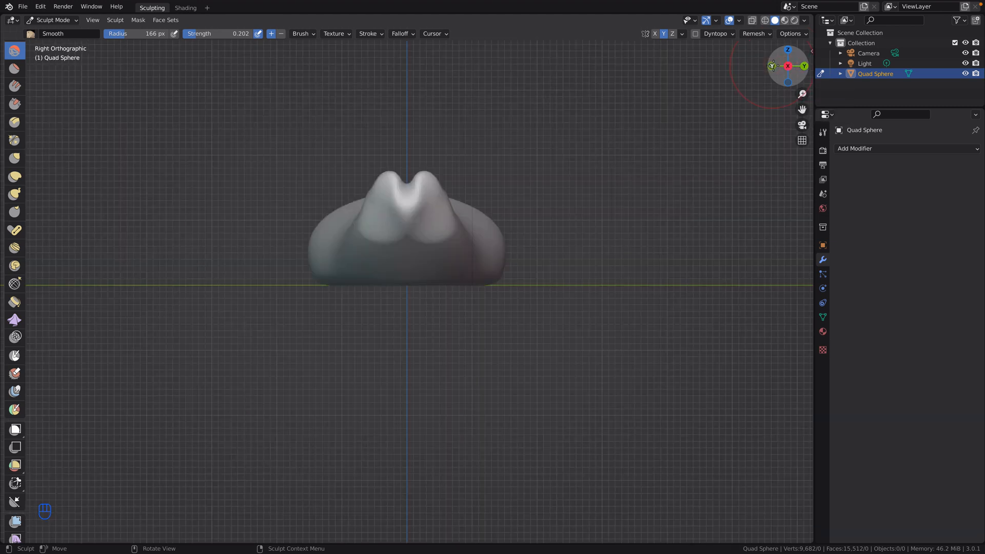
{"action": "left_click", "coordinate": [773, 65]}
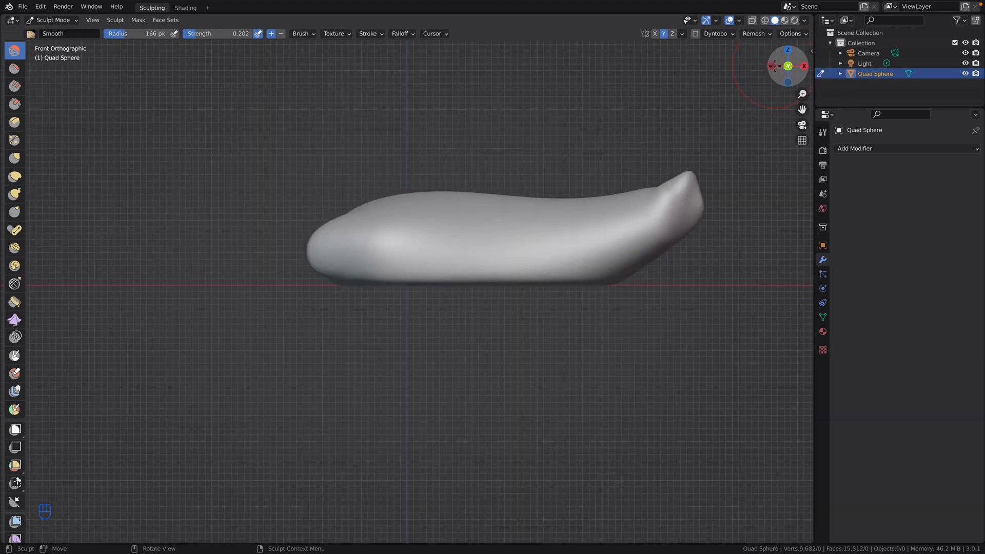
{"action": "left_click", "coordinate": [56, 20]}
{"action": "left_click", "coordinate": [62, 41]}
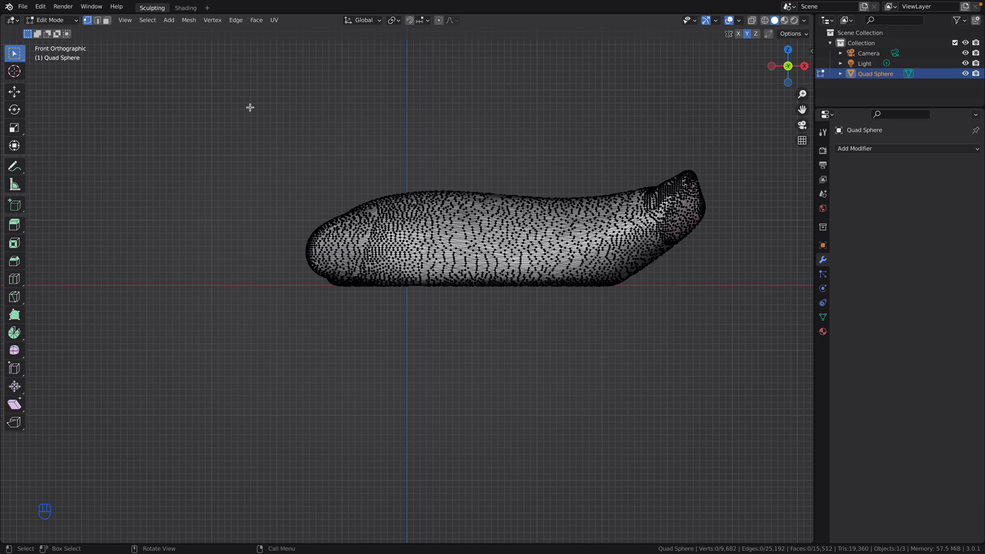
{"action": "left_click", "coordinate": [867, 152]}
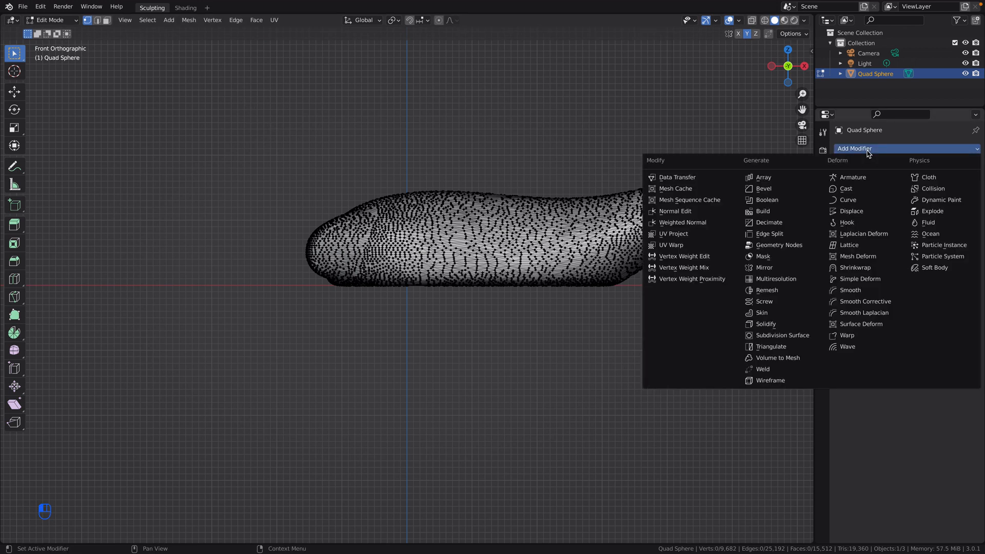
{"action": "left_click", "coordinate": [772, 222]}
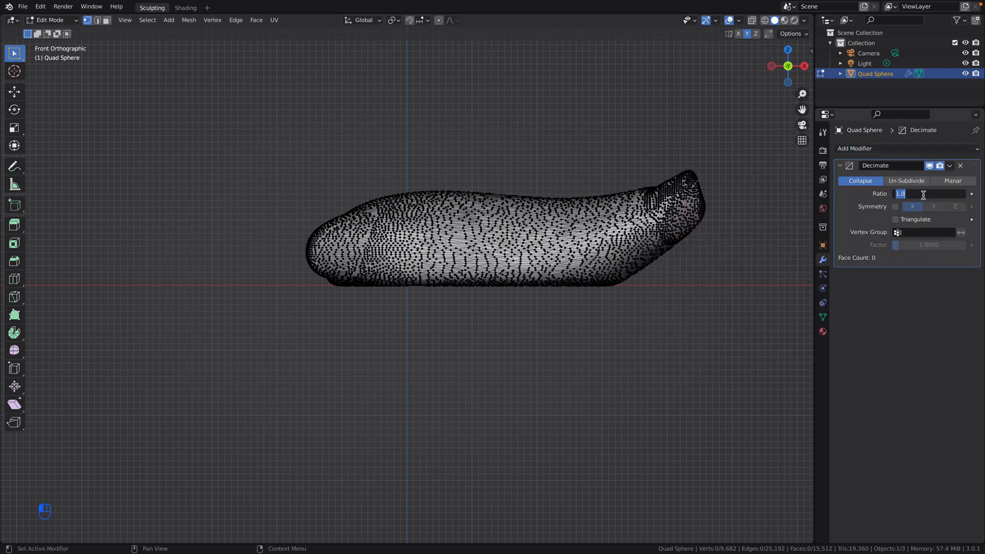
{"action": "type", "text": "0.25"}
{"action": "key", "text": "Return"}
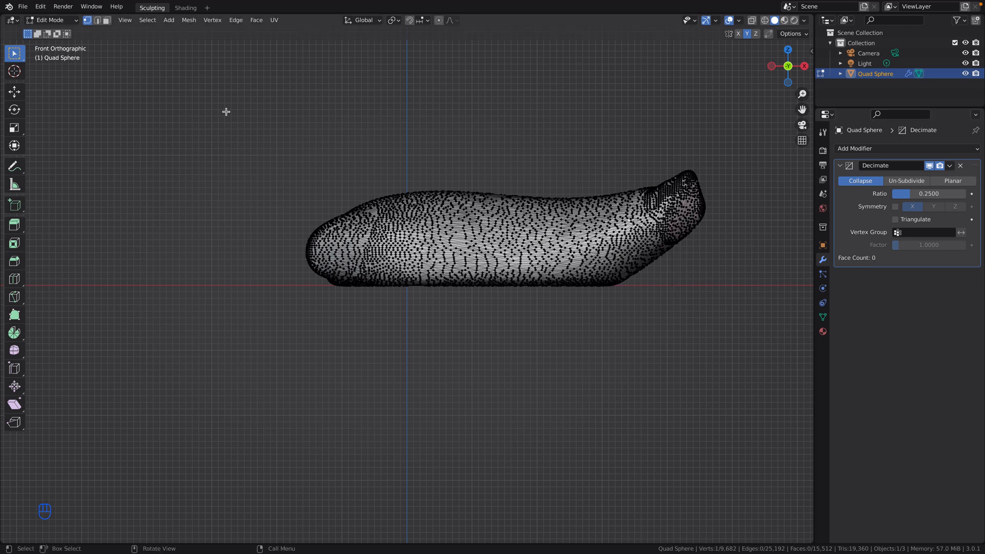
Switch the Quad Sphere to Object Mode and apply its Decimate modifier
{"action": "left_click", "coordinate": [52, 20]}
{"action": "left_click", "coordinate": [59, 31]}
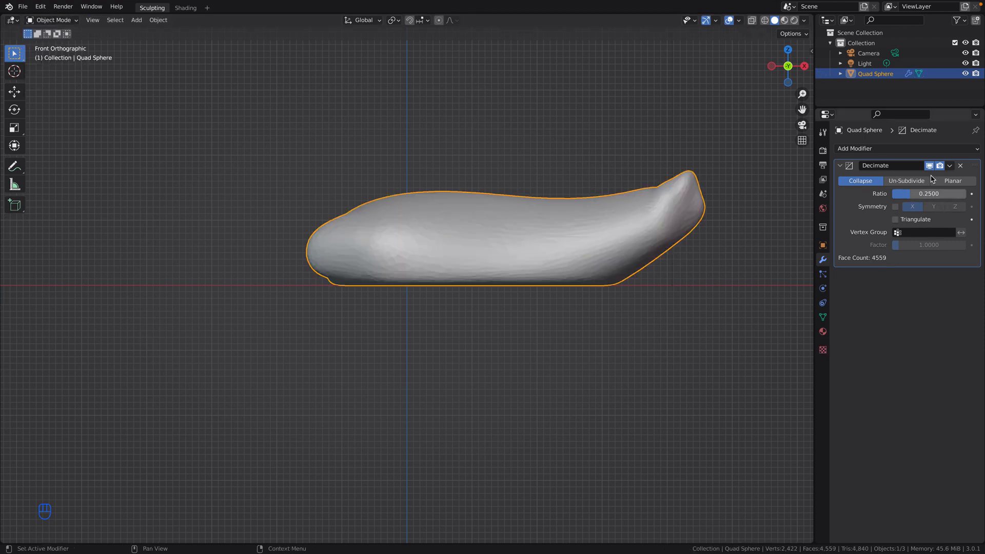
{"action": "left_click", "coordinate": [950, 169]}
{"action": "left_click", "coordinate": [943, 176]}
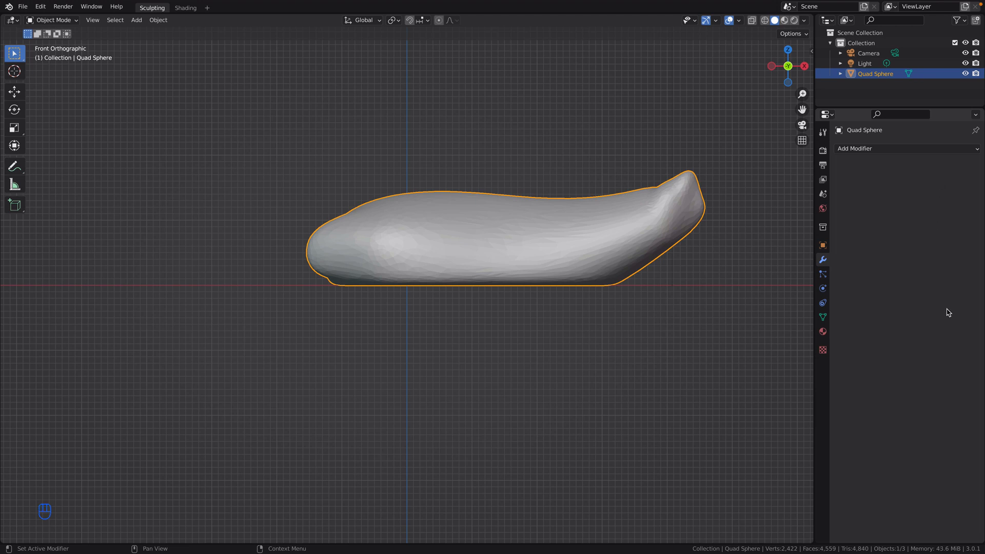
Show the active tool settings and return the Quad Sphere to Sculpt Mode
{"action": "mouse_move", "coordinate": [701, 286]}
{"action": "middle_mouse_down"}
{"action": "mouse_move", "coordinate": [688, 297]}
{"action": "mouse_move", "coordinate": [699, 346]}
{"action": "mouse_move", "coordinate": [735, 340]}
{"action": "mouse_move", "coordinate": [741, 266]}
{"action": "mouse_move", "coordinate": [702, 246]}
{"action": "mouse_move", "coordinate": [638, 286]}
{"action": "mouse_move", "coordinate": [605, 324]}
{"action": "mouse_move", "coordinate": [480, 297]}
{"action": "mouse_move", "coordinate": [638, 308]}
{"action": "mouse_move", "coordinate": [675, 300]}
{"action": "middle_mouse_up"}
{"action": "scroll", "coordinate": [709, 255], "scroll_direction": "up", "scroll_amount": 1}
{"action": "left_click", "coordinate": [824, 135]}
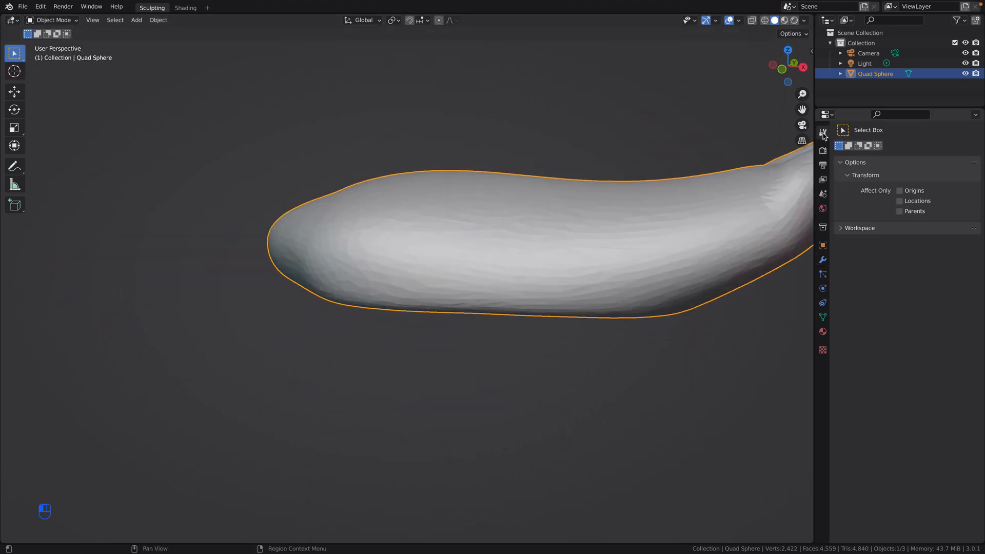
{"action": "left_click", "coordinate": [57, 20]}
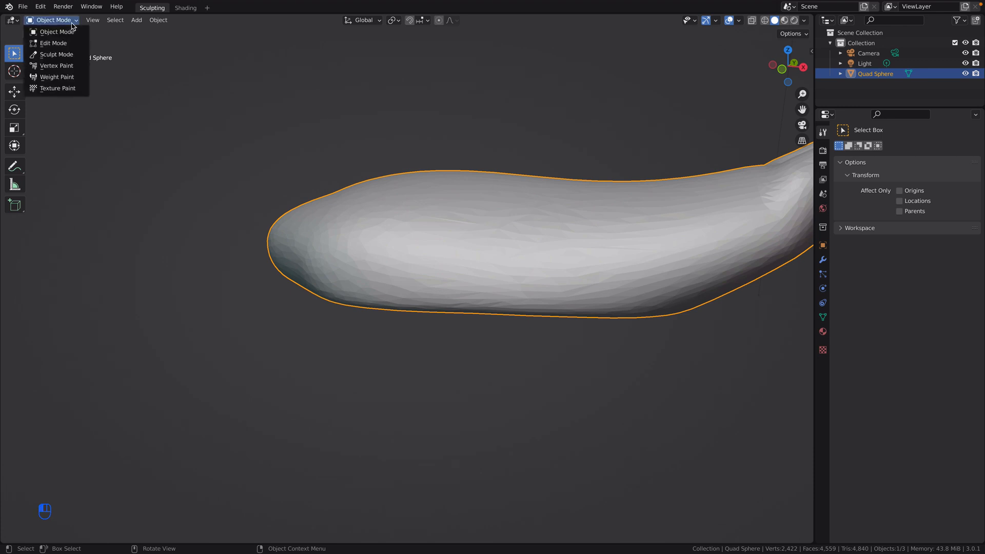
{"action": "left_click", "coordinate": [69, 51]}
{"action": "scroll", "coordinate": [367, 295], "scroll_direction": "down", "scroll_amount": 3}
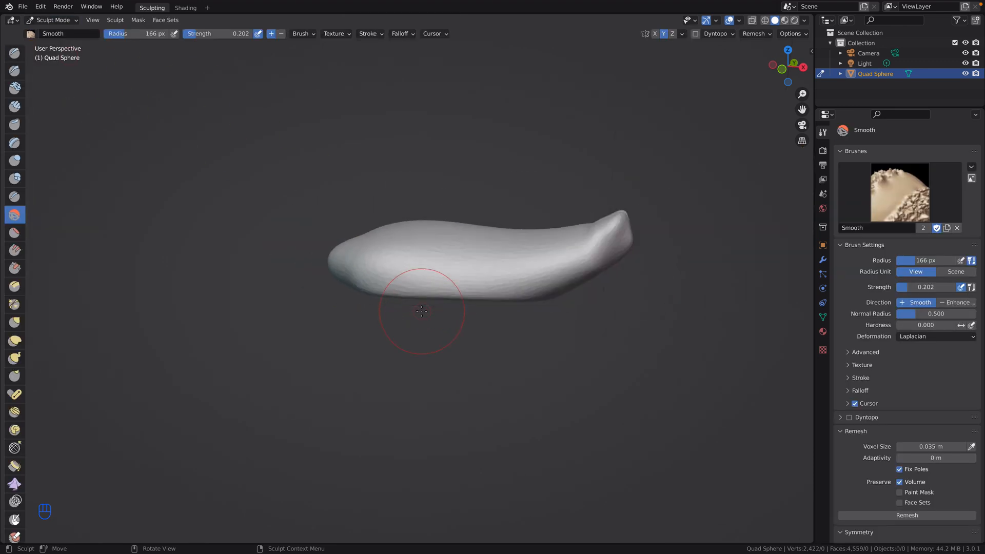
Smooth the rear face of the tail lobes with the Smooth brush, raising its strength to 0.303
{"action": "mouse_move", "coordinate": [359, 279]}
{"action": "middle_mouse_down"}
{"action": "mouse_move", "coordinate": [431, 315]}
{"action": "mouse_move", "coordinate": [390, 313]}
{"action": "mouse_move", "coordinate": [479, 316]}
{"action": "mouse_move", "coordinate": [417, 308]}
{"action": "middle_mouse_up"}
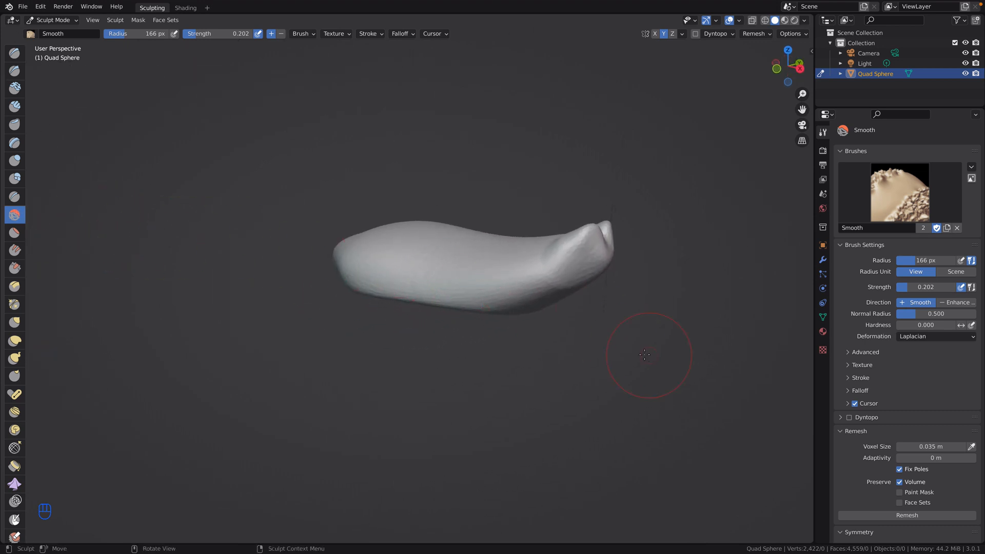
{"action": "middle_click_drag", "start_coordinate": [638, 330], "coordinate": [474, 247]}
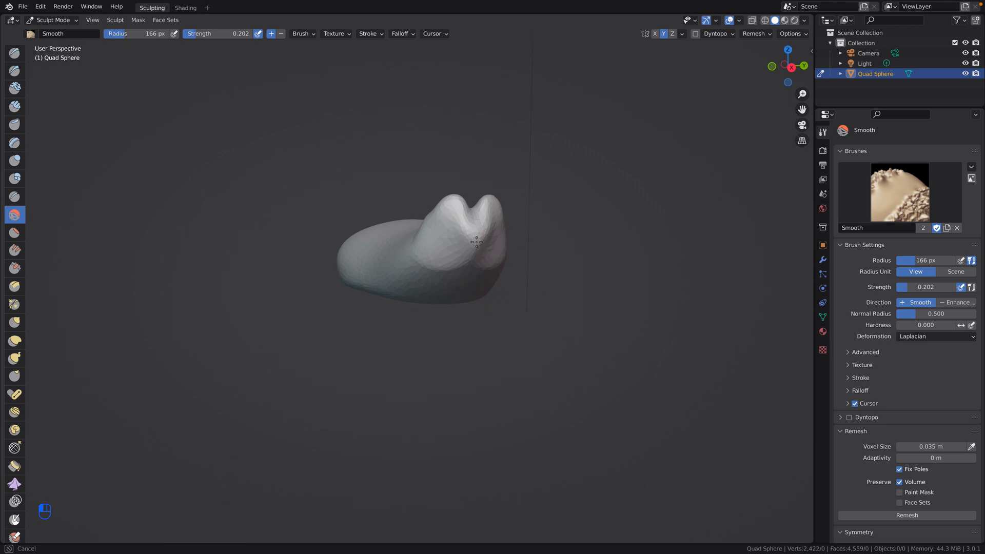
{"action": "left_click_drag", "start_coordinate": [477, 242], "coordinate": [474, 246]}
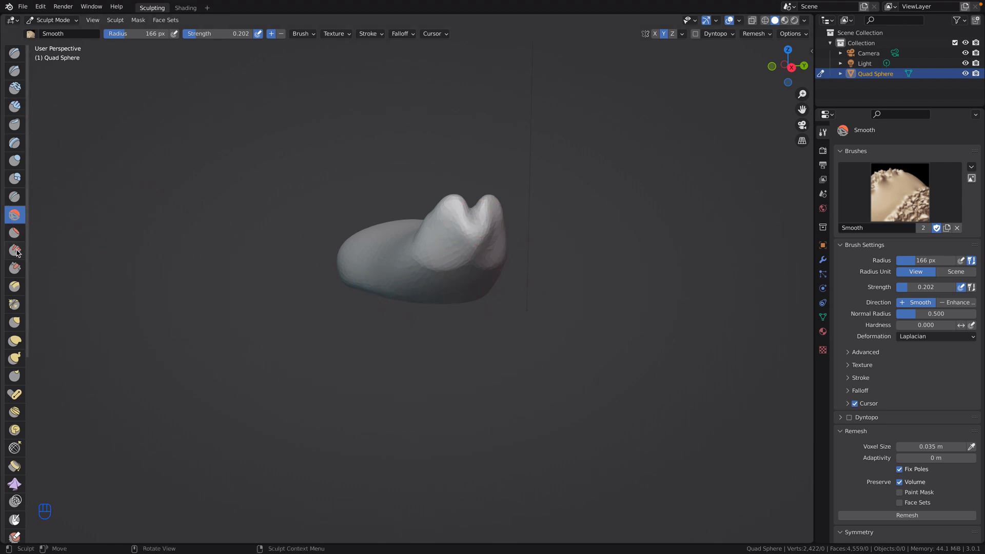
{"action": "left_click_drag", "start_coordinate": [211, 33], "coordinate": [218, 33]}
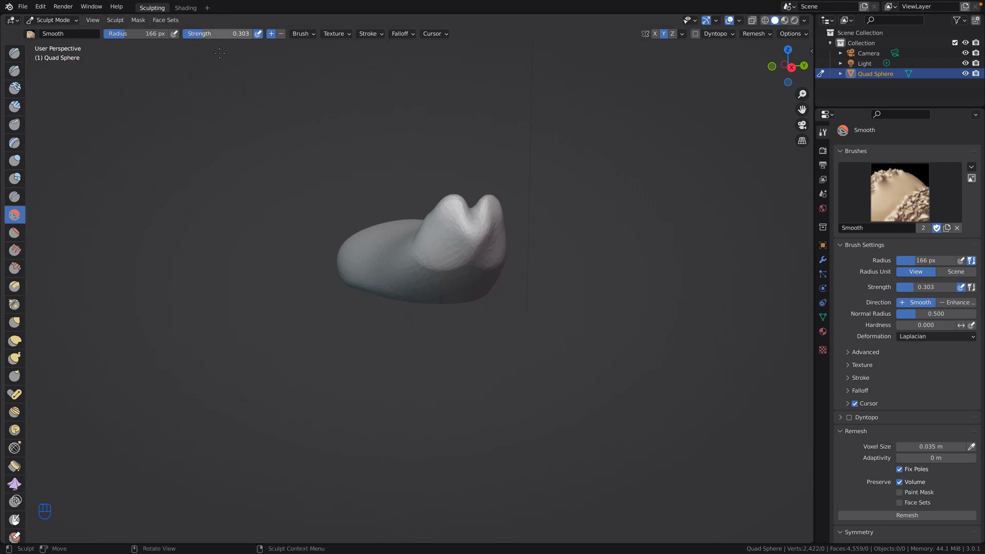
{"action": "mouse_move", "coordinate": [499, 266]}
{"action": "left_mouse_down"}
{"action": "mouse_move", "coordinate": [449, 234]}
{"action": "mouse_move", "coordinate": [448, 243]}
{"action": "left_mouse_up"}
Smooth the tail's outer side, its underside and its transition into the body with the Smooth brush
{"action": "mouse_move", "coordinate": [448, 244]}
{"action": "middle_mouse_down"}
{"action": "mouse_move", "coordinate": [540, 336]}
{"action": "mouse_move", "coordinate": [536, 285]}
{"action": "middle_mouse_up"}
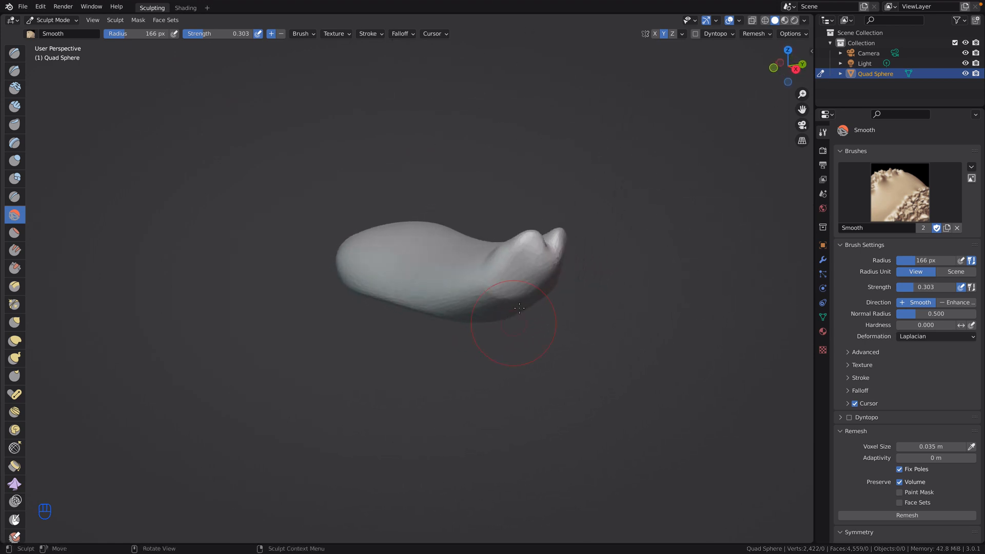
{"action": "mouse_move", "coordinate": [538, 277]}
{"action": "left_mouse_down"}
{"action": "mouse_move", "coordinate": [546, 265]}
{"action": "mouse_move", "coordinate": [518, 285]}
{"action": "left_mouse_up"}
{"action": "mouse_move", "coordinate": [594, 355]}
{"action": "middle_mouse_down"}
{"action": "mouse_move", "coordinate": [615, 359]}
{"action": "mouse_move", "coordinate": [597, 309]}
{"action": "middle_mouse_up"}
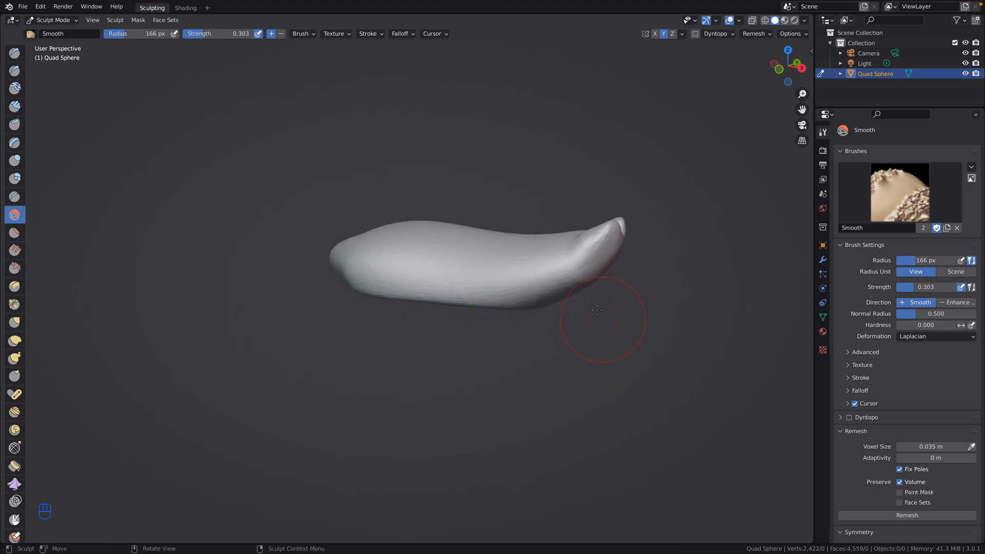
{"action": "left_click_drag", "start_coordinate": [577, 273], "coordinate": [577, 281]}
{"action": "middle_click_drag", "start_coordinate": [597, 331], "coordinate": [580, 299]}
{"action": "left_click_drag", "start_coordinate": [550, 215], "coordinate": [541, 247]}
{"action": "middle_click_drag", "start_coordinate": [542, 246], "coordinate": [604, 262]}
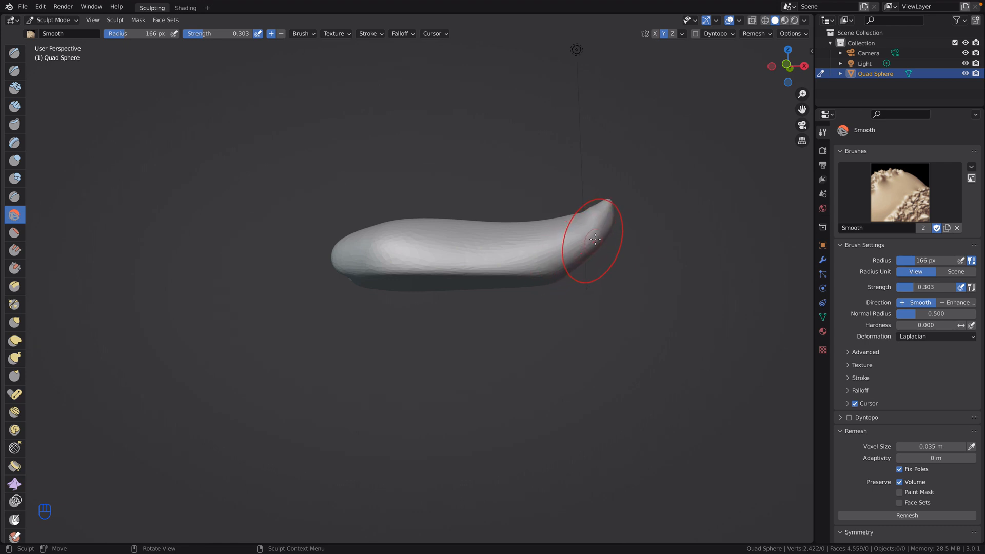
Smooth the lower bend of the tail and the upper side of its lobes
{"action": "middle_click_drag", "start_coordinate": [620, 252], "coordinate": [595, 249]}
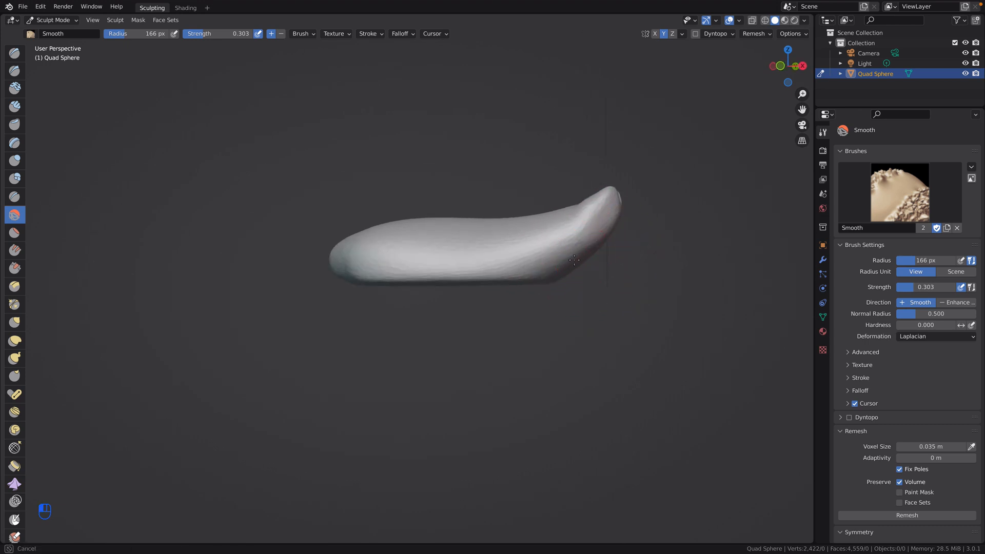
{"action": "mouse_move", "coordinate": [579, 242]}
{"action": "left_mouse_down"}
{"action": "mouse_move", "coordinate": [607, 211]}
{"action": "mouse_move", "coordinate": [616, 219]}
{"action": "mouse_move", "coordinate": [575, 264]}
{"action": "left_mouse_up"}
{"action": "mouse_move", "coordinate": [635, 302]}
{"action": "middle_mouse_down"}
{"action": "mouse_move", "coordinate": [686, 381]}
{"action": "mouse_move", "coordinate": [648, 344]}
{"action": "middle_mouse_up"}
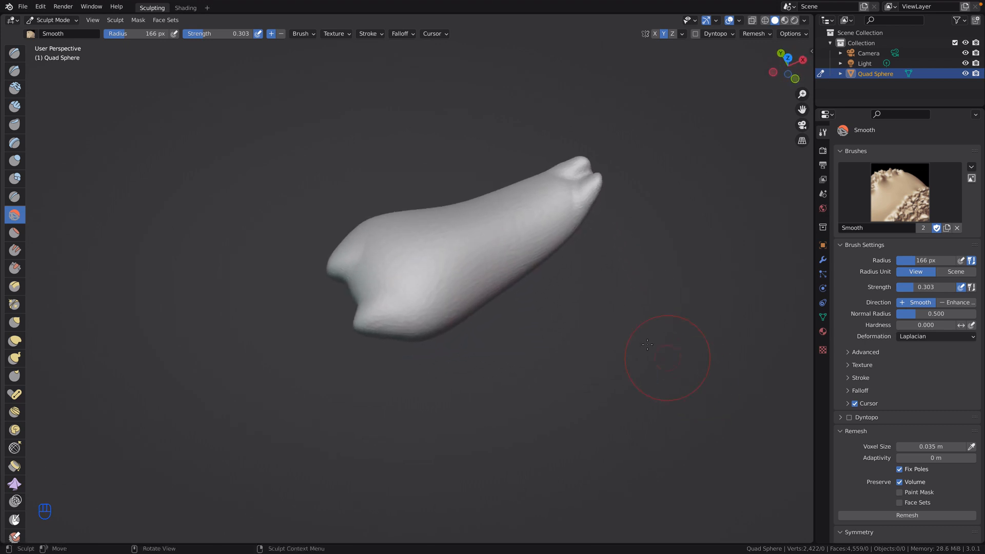
{"action": "left_click_drag", "start_coordinate": [573, 167], "coordinate": [576, 186]}
Try a Layer brush stroke at full strength across the front of the body from above, and undo it
{"action": "mouse_move", "coordinate": [569, 322]}
{"action": "middle_mouse_down"}
{"action": "mouse_move", "coordinate": [627, 354]}
{"action": "mouse_move", "coordinate": [645, 342]}
{"action": "mouse_move", "coordinate": [631, 330]}
{"action": "middle_mouse_up"}
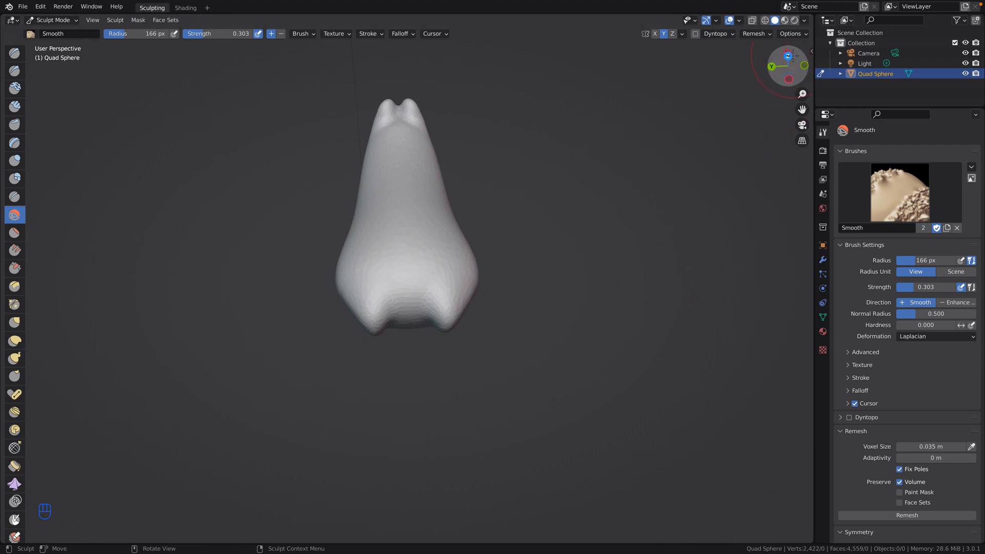
{"action": "left_click", "coordinate": [789, 55]}
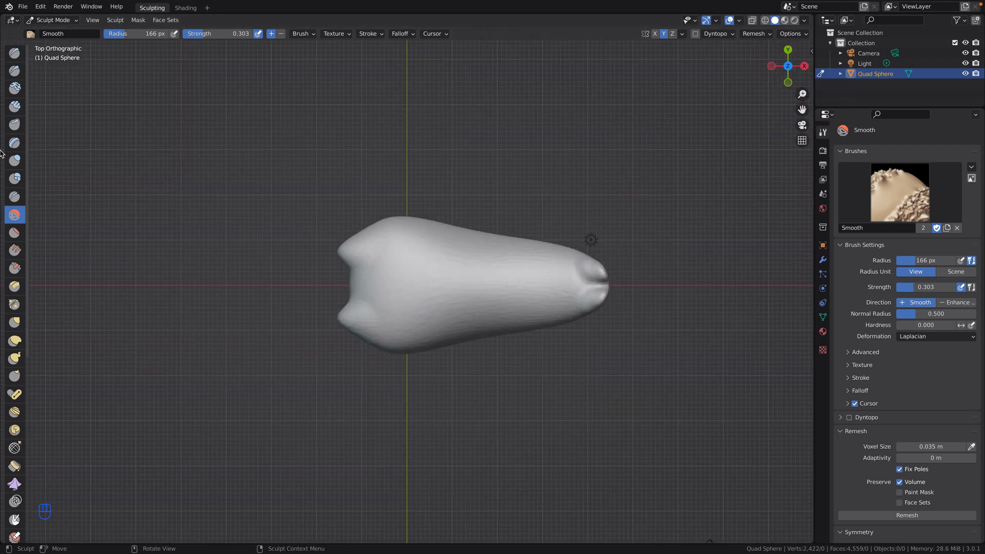
{"action": "left_click", "coordinate": [15, 145]}
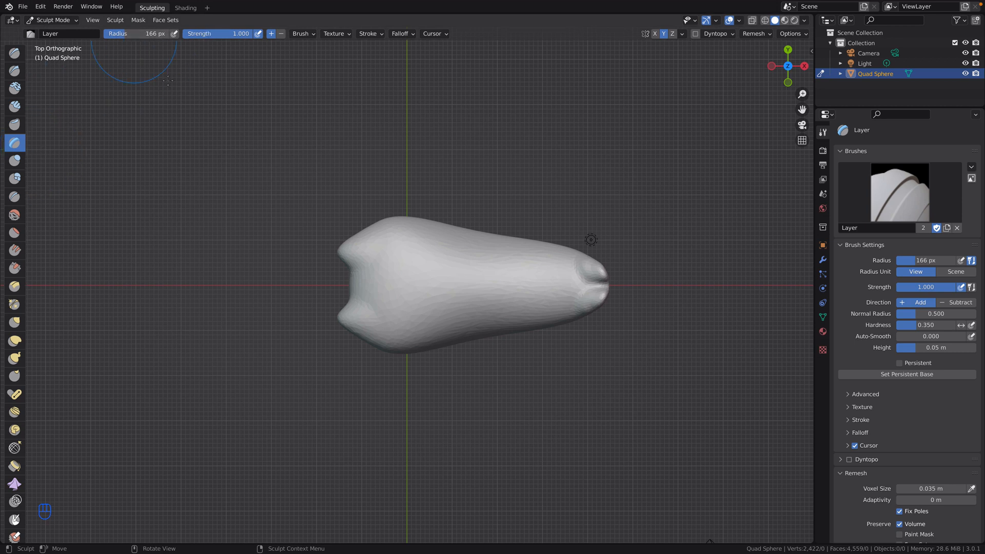
{"action": "left_click_drag", "start_coordinate": [402, 249], "coordinate": [406, 313]}
{"action": "key", "text": "super+z"}
Try the Layer stroke across the front again with a 104 px radius and 0.588 strength, and undo it
{"action": "left_click_drag", "start_coordinate": [125, 41], "coordinate": [115, 40]}
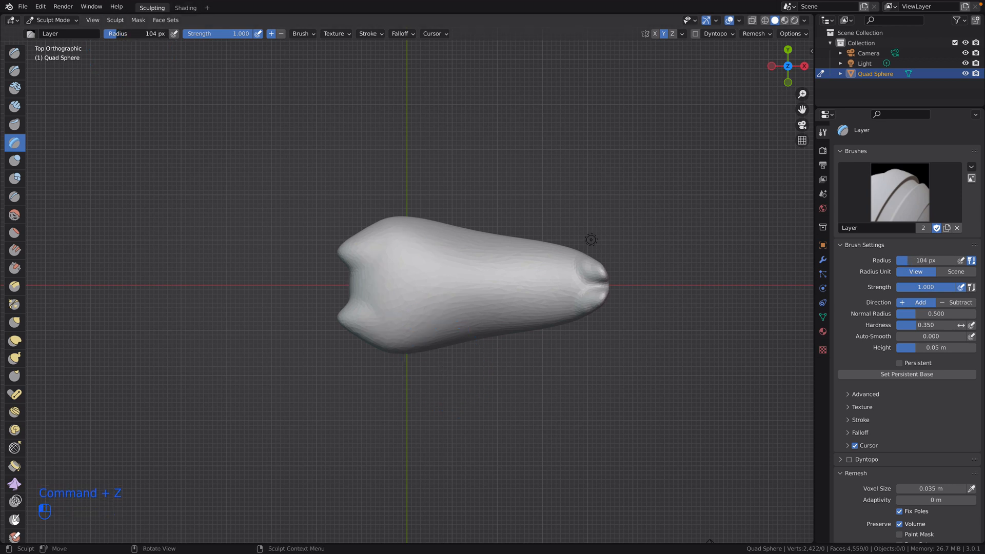
{"action": "left_click_drag", "start_coordinate": [226, 34], "coordinate": [197, 34]}
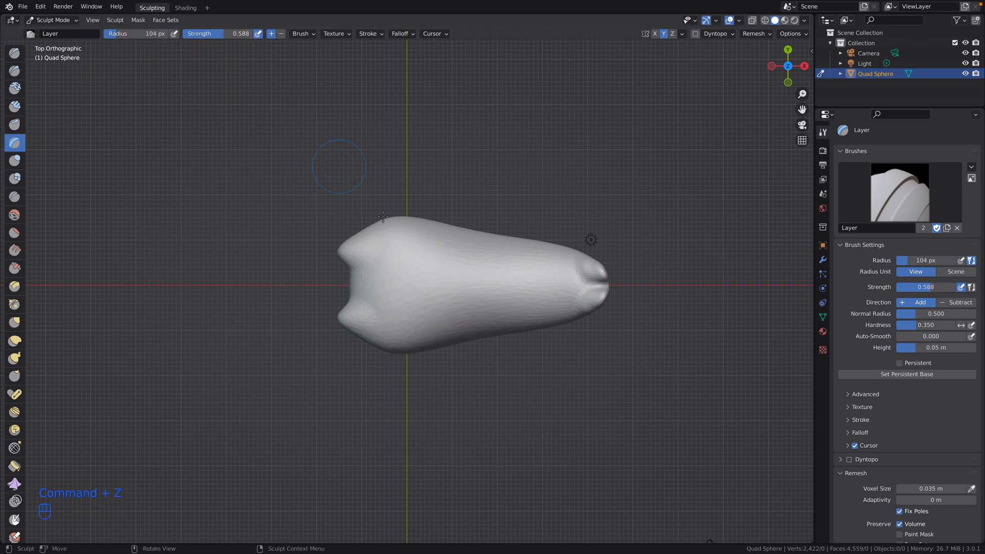
{"action": "left_click_drag", "start_coordinate": [393, 247], "coordinate": [392, 302]}
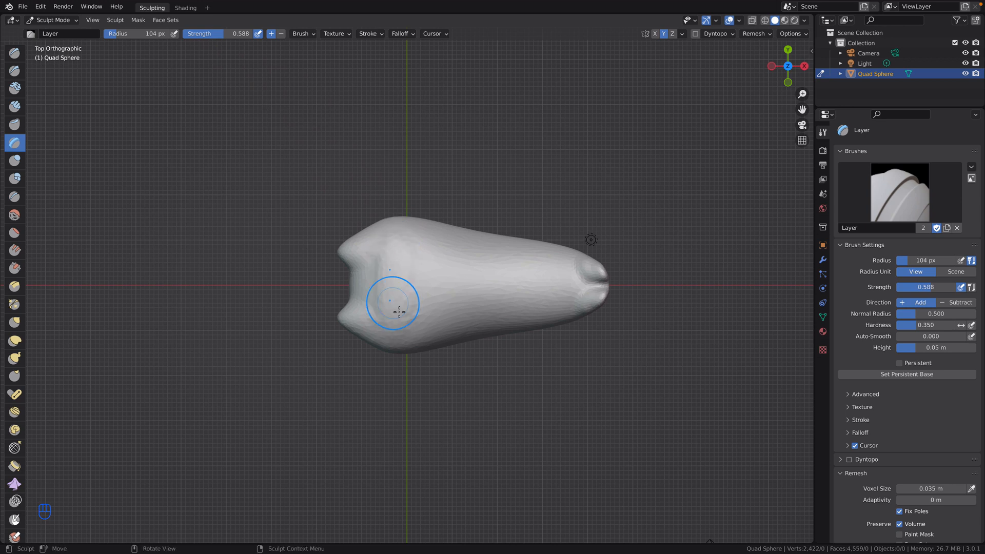
{"action": "middle_click_drag", "start_coordinate": [399, 312], "coordinate": [486, 323]}
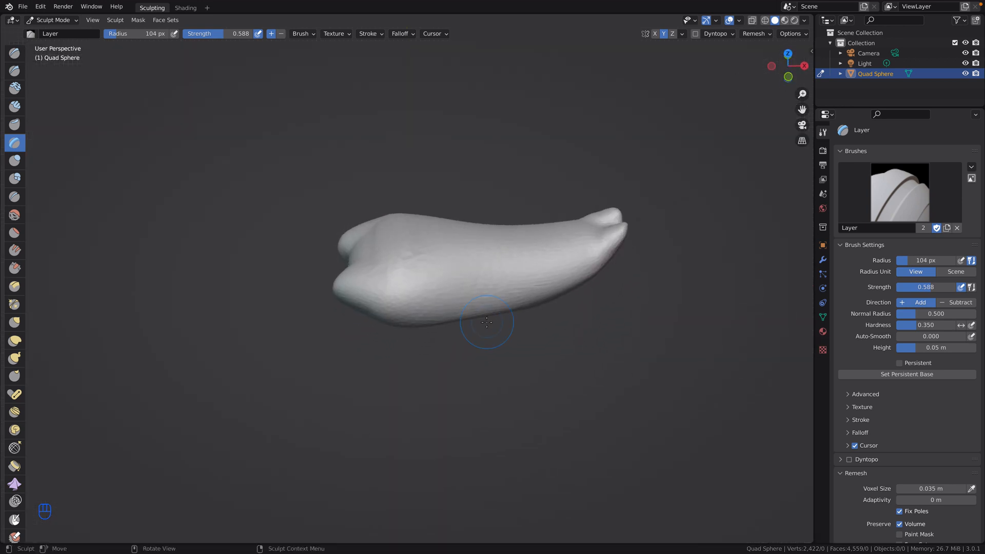
{"action": "key", "text": "super+z"}
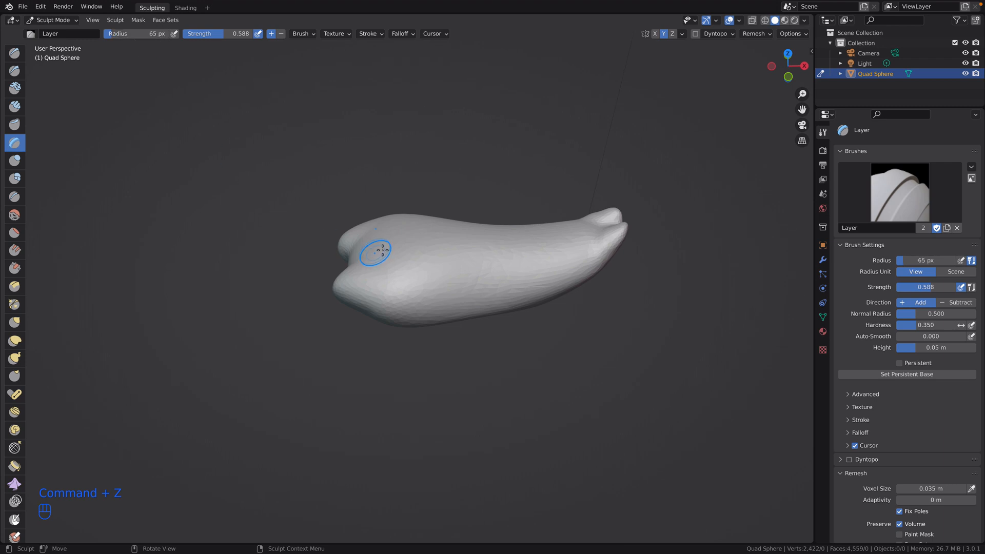
Try Layer strokes with a 65 px radius on the upper front of the body, and undo them
{"action": "mouse_move", "coordinate": [378, 232]}
{"action": "left_mouse_down"}
{"action": "mouse_move", "coordinate": [381, 251]}
{"action": "mouse_move", "coordinate": [402, 220]}
{"action": "mouse_move", "coordinate": [411, 228]}
{"action": "left_mouse_up"}
{"action": "left_click_drag", "start_coordinate": [410, 266], "coordinate": [431, 315]}
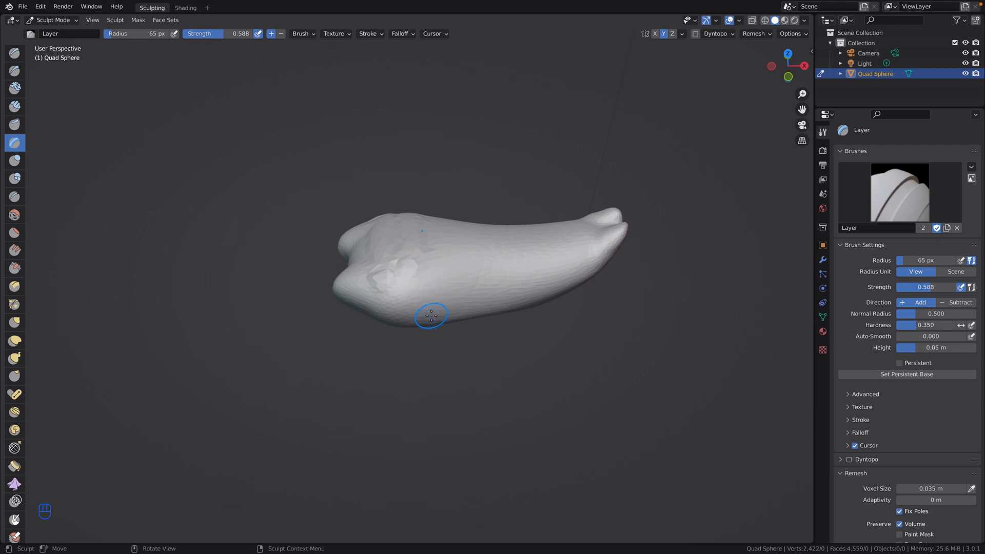
{"action": "key", "text": "super+z"}
{"action": "key", "text": "super+z"}
Crease the body's upper surface along its centre line from tail to front with the Crease brush in Subtract mode at 0.250 strength
{"action": "middle_click_drag", "start_coordinate": [421, 355], "coordinate": [494, 278]}
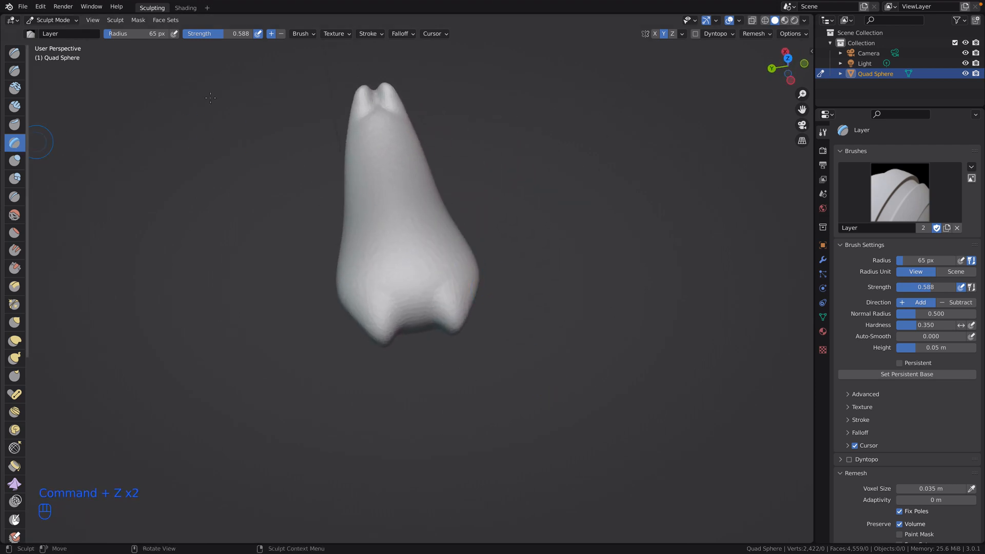
{"action": "left_click", "coordinate": [788, 58]}
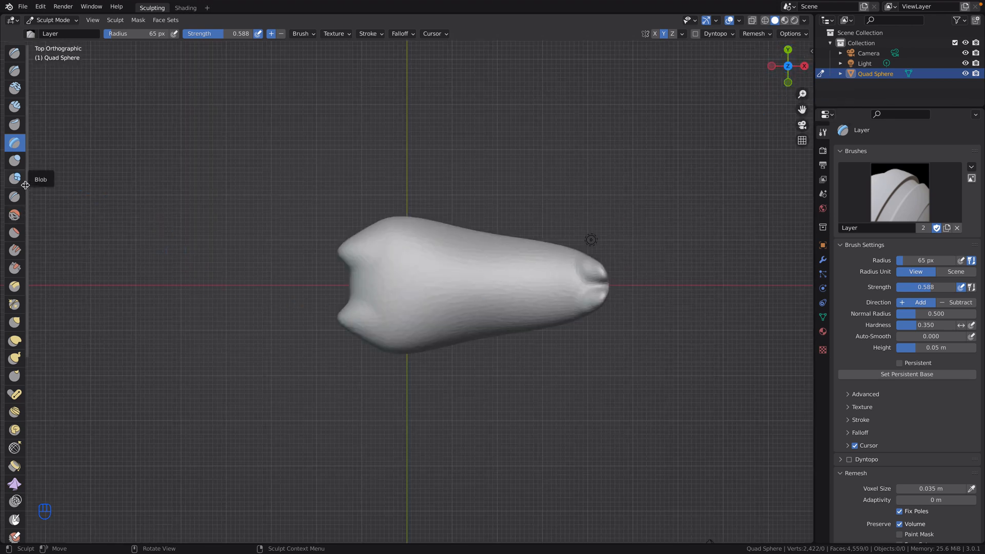
{"action": "left_click", "coordinate": [15, 197]}
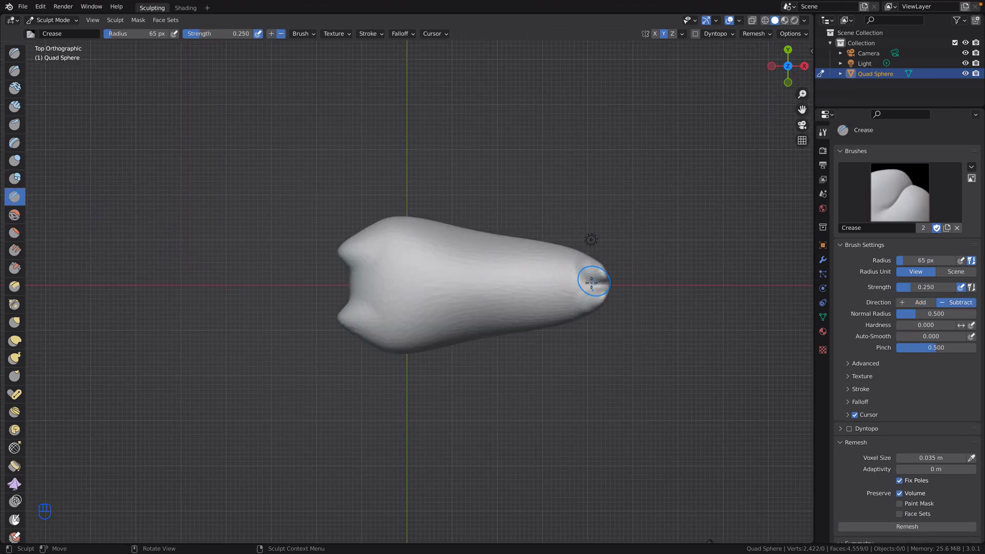
{"action": "left_click_drag", "start_coordinate": [582, 285], "coordinate": [553, 286]}
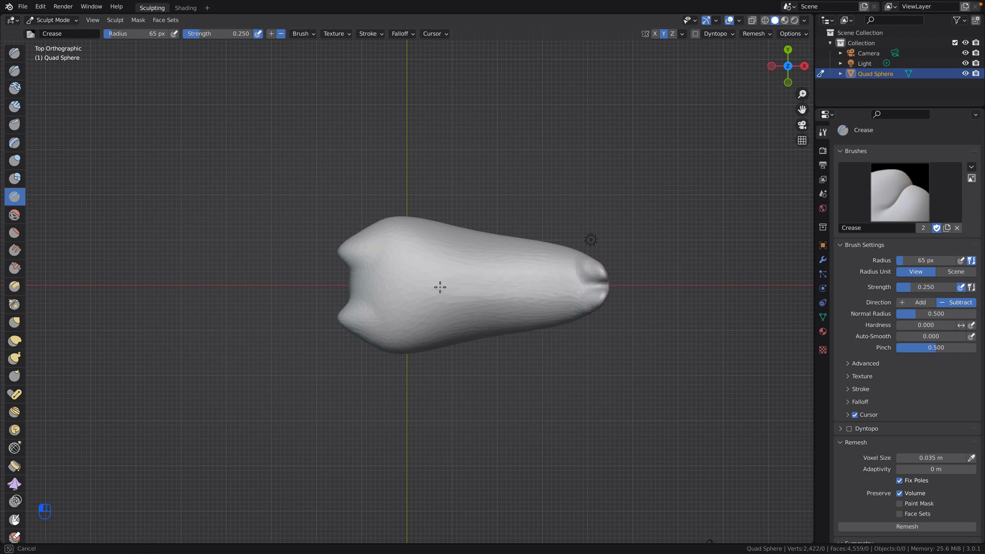
{"action": "left_click_drag", "start_coordinate": [362, 287], "coordinate": [380, 287]}
{"action": "left_click_drag", "start_coordinate": [584, 288], "coordinate": [516, 291]}
{"action": "left_click_drag", "start_coordinate": [365, 287], "coordinate": [363, 288]}
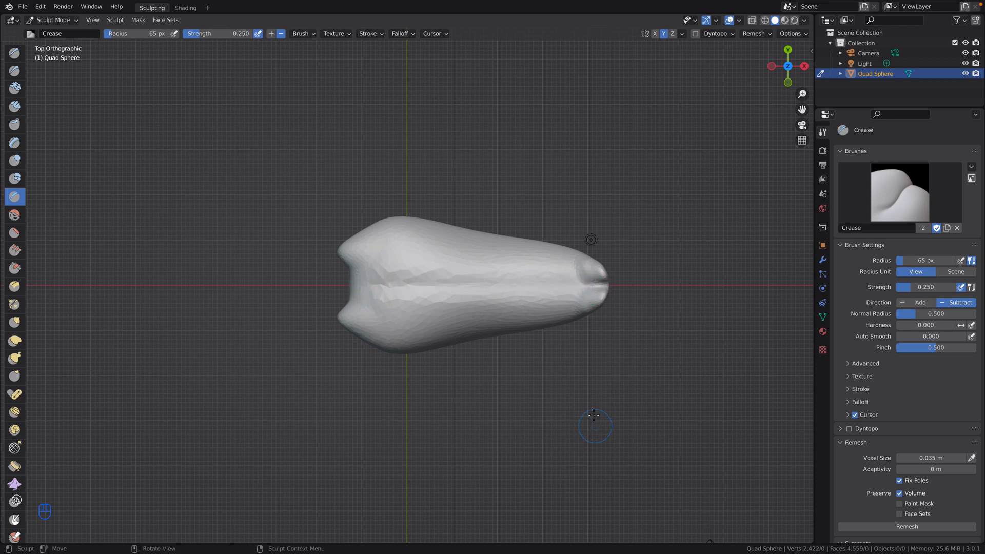
{"action": "mouse_move", "coordinate": [593, 426]}
{"action": "middle_mouse_down"}
{"action": "mouse_move", "coordinate": [603, 362]}
{"action": "mouse_move", "coordinate": [605, 393]}
{"action": "mouse_move", "coordinate": [462, 404]}
{"action": "middle_mouse_up"}
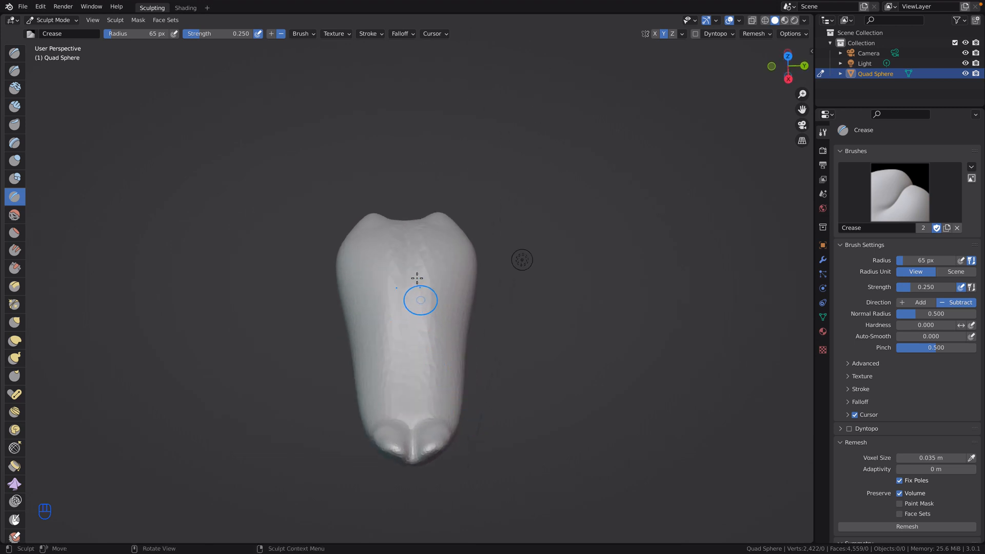
Crease the centre line of the body's upper surface further with 65 px Crease strokes near its two ends
{"action": "left_click_drag", "start_coordinate": [405, 242], "coordinate": [406, 279]}
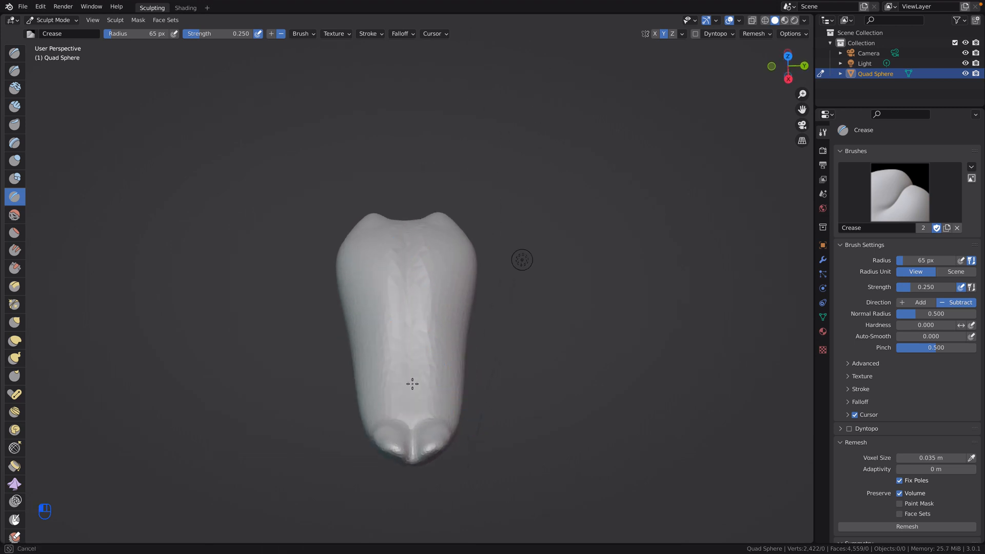
{"action": "left_click_drag", "start_coordinate": [415, 442], "coordinate": [413, 406]}
{"action": "middle_click_drag", "start_coordinate": [538, 505], "coordinate": [764, 489]}
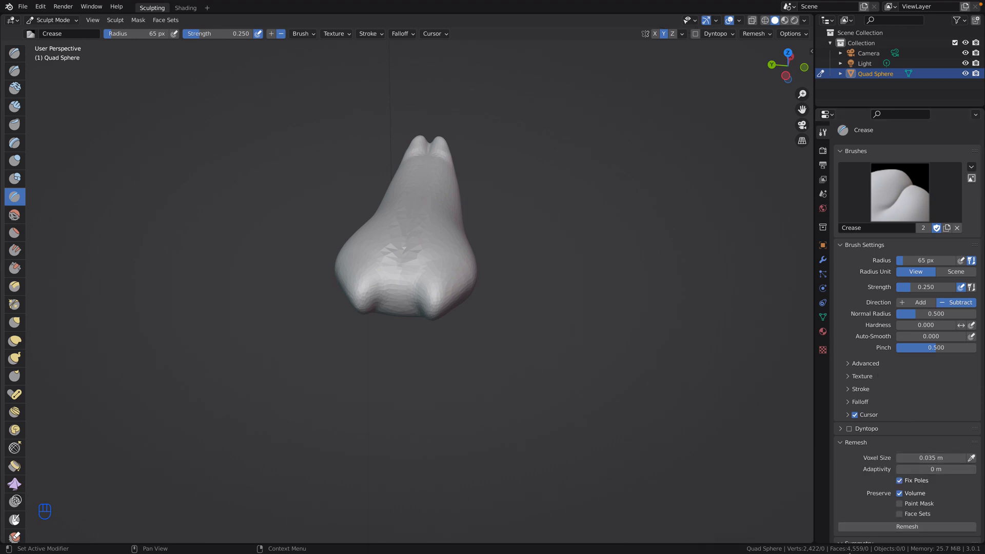
Set the remesh voxel size to 0.1 m and remesh the body
{"action": "left_click", "coordinate": [886, 529]}
{"action": "key", "text": "ctrl+z"}
{"action": "left_click", "coordinate": [942, 460]}
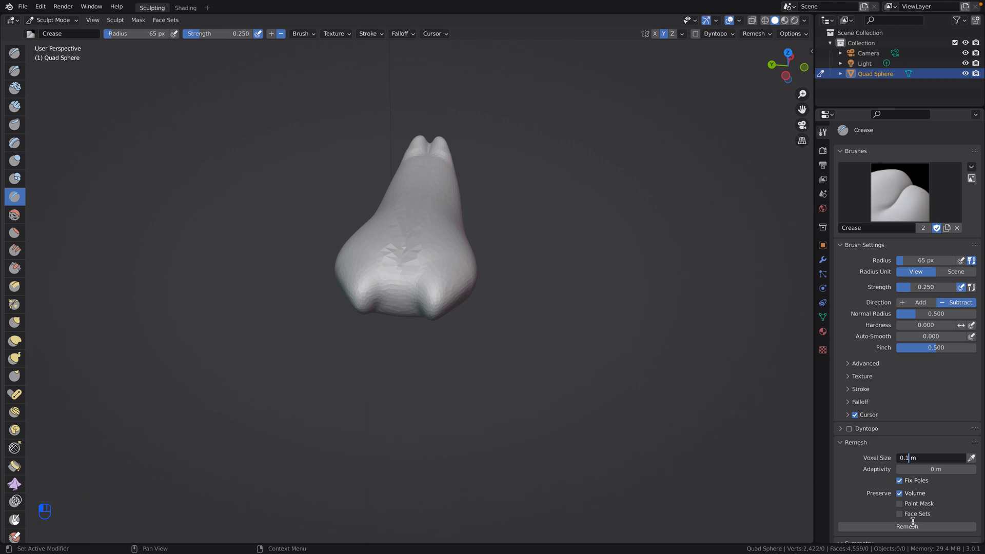
{"action": "key", "text": "Return"}
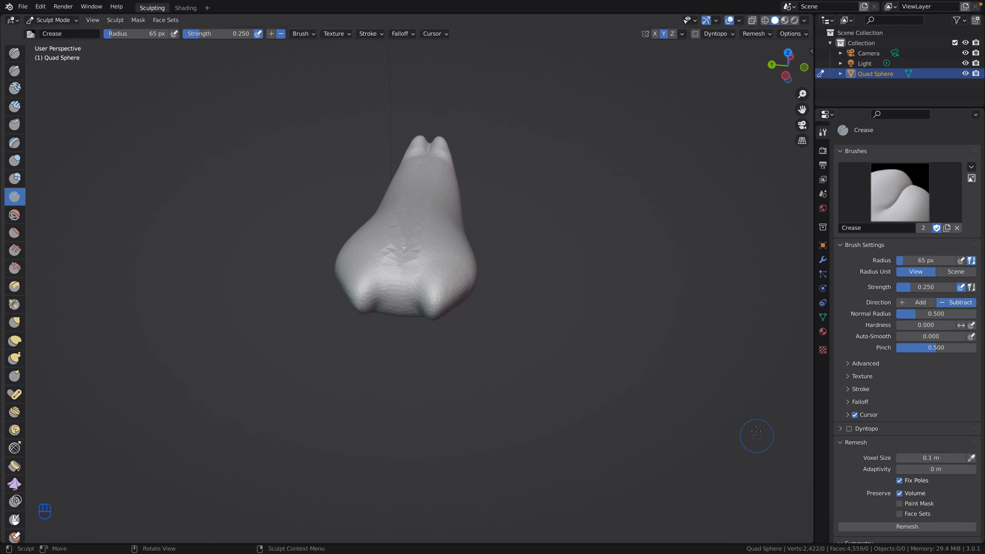
{"action": "left_click", "coordinate": [868, 527]}
Crease the remeshed body along the centre line of its upper surface between the tail and the front
{"action": "mouse_move", "coordinate": [410, 291]}
{"action": "middle_mouse_down"}
{"action": "mouse_move", "coordinate": [411, 327]}
{"action": "mouse_move", "coordinate": [415, 292]}
{"action": "mouse_move", "coordinate": [385, 277]}
{"action": "mouse_move", "coordinate": [387, 325]}
{"action": "mouse_move", "coordinate": [520, 249]}
{"action": "middle_mouse_up"}
{"action": "mouse_move", "coordinate": [520, 249]}
{"action": "left_mouse_down"}
{"action": "mouse_move", "coordinate": [606, 258]}
{"action": "mouse_move", "coordinate": [564, 262]}
{"action": "left_mouse_up"}
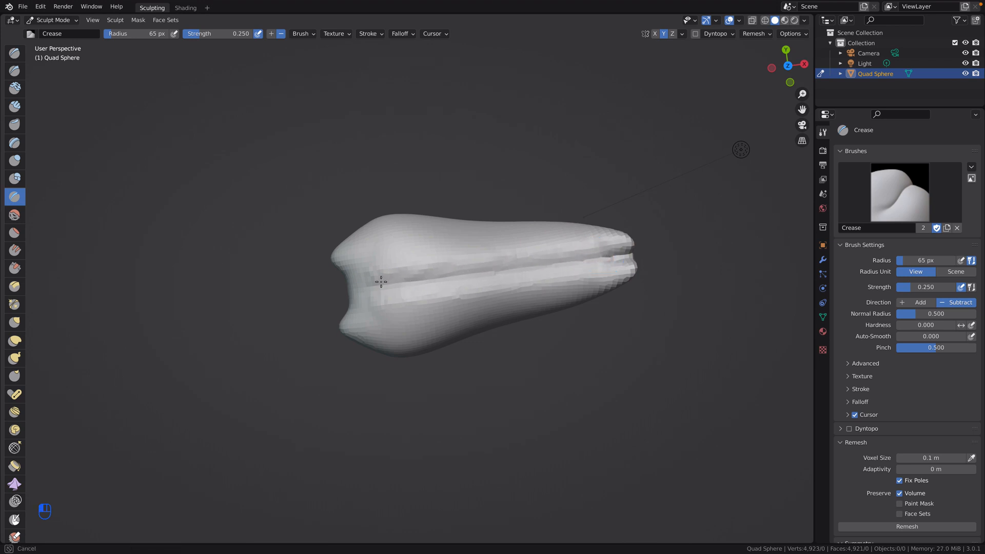
{"action": "mouse_move", "coordinate": [382, 281]}
{"action": "left_mouse_down"}
{"action": "mouse_move", "coordinate": [374, 286]}
{"action": "mouse_move", "coordinate": [416, 286]}
{"action": "left_mouse_up"}
Smooth the body's side and tail using the Smooth brush with a 220 px radius and 0.303 strength
{"action": "mouse_move", "coordinate": [586, 262]}
{"action": "middle_mouse_down"}
{"action": "mouse_move", "coordinate": [636, 269]}
{"action": "mouse_move", "coordinate": [643, 291]}
{"action": "middle_mouse_up"}
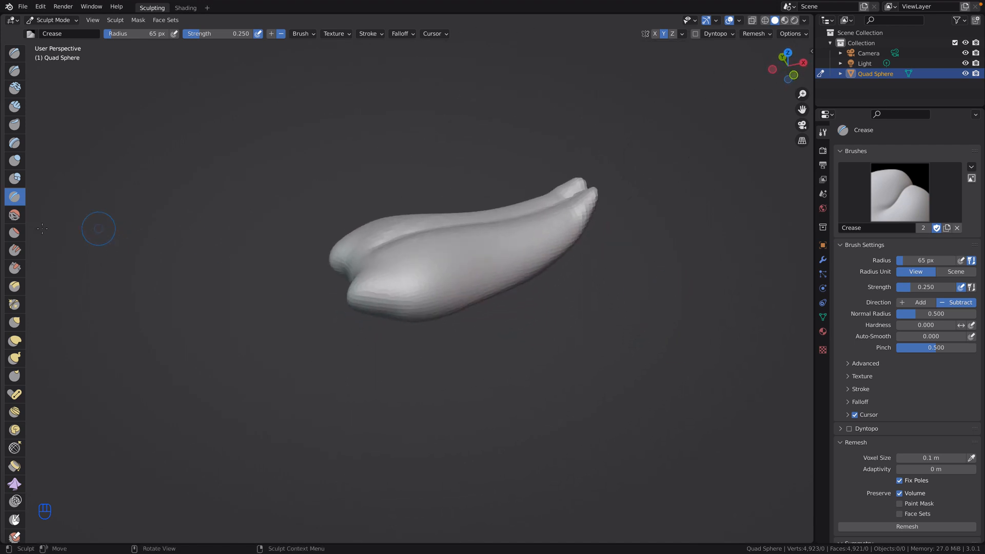
{"action": "left_click", "coordinate": [14, 214]}
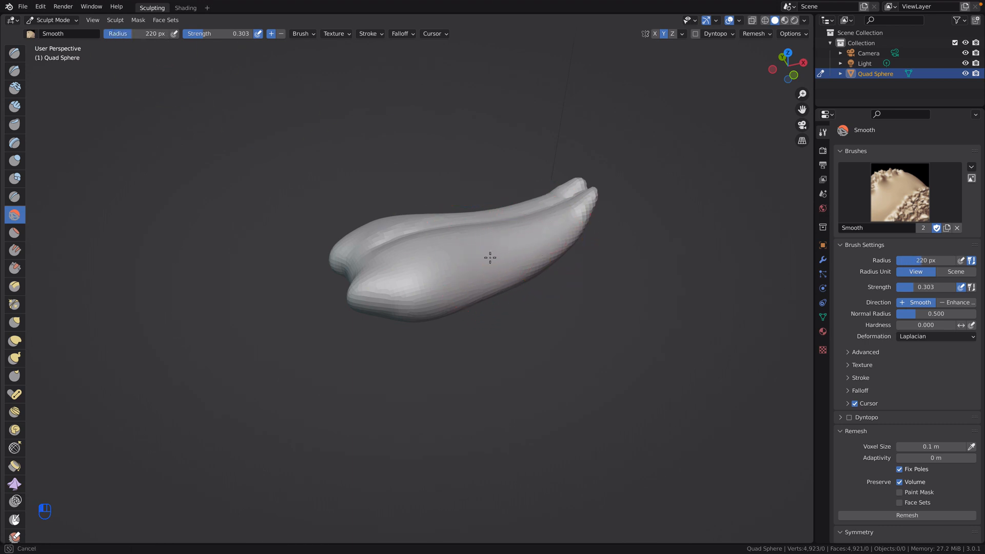
{"action": "key", "text": "f"}
{"action": "left_click_drag", "start_coordinate": [453, 282], "coordinate": [485, 283]}
{"action": "left_click_drag", "start_coordinate": [561, 237], "coordinate": [574, 197]}
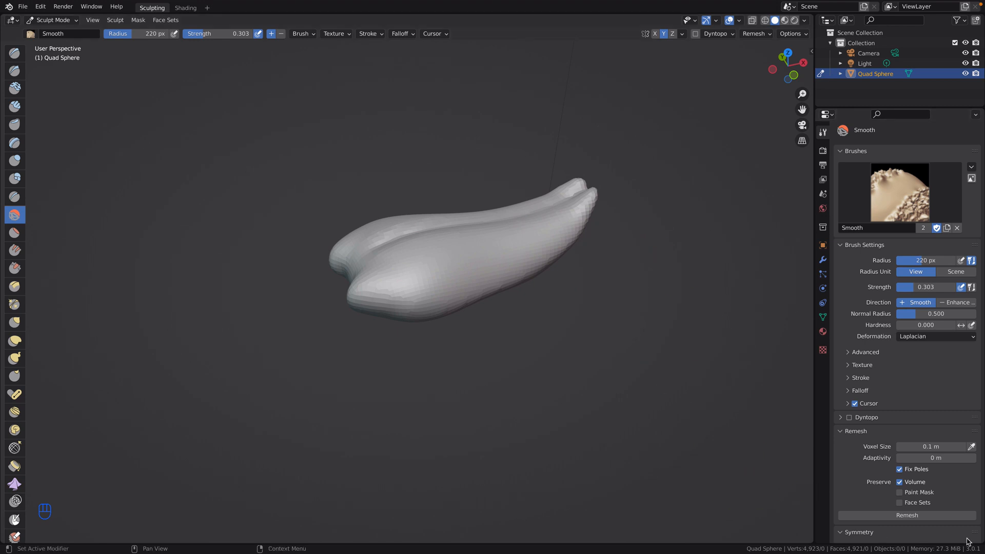
Set the remesh voxel size to 0.09 m and remesh the body
{"action": "left_click", "coordinate": [932, 448]}
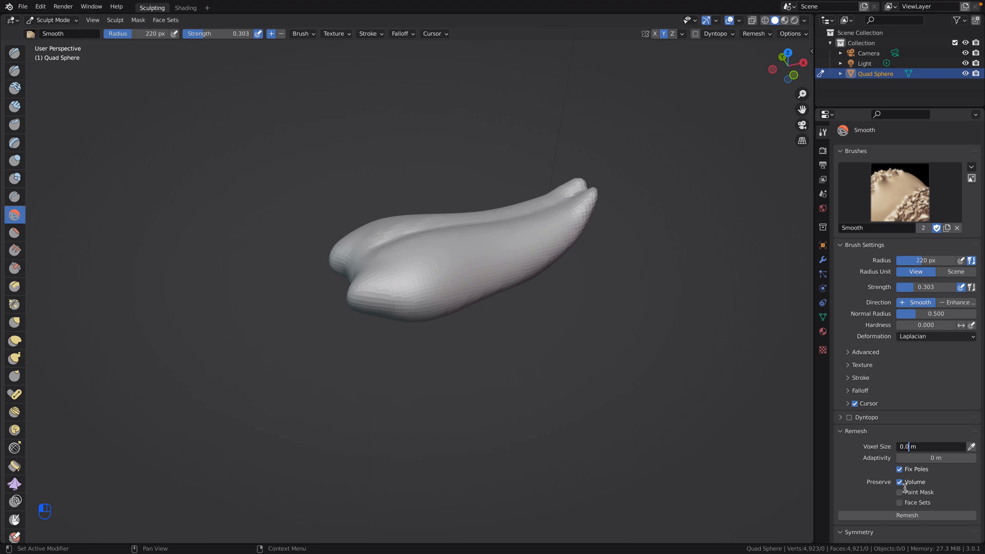
{"action": "left_click", "coordinate": [889, 515]}
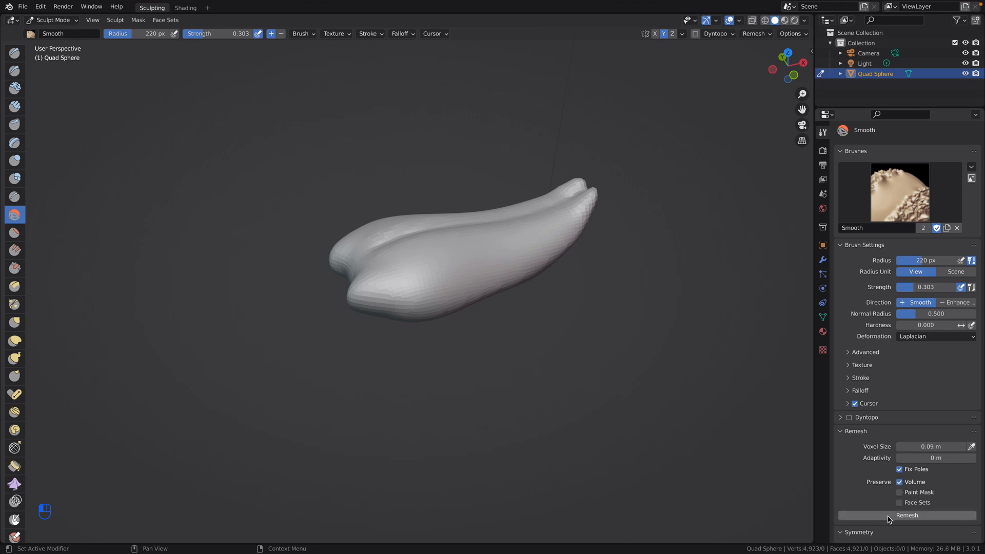
{"action": "left_click", "coordinate": [889, 516]}
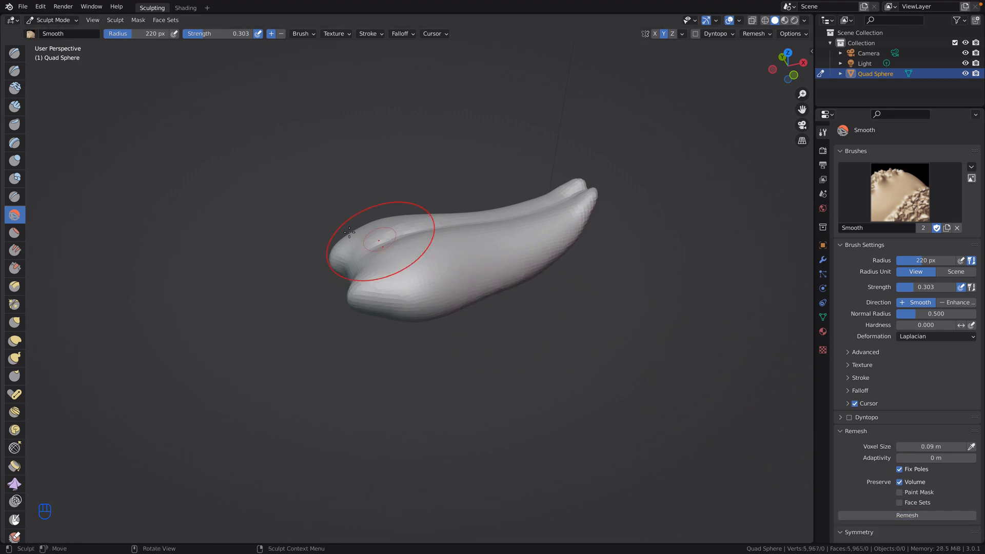
Smooth the remeshed body along its side and around the two-lobed tail
{"action": "left_click_drag", "start_coordinate": [491, 260], "coordinate": [477, 261]}
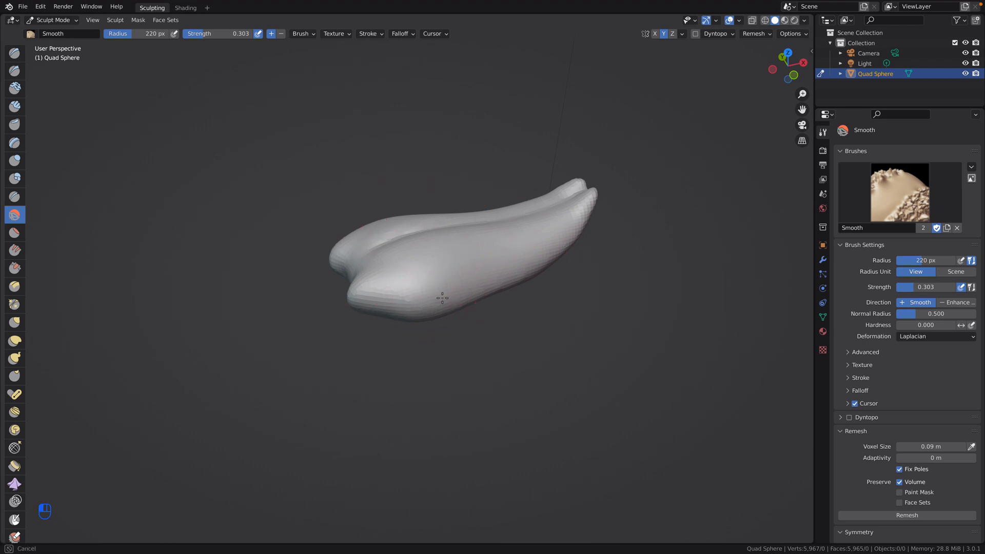
{"action": "mouse_move", "coordinate": [556, 259]}
{"action": "left_mouse_down"}
{"action": "mouse_move", "coordinate": [589, 208]}
{"action": "mouse_move", "coordinate": [593, 218]}
{"action": "left_mouse_up"}
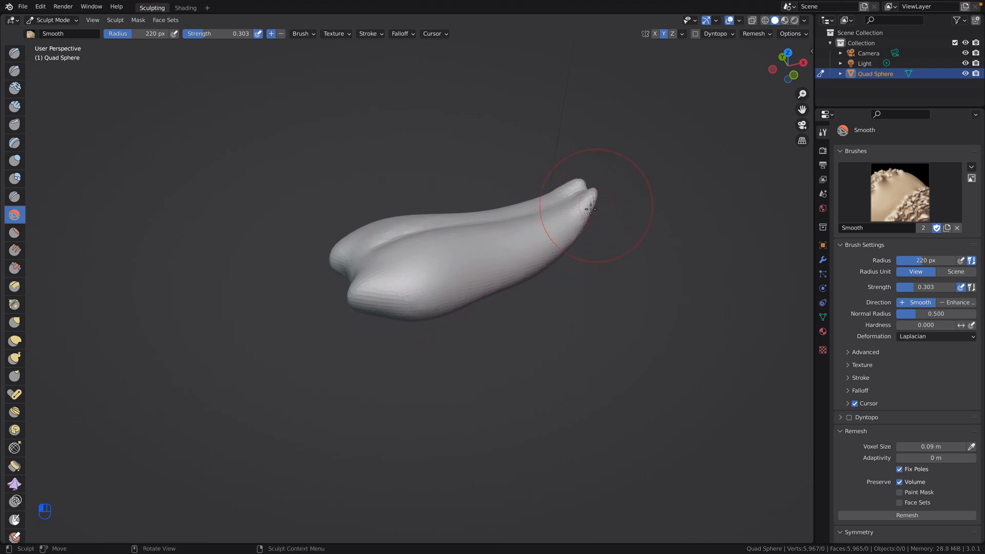
{"action": "mouse_move", "coordinate": [616, 295]}
{"action": "middle_mouse_down"}
{"action": "mouse_move", "coordinate": [519, 291]}
{"action": "mouse_move", "coordinate": [488, 270]}
{"action": "mouse_move", "coordinate": [526, 260]}
{"action": "mouse_move", "coordinate": [528, 236]}
{"action": "middle_mouse_up"}
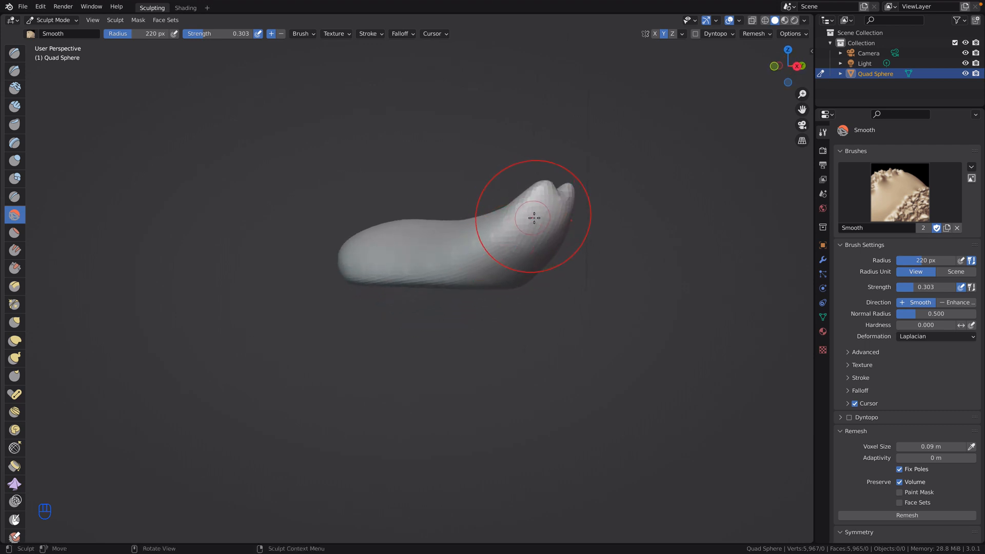
{"action": "left_click_drag", "start_coordinate": [530, 216], "coordinate": [505, 251]}
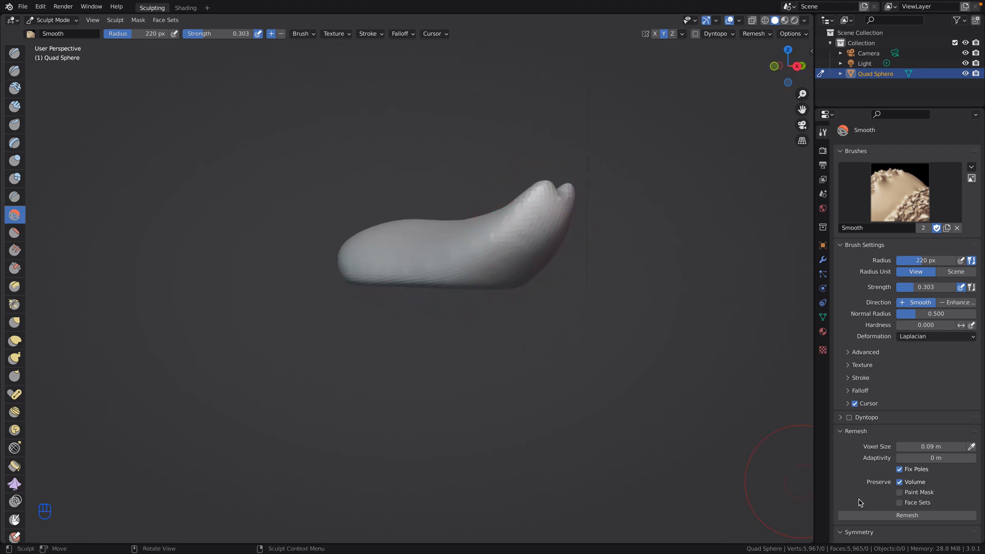
Set the remesh voxel size to 0.05 m and remesh the body
{"action": "left_click", "coordinate": [931, 447]}
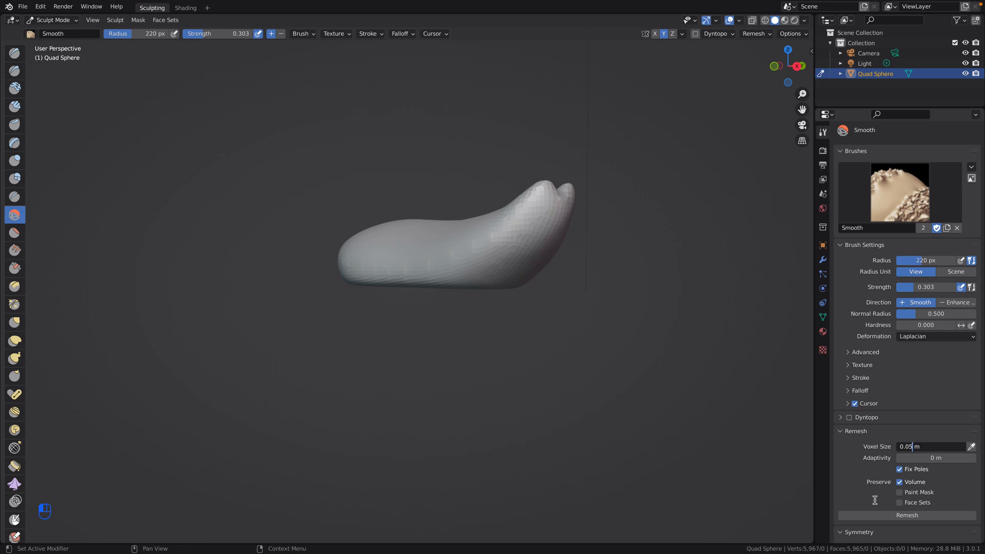
{"action": "key", "text": "Return"}
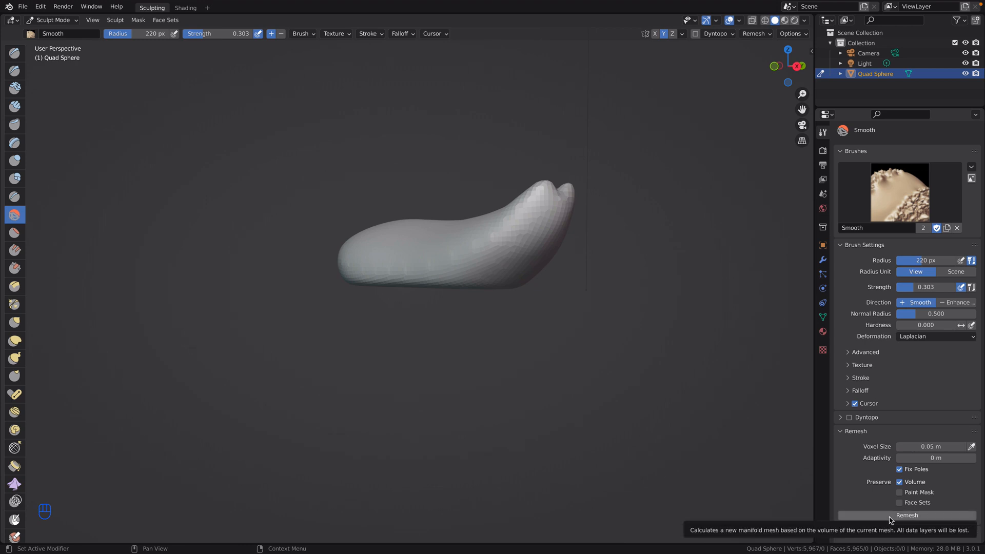
{"action": "left_click", "coordinate": [890, 516]}
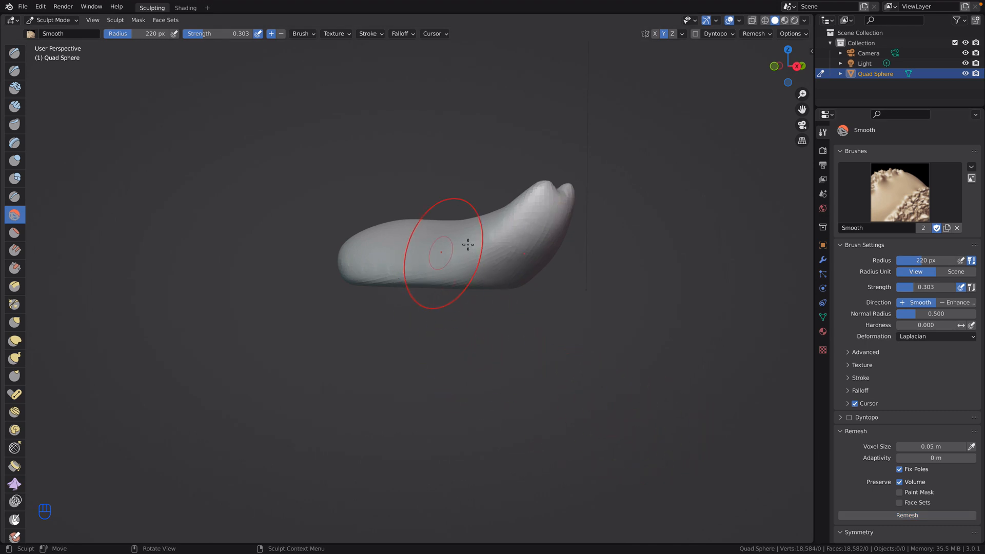
Smooth the finer mesh over the body's side, its upper surface and the front between the lobes
{"action": "left_click_drag", "start_coordinate": [468, 245], "coordinate": [484, 251]}
{"action": "mouse_move", "coordinate": [515, 221]}
{"action": "left_mouse_down"}
{"action": "mouse_move", "coordinate": [462, 260]}
{"action": "mouse_move", "coordinate": [426, 257]}
{"action": "left_mouse_up"}
{"action": "left_click_drag", "start_coordinate": [418, 255], "coordinate": [452, 277]}
{"action": "middle_click_drag", "start_coordinate": [507, 324], "coordinate": [539, 309]}
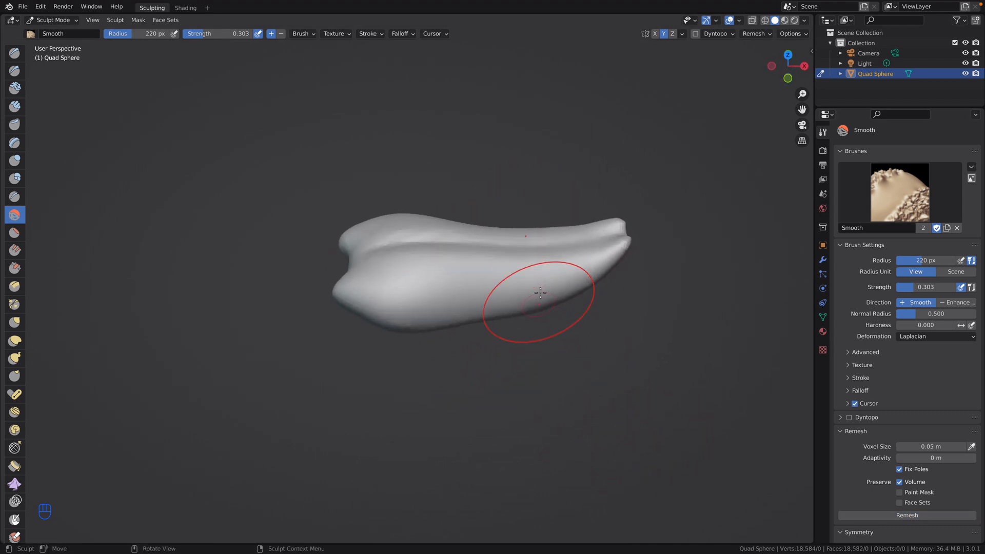
{"action": "middle_click_drag", "start_coordinate": [394, 297], "coordinate": [436, 165]}
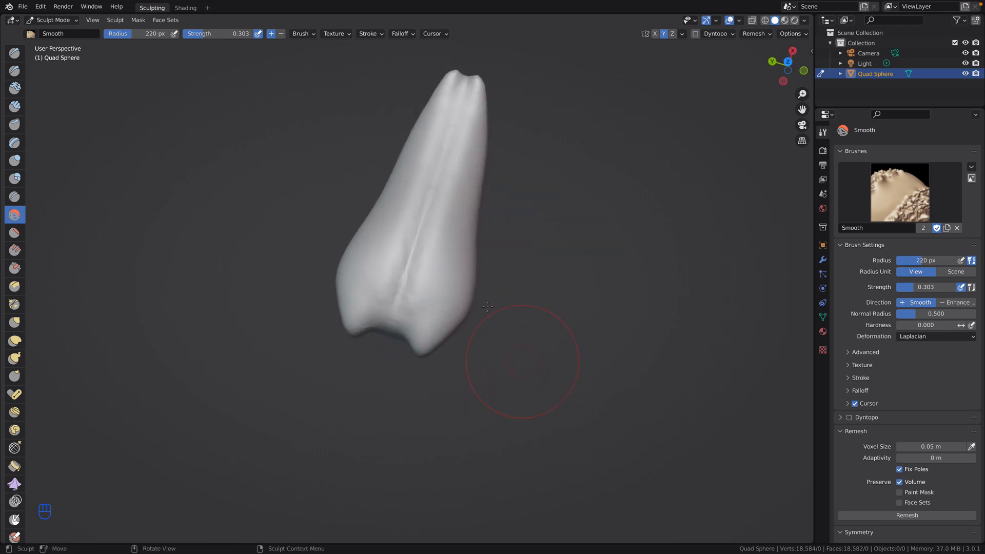
{"action": "left_click_drag", "start_coordinate": [445, 137], "coordinate": [421, 209]}
{"action": "left_click_drag", "start_coordinate": [390, 321], "coordinate": [429, 319]}
Crease the centre line from front to tail in top view using the Crease brush at 220 px radius and 0.250 strength, redoing the first attempt
{"action": "mouse_move", "coordinate": [429, 318]}
{"action": "middle_mouse_down"}
{"action": "mouse_move", "coordinate": [641, 262]}
{"action": "mouse_move", "coordinate": [610, 263]}
{"action": "middle_mouse_up"}
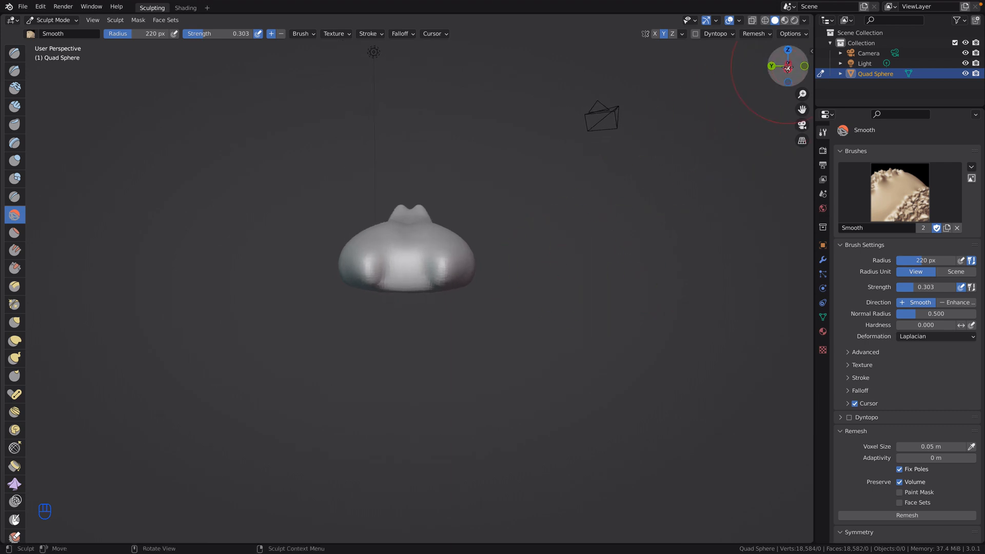
{"action": "left_click", "coordinate": [788, 67]}
{"action": "left_click", "coordinate": [787, 50]}
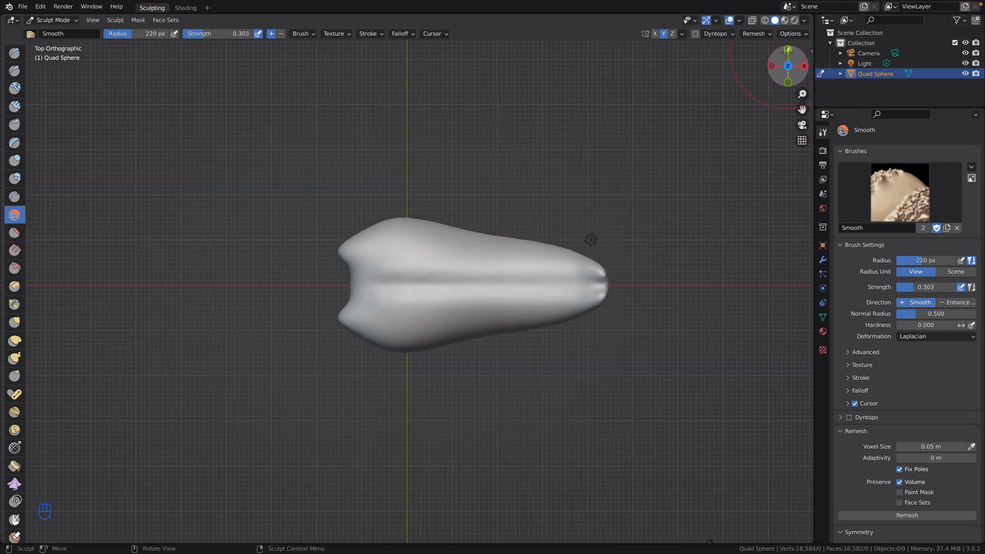
{"action": "left_click", "coordinate": [14, 197]}
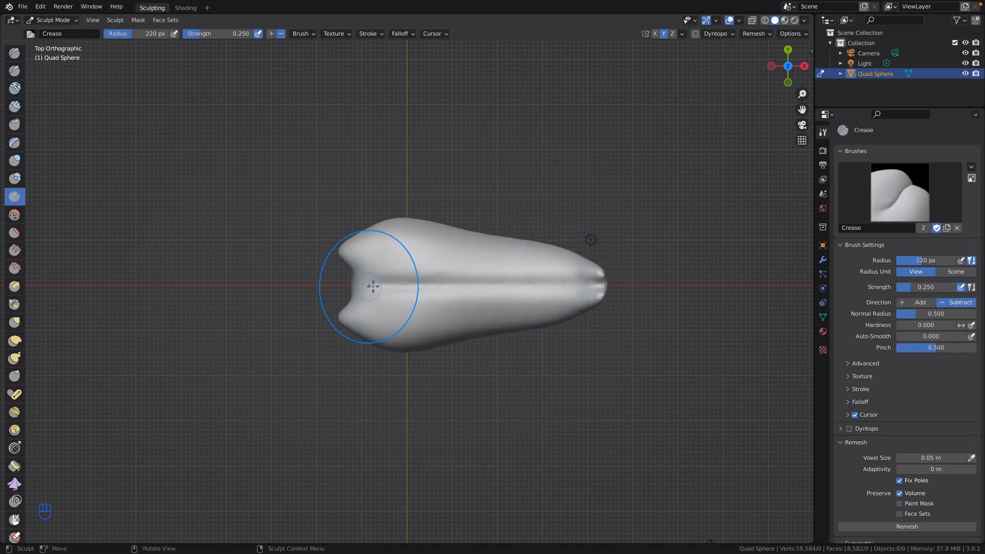
{"action": "left_click_drag", "start_coordinate": [373, 286], "coordinate": [497, 286]}
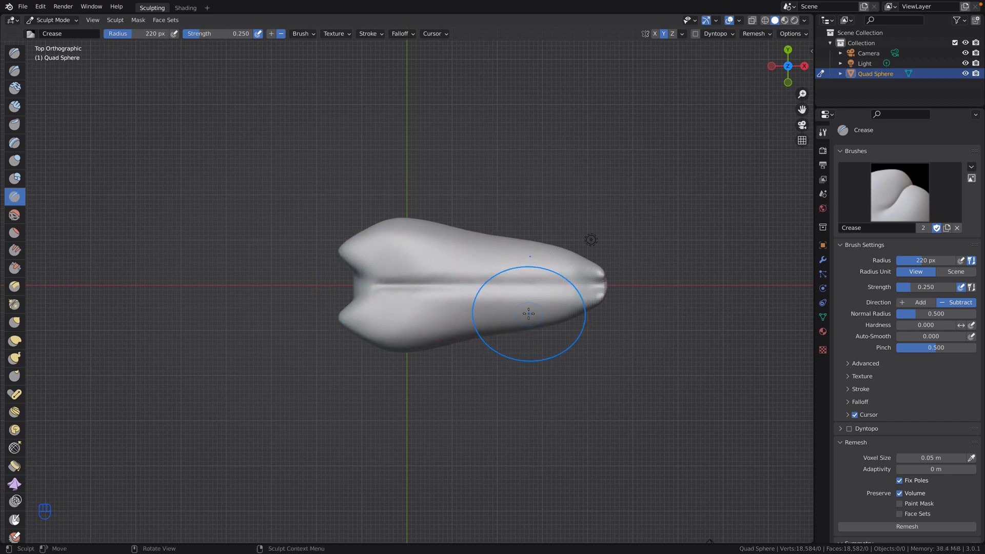
{"action": "key", "text": "ctrl+z"}
{"action": "key", "text": "ctrl+z"}
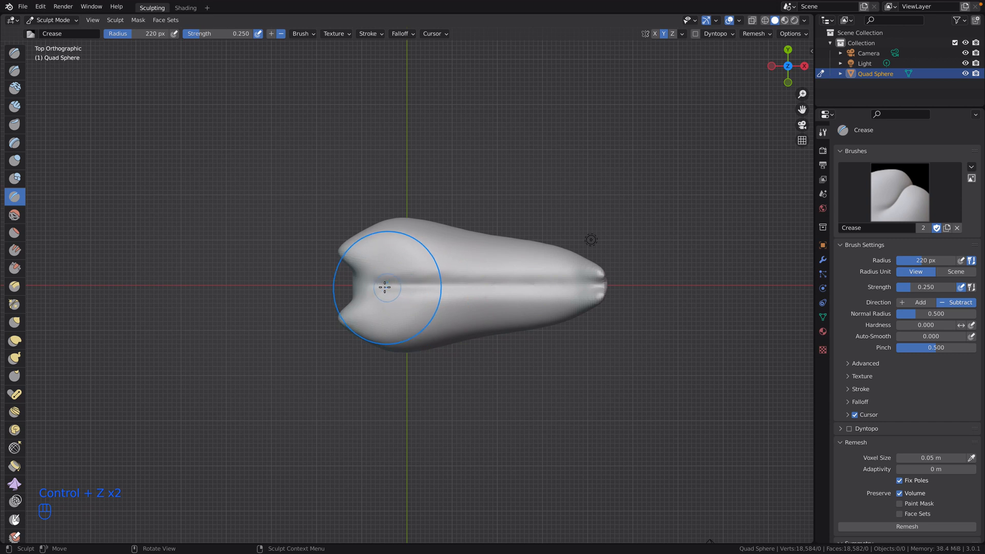
{"action": "mouse_move", "coordinate": [385, 287]}
{"action": "left_mouse_down"}
{"action": "mouse_move", "coordinate": [594, 286]}
{"action": "mouse_move", "coordinate": [572, 286]}
{"action": "mouse_move", "coordinate": [590, 308]}
{"action": "left_mouse_up"}
Raise mirrored rounded pads behind the front lobes in top view using the Layer brush at 81 px radius and 0.588 strength
{"action": "mouse_move", "coordinate": [590, 308]}
{"action": "middle_mouse_down"}
{"action": "mouse_move", "coordinate": [635, 351]}
{"action": "mouse_move", "coordinate": [623, 285]}
{"action": "mouse_move", "coordinate": [761, 322]}
{"action": "middle_mouse_up"}
{"action": "scroll", "coordinate": [730, 330], "scroll_direction": "down", "scroll_amount": 1}
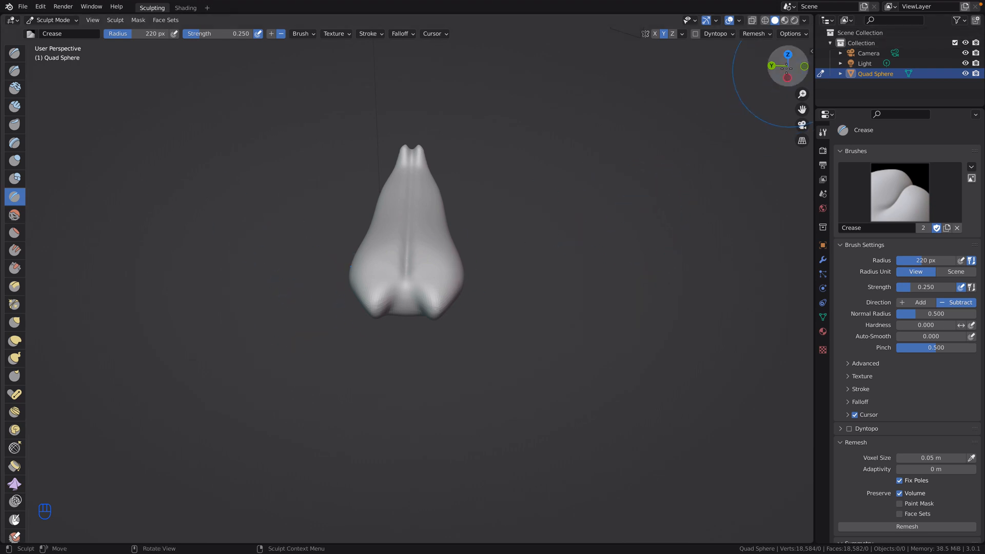
{"action": "left_click", "coordinate": [785, 55]}
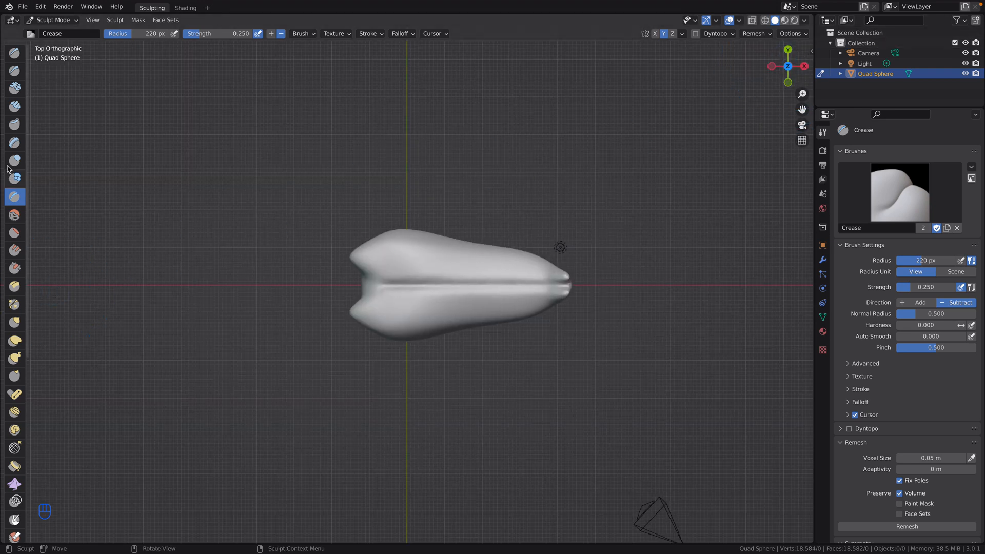
{"action": "left_click", "coordinate": [14, 142]}
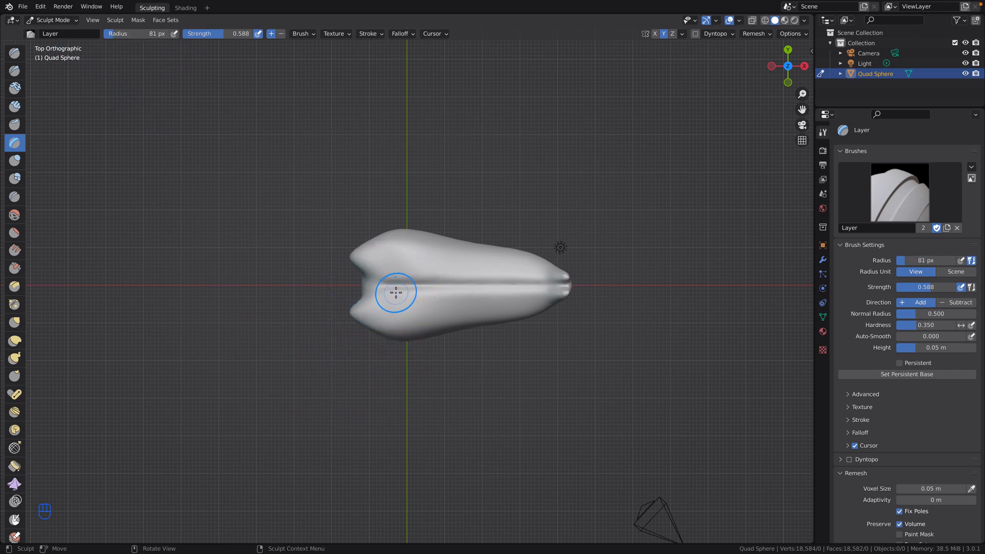
{"action": "mouse_move", "coordinate": [396, 293]}
{"action": "left_mouse_down"}
{"action": "mouse_move", "coordinate": [382, 319]}
{"action": "mouse_move", "coordinate": [395, 309]}
{"action": "left_mouse_up"}
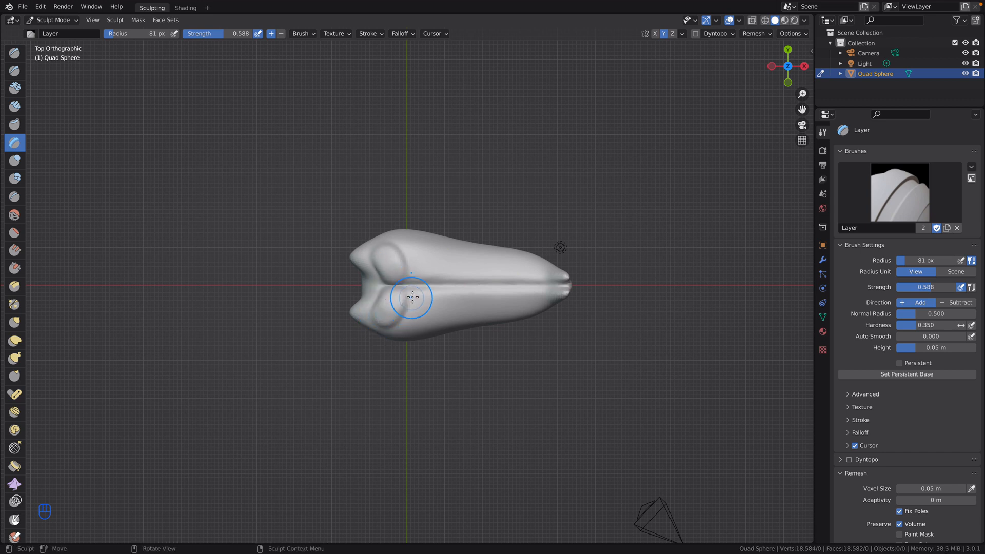
Raise a second mirrored pair of pads behind the first with the Layer radius at 60 px, and undo the last strokes
{"action": "left_click", "coordinate": [132, 33]}
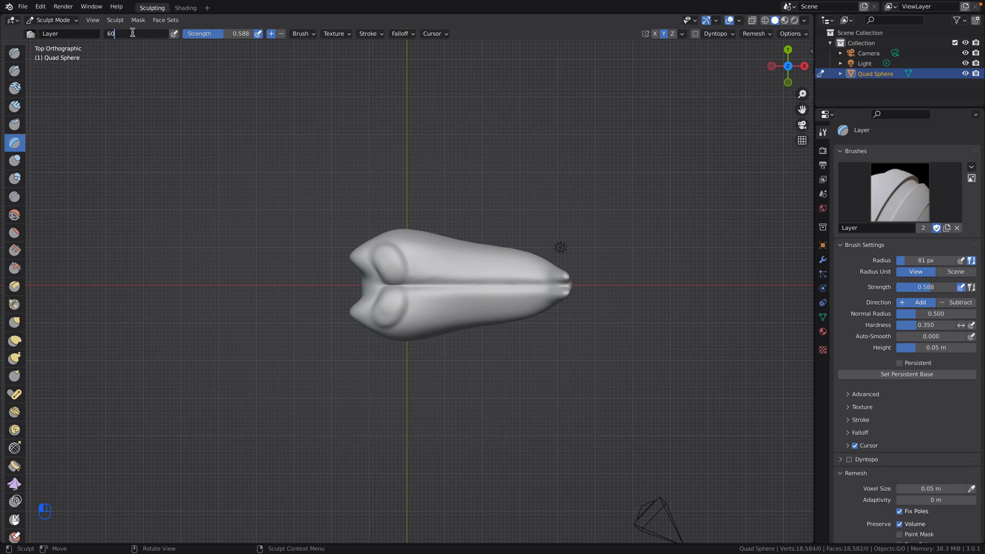
{"action": "key", "text": "Return"}
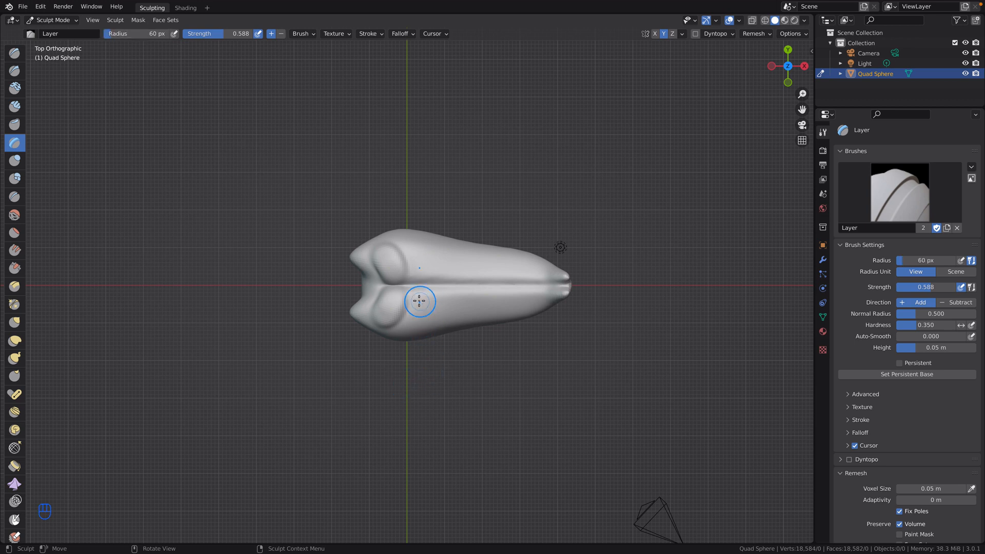
{"action": "left_click_drag", "start_coordinate": [419, 297], "coordinate": [415, 312]}
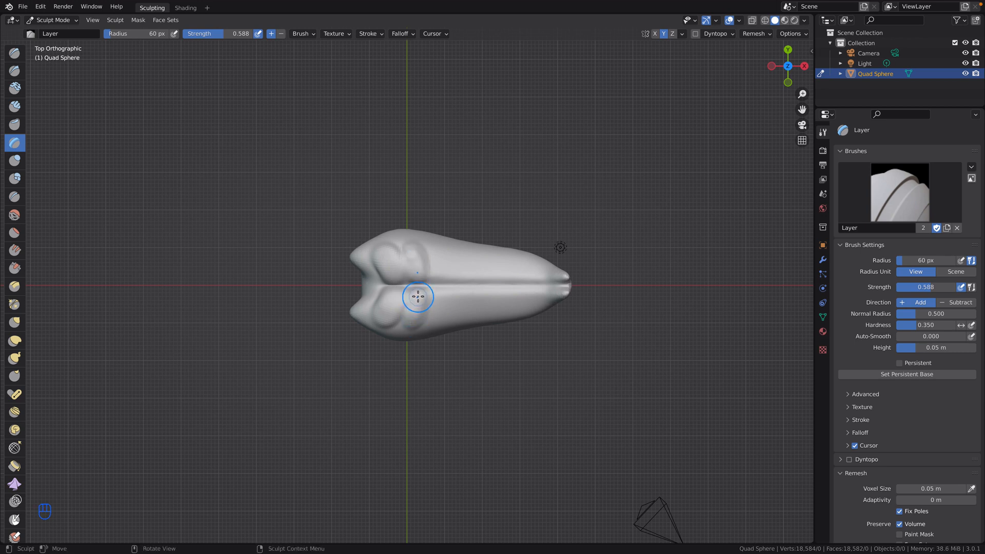
{"action": "middle_click_drag", "start_coordinate": [452, 372], "coordinate": [470, 311]}
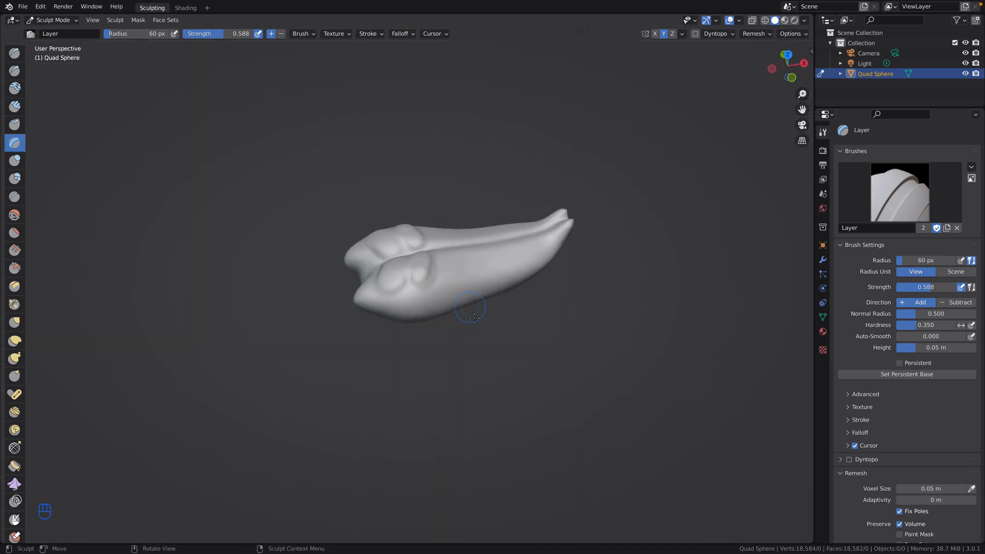
{"action": "key", "text": "super+z"}
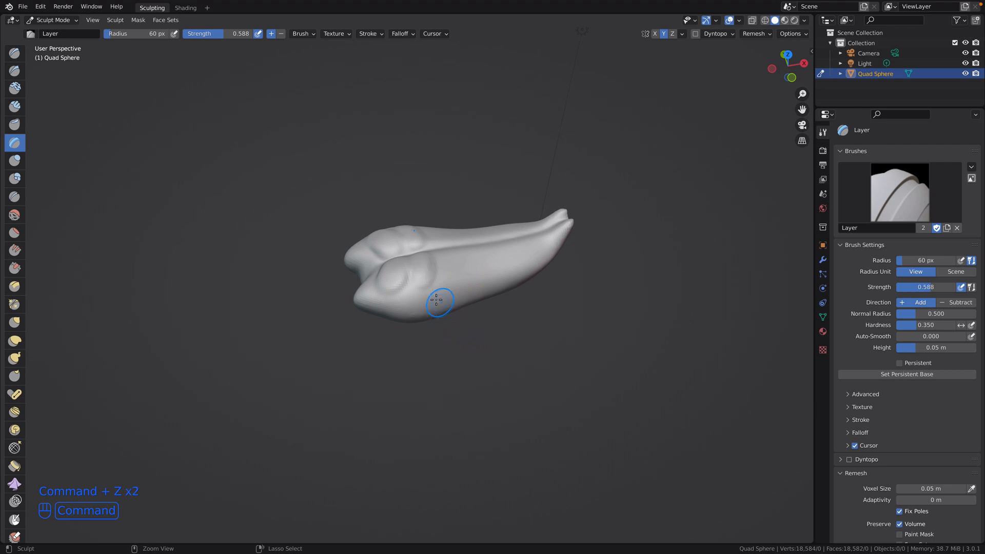
Raise three mirrored ridges across the pads behind the front lobes with the Layer brush at 40 px radius and 0.588 strength
{"action": "middle_click_drag", "start_coordinate": [456, 305], "coordinate": [442, 343]}
{"action": "left_click", "coordinate": [119, 33]}
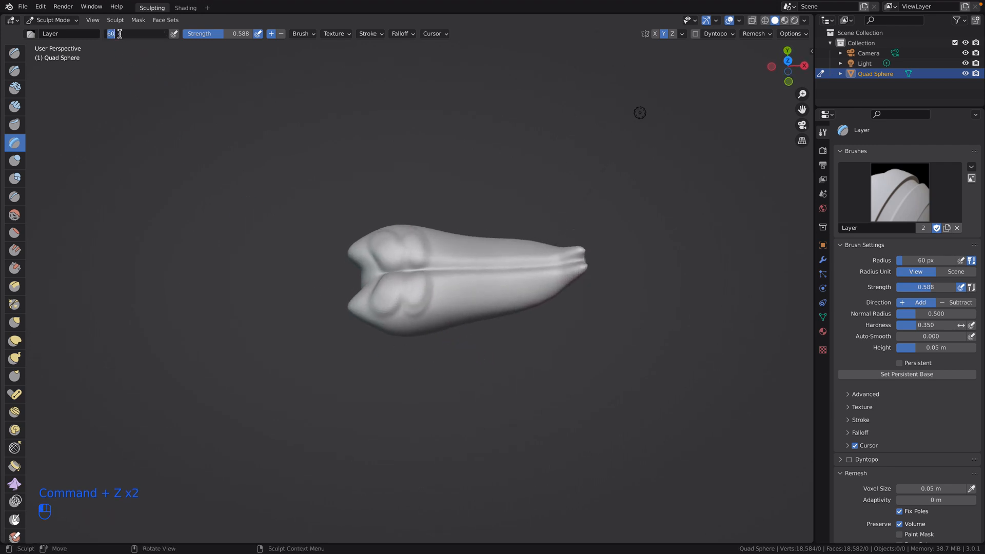
{"action": "key", "text": "Return"}
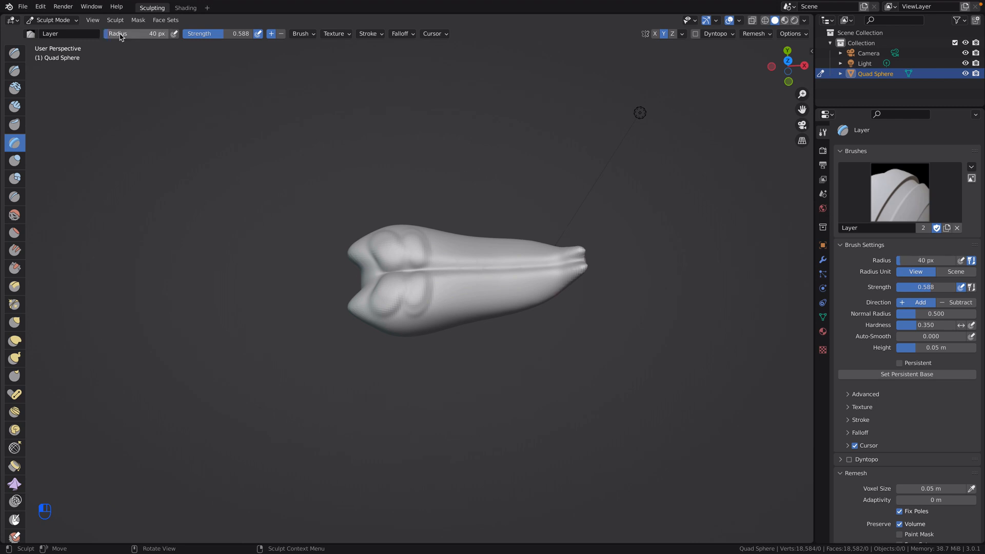
{"action": "left_click_drag", "start_coordinate": [443, 280], "coordinate": [435, 313]}
{"action": "mouse_move", "coordinate": [423, 279]}
{"action": "left_mouse_down"}
{"action": "mouse_move", "coordinate": [416, 301]}
{"action": "mouse_move", "coordinate": [408, 286]}
{"action": "mouse_move", "coordinate": [378, 304]}
{"action": "left_mouse_up"}
{"action": "mouse_move", "coordinate": [377, 303]}
{"action": "left_mouse_down"}
{"action": "mouse_move", "coordinate": [397, 276]}
{"action": "mouse_move", "coordinate": [378, 303]}
{"action": "mouse_move", "coordinate": [402, 310]}
{"action": "left_mouse_up"}
{"action": "mouse_move", "coordinate": [402, 311]}
{"action": "middle_mouse_down"}
{"action": "mouse_move", "coordinate": [397, 275]}
{"action": "mouse_move", "coordinate": [425, 302]}
{"action": "middle_mouse_up"}
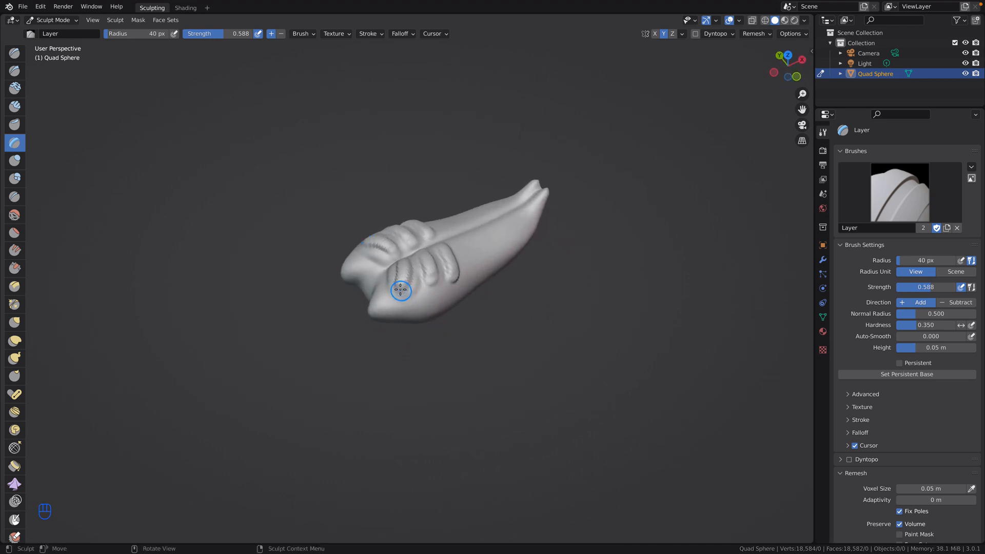
Build up the ridges with more Layer strokes along their length from an oblique front view
{"action": "mouse_move", "coordinate": [401, 291]}
{"action": "left_mouse_down"}
{"action": "mouse_move", "coordinate": [404, 278]}
{"action": "mouse_move", "coordinate": [399, 289]}
{"action": "left_mouse_up"}
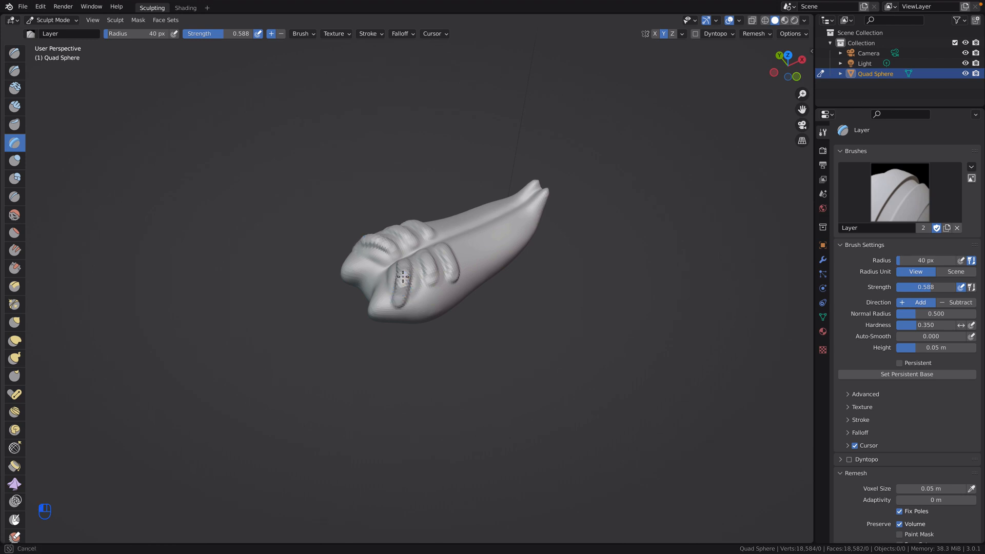
{"action": "left_click_drag", "start_coordinate": [425, 253], "coordinate": [433, 290]}
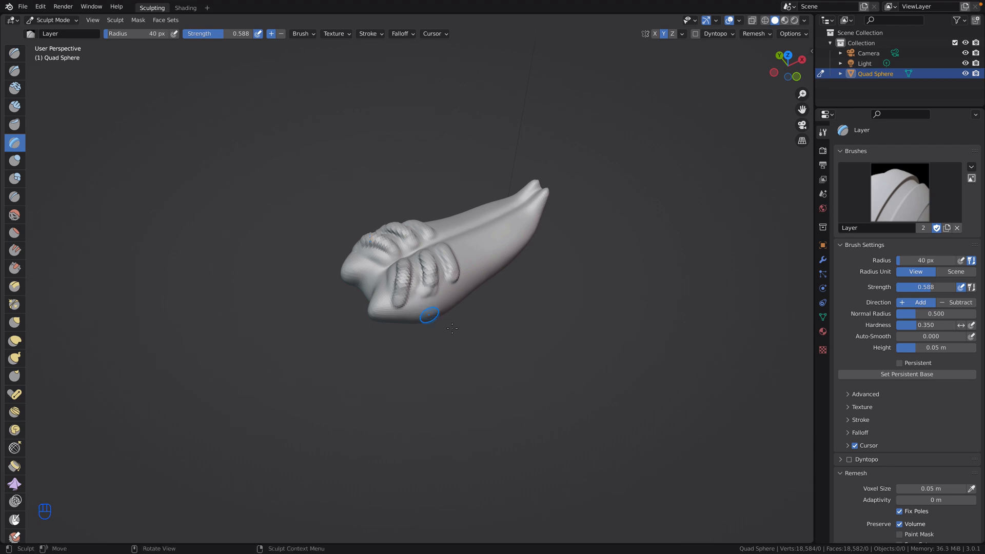
{"action": "middle_click_drag", "start_coordinate": [429, 317], "coordinate": [405, 323]}
{"action": "left_click_drag", "start_coordinate": [439, 254], "coordinate": [437, 295]}
{"action": "mouse_move", "coordinate": [436, 295]}
{"action": "middle_mouse_down"}
{"action": "mouse_move", "coordinate": [539, 324]}
{"action": "mouse_move", "coordinate": [520, 340]}
{"action": "mouse_move", "coordinate": [462, 333]}
{"action": "mouse_move", "coordinate": [203, 288]}
{"action": "middle_mouse_up"}
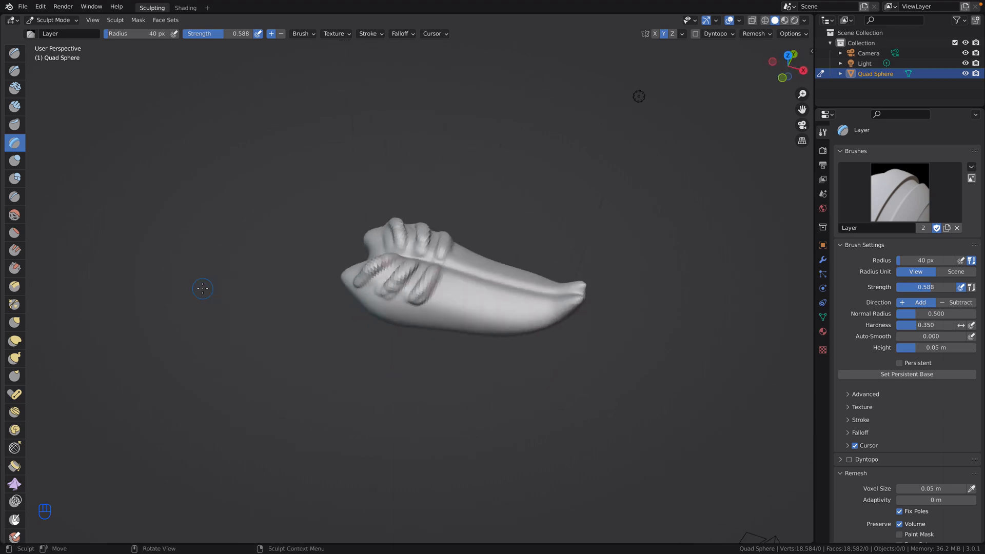
Soften the rough ridges from the top and front using the Smooth brush at 148 px radius and 0.303 strength
{"action": "left_click", "coordinate": [15, 214]}
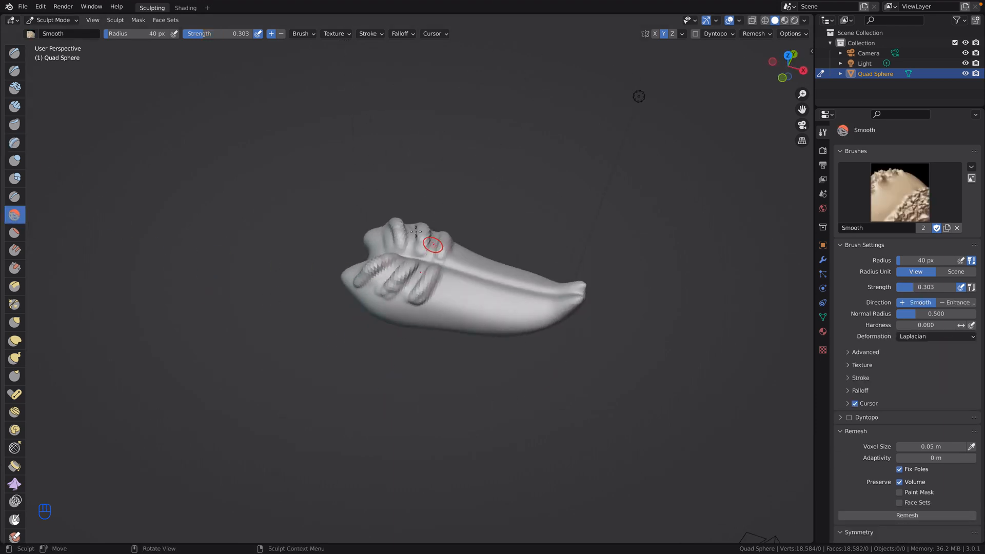
{"action": "left_click", "coordinate": [788, 55]}
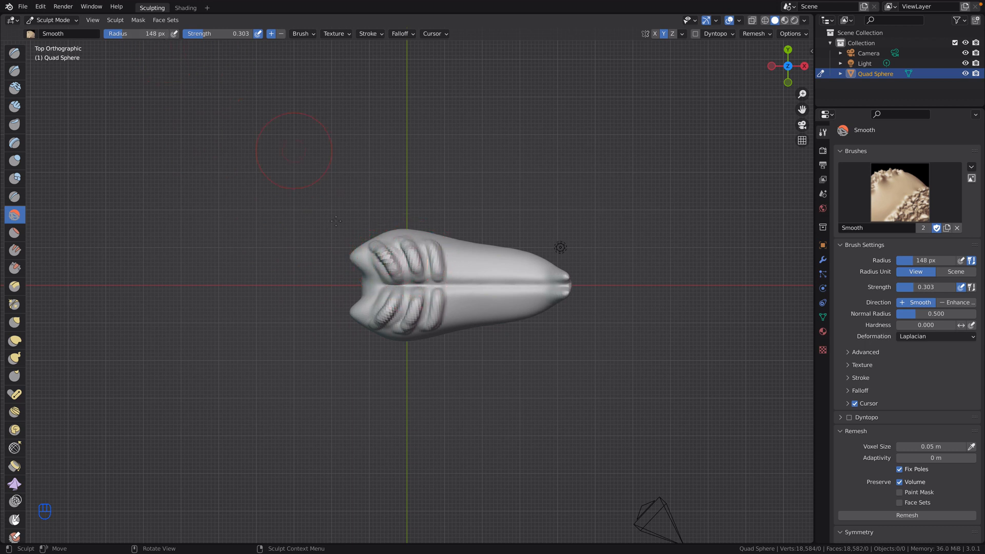
{"action": "mouse_move", "coordinate": [420, 264]}
{"action": "left_mouse_down"}
{"action": "mouse_move", "coordinate": [383, 256]}
{"action": "mouse_move", "coordinate": [390, 267]}
{"action": "left_mouse_up"}
{"action": "left_click_drag", "start_coordinate": [403, 262], "coordinate": [421, 272]}
{"action": "left_click_drag", "start_coordinate": [414, 308], "coordinate": [428, 287]}
{"action": "left_click_drag", "start_coordinate": [423, 264], "coordinate": [405, 259]}
{"action": "mouse_move", "coordinate": [405, 259]}
{"action": "middle_mouse_down"}
{"action": "mouse_move", "coordinate": [410, 287]}
{"action": "mouse_move", "coordinate": [407, 248]}
{"action": "mouse_move", "coordinate": [391, 225]}
{"action": "middle_mouse_up"}
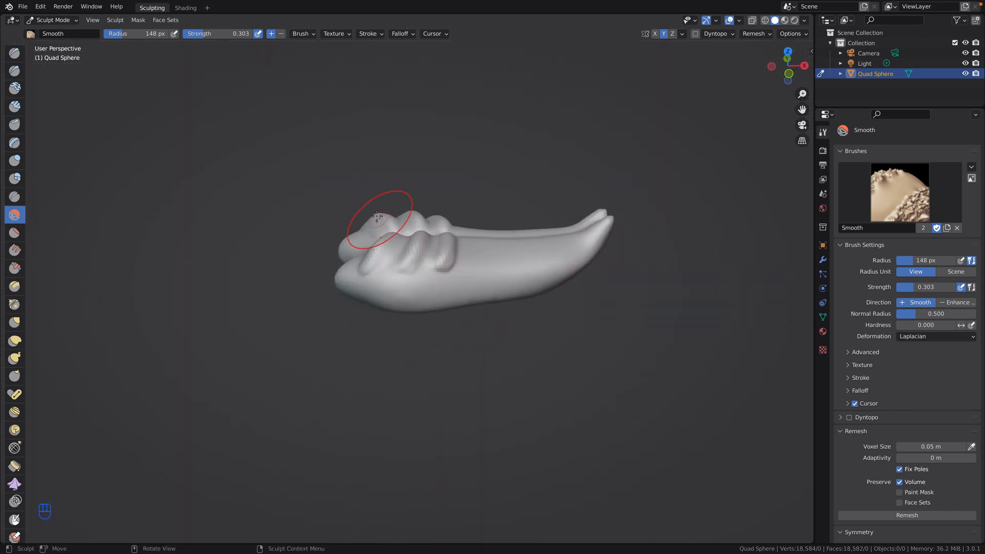
{"action": "middle_click_drag", "start_coordinate": [370, 323], "coordinate": [462, 387]}
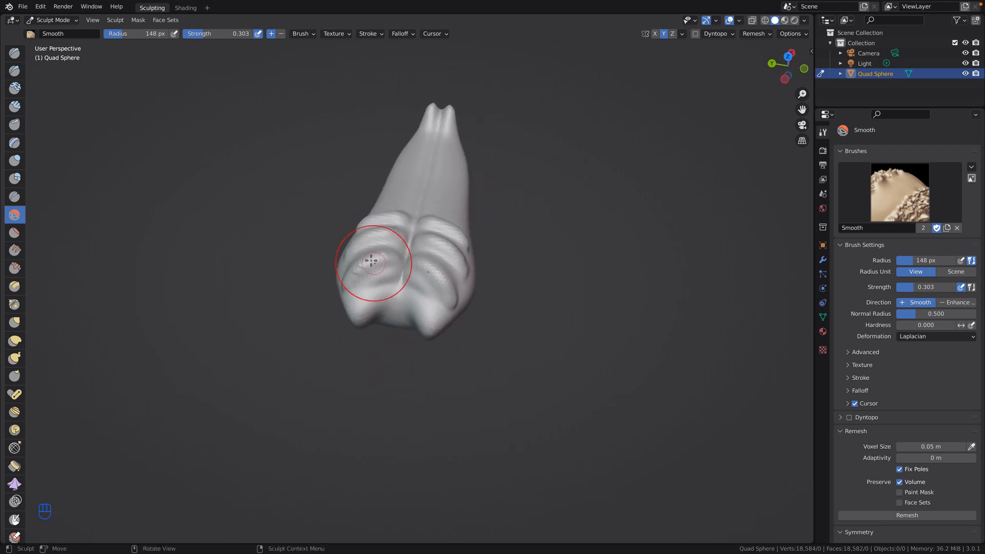
{"action": "mouse_move", "coordinate": [371, 262]}
{"action": "left_mouse_down"}
{"action": "mouse_move", "coordinate": [385, 254]}
{"action": "mouse_move", "coordinate": [409, 275]}
{"action": "mouse_move", "coordinate": [355, 267]}
{"action": "left_mouse_up"}
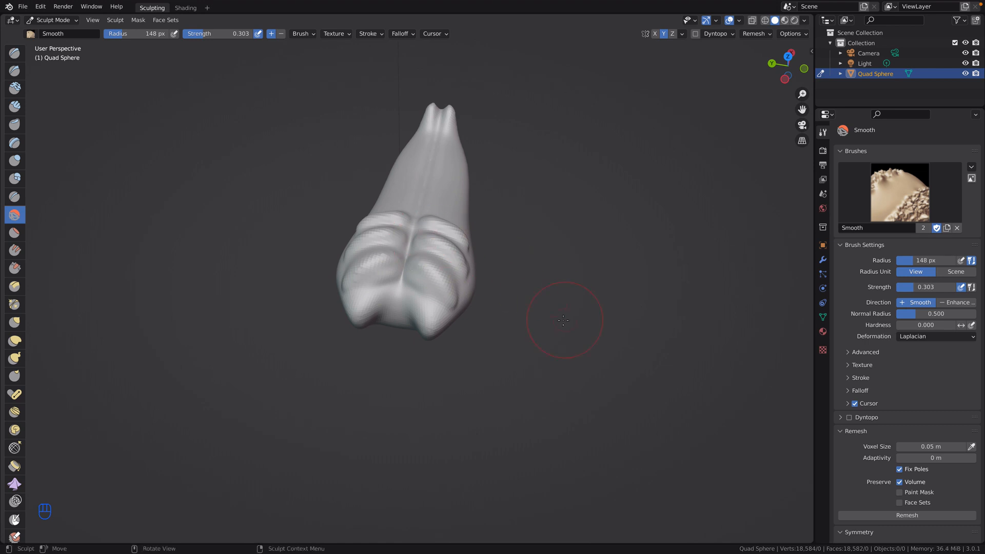
{"action": "mouse_move", "coordinate": [433, 233]}
{"action": "middle_mouse_down"}
{"action": "mouse_move", "coordinate": [440, 293]}
{"action": "mouse_move", "coordinate": [547, 348]}
{"action": "mouse_move", "coordinate": [452, 282]}
{"action": "mouse_move", "coordinate": [429, 282]}
{"action": "mouse_move", "coordinate": [560, 258]}
{"action": "mouse_move", "coordinate": [466, 237]}
{"action": "middle_mouse_up"}
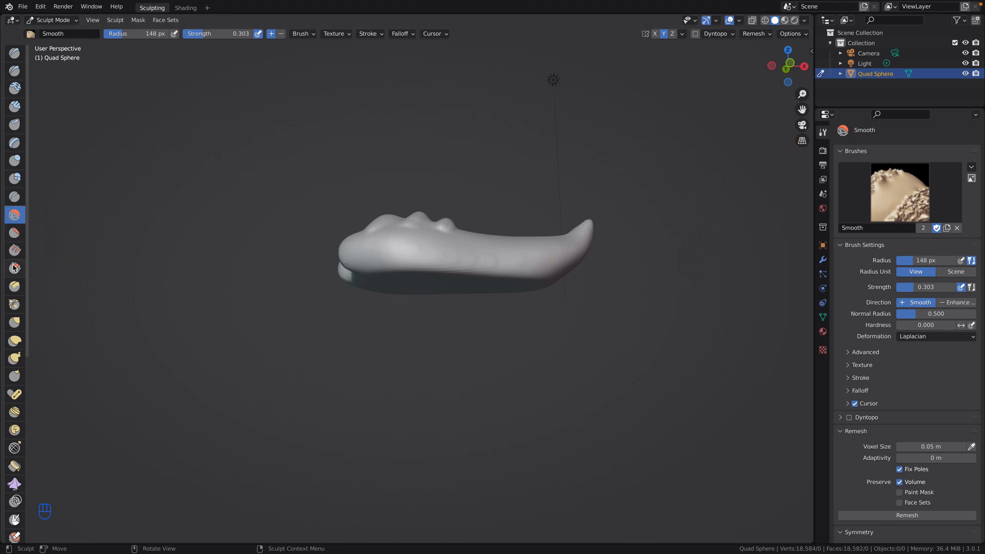
Pull the front lobes slightly forward and outward using the Elastic Deform brush at 148 px radius and 0.500 strength
{"action": "left_click", "coordinate": [14, 341]}
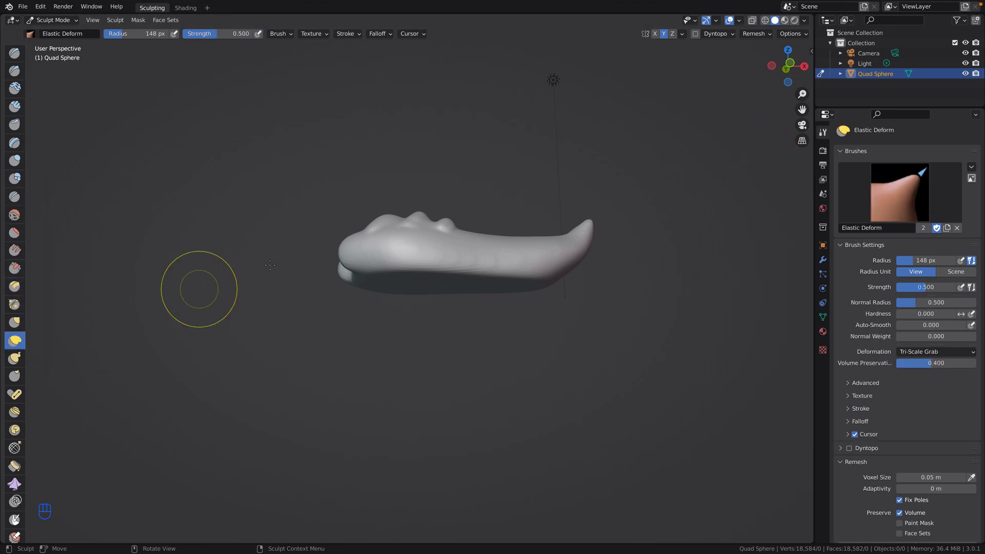
{"action": "left_click_drag", "start_coordinate": [348, 266], "coordinate": [327, 269]}
{"action": "mouse_move", "coordinate": [352, 325]}
{"action": "middle_mouse_down"}
{"action": "mouse_move", "coordinate": [528, 417]}
{"action": "mouse_move", "coordinate": [441, 359]}
{"action": "middle_mouse_up"}
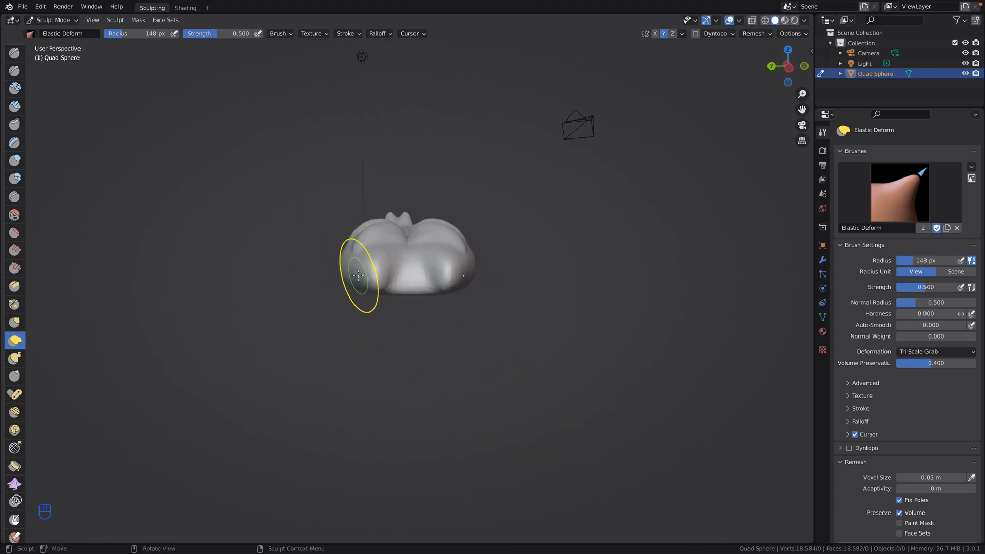
{"action": "left_click_drag", "start_coordinate": [358, 269], "coordinate": [344, 280]}
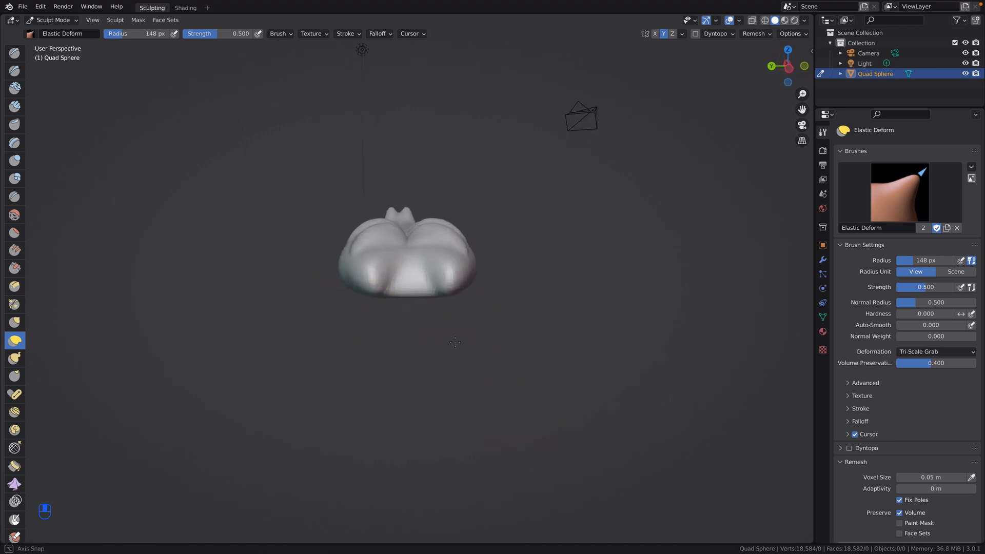
{"action": "mouse_move", "coordinate": [344, 280]}
{"action": "middle_mouse_down"}
{"action": "mouse_move", "coordinate": [336, 308]}
{"action": "mouse_move", "coordinate": [290, 356]}
{"action": "mouse_move", "coordinate": [231, 300]}
{"action": "middle_mouse_up"}
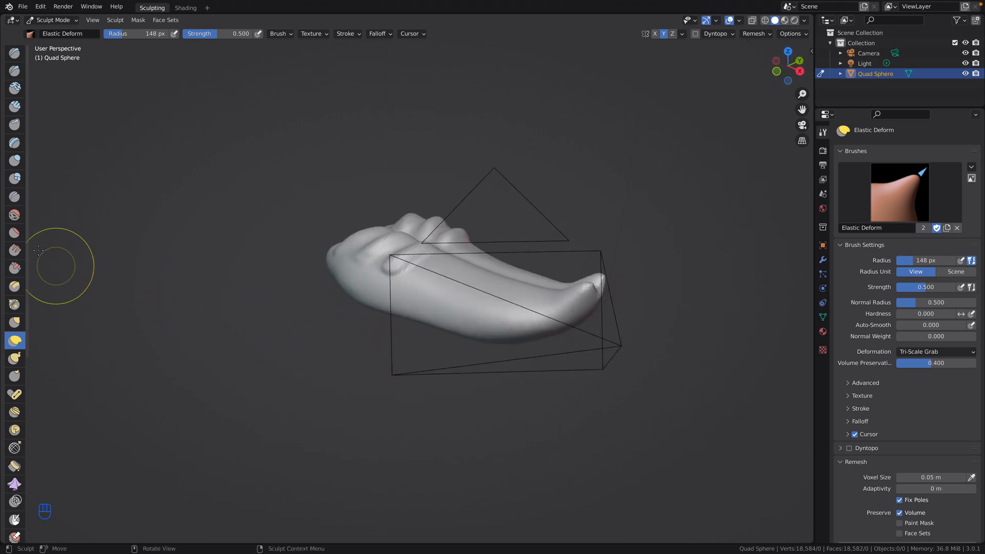
{"action": "middle_click_drag", "start_coordinate": [179, 333], "coordinate": [150, 337]}
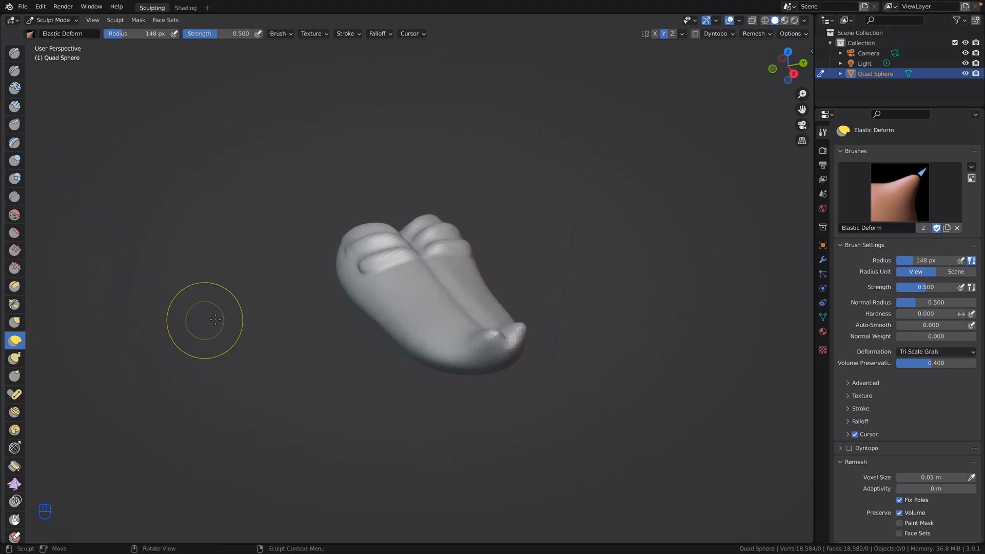
{"action": "left_click", "coordinate": [789, 52]}
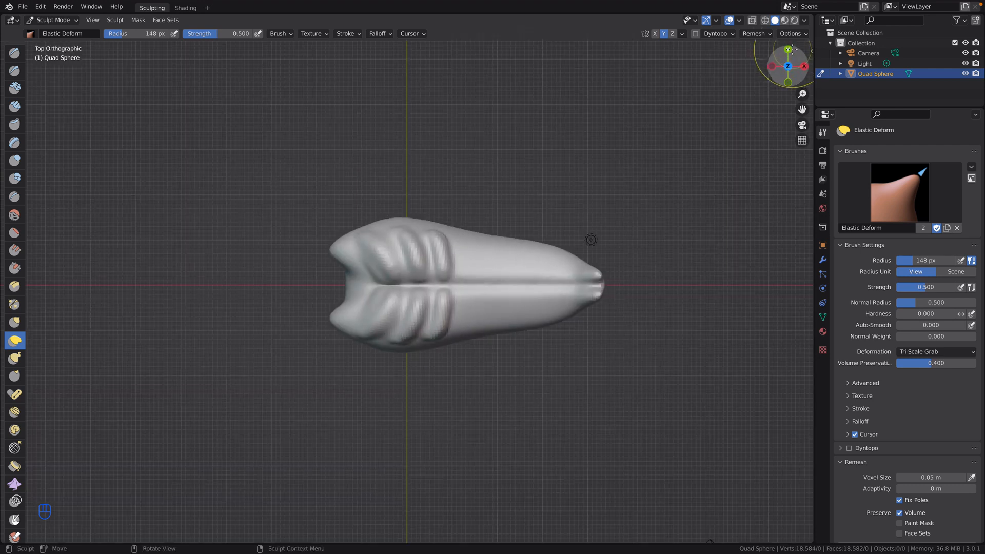
Extend the ridges down the body's sides using the Layer brush at 40 px radius and 0.588 strength, undoing the oversized first stroke
{"action": "middle_click_drag", "start_coordinate": [555, 341], "coordinate": [119, 298]}
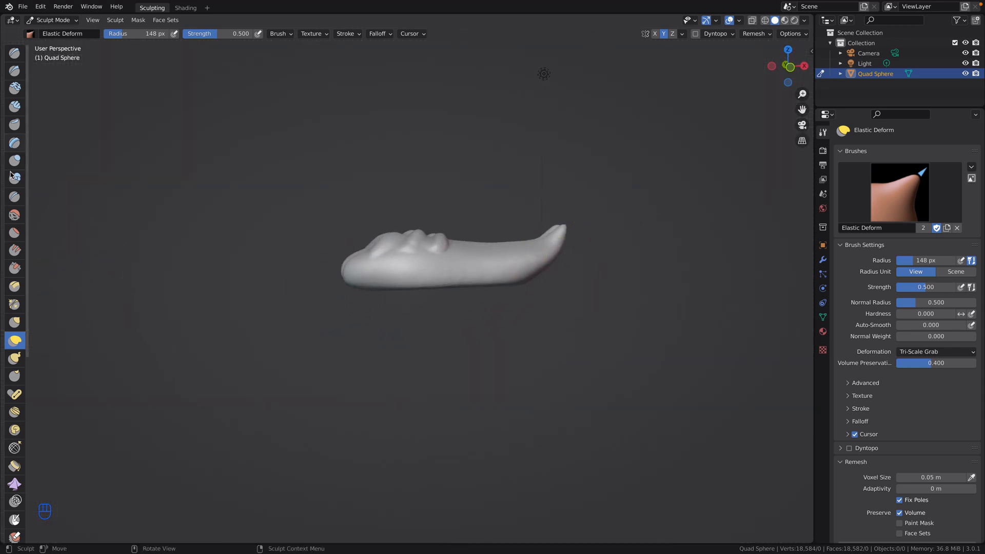
{"action": "left_click", "coordinate": [14, 143]}
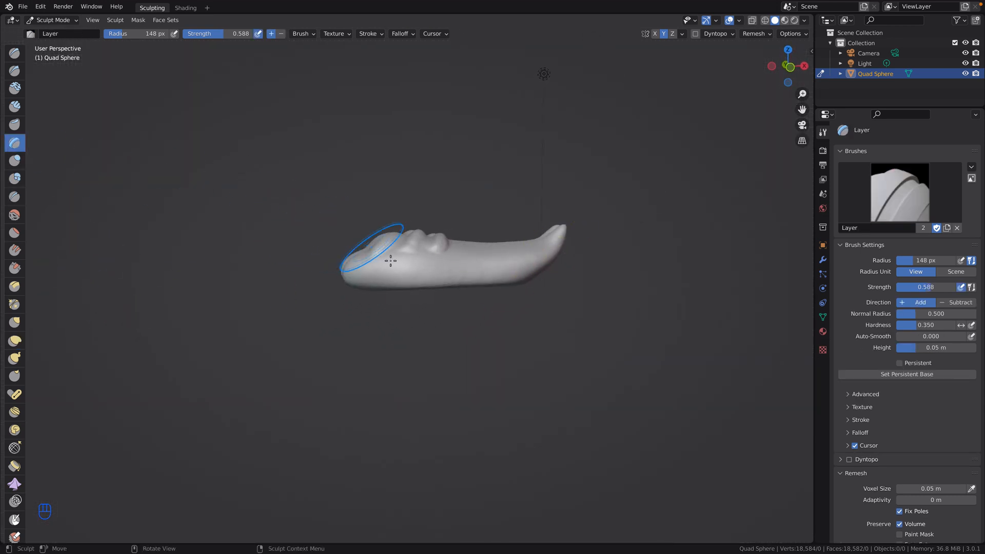
{"action": "left_click_drag", "start_coordinate": [409, 251], "coordinate": [396, 266]}
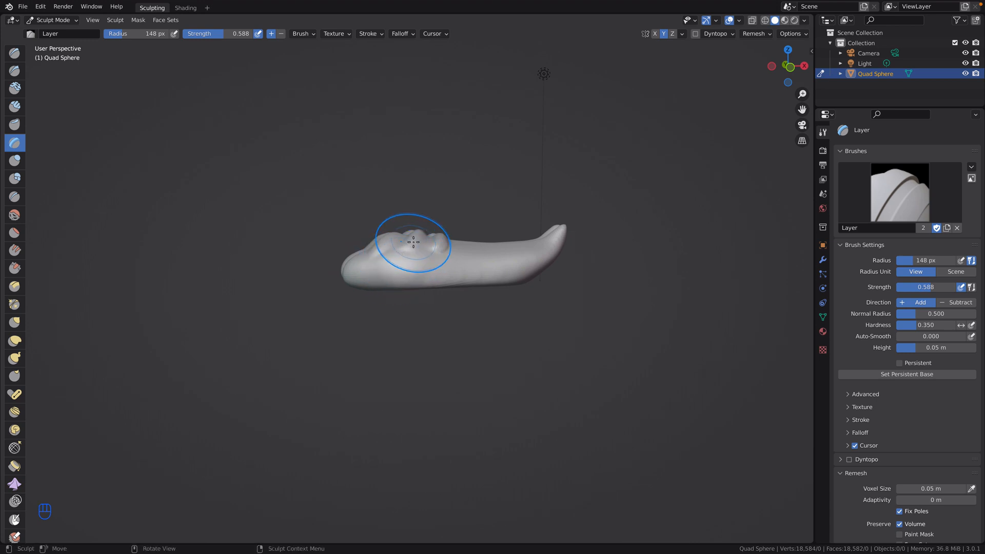
{"action": "key", "text": "super+z"}
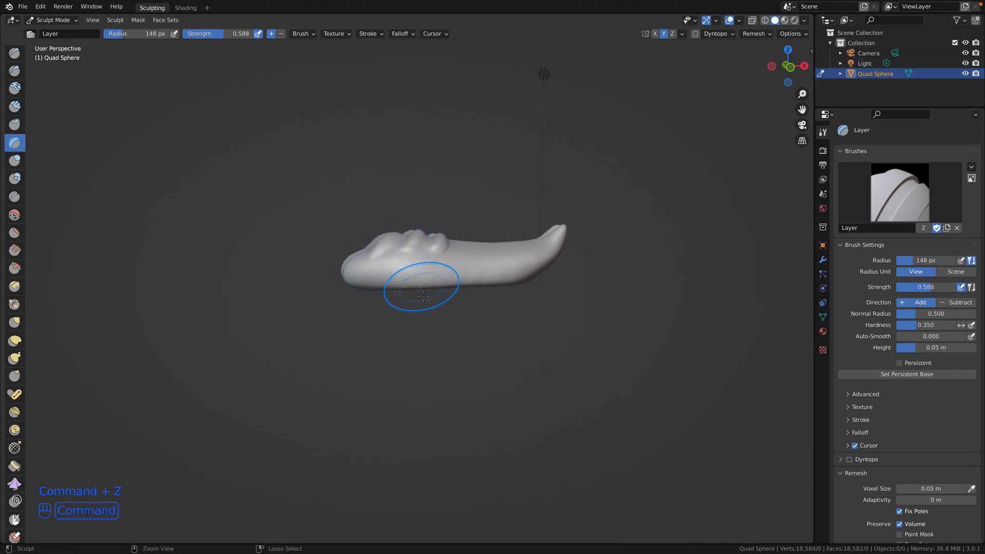
{"action": "left_click", "coordinate": [123, 36]}
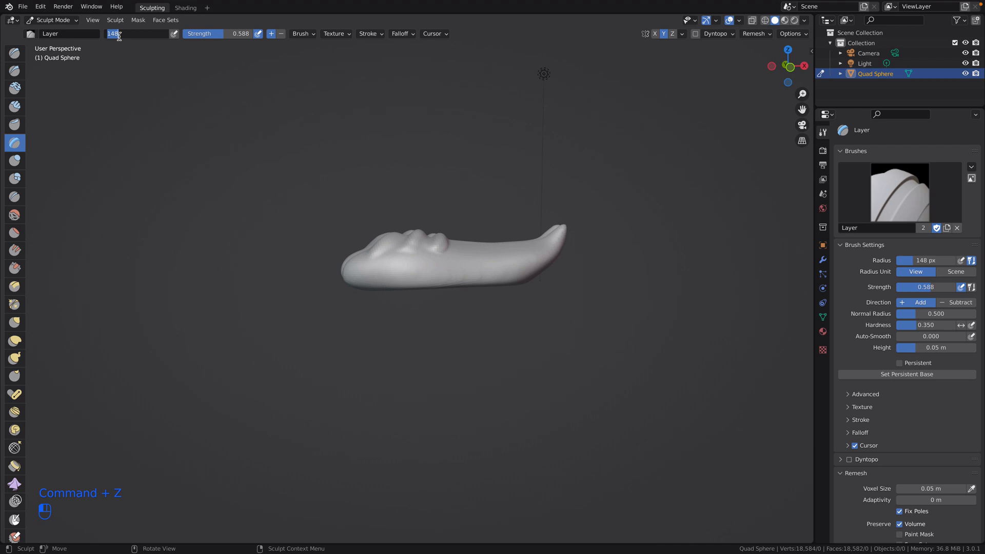
{"action": "type", "text": "40"}
{"action": "key", "text": "Return"}
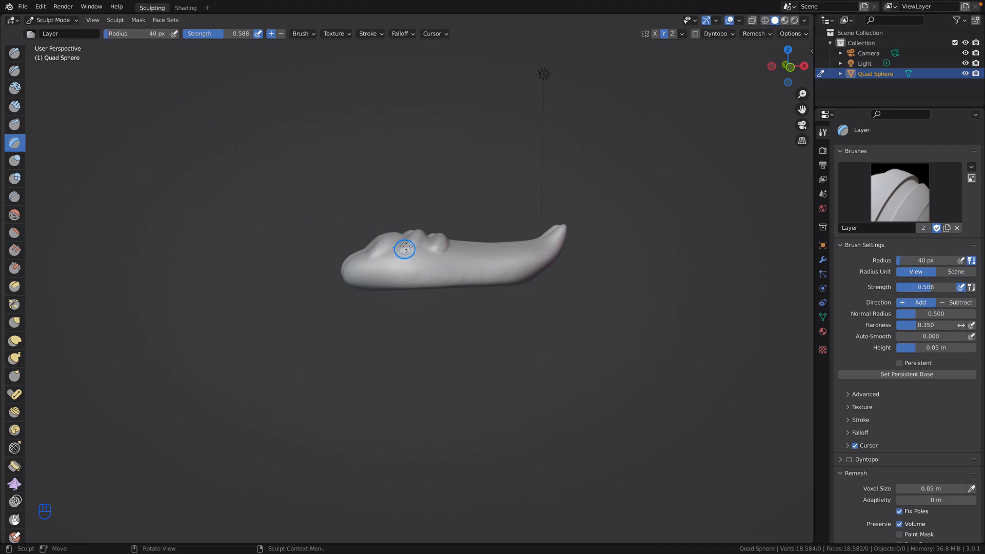
{"action": "left_click_drag", "start_coordinate": [405, 248], "coordinate": [381, 273]}
{"action": "mouse_move", "coordinate": [383, 272]}
{"action": "left_mouse_down"}
{"action": "mouse_move", "coordinate": [414, 241]}
{"action": "mouse_move", "coordinate": [381, 275]}
{"action": "left_mouse_up"}
{"action": "mouse_move", "coordinate": [443, 245]}
{"action": "left_mouse_down"}
{"action": "mouse_move", "coordinate": [396, 278]}
{"action": "mouse_move", "coordinate": [442, 239]}
{"action": "left_mouse_up"}
{"action": "left_click_drag", "start_coordinate": [441, 239], "coordinate": [434, 252]}
{"action": "mouse_move", "coordinate": [395, 279]}
{"action": "left_mouse_down"}
{"action": "mouse_move", "coordinate": [378, 253]}
{"action": "mouse_move", "coordinate": [363, 262]}
{"action": "mouse_move", "coordinate": [385, 249]}
{"action": "left_mouse_up"}
{"action": "mouse_move", "coordinate": [386, 251]}
{"action": "middle_mouse_down"}
{"action": "mouse_move", "coordinate": [494, 394]}
{"action": "mouse_move", "coordinate": [417, 381]}
{"action": "middle_mouse_up"}
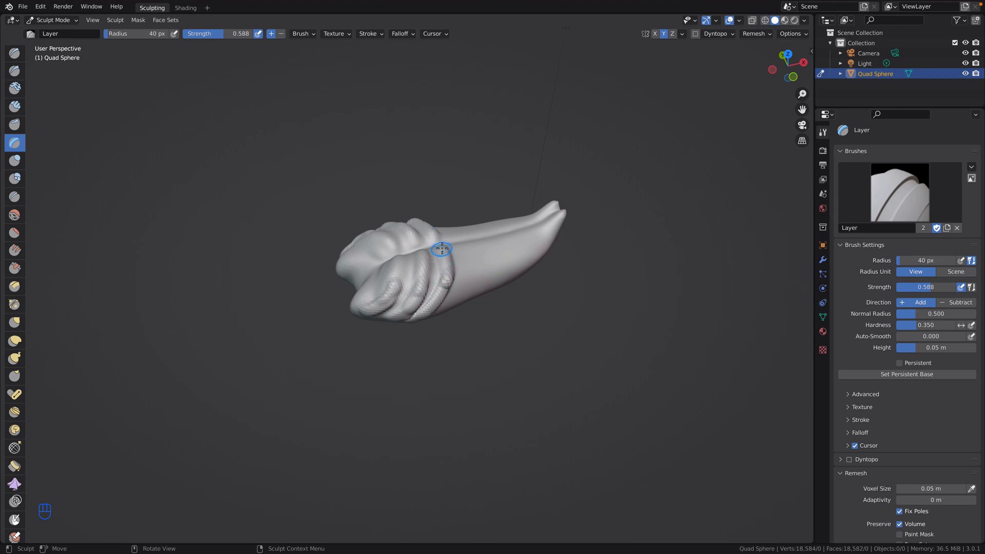
Thicken the extended ridges from the centre crease to the lower edge and around the front lobes with Layer strokes
{"action": "left_click_drag", "start_coordinate": [442, 250], "coordinate": [446, 263]}
{"action": "left_click_drag", "start_coordinate": [413, 323], "coordinate": [411, 323]}
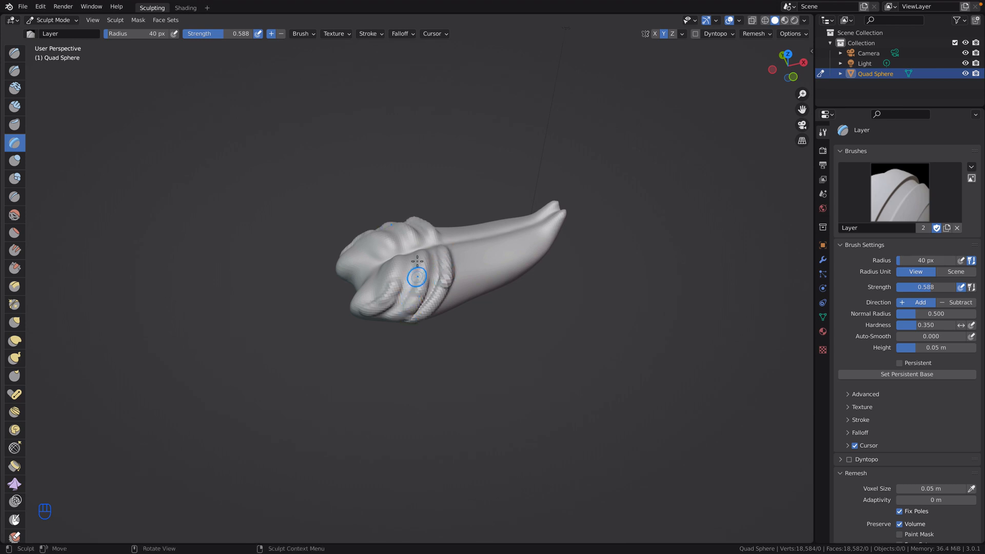
{"action": "mouse_move", "coordinate": [420, 252]}
{"action": "left_mouse_down"}
{"action": "mouse_move", "coordinate": [412, 297]}
{"action": "mouse_move", "coordinate": [393, 318]}
{"action": "mouse_move", "coordinate": [401, 262]}
{"action": "left_mouse_up"}
{"action": "left_click_drag", "start_coordinate": [365, 311], "coordinate": [373, 302]}
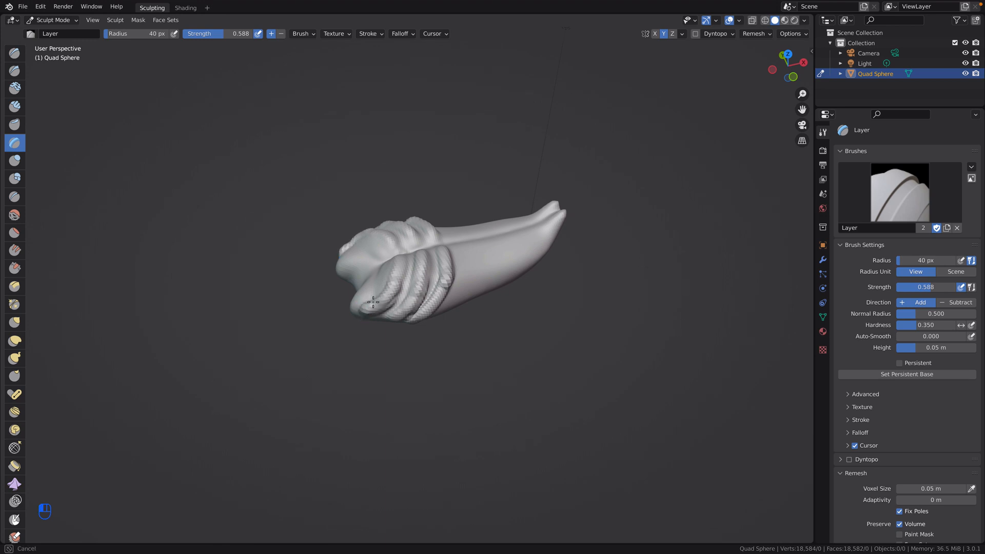
{"action": "left_click_drag", "start_coordinate": [396, 266], "coordinate": [398, 258]}
{"action": "mouse_move", "coordinate": [440, 379]}
{"action": "middle_mouse_down"}
{"action": "mouse_move", "coordinate": [457, 374]}
{"action": "mouse_move", "coordinate": [463, 322]}
{"action": "middle_mouse_up"}
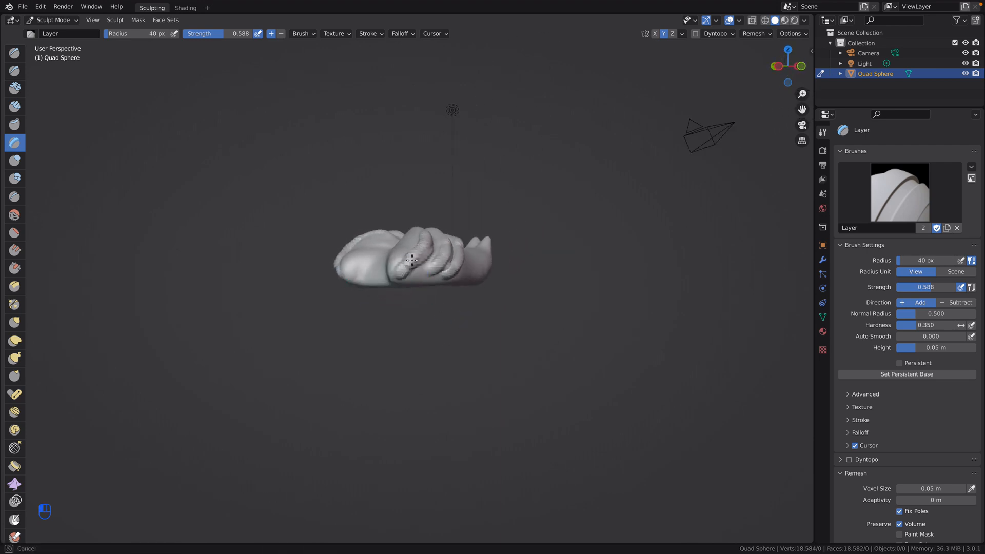
{"action": "mouse_move", "coordinate": [410, 264]}
{"action": "left_mouse_down"}
{"action": "mouse_move", "coordinate": [409, 275]}
{"action": "mouse_move", "coordinate": [439, 268]}
{"action": "mouse_move", "coordinate": [477, 292]}
{"action": "left_mouse_up"}
{"action": "middle_click_drag", "start_coordinate": [489, 322], "coordinate": [390, 372]}
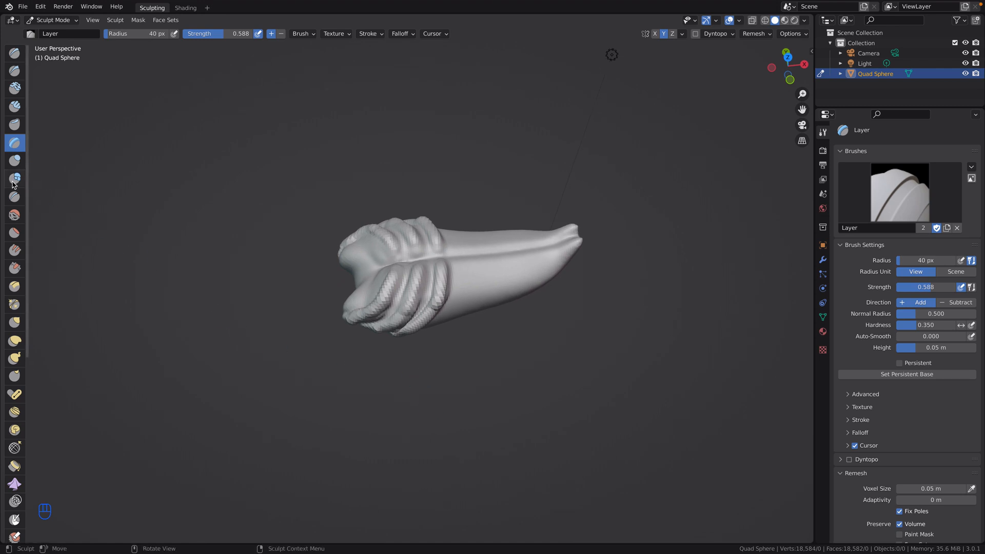
Smooth the rough extended ridges over the body's upper surface using the Smooth brush at 179 px radius and 0.303 strength
{"action": "left_click", "coordinate": [14, 215]}
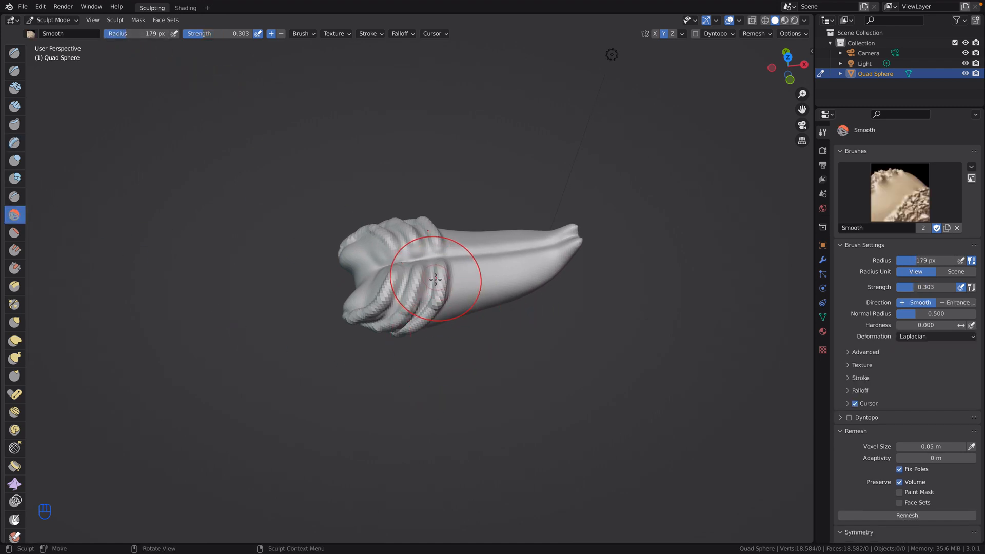
{"action": "left_click_drag", "start_coordinate": [435, 279], "coordinate": [400, 241]}
{"action": "mouse_move", "coordinate": [375, 297]}
{"action": "left_mouse_down"}
{"action": "mouse_move", "coordinate": [359, 256]}
{"action": "mouse_move", "coordinate": [359, 303]}
{"action": "left_mouse_up"}
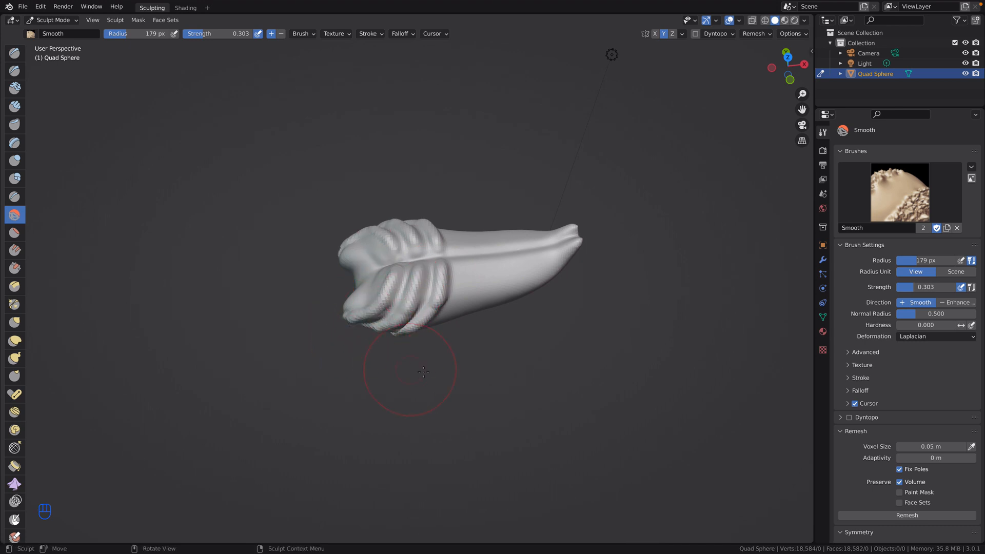
{"action": "middle_click_drag", "start_coordinate": [424, 372], "coordinate": [427, 308]}
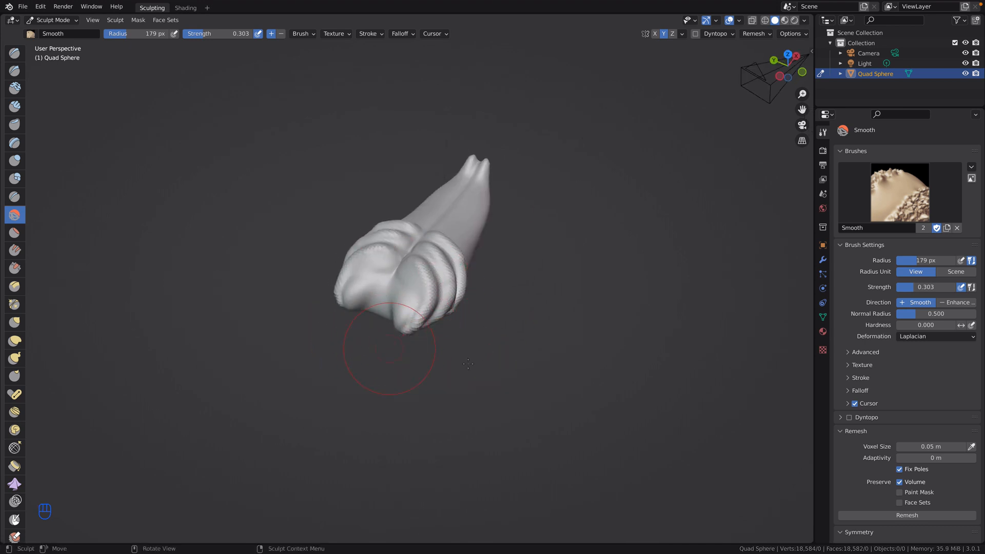
Lower the Smooth strength to 0.158 and gently soften the ridges along the body's opposite side
{"action": "mouse_move", "coordinate": [468, 364]}
{"action": "middle_mouse_down"}
{"action": "mouse_move", "coordinate": [462, 285]}
{"action": "mouse_move", "coordinate": [411, 293]}
{"action": "mouse_move", "coordinate": [359, 279]}
{"action": "mouse_move", "coordinate": [452, 405]}
{"action": "mouse_move", "coordinate": [651, 338]}
{"action": "mouse_move", "coordinate": [591, 380]}
{"action": "middle_mouse_up"}
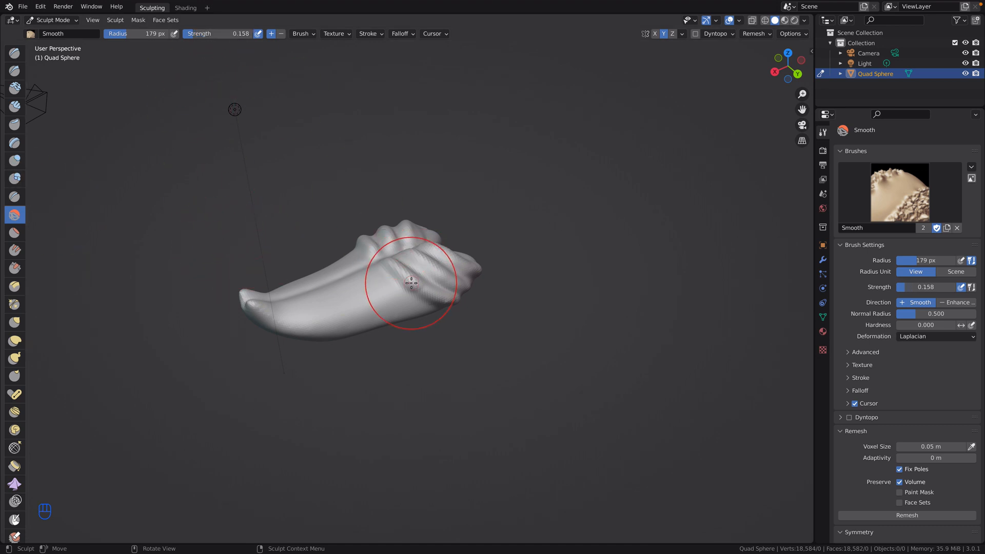
{"action": "mouse_move", "coordinate": [422, 291]}
{"action": "left_mouse_down"}
{"action": "mouse_move", "coordinate": [410, 280]}
{"action": "mouse_move", "coordinate": [458, 314]}
{"action": "left_mouse_up"}
{"action": "middle_click_drag", "start_coordinate": [462, 320], "coordinate": [421, 277]}
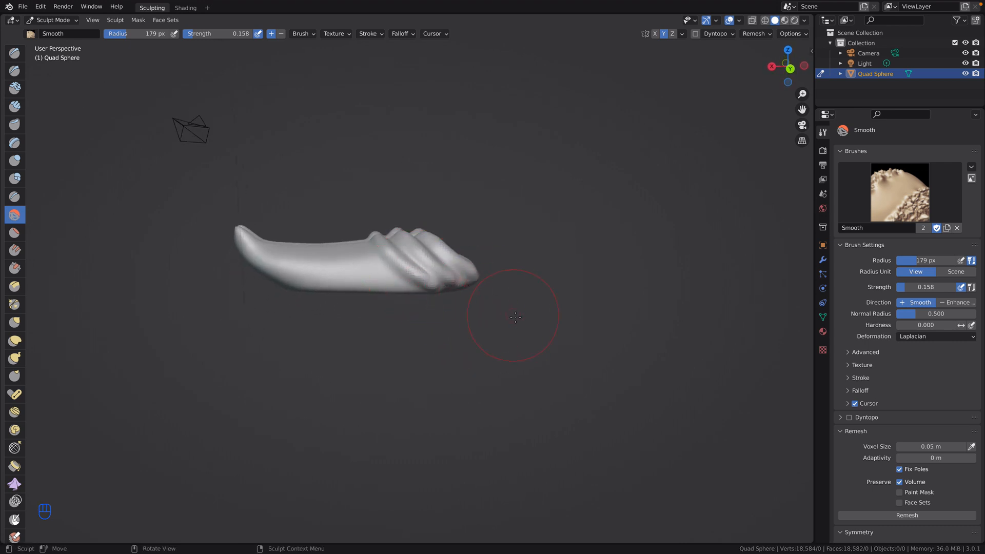
{"action": "mouse_move", "coordinate": [473, 361]}
{"action": "middle_mouse_down"}
{"action": "mouse_move", "coordinate": [386, 358]}
{"action": "mouse_move", "coordinate": [358, 324]}
{"action": "mouse_move", "coordinate": [252, 377]}
{"action": "mouse_move", "coordinate": [345, 312]}
{"action": "mouse_move", "coordinate": [358, 245]}
{"action": "middle_mouse_up"}
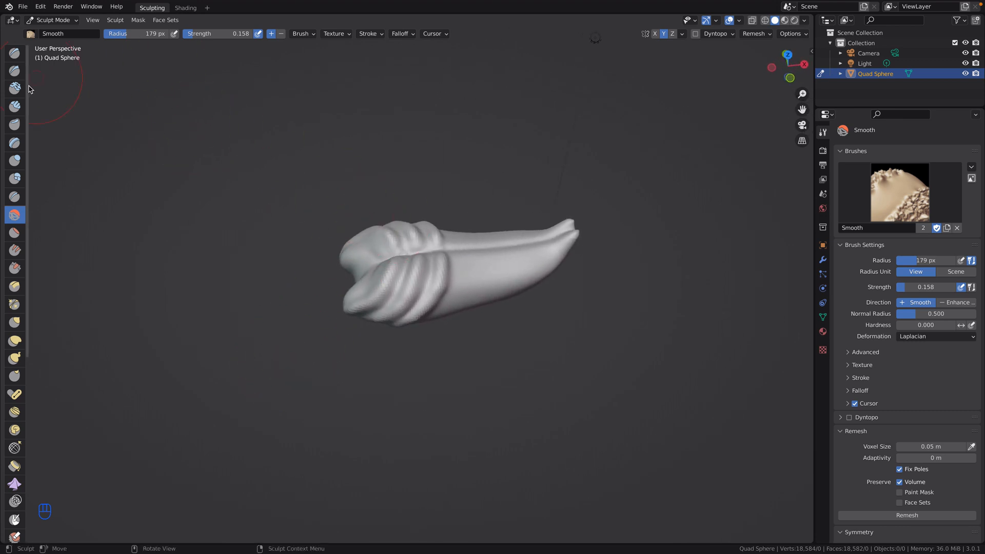
Start another mirrored ridge behind the existing ones, beside the centre crease, using the Layer brush at 30 px radius and 0.588 strength
{"action": "left_click", "coordinate": [135, 32]}
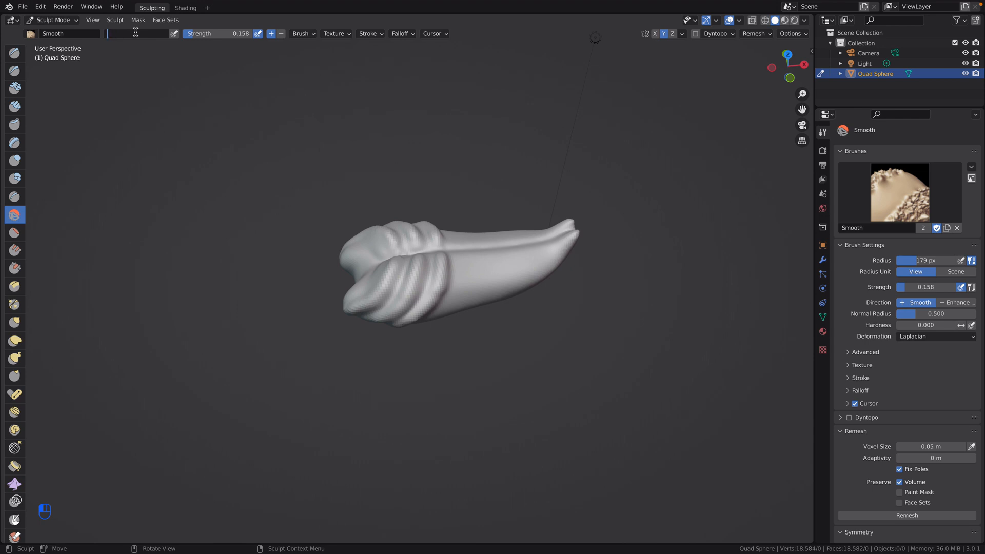
{"action": "key", "text": "Return"}
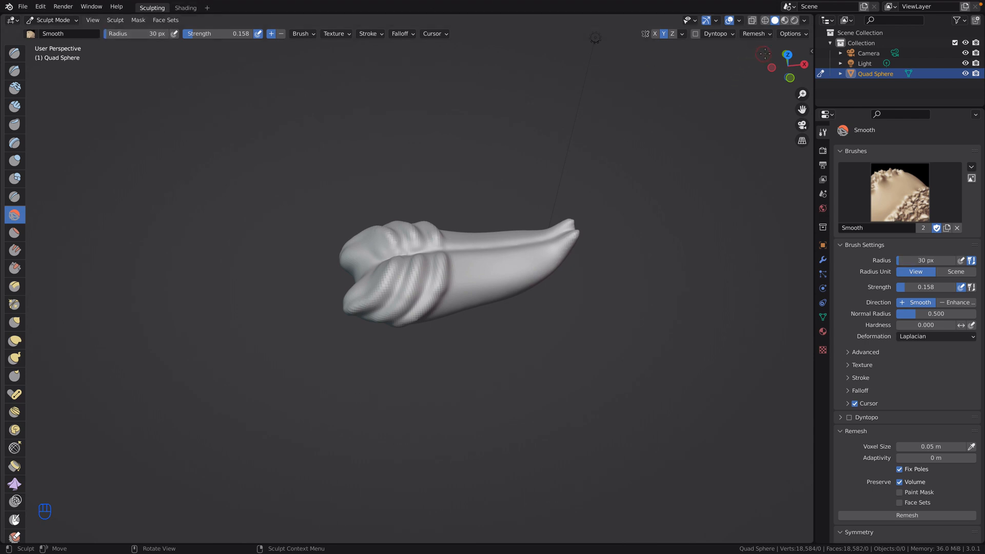
{"action": "left_click", "coordinate": [788, 55]}
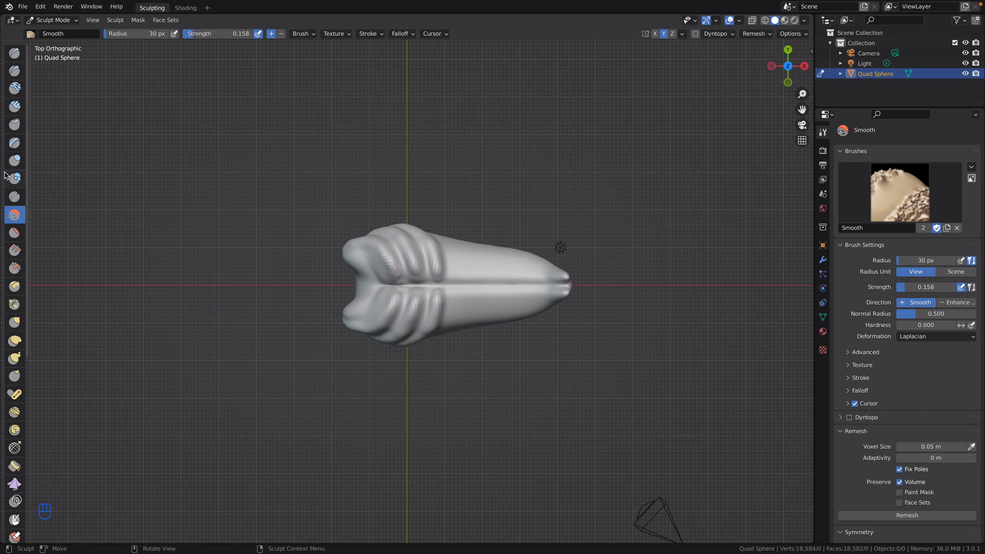
{"action": "left_click", "coordinate": [15, 144]}
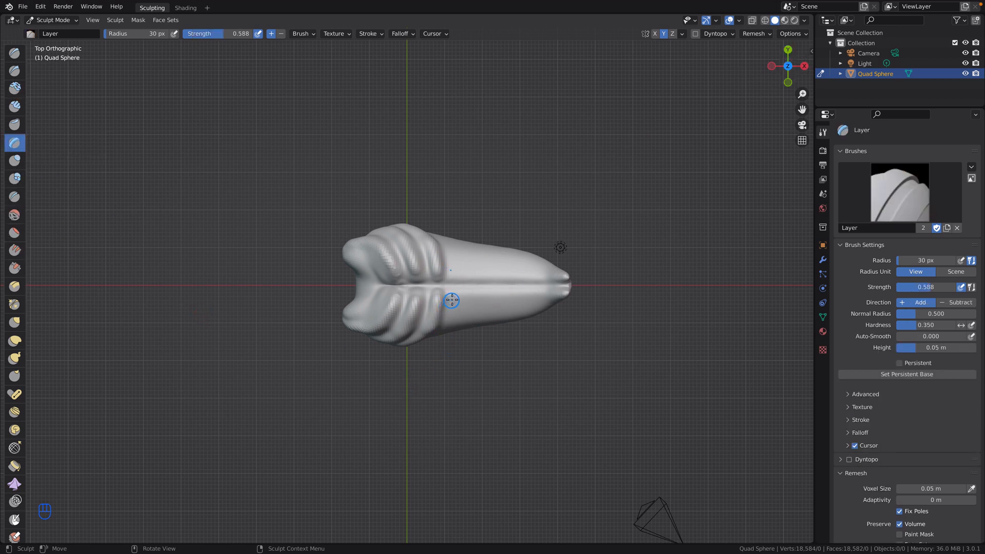
{"action": "left_click_drag", "start_coordinate": [454, 297], "coordinate": [455, 296]}
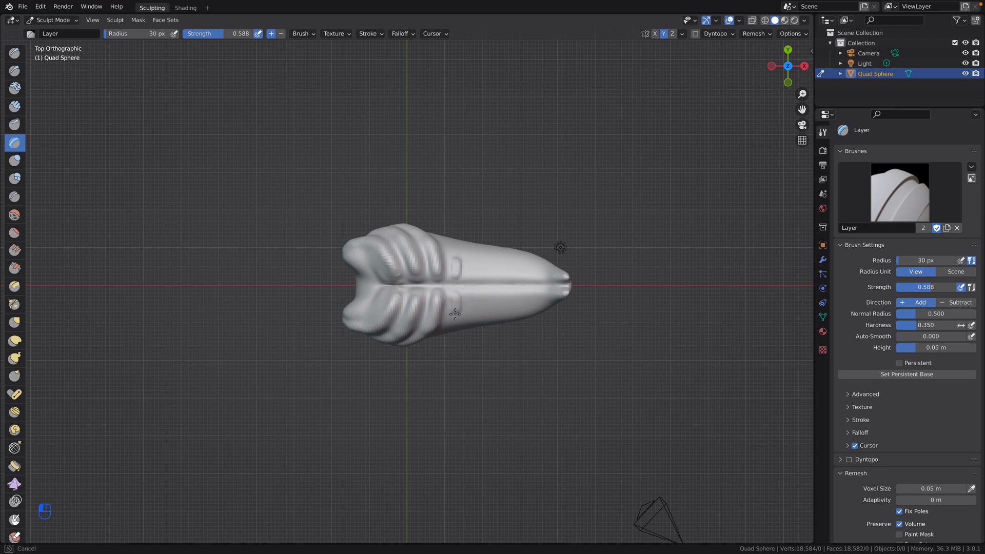
{"action": "left_click_drag", "start_coordinate": [445, 335], "coordinate": [446, 334]}
{"action": "left_click_drag", "start_coordinate": [456, 294], "coordinate": [437, 340]}
Extend the new rear ridge diagonally down the body's side to the lower edge and build up its top near the crease
{"action": "middle_click_drag", "start_coordinate": [453, 306], "coordinate": [438, 263]}
{"action": "mouse_move", "coordinate": [442, 257]}
{"action": "left_mouse_down"}
{"action": "mouse_move", "coordinate": [411, 276]}
{"action": "mouse_move", "coordinate": [454, 247]}
{"action": "mouse_move", "coordinate": [417, 272]}
{"action": "left_mouse_up"}
{"action": "mouse_move", "coordinate": [418, 272]}
{"action": "middle_mouse_down"}
{"action": "mouse_move", "coordinate": [434, 374]}
{"action": "mouse_move", "coordinate": [438, 303]}
{"action": "middle_mouse_up"}
{"action": "left_click_drag", "start_coordinate": [466, 227], "coordinate": [453, 255]}
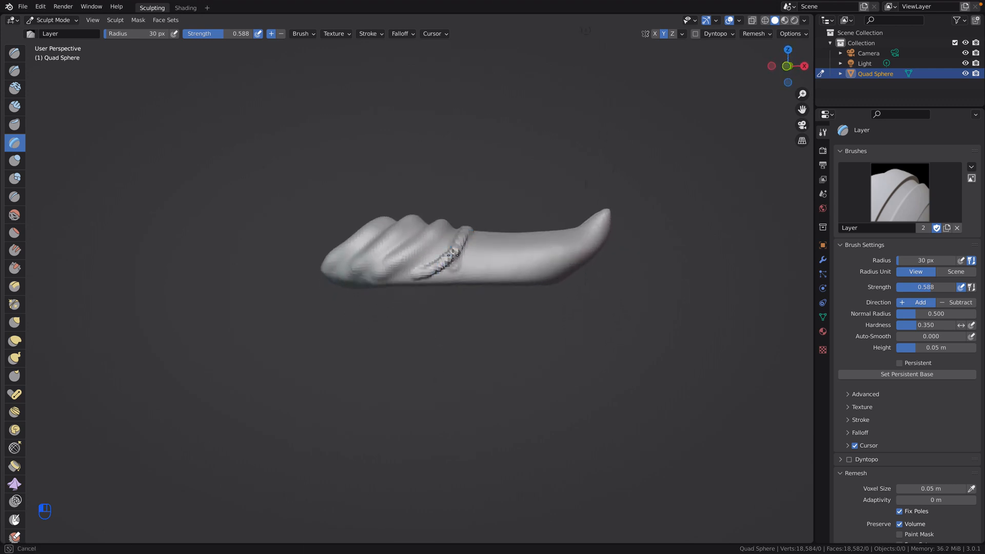
{"action": "left_click_drag", "start_coordinate": [413, 280], "coordinate": [412, 282]}
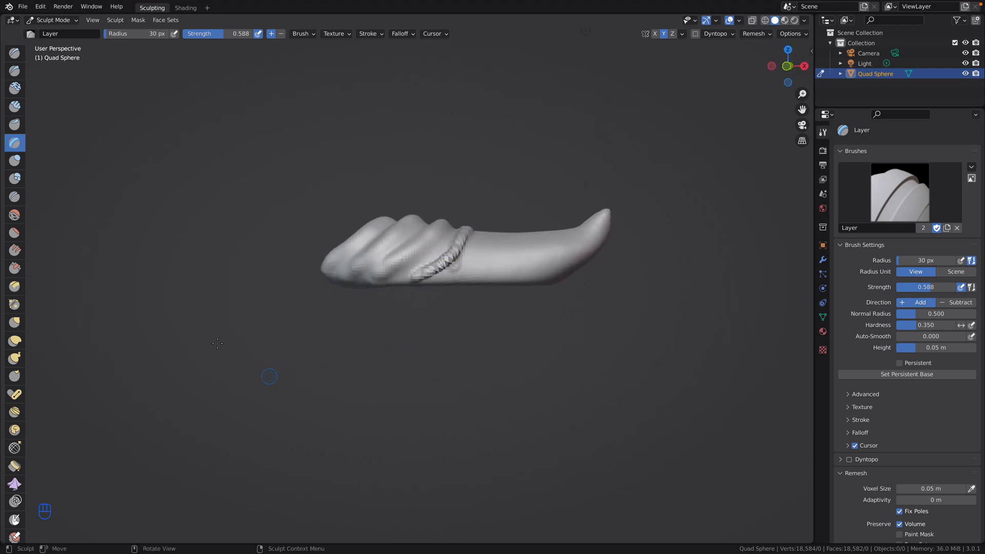
{"action": "middle_click_drag", "start_coordinate": [428, 215], "coordinate": [385, 476]}
{"action": "left_click_drag", "start_coordinate": [447, 221], "coordinate": [471, 284]}
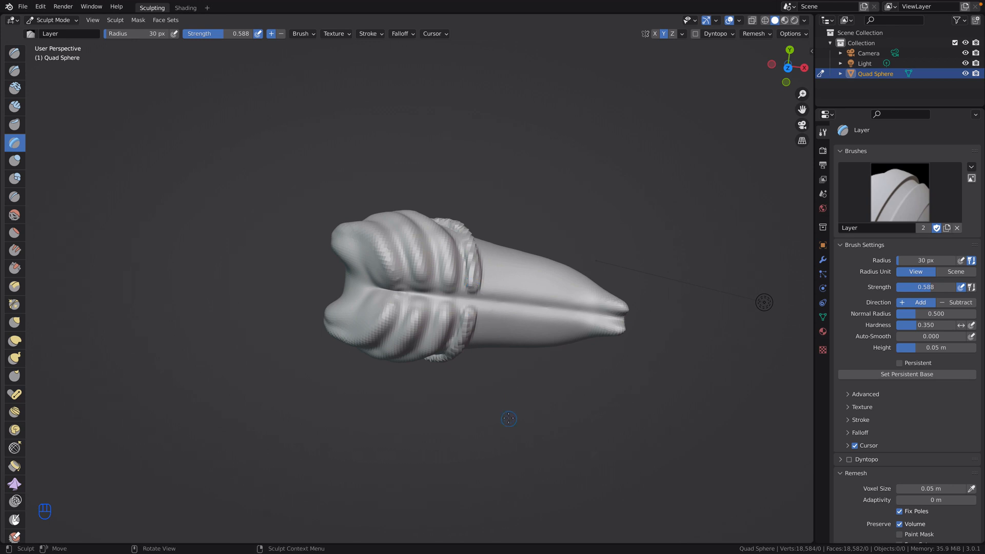
Soften the rough side of the new ridge using the Smooth brush at 239 px radius and 0.158 strength
{"action": "middle_click_drag", "start_coordinate": [472, 282], "coordinate": [111, 281]}
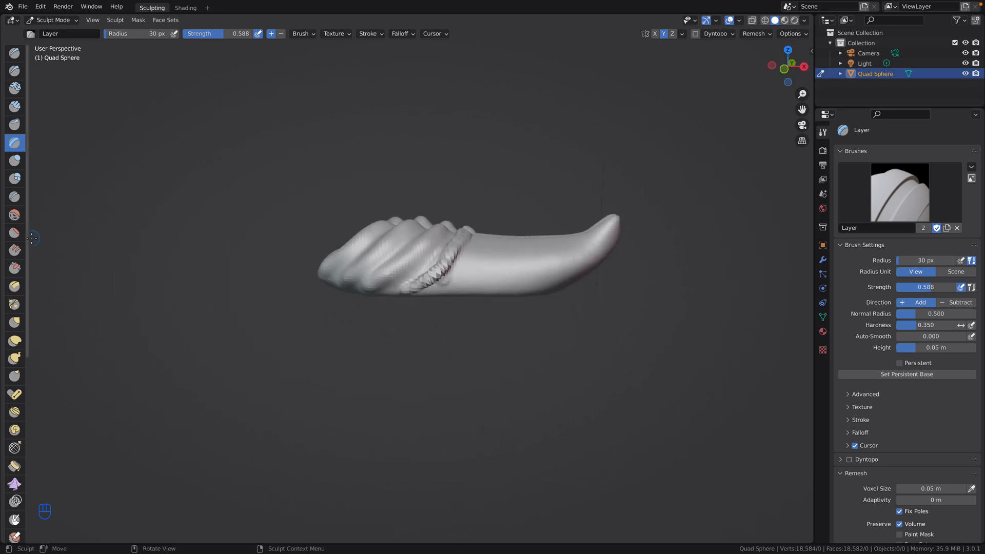
{"action": "left_click", "coordinate": [15, 215]}
{"action": "left_click_drag", "start_coordinate": [112, 36], "coordinate": [184, 36]}
{"action": "mouse_move", "coordinate": [435, 282]}
{"action": "left_mouse_down"}
{"action": "mouse_move", "coordinate": [447, 281]}
{"action": "mouse_move", "coordinate": [426, 289]}
{"action": "left_mouse_up"}
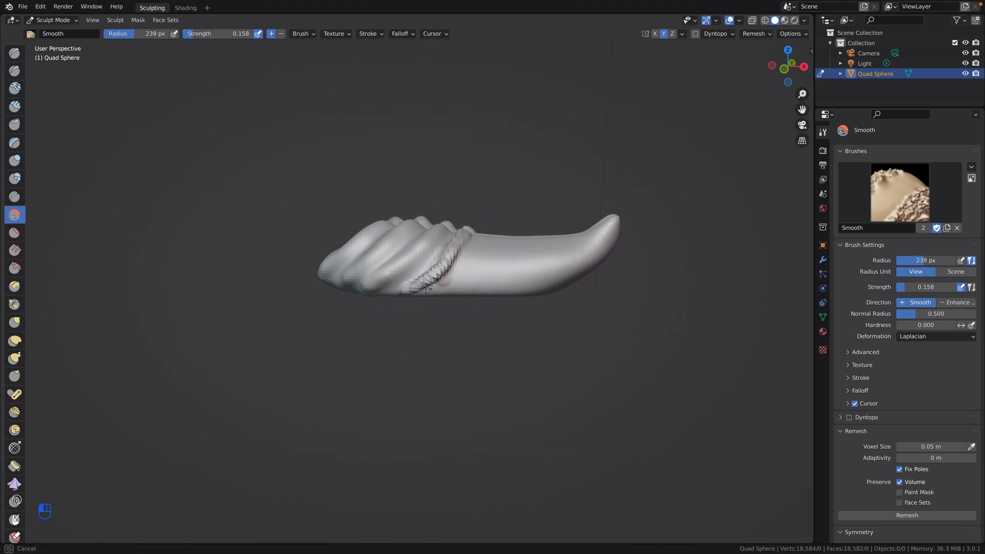
{"action": "left_click_drag", "start_coordinate": [452, 256], "coordinate": [453, 258]}
{"action": "middle_click_drag", "start_coordinate": [453, 257], "coordinate": [513, 220]}
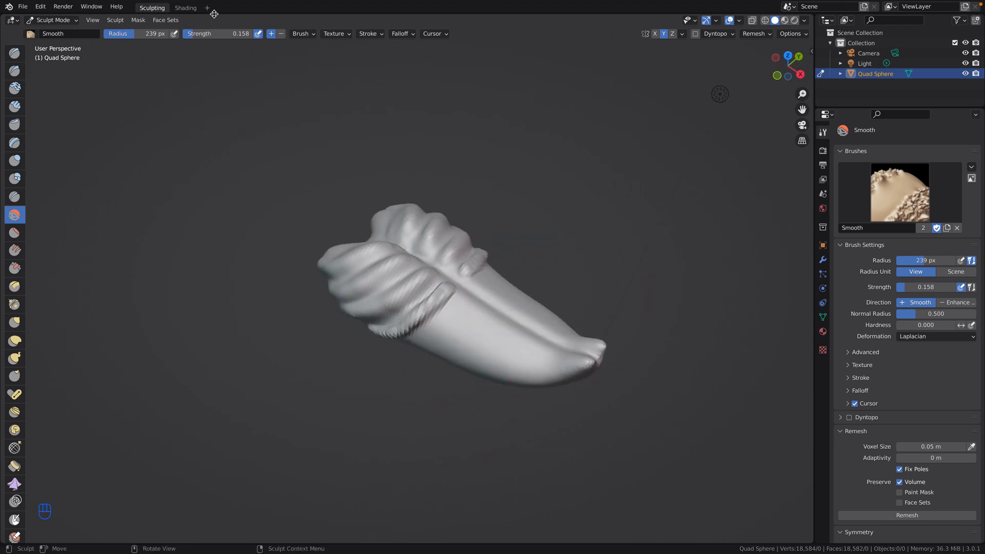
Remesh the body at 0.05 m voxel size and smooth the rear ridge at 208 px radius and 0.180 strength
{"action": "left_click", "coordinate": [211, 33]}
{"action": "left_click", "coordinate": [242, 137]}
{"action": "left_click", "coordinate": [901, 517]}
{"action": "mouse_move", "coordinate": [560, 440]}
{"action": "middle_mouse_down"}
{"action": "mouse_move", "coordinate": [473, 254]}
{"action": "mouse_move", "coordinate": [431, 314]}
{"action": "middle_mouse_up"}
{"action": "left_click_drag", "start_coordinate": [431, 314], "coordinate": [432, 295]}
{"action": "mouse_move", "coordinate": [432, 288]}
{"action": "left_mouse_down"}
{"action": "mouse_move", "coordinate": [469, 244]}
{"action": "mouse_move", "coordinate": [436, 293]}
{"action": "mouse_move", "coordinate": [442, 272]}
{"action": "left_mouse_up"}
{"action": "left_click_drag", "start_coordinate": [443, 265], "coordinate": [459, 243]}
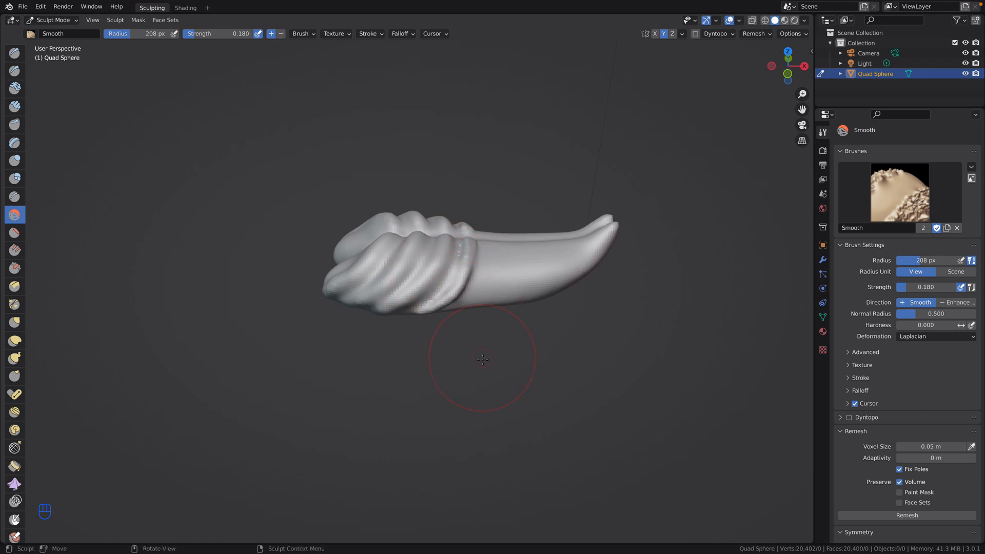
Continue smoothing the rear ridge on both sides of the body and along the centre crease
{"action": "middle_click_drag", "start_coordinate": [485, 288], "coordinate": [473, 305]}
{"action": "left_click_drag", "start_coordinate": [472, 265], "coordinate": [442, 315]}
{"action": "mouse_move", "coordinate": [442, 316]}
{"action": "middle_mouse_down"}
{"action": "mouse_move", "coordinate": [468, 326]}
{"action": "mouse_move", "coordinate": [482, 313]}
{"action": "middle_mouse_up"}
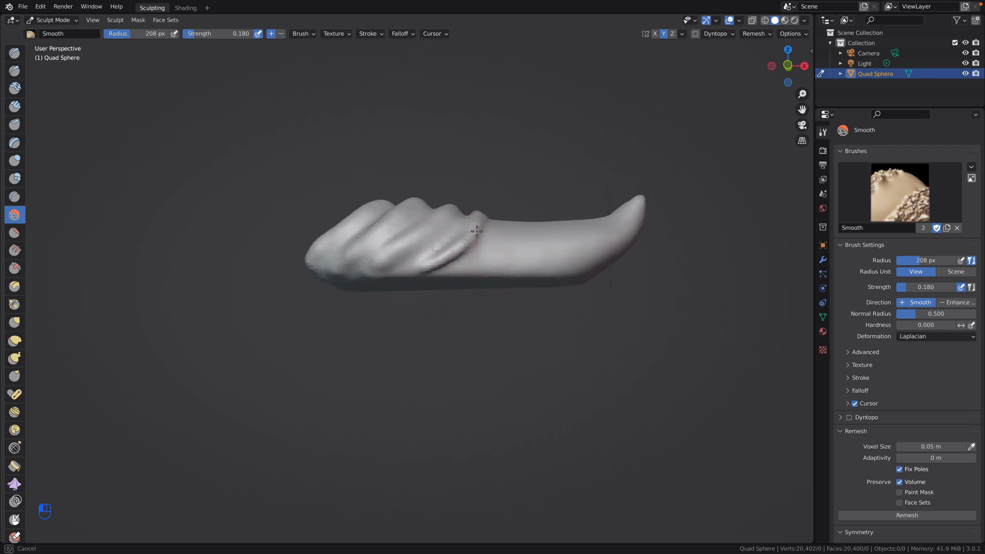
{"action": "mouse_move", "coordinate": [484, 220]}
{"action": "middle_mouse_down"}
{"action": "mouse_move", "coordinate": [495, 403]}
{"action": "mouse_move", "coordinate": [713, 335]}
{"action": "middle_mouse_up"}
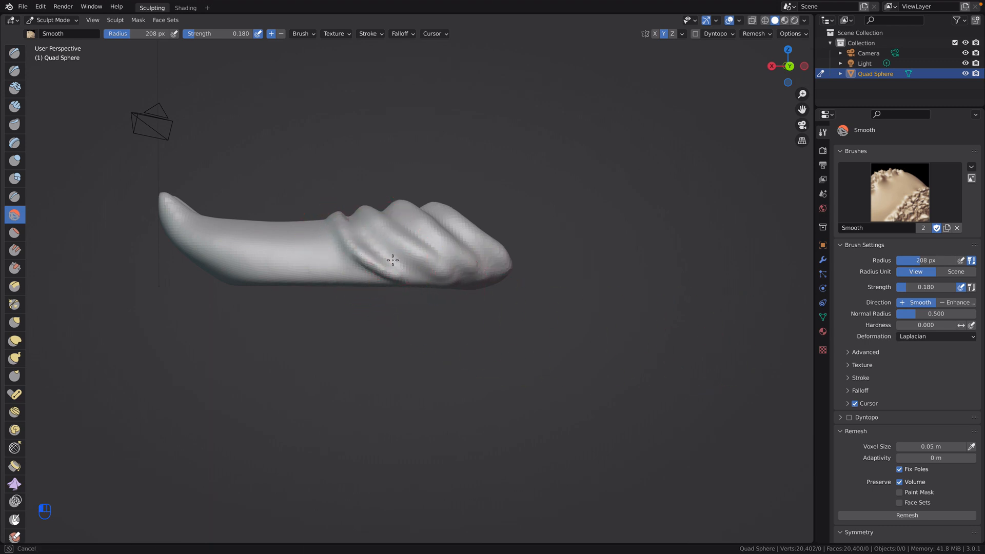
{"action": "middle_click_drag", "start_coordinate": [400, 259], "coordinate": [513, 435]}
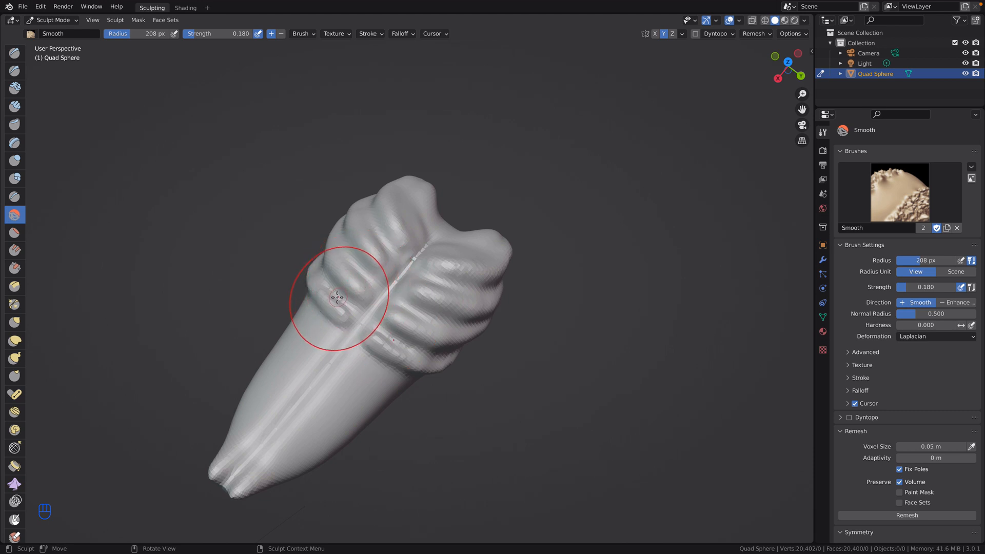
{"action": "left_click_drag", "start_coordinate": [337, 297], "coordinate": [350, 266]}
{"action": "left_click_drag", "start_coordinate": [350, 269], "coordinate": [345, 303]}
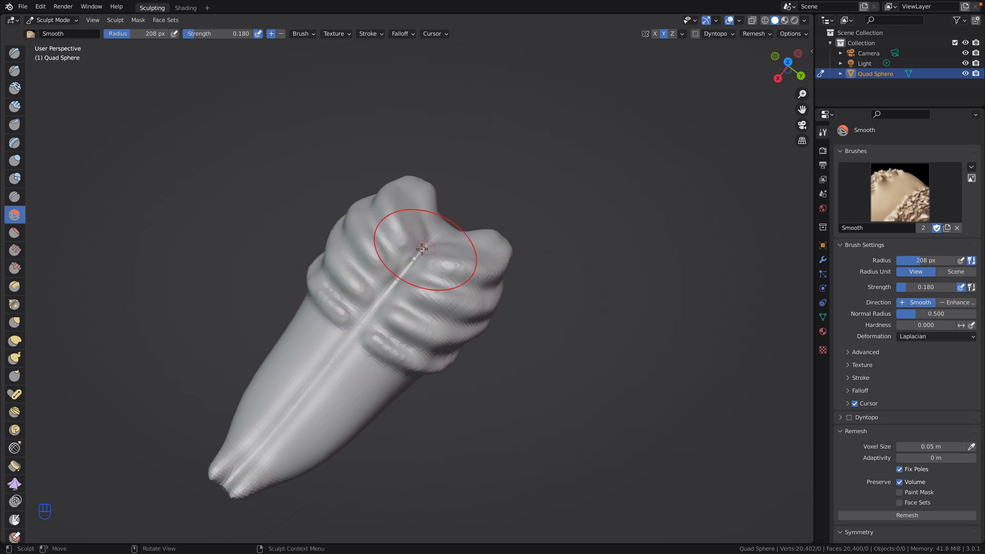
{"action": "left_click_drag", "start_coordinate": [421, 249], "coordinate": [408, 266]}
Thicken the rear ridge along the body's side using the Inflate brush at 208 px radius and 0.500 strength
{"action": "mouse_move", "coordinate": [454, 238]}
{"action": "middle_mouse_down"}
{"action": "mouse_move", "coordinate": [454, 197]}
{"action": "mouse_move", "coordinate": [587, 223]}
{"action": "mouse_move", "coordinate": [537, 209]}
{"action": "middle_mouse_up"}
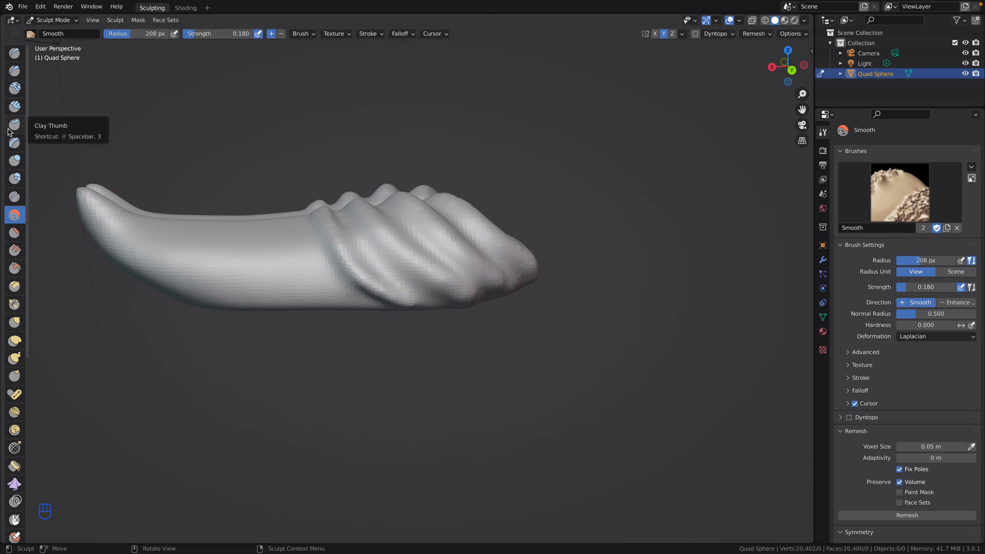
{"action": "left_click", "coordinate": [22, 162]}
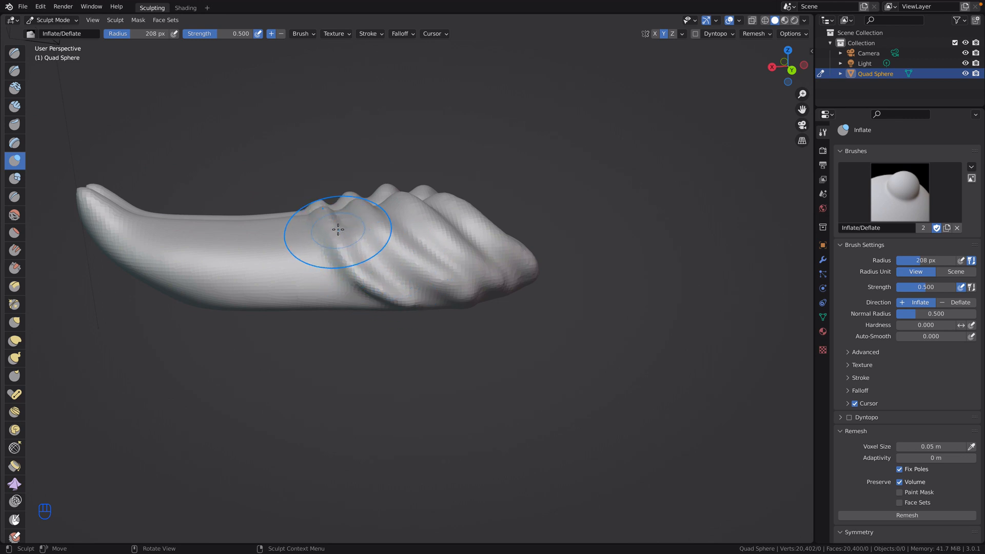
{"action": "mouse_move", "coordinate": [396, 264]}
{"action": "left_mouse_down"}
{"action": "mouse_move", "coordinate": [363, 270]}
{"action": "mouse_move", "coordinate": [389, 284]}
{"action": "left_mouse_up"}
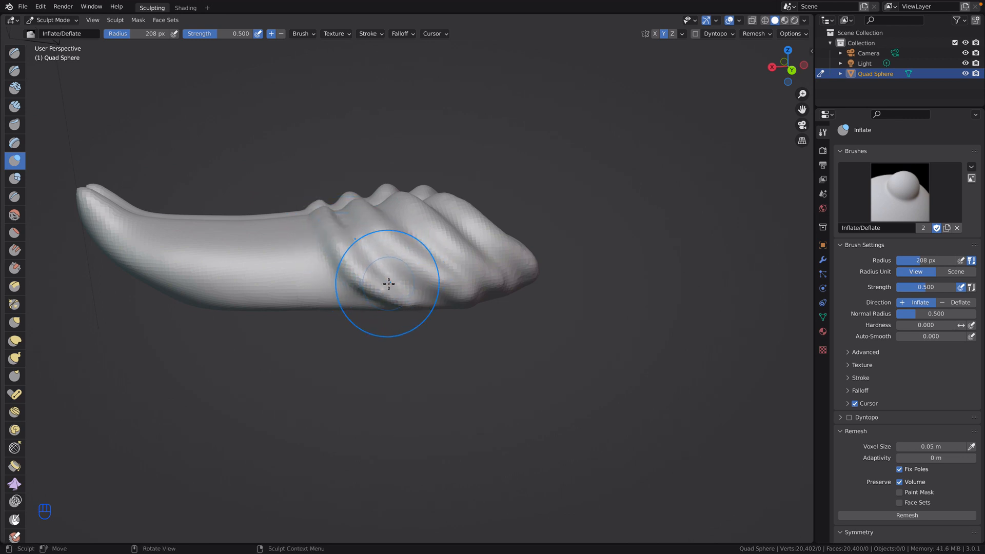
{"action": "mouse_move", "coordinate": [417, 308]}
{"action": "middle_mouse_down"}
{"action": "mouse_move", "coordinate": [520, 367]}
{"action": "mouse_move", "coordinate": [410, 329]}
{"action": "middle_mouse_up"}
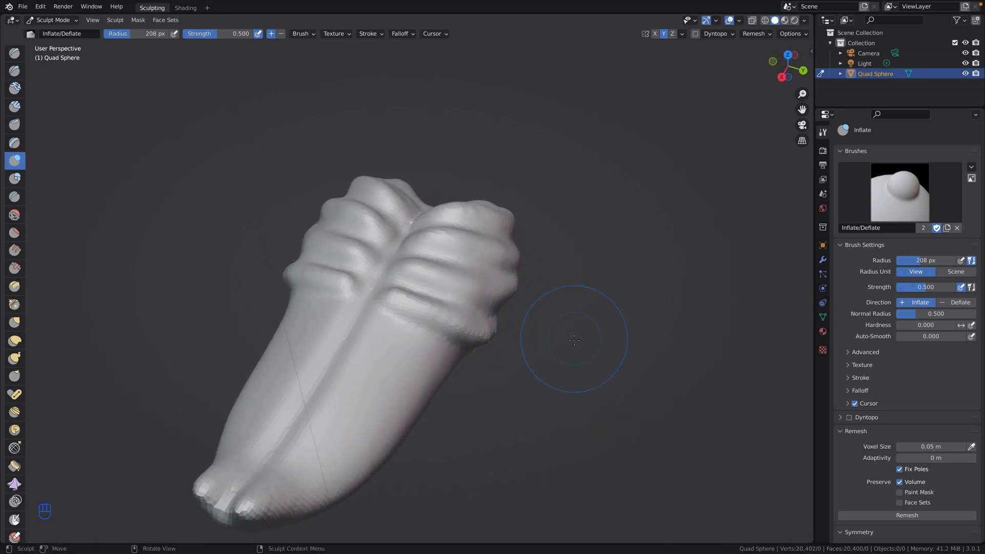
{"action": "mouse_move", "coordinate": [574, 340]}
{"action": "middle_mouse_down"}
{"action": "mouse_move", "coordinate": [451, 313]}
{"action": "mouse_move", "coordinate": [383, 279]}
{"action": "mouse_move", "coordinate": [421, 293]}
{"action": "mouse_move", "coordinate": [387, 301]}
{"action": "middle_mouse_up"}
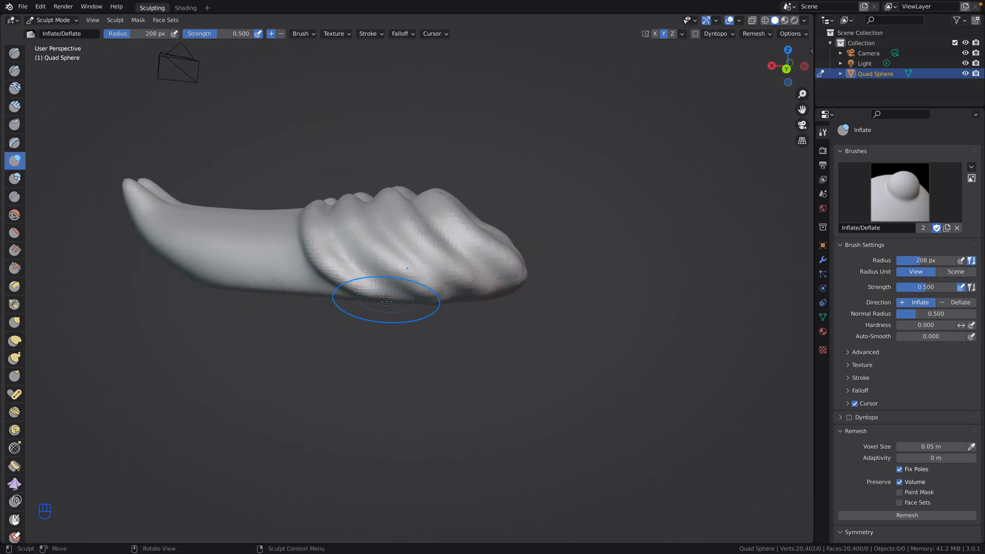
Deepen the grooves between the side ridges using the Crease brush at 25 px radius and 0.250 strength
{"action": "left_click", "coordinate": [16, 199]}
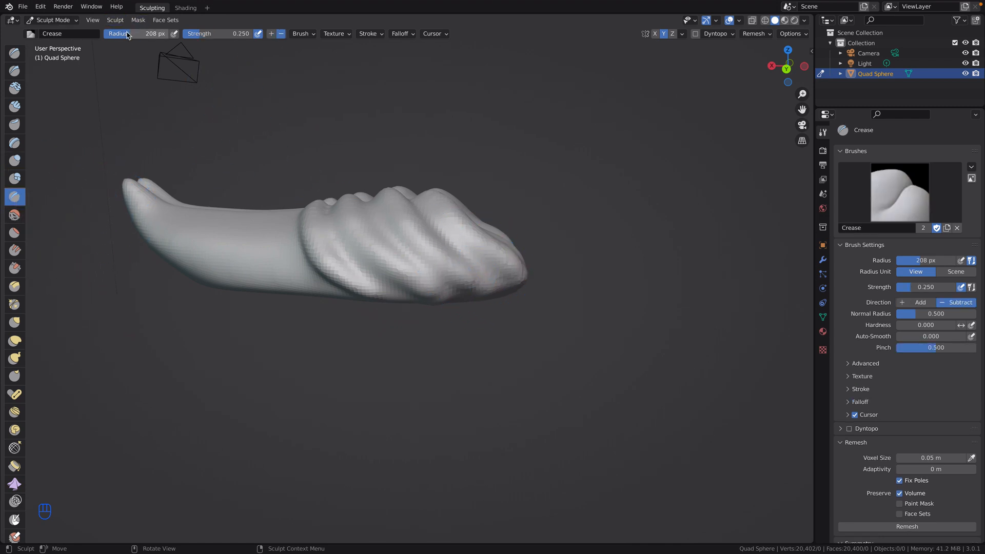
{"action": "type", "text": "25"}
{"action": "key", "text": "Return"}
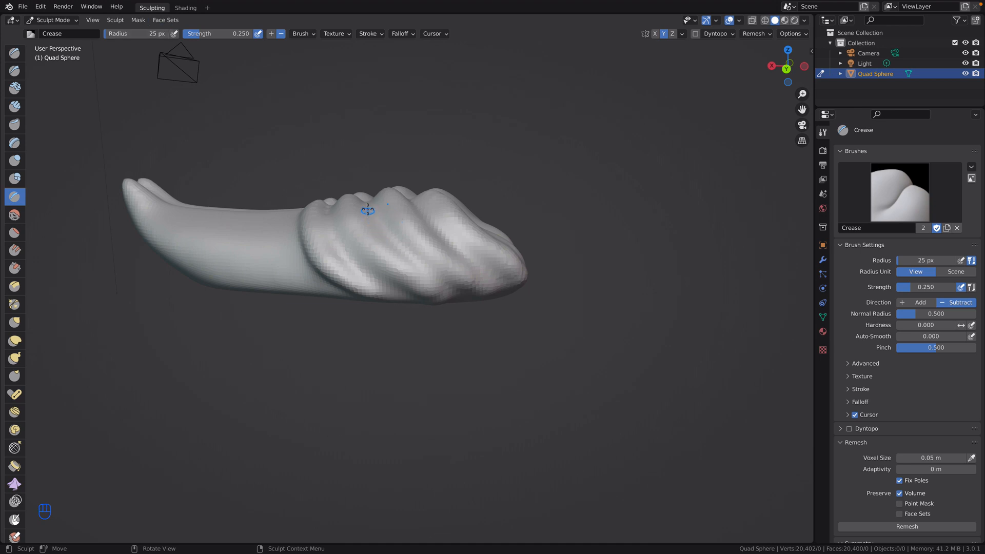
{"action": "left_click_drag", "start_coordinate": [367, 203], "coordinate": [370, 208]}
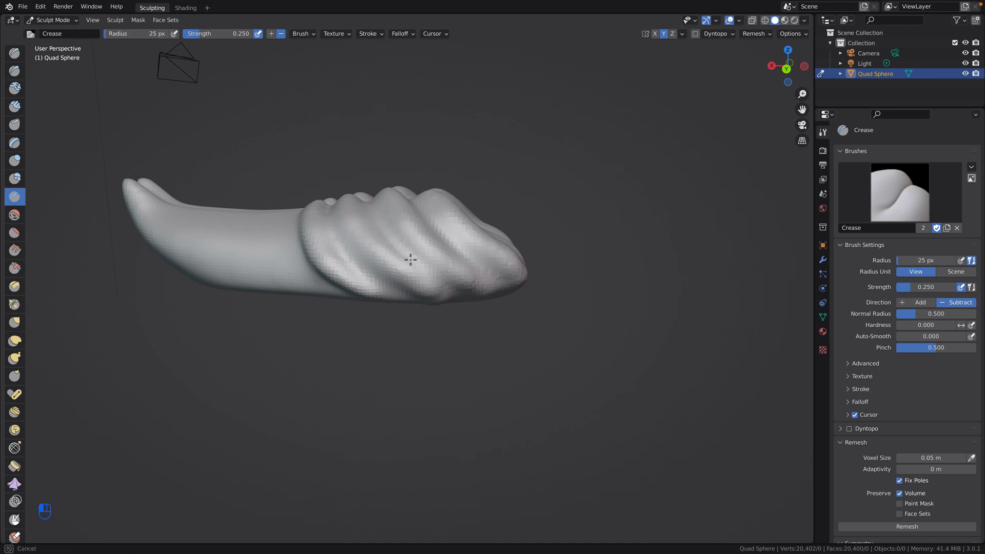
{"action": "mouse_move", "coordinate": [411, 259]}
{"action": "left_mouse_down"}
{"action": "mouse_move", "coordinate": [432, 277]}
{"action": "mouse_move", "coordinate": [410, 258]}
{"action": "left_mouse_up"}
{"action": "mouse_move", "coordinate": [372, 223]}
{"action": "left_mouse_down"}
{"action": "mouse_move", "coordinate": [369, 214]}
{"action": "mouse_move", "coordinate": [398, 248]}
{"action": "left_mouse_up"}
{"action": "mouse_move", "coordinate": [433, 278]}
{"action": "left_mouse_down"}
{"action": "mouse_move", "coordinate": [424, 268]}
{"action": "mouse_move", "coordinate": [452, 288]}
{"action": "mouse_move", "coordinate": [430, 276]}
{"action": "left_mouse_up"}
{"action": "middle_click_drag", "start_coordinate": [368, 215], "coordinate": [421, 418]}
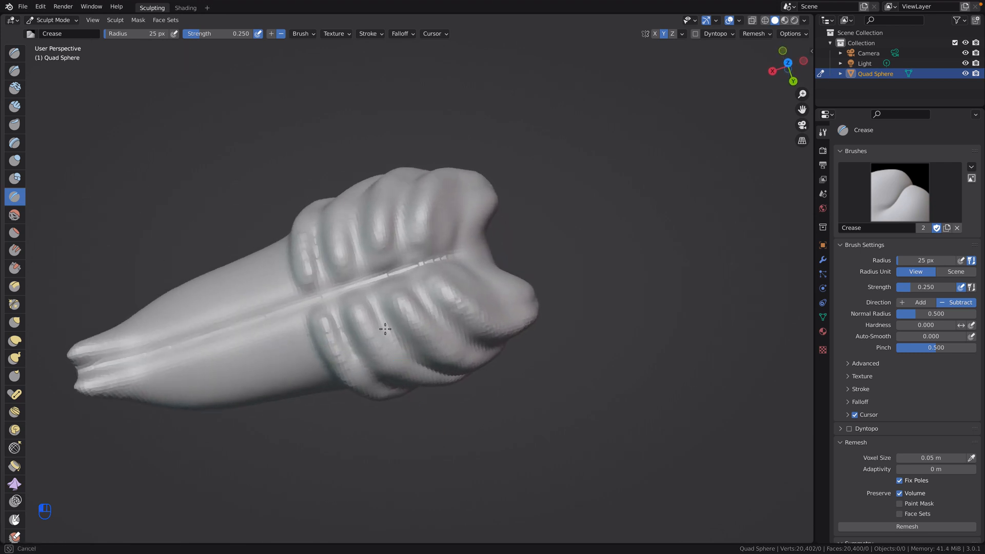
{"action": "mouse_move", "coordinate": [375, 315]}
{"action": "middle_mouse_down"}
{"action": "mouse_move", "coordinate": [580, 415]}
{"action": "mouse_move", "coordinate": [299, 344]}
{"action": "middle_mouse_up"}
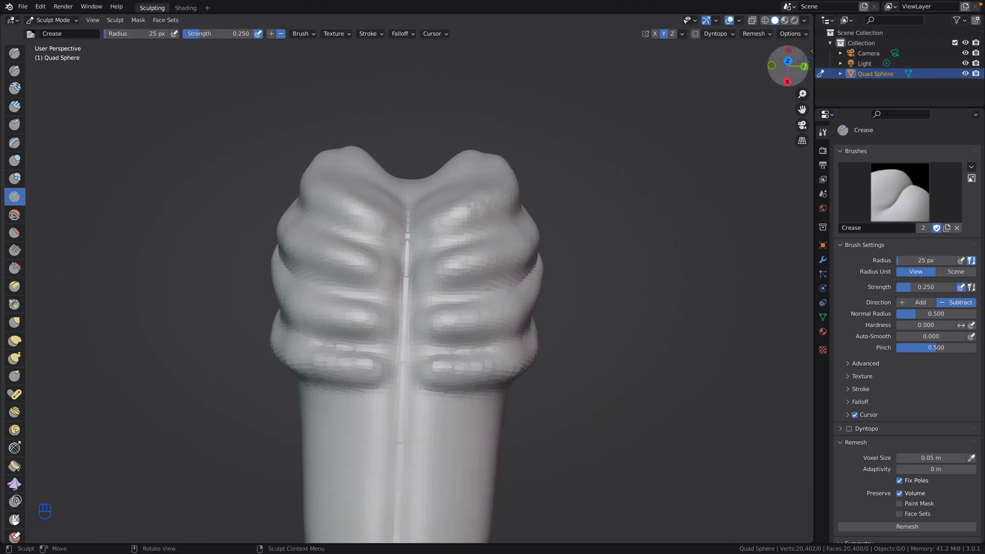
Build up a middle ridge's inner end beside the centre crease using the Layer brush at 40 px radius and 0.588 strength
{"action": "left_click", "coordinate": [788, 61]}
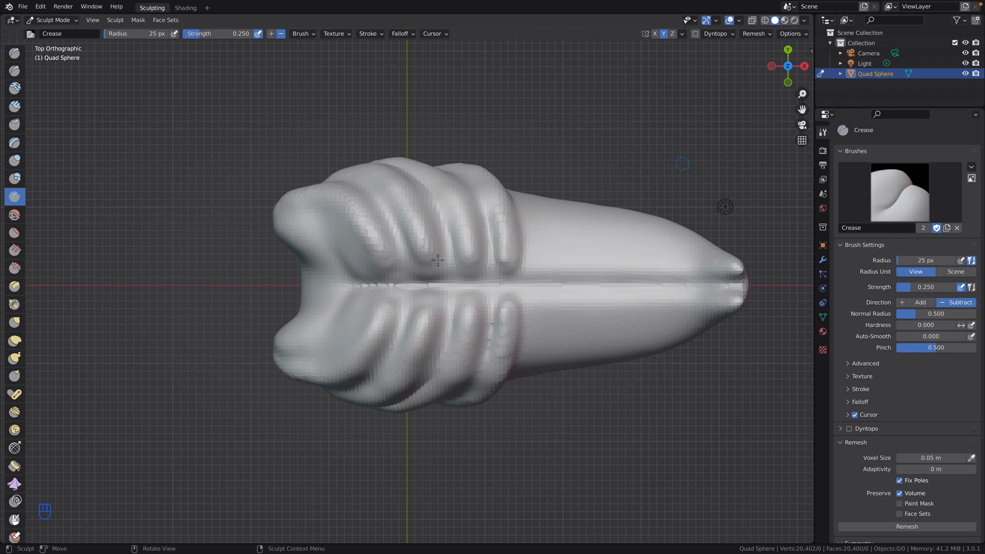
{"action": "left_click", "coordinate": [15, 162]}
{"action": "left_click", "coordinate": [15, 143]}
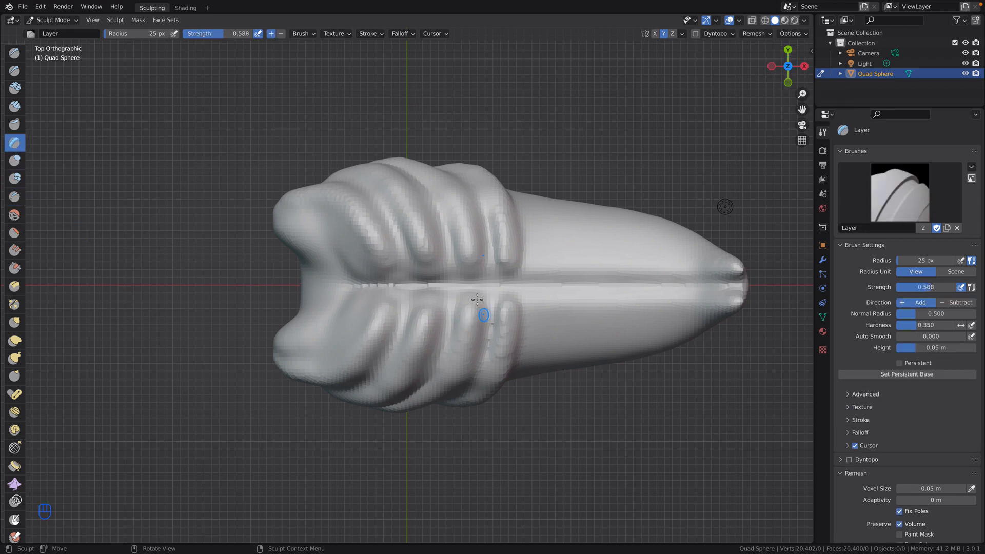
{"action": "left_click", "coordinate": [135, 33]}
{"action": "key", "text": "Return"}
{"action": "mouse_move", "coordinate": [429, 300]}
{"action": "left_mouse_down"}
{"action": "mouse_move", "coordinate": [419, 300]}
{"action": "mouse_move", "coordinate": [429, 301]}
{"action": "left_mouse_up"}
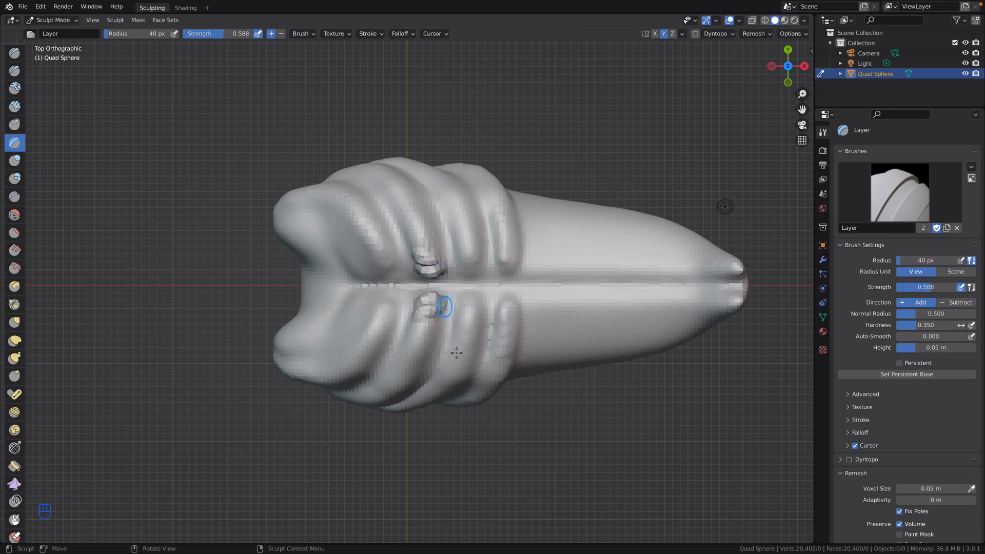
{"action": "middle_click_drag", "start_coordinate": [457, 353], "coordinate": [608, 327]}
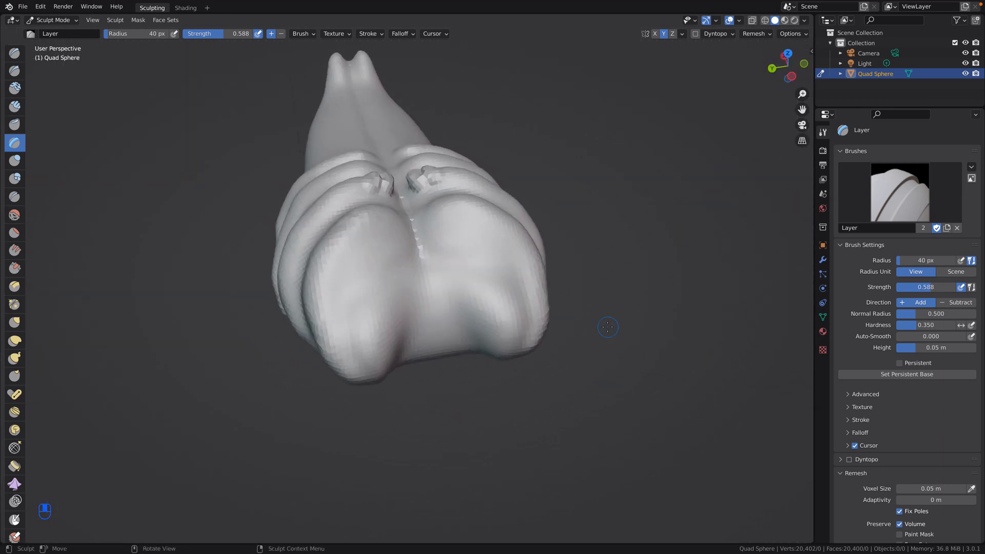
{"action": "key", "text": "super+z"}
Blend the built-up ridge ends near the centre crease using the Smooth brush at 152 px radius and 0.180 strength
{"action": "left_click", "coordinate": [14, 214]}
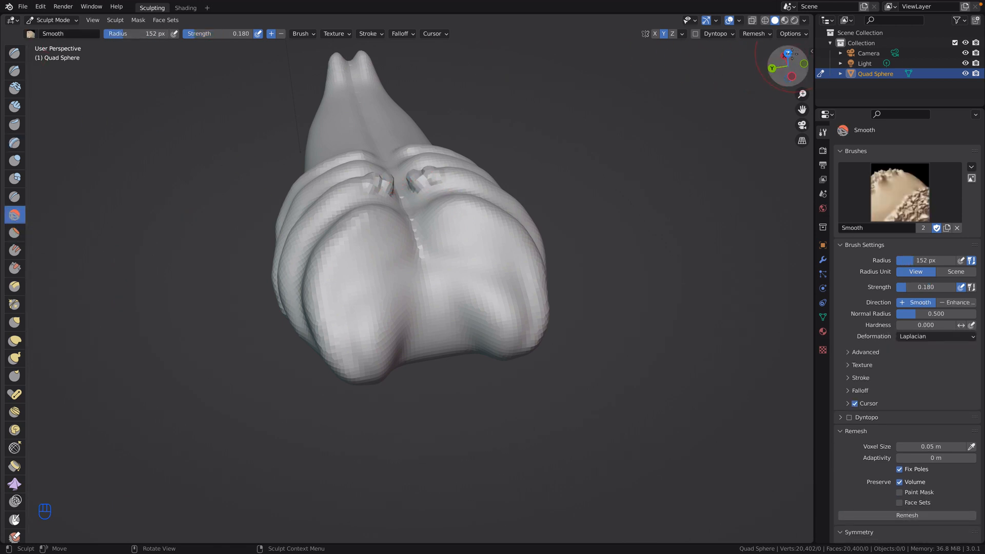
{"action": "left_click", "coordinate": [788, 53]}
{"action": "mouse_move", "coordinate": [417, 276]}
{"action": "left_mouse_down"}
{"action": "mouse_move", "coordinate": [436, 267]}
{"action": "mouse_move", "coordinate": [414, 308]}
{"action": "left_mouse_up"}
{"action": "mouse_move", "coordinate": [429, 310]}
{"action": "middle_mouse_down"}
{"action": "mouse_move", "coordinate": [587, 431]}
{"action": "mouse_move", "coordinate": [488, 359]}
{"action": "mouse_move", "coordinate": [461, 363]}
{"action": "mouse_move", "coordinate": [456, 296]}
{"action": "mouse_move", "coordinate": [552, 323]}
{"action": "mouse_move", "coordinate": [589, 356]}
{"action": "mouse_move", "coordinate": [636, 357]}
{"action": "mouse_move", "coordinate": [521, 354]}
{"action": "middle_mouse_up"}
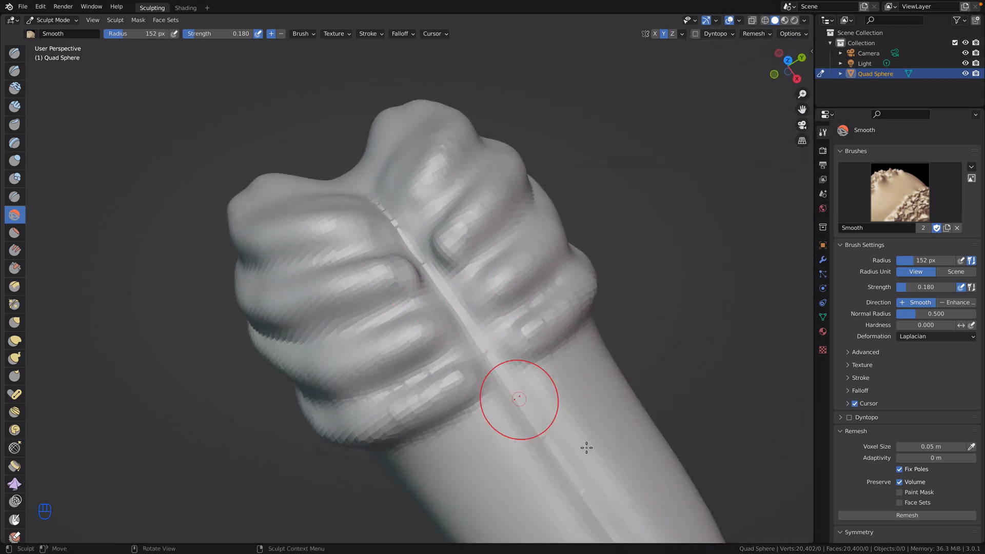
Pull the two tail tips slightly outward using the Grab brush at 152 px radius and 0.400 strength
{"action": "mouse_move", "coordinate": [616, 398]}
{"action": "middle_mouse_down"}
{"action": "mouse_move", "coordinate": [529, 349]}
{"action": "mouse_move", "coordinate": [54, 301]}
{"action": "mouse_move", "coordinate": [791, 328]}
{"action": "mouse_move", "coordinate": [680, 367]}
{"action": "mouse_move", "coordinate": [77, 349]}
{"action": "mouse_move", "coordinate": [695, 385]}
{"action": "mouse_move", "coordinate": [658, 300]}
{"action": "mouse_move", "coordinate": [714, 336]}
{"action": "mouse_move", "coordinate": [564, 350]}
{"action": "mouse_move", "coordinate": [350, 340]}
{"action": "middle_mouse_up"}
{"action": "scroll", "coordinate": [713, 335], "scroll_direction": "down", "scroll_amount": 4}
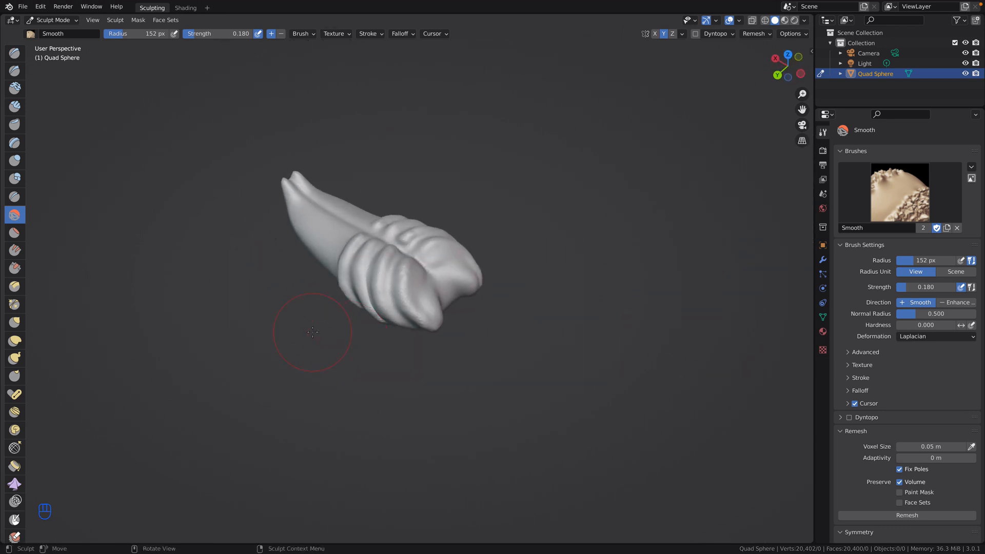
{"action": "left_click", "coordinate": [14, 285]}
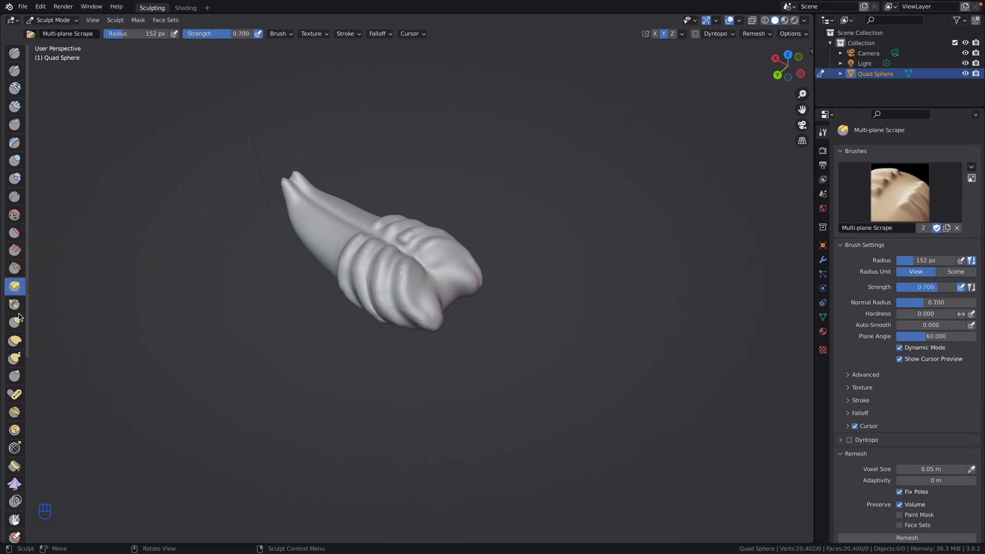
{"action": "left_click", "coordinate": [16, 321]}
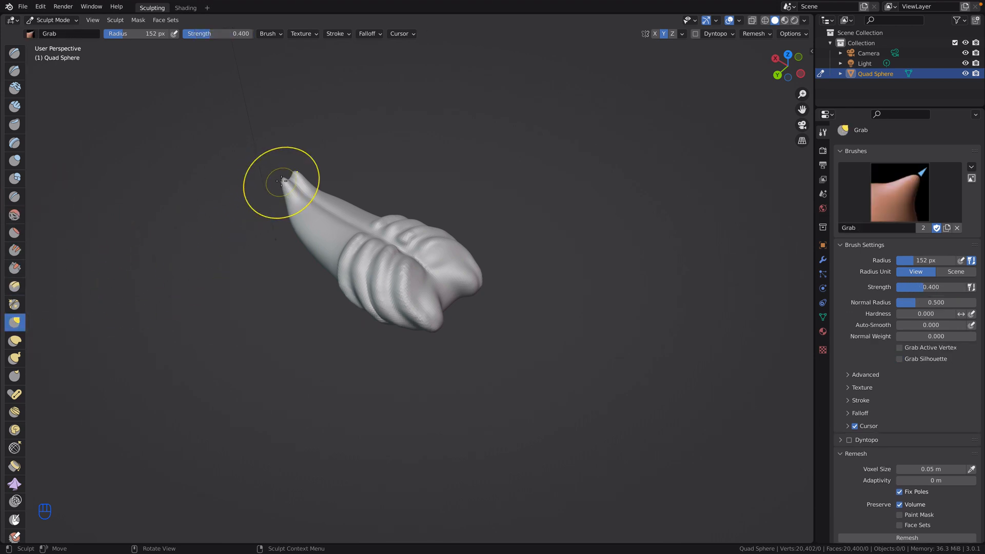
{"action": "left_click_drag", "start_coordinate": [283, 181], "coordinate": [282, 178]}
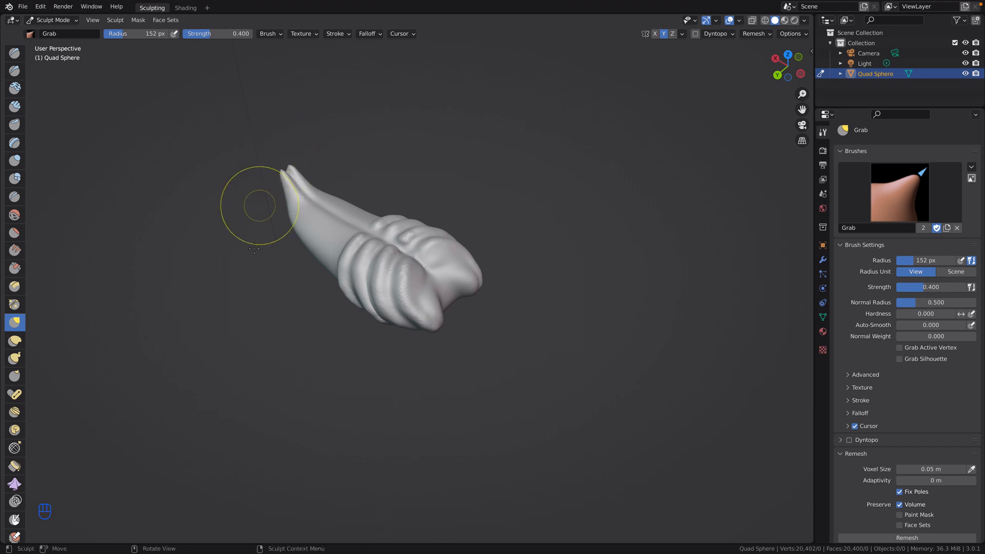
Pull the forked tip of the tapered end outward with the Snake Hook brush at 152 px radius and 1.000 strength
{"action": "mouse_move", "coordinate": [259, 205]}
{"action": "middle_mouse_down"}
{"action": "mouse_move", "coordinate": [187, 66]}
{"action": "mouse_move", "coordinate": [511, 196]}
{"action": "mouse_move", "coordinate": [482, 130]}
{"action": "middle_mouse_up"}
{"action": "middle_click_drag", "start_coordinate": [408, 256], "coordinate": [399, 258]}
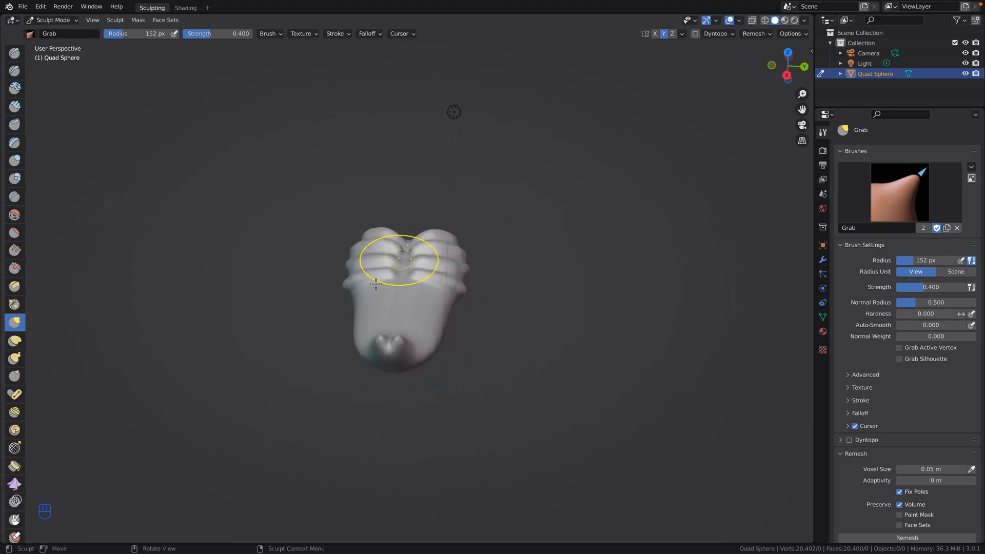
{"action": "middle_click_drag", "start_coordinate": [292, 353], "coordinate": [235, 308]}
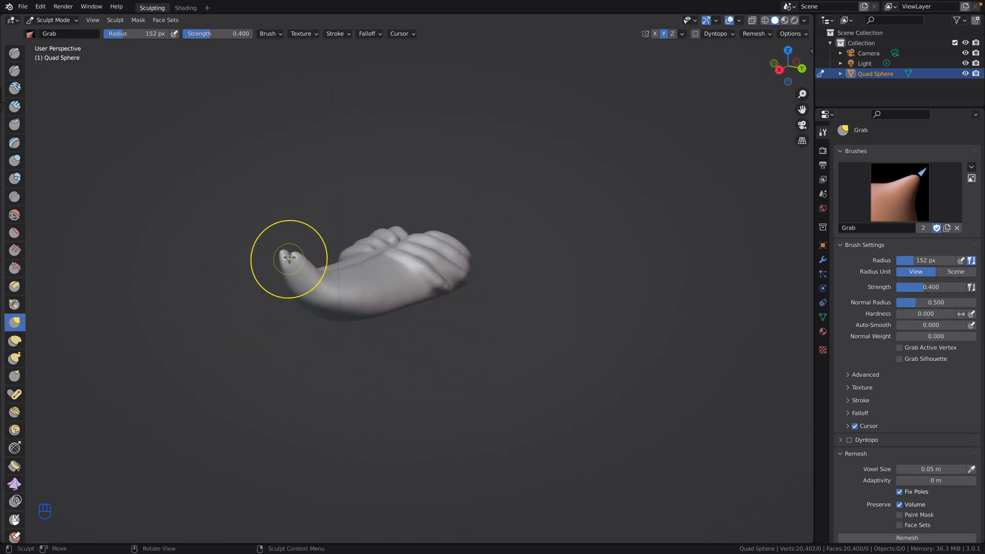
{"action": "left_click_drag", "start_coordinate": [286, 257], "coordinate": [291, 253]}
{"action": "left_click", "coordinate": [14, 357]}
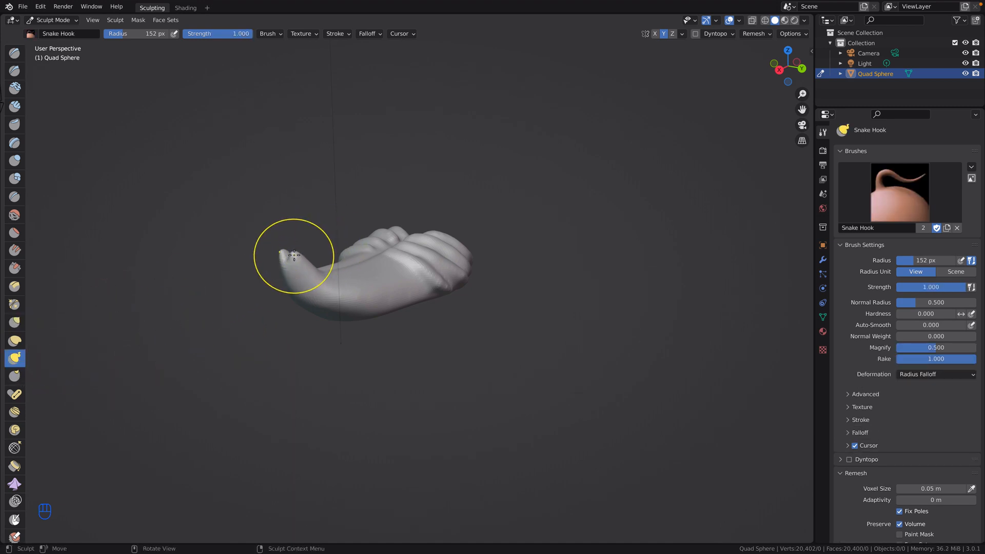
{"action": "left_click_drag", "start_coordinate": [294, 255], "coordinate": [291, 251]}
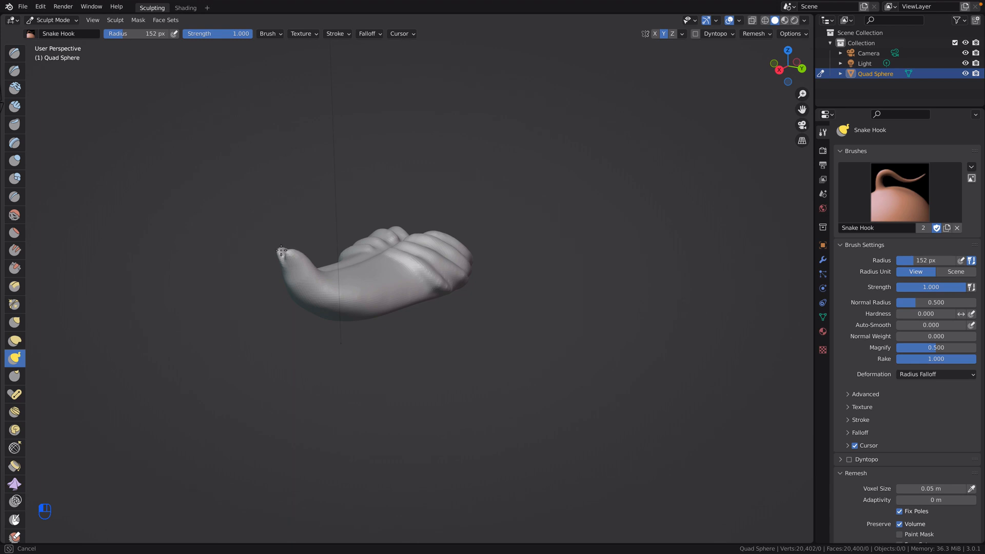
{"action": "left_click_drag", "start_coordinate": [269, 254], "coordinate": [270, 254]}
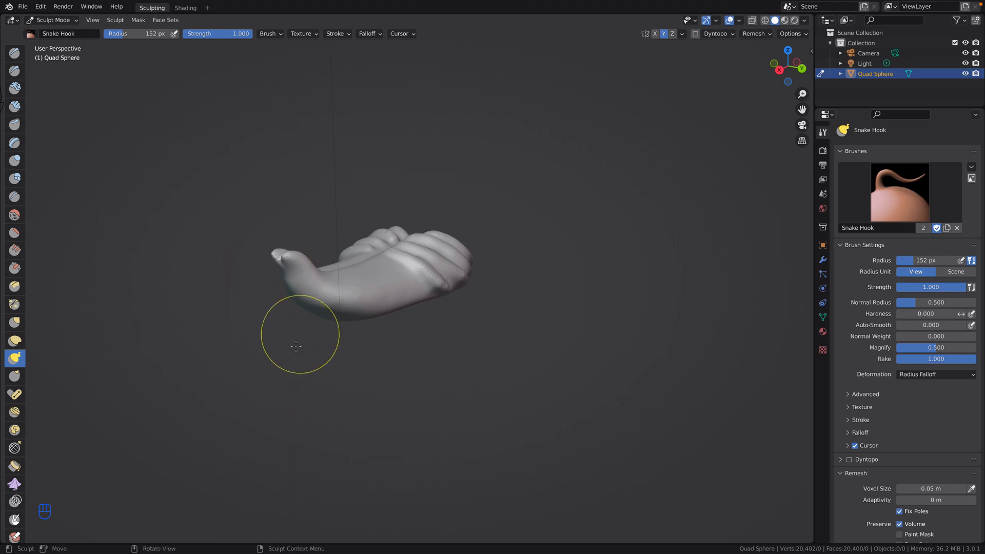
Soften the ridges on both halves of the thick end with the Smooth brush at 152 px radius and 0.180 strength
{"action": "mouse_move", "coordinate": [300, 334]}
{"action": "middle_mouse_down"}
{"action": "mouse_move", "coordinate": [357, 383]}
{"action": "mouse_move", "coordinate": [300, 376]}
{"action": "mouse_move", "coordinate": [197, 323]}
{"action": "mouse_move", "coordinate": [229, 264]}
{"action": "middle_mouse_up"}
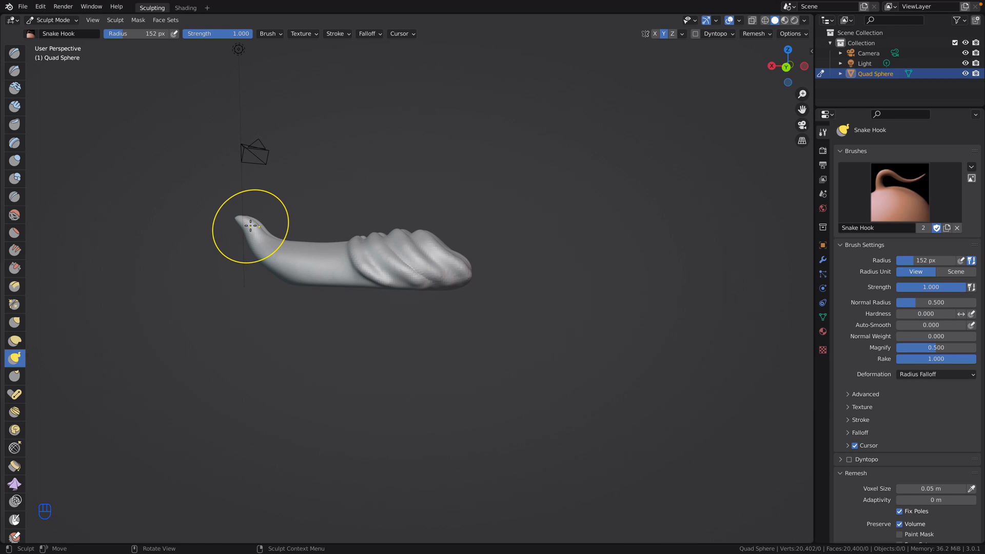
{"action": "left_click", "coordinate": [786, 66]}
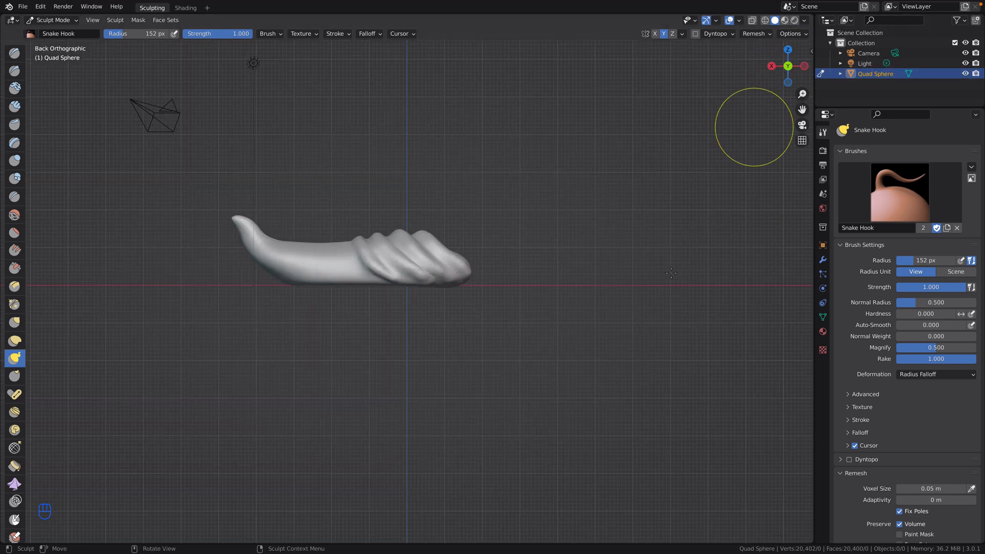
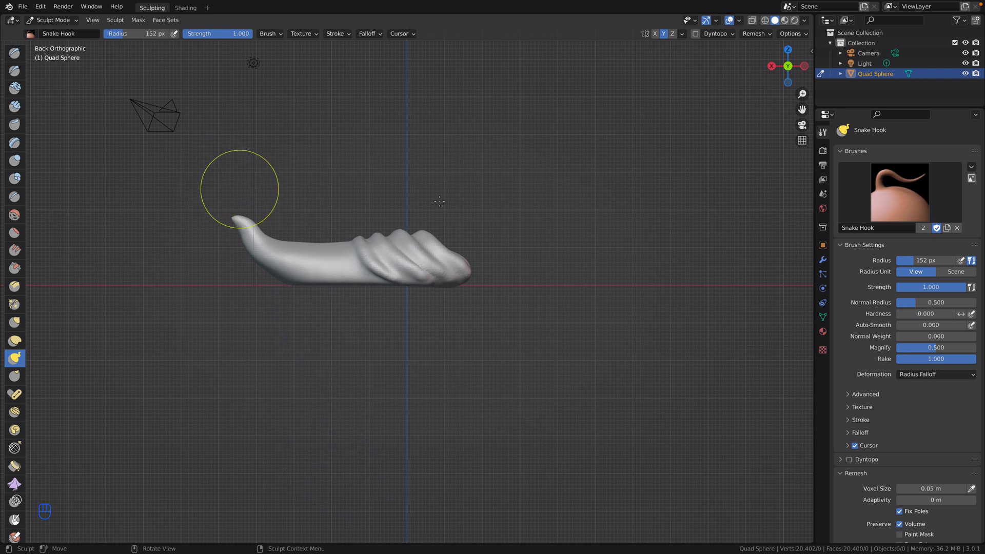
{"action": "mouse_move", "coordinate": [437, 291]}
{"action": "middle_mouse_down"}
{"action": "mouse_move", "coordinate": [470, 391]}
{"action": "mouse_move", "coordinate": [354, 380]}
{"action": "mouse_move", "coordinate": [161, 236]}
{"action": "mouse_move", "coordinate": [180, 338]}
{"action": "mouse_move", "coordinate": [168, 275]}
{"action": "mouse_move", "coordinate": [351, 371]}
{"action": "mouse_move", "coordinate": [566, 347]}
{"action": "mouse_move", "coordinate": [290, 393]}
{"action": "mouse_move", "coordinate": [168, 390]}
{"action": "mouse_move", "coordinate": [276, 360]}
{"action": "mouse_move", "coordinate": [475, 403]}
{"action": "mouse_move", "coordinate": [493, 387]}
{"action": "middle_mouse_up"}
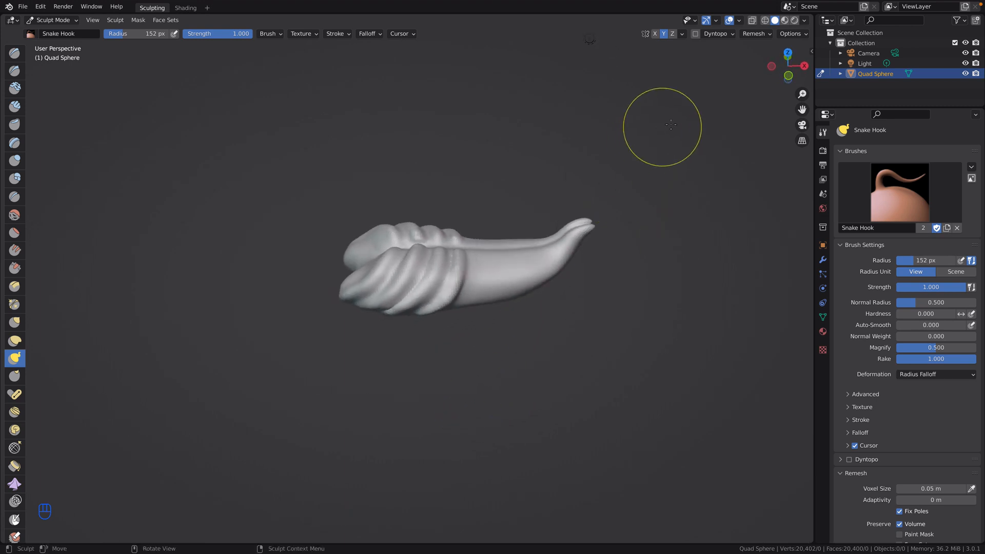
{"action": "left_click", "coordinate": [788, 53]}
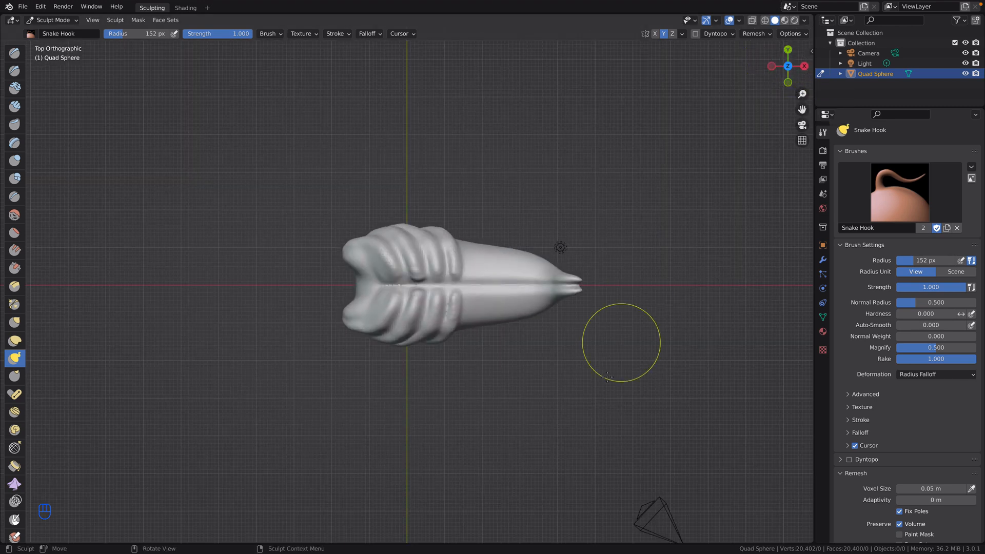
{"action": "mouse_move", "coordinate": [596, 425]}
{"action": "middle_mouse_down"}
{"action": "mouse_move", "coordinate": [568, 321]}
{"action": "mouse_move", "coordinate": [642, 370]}
{"action": "mouse_move", "coordinate": [440, 352]}
{"action": "middle_mouse_up"}
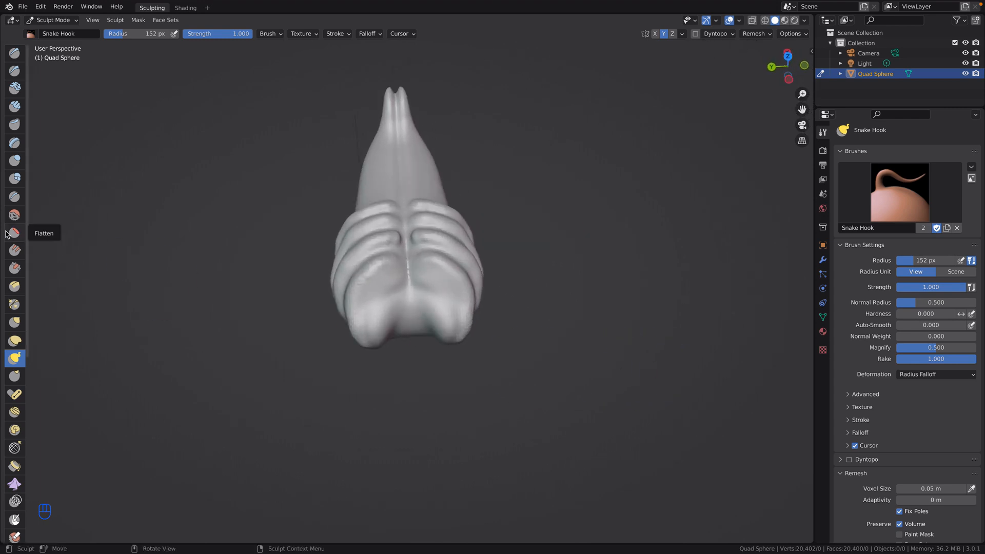
{"action": "left_click", "coordinate": [15, 214]}
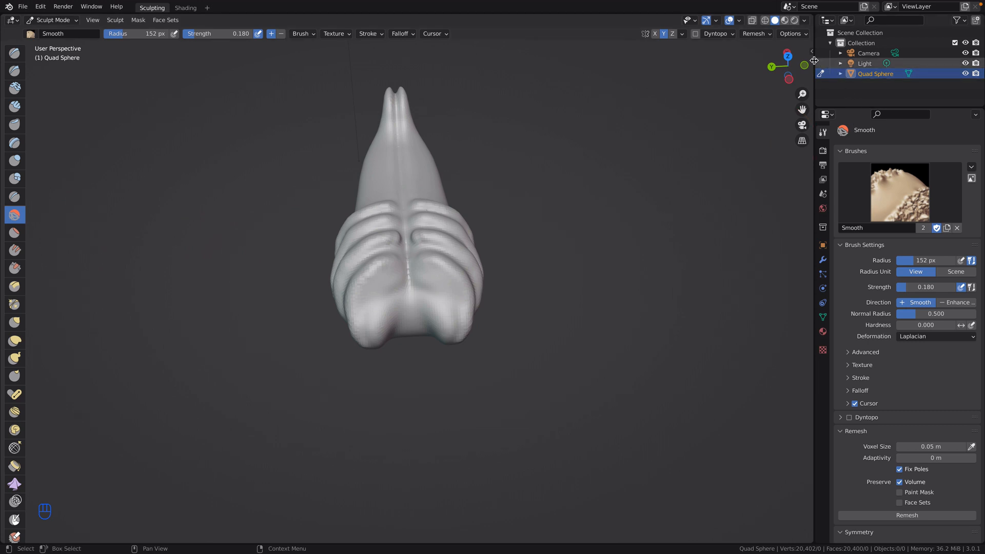
{"action": "left_click", "coordinate": [788, 55]}
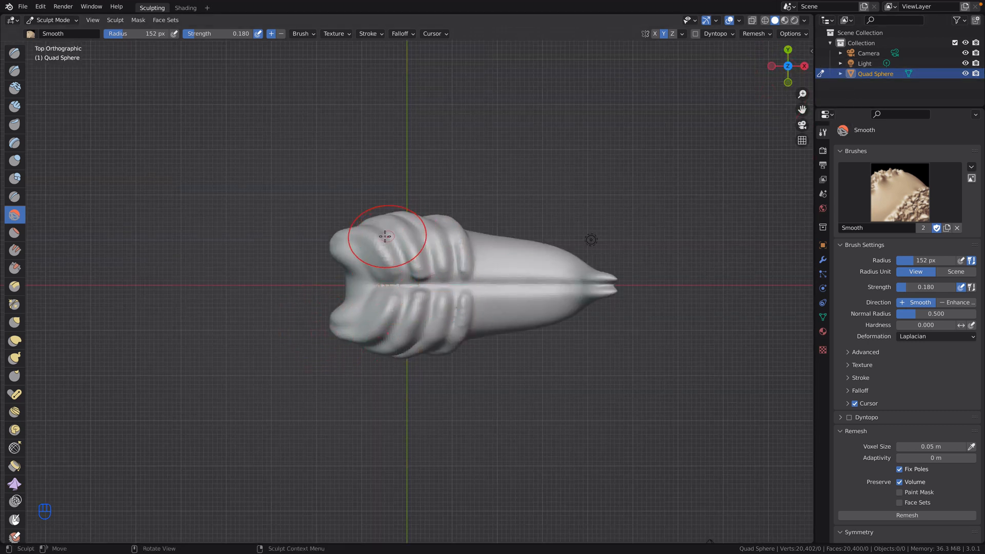
{"action": "left_click_drag", "start_coordinate": [385, 236], "coordinate": [399, 258]}
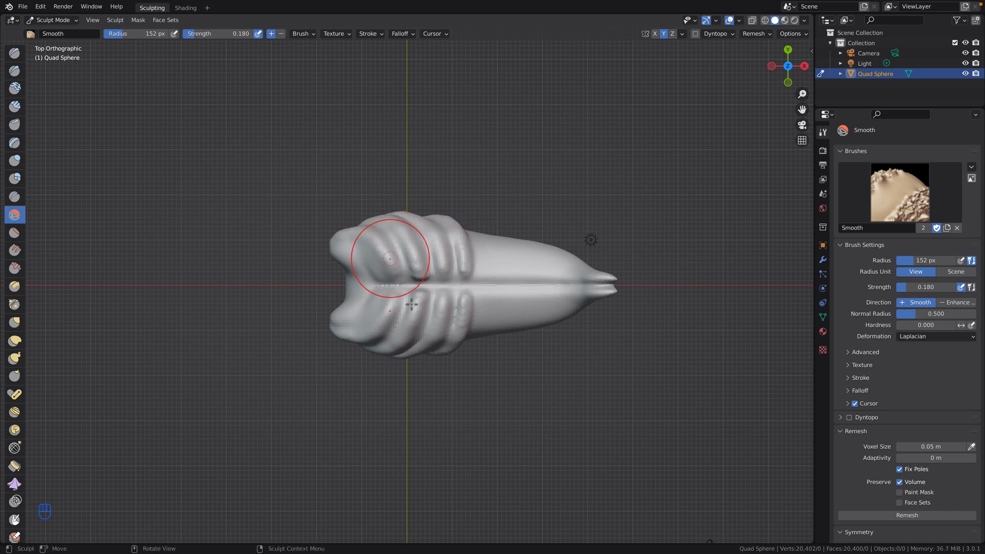
{"action": "mouse_move", "coordinate": [405, 326]}
{"action": "left_mouse_down"}
{"action": "mouse_move", "coordinate": [391, 332]}
{"action": "mouse_move", "coordinate": [404, 313]}
{"action": "mouse_move", "coordinate": [456, 328]}
{"action": "left_mouse_up"}
{"action": "middle_click_drag", "start_coordinate": [456, 327], "coordinate": [467, 285]}
{"action": "scroll", "coordinate": [468, 285], "scroll_direction": "up", "scroll_amount": 1}
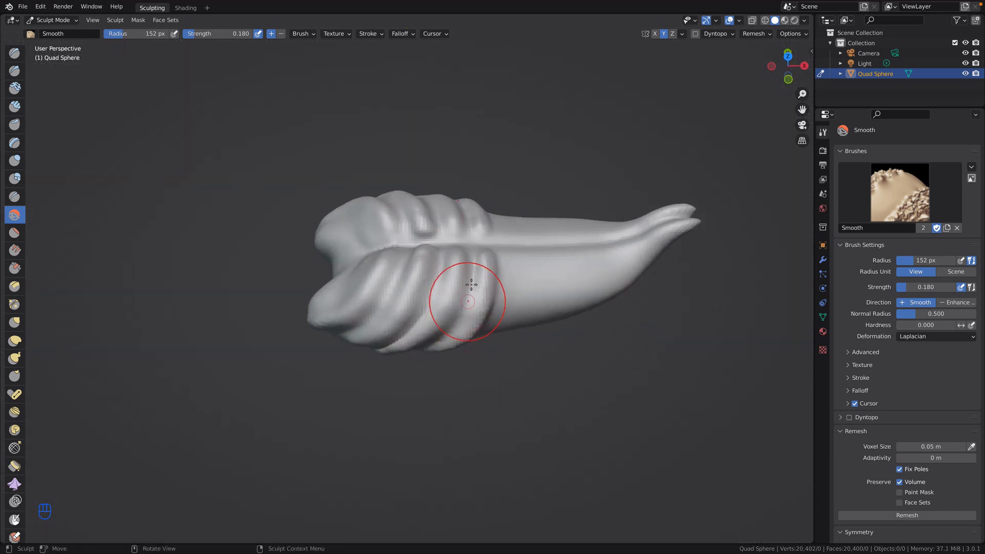
{"action": "left_click_drag", "start_coordinate": [475, 280], "coordinate": [475, 283]}
{"action": "left_click_drag", "start_coordinate": [423, 336], "coordinate": [414, 326]}
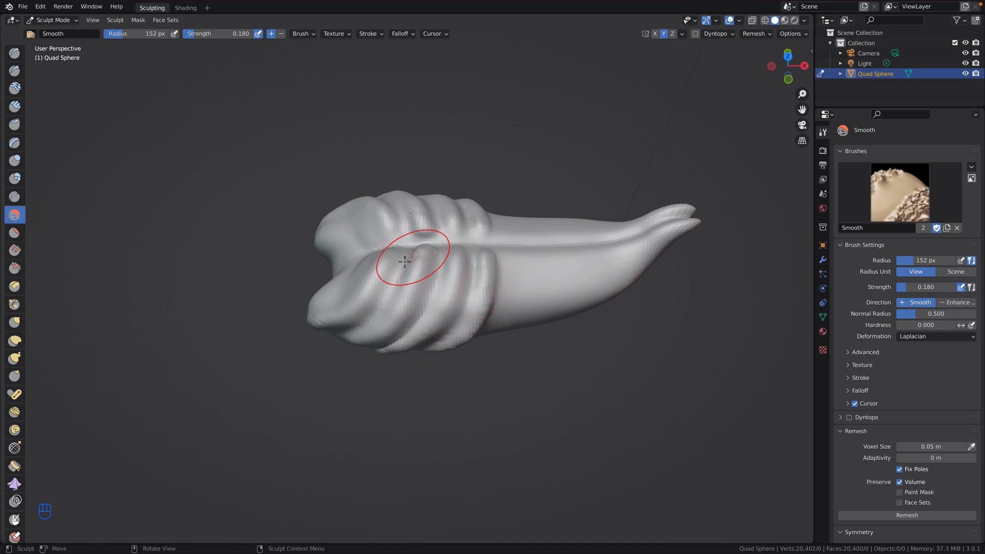
Smooth the lower side of the ridged end, enlarging the Smooth brush radius to 500 px
{"action": "mouse_move", "coordinate": [370, 403]}
{"action": "middle_mouse_down"}
{"action": "mouse_move", "coordinate": [485, 389]}
{"action": "mouse_move", "coordinate": [423, 312]}
{"action": "mouse_move", "coordinate": [337, 319]}
{"action": "mouse_move", "coordinate": [380, 282]}
{"action": "mouse_move", "coordinate": [375, 321]}
{"action": "middle_mouse_up"}
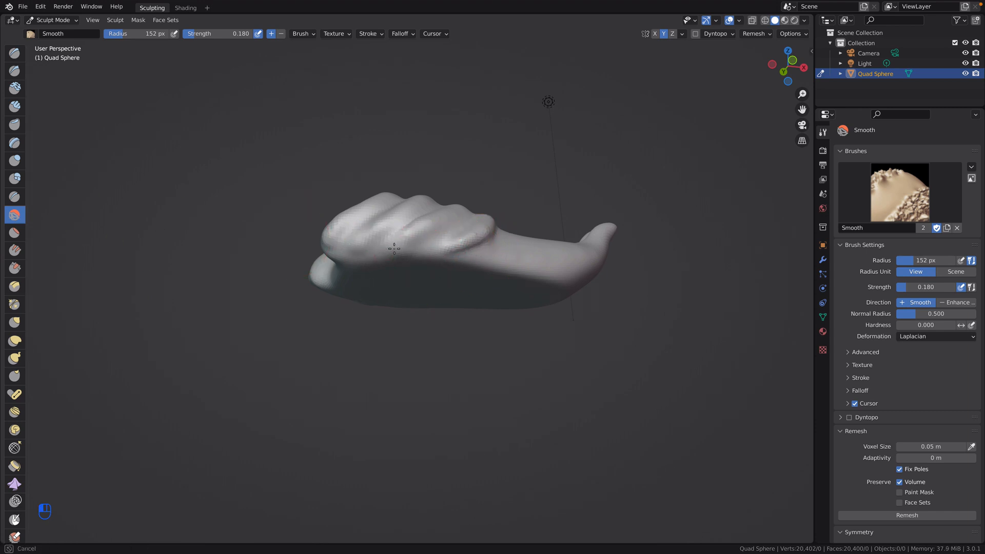
{"action": "mouse_move", "coordinate": [445, 331]}
{"action": "middle_mouse_down"}
{"action": "mouse_move", "coordinate": [374, 352]}
{"action": "mouse_move", "coordinate": [406, 262]}
{"action": "middle_mouse_up"}
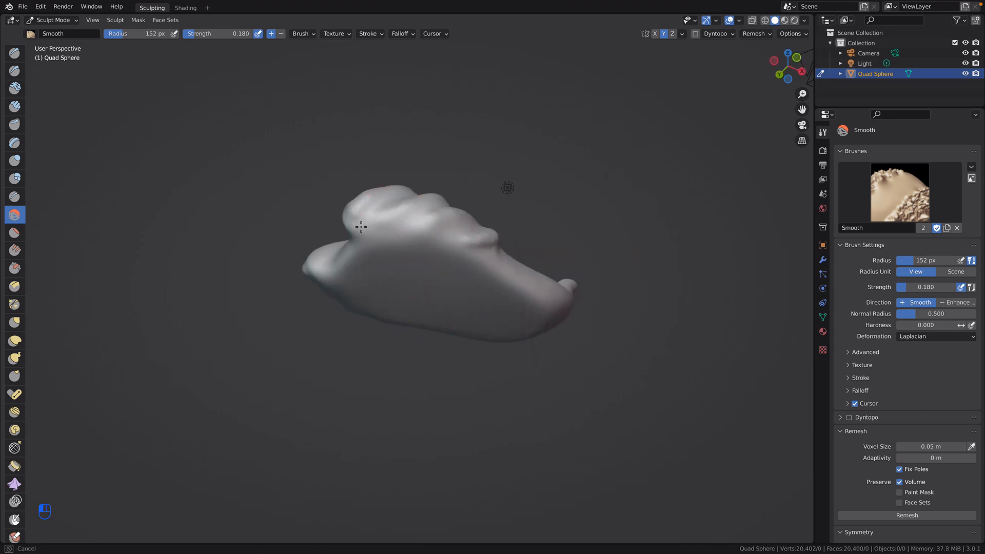
{"action": "key", "text": "f"}
{"action": "left_click", "coordinate": [450, 399]}
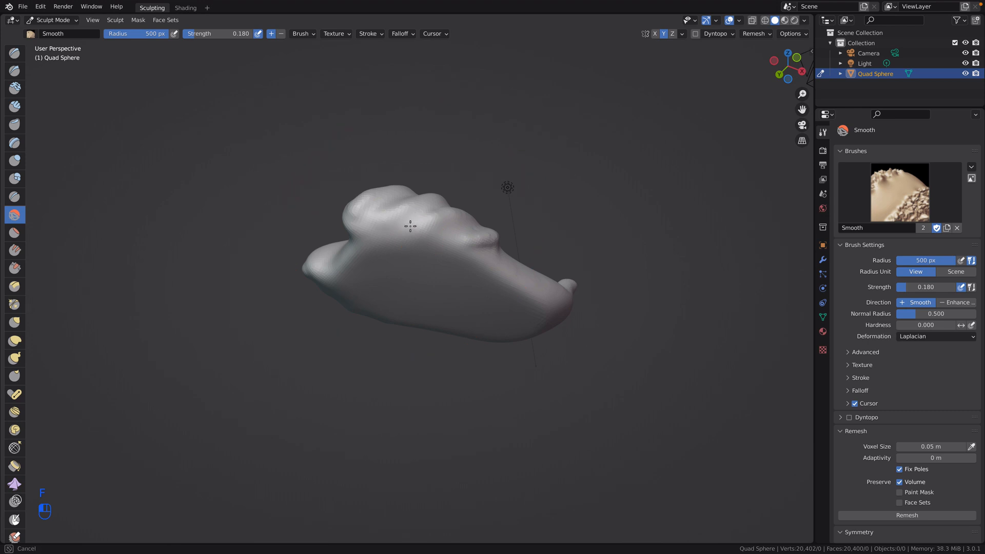
{"action": "mouse_move", "coordinate": [491, 254]}
{"action": "middle_mouse_down"}
{"action": "mouse_move", "coordinate": [344, 416]}
{"action": "mouse_move", "coordinate": [614, 443]}
{"action": "mouse_move", "coordinate": [490, 485]}
{"action": "mouse_move", "coordinate": [471, 477]}
{"action": "middle_mouse_up"}
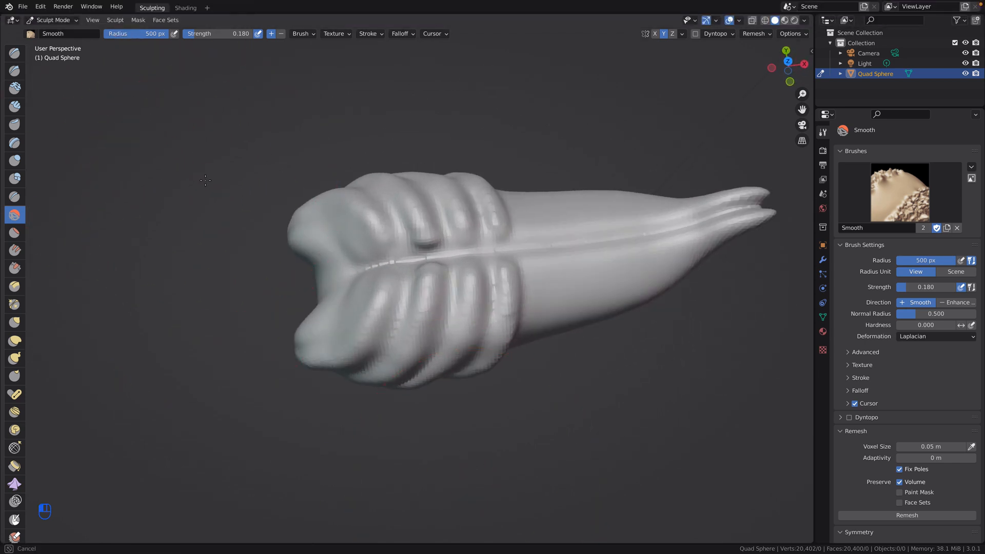
Reduce the Smooth brush radius to 138 px and smooth the jagged crease running along the model's centre
{"action": "right_click", "coordinate": [174, 114]}
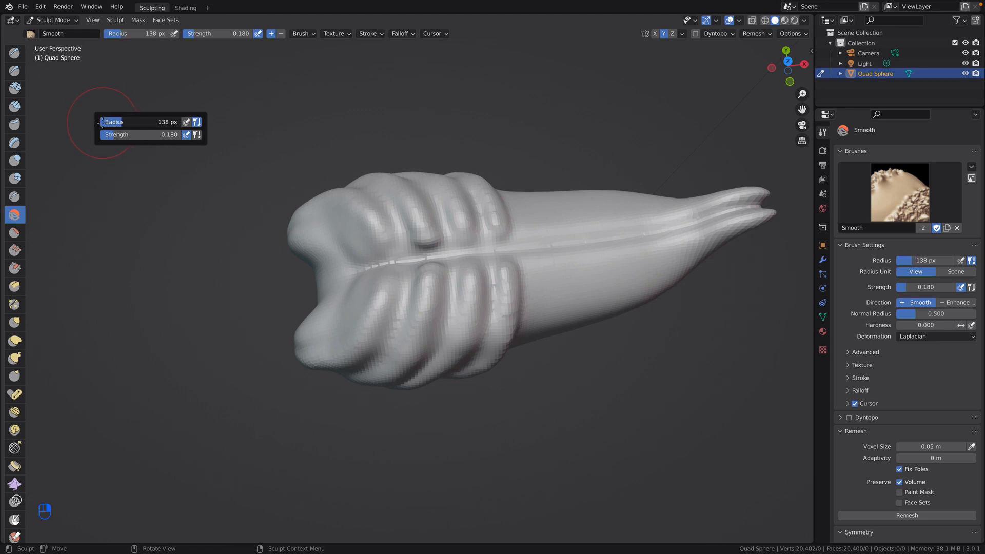
{"action": "mouse_move", "coordinate": [364, 268]}
{"action": "left_mouse_down"}
{"action": "mouse_move", "coordinate": [410, 261]}
{"action": "mouse_move", "coordinate": [380, 261]}
{"action": "left_mouse_up"}
{"action": "mouse_move", "coordinate": [440, 251]}
{"action": "left_mouse_down"}
{"action": "mouse_move", "coordinate": [556, 240]}
{"action": "mouse_move", "coordinate": [539, 247]}
{"action": "left_mouse_up"}
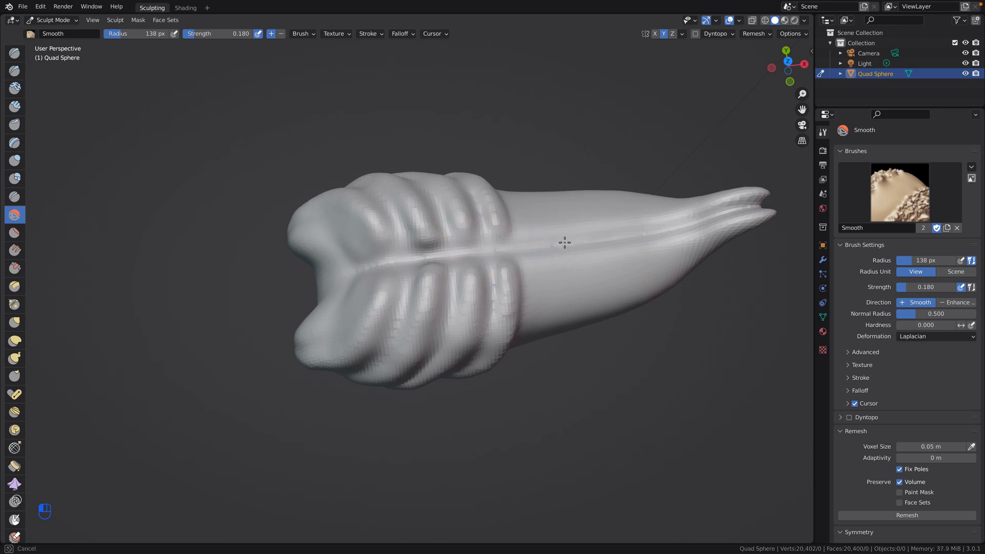
Remesh the sculpt, once at the present voxel size and again with the voxel size set to 0.04 m
{"action": "mouse_move", "coordinate": [505, 398]}
{"action": "middle_mouse_down"}
{"action": "mouse_move", "coordinate": [431, 345]}
{"action": "mouse_move", "coordinate": [294, 338]}
{"action": "mouse_move", "coordinate": [542, 354]}
{"action": "middle_mouse_up"}
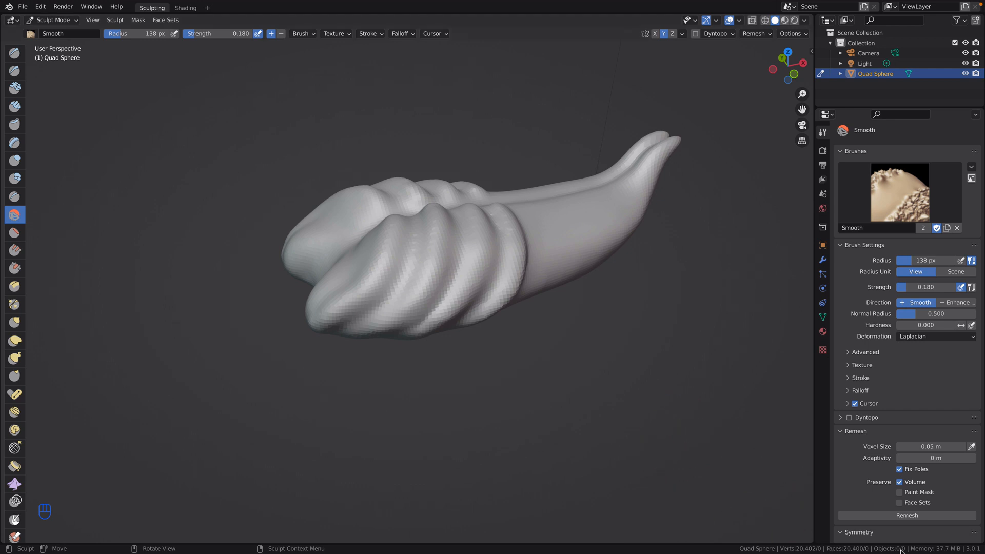
{"action": "left_click", "coordinate": [890, 519]}
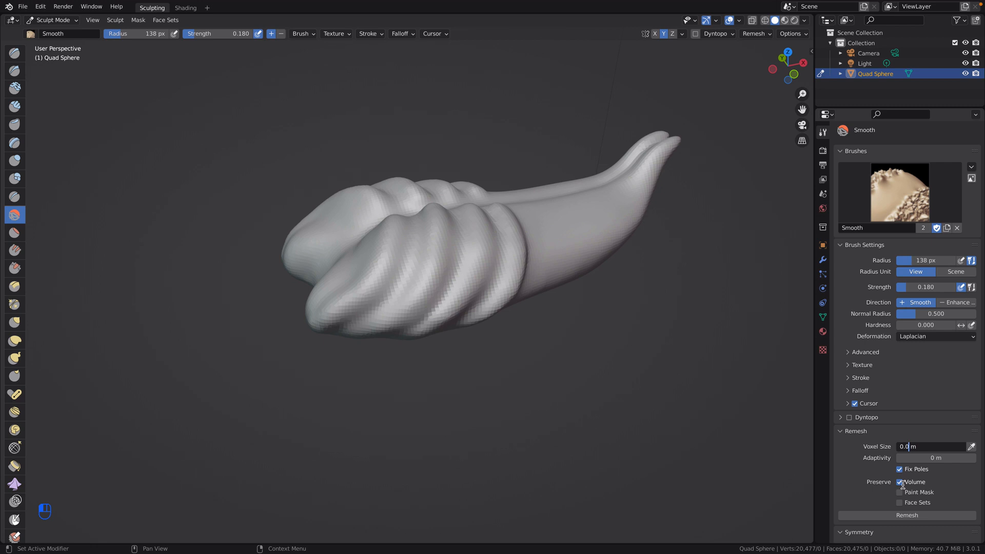
{"action": "left_click", "coordinate": [884, 518]}
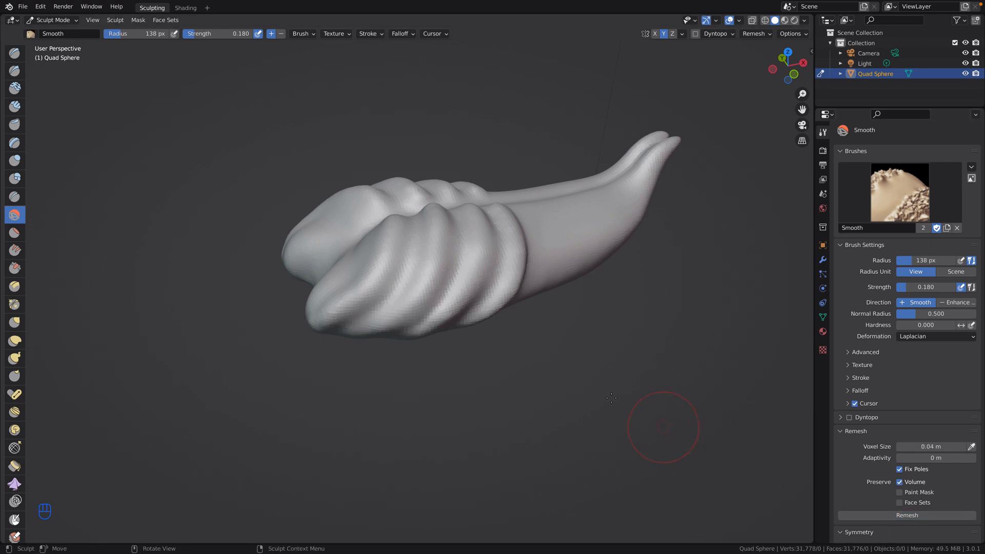
Smooth the central crease of the remeshed model from the ridged end out to the forked tip
{"action": "middle_click_drag", "start_coordinate": [660, 429], "coordinate": [529, 286]}
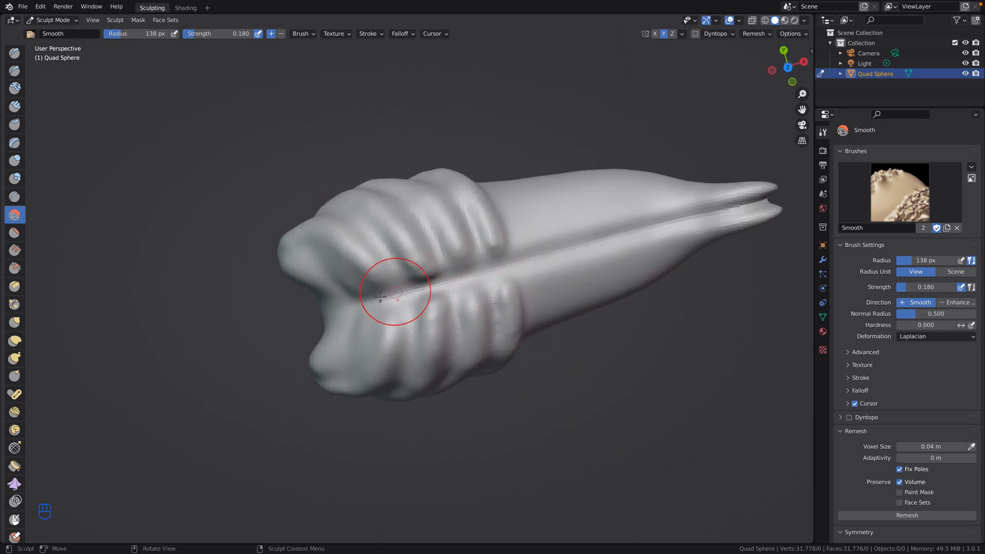
{"action": "left_click_drag", "start_coordinate": [381, 297], "coordinate": [386, 299]}
{"action": "mouse_move", "coordinate": [594, 257]}
{"action": "left_mouse_down"}
{"action": "mouse_move", "coordinate": [644, 236]}
{"action": "mouse_move", "coordinate": [631, 233]}
{"action": "mouse_move", "coordinate": [689, 222]}
{"action": "left_mouse_up"}
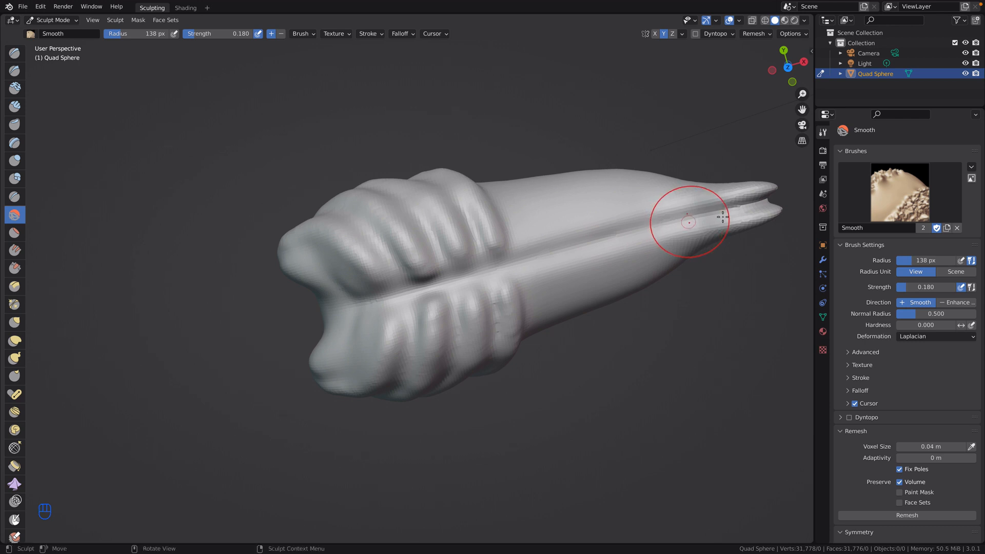
{"action": "left_click_drag", "start_coordinate": [750, 209], "coordinate": [680, 215]}
{"action": "mouse_move", "coordinate": [622, 436]}
{"action": "middle_mouse_down"}
{"action": "mouse_move", "coordinate": [503, 373]}
{"action": "mouse_move", "coordinate": [375, 387]}
{"action": "middle_mouse_up"}
{"action": "middle_click_drag", "start_coordinate": [375, 416], "coordinate": [448, 282]}
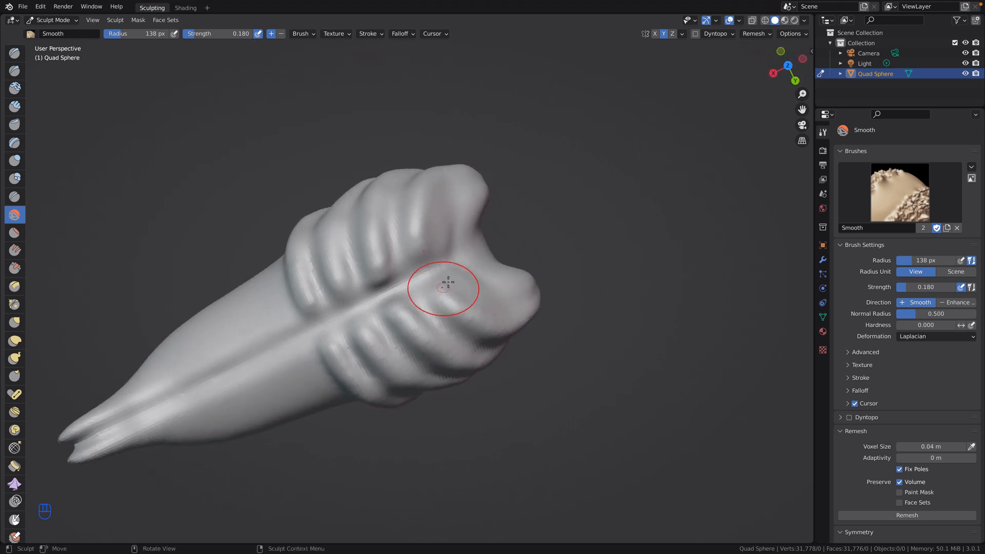
{"action": "left_click_drag", "start_coordinate": [442, 265], "coordinate": [450, 269]}
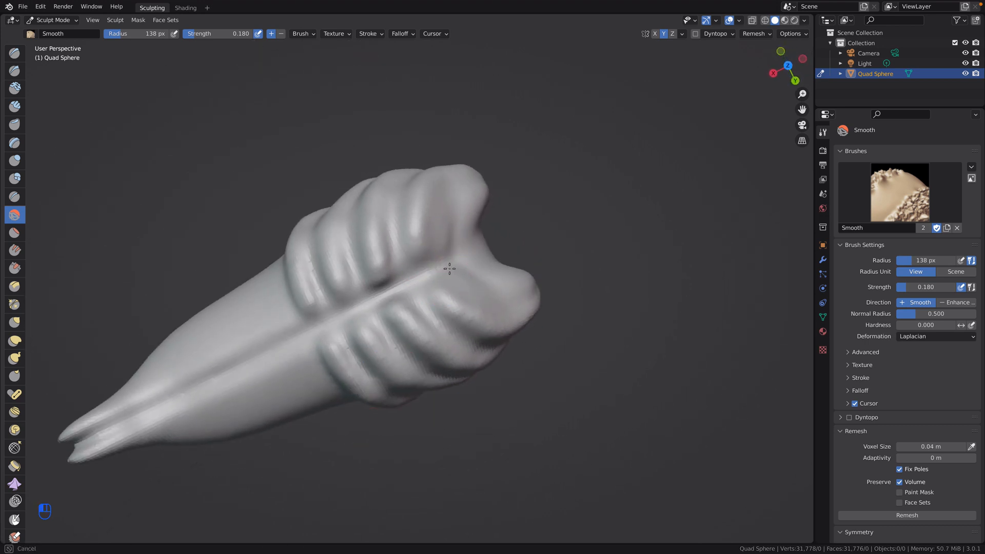
Turn off Y-axis mirroring for sculpting and switch to the Layer brush
{"action": "mouse_move", "coordinate": [449, 272]}
{"action": "middle_mouse_down"}
{"action": "mouse_move", "coordinate": [317, 277]}
{"action": "mouse_move", "coordinate": [508, 266]}
{"action": "mouse_move", "coordinate": [532, 303]}
{"action": "mouse_move", "coordinate": [610, 304]}
{"action": "mouse_move", "coordinate": [433, 308]}
{"action": "mouse_move", "coordinate": [310, 290]}
{"action": "mouse_move", "coordinate": [365, 306]}
{"action": "mouse_move", "coordinate": [489, 311]}
{"action": "mouse_move", "coordinate": [440, 300]}
{"action": "mouse_move", "coordinate": [450, 318]}
{"action": "middle_mouse_up"}
{"action": "scroll", "coordinate": [918, 446], "scroll_direction": "down", "scroll_amount": 5}
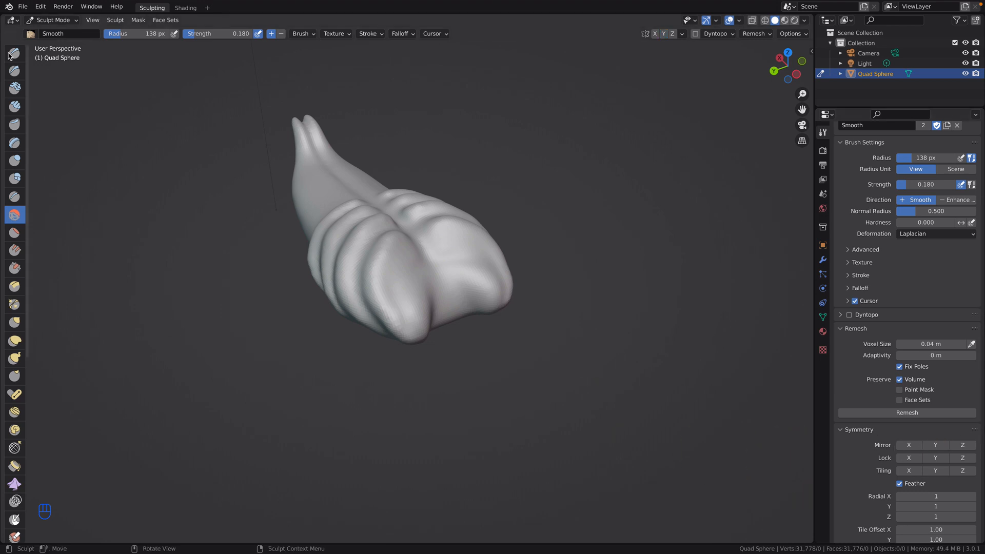
{"action": "left_click", "coordinate": [15, 144]}
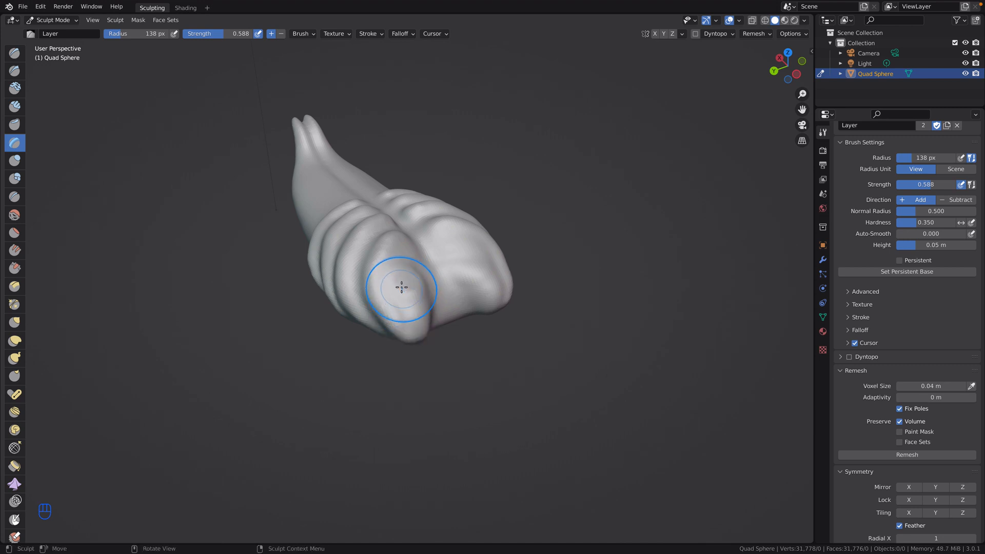
Build up a rounded raised bump on each of the two end lobes with the Layer brush at 138 px radius and 0.588 strength
{"action": "mouse_move", "coordinate": [413, 274]}
{"action": "middle_mouse_down"}
{"action": "mouse_move", "coordinate": [454, 297]}
{"action": "mouse_move", "coordinate": [485, 350]}
{"action": "mouse_move", "coordinate": [606, 284]}
{"action": "mouse_move", "coordinate": [493, 280]}
{"action": "middle_mouse_up"}
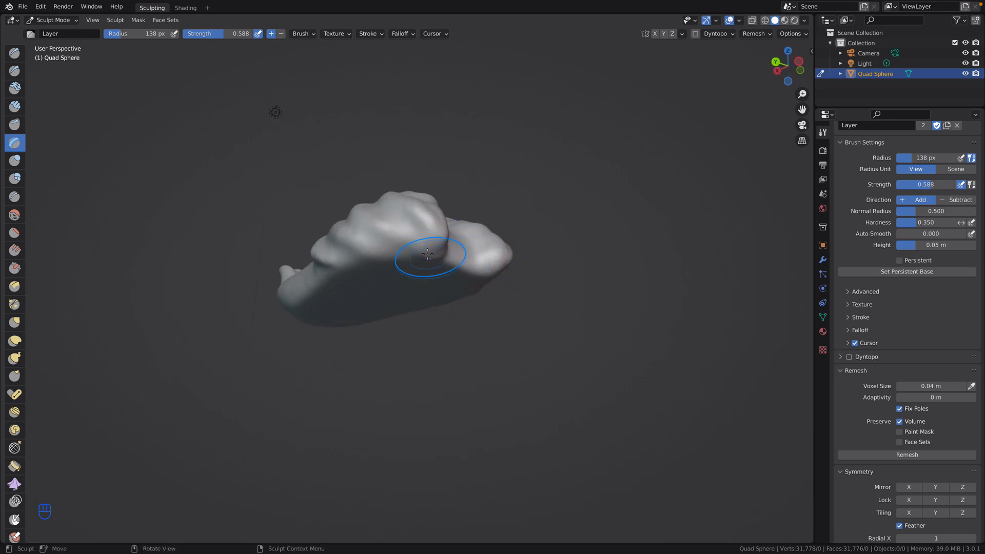
{"action": "left_click_drag", "start_coordinate": [427, 254], "coordinate": [432, 251]}
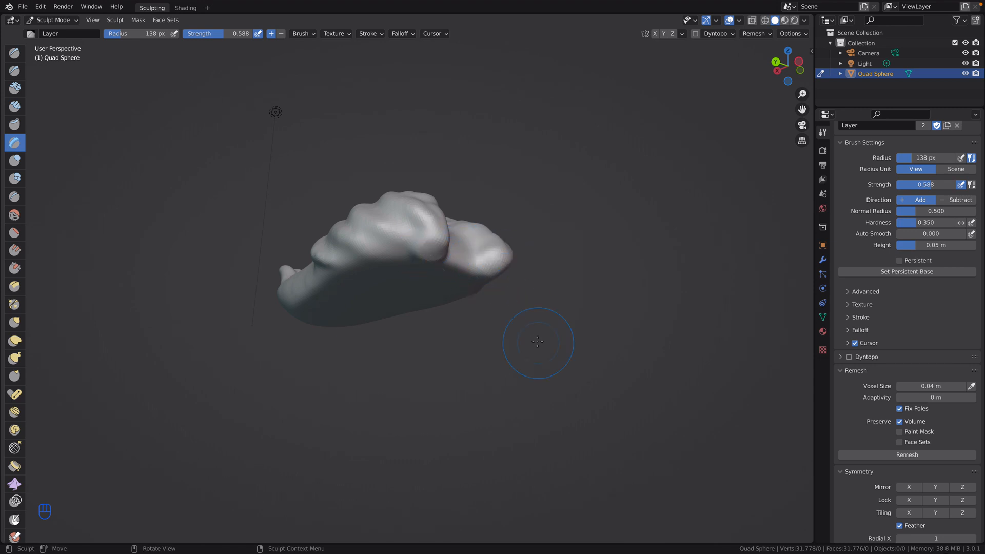
{"action": "middle_click_drag", "start_coordinate": [528, 354], "coordinate": [380, 351]}
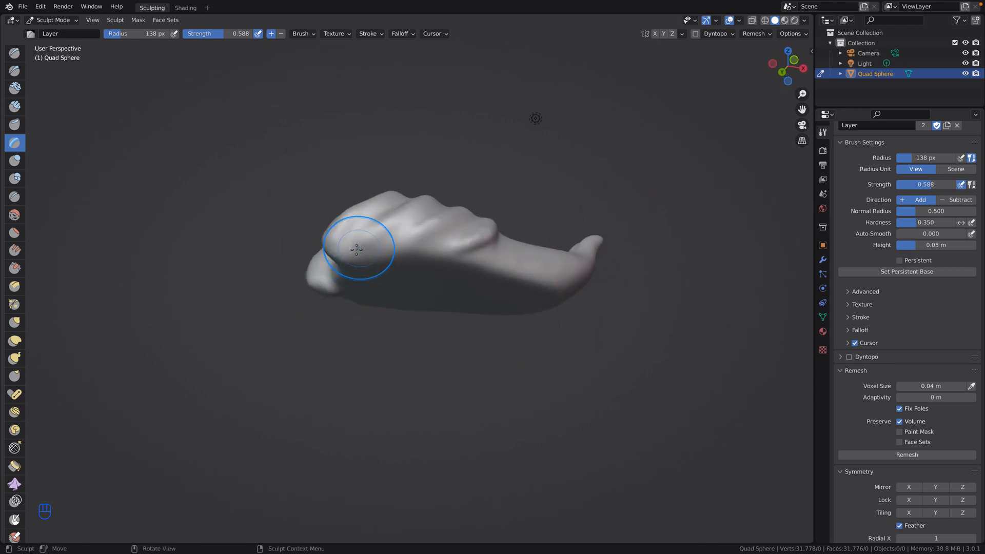
{"action": "mouse_move", "coordinate": [315, 293]}
{"action": "middle_mouse_down"}
{"action": "mouse_move", "coordinate": [466, 338]}
{"action": "mouse_move", "coordinate": [399, 269]}
{"action": "mouse_move", "coordinate": [506, 172]}
{"action": "mouse_move", "coordinate": [452, 388]}
{"action": "middle_mouse_up"}
{"action": "left_click_drag", "start_coordinate": [393, 363], "coordinate": [368, 325]}
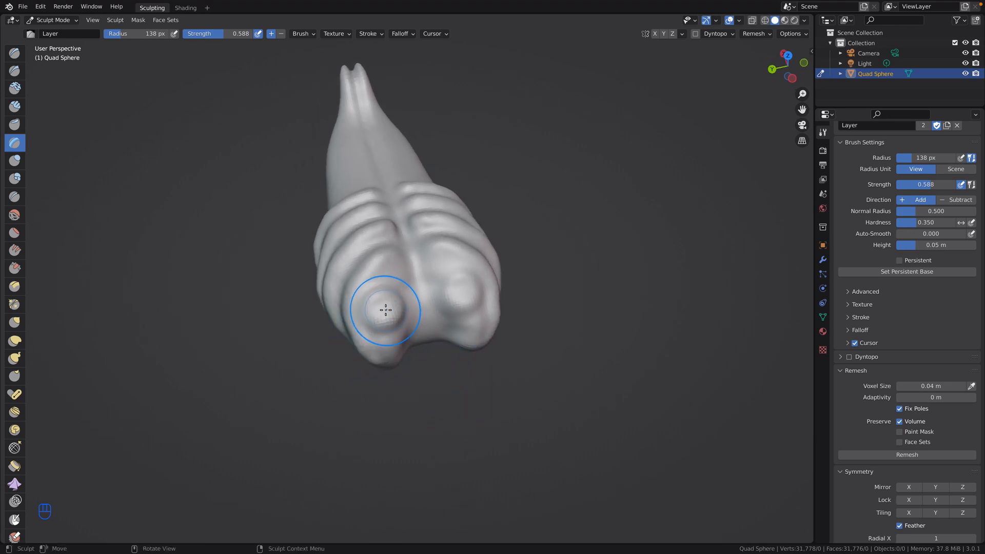
Add more height to the rounded bump on the end lobe with the Layer brush
{"action": "mouse_move", "coordinate": [455, 302]}
{"action": "left_mouse_down"}
{"action": "mouse_move", "coordinate": [460, 292]}
{"action": "mouse_move", "coordinate": [467, 300]}
{"action": "left_mouse_up"}
{"action": "mouse_move", "coordinate": [561, 325]}
{"action": "middle_mouse_down"}
{"action": "mouse_move", "coordinate": [518, 291]}
{"action": "mouse_move", "coordinate": [447, 280]}
{"action": "middle_mouse_up"}
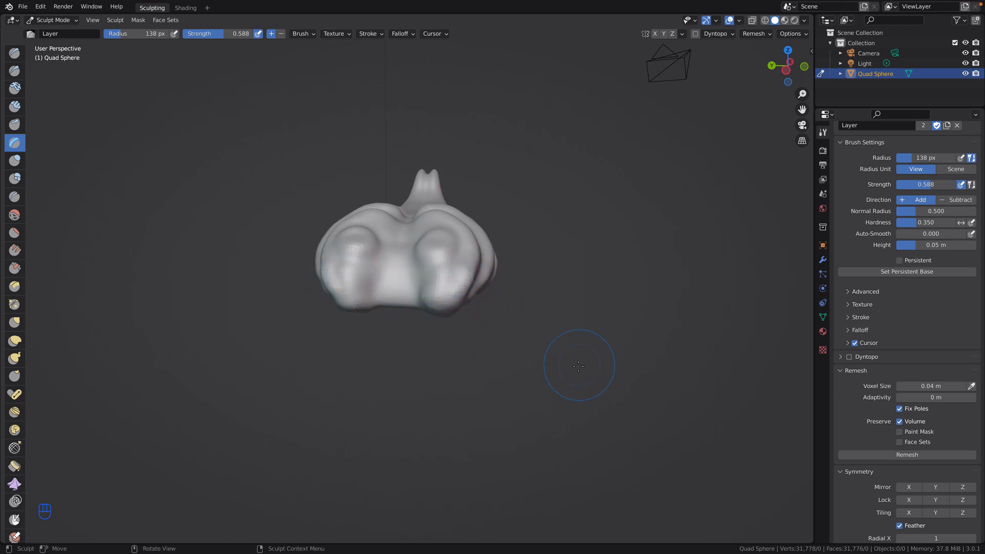
{"action": "mouse_move", "coordinate": [578, 365]}
{"action": "middle_mouse_down"}
{"action": "mouse_move", "coordinate": [393, 392]}
{"action": "mouse_move", "coordinate": [220, 341]}
{"action": "middle_mouse_up"}
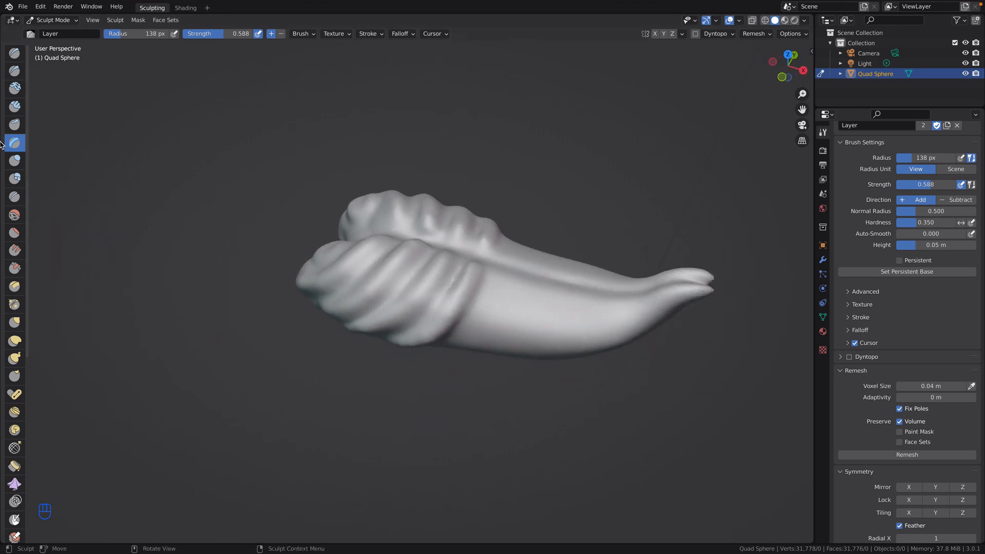
Swell the ridges bordering the smooth tapered body on both sides with the Inflate/Deflate brush at 138 px radius and 0.500 strength
{"action": "left_click", "coordinate": [14, 161]}
{"action": "middle_click_drag", "start_coordinate": [449, 465], "coordinate": [392, 283]}
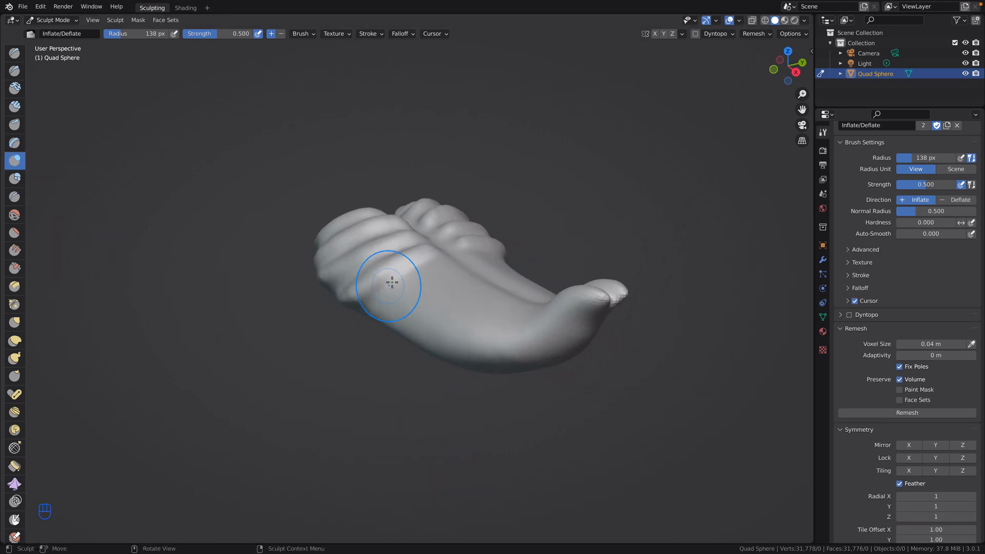
{"action": "left_click_drag", "start_coordinate": [413, 265], "coordinate": [343, 305]}
{"action": "middle_click_drag", "start_coordinate": [318, 361], "coordinate": [456, 362]}
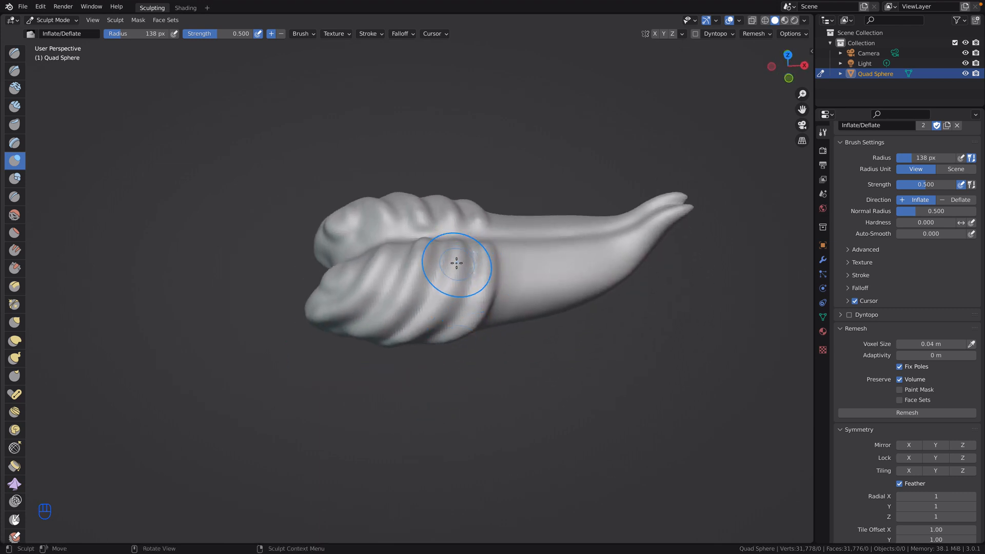
{"action": "left_click_drag", "start_coordinate": [456, 247], "coordinate": [430, 337]}
{"action": "mouse_move", "coordinate": [513, 388]}
{"action": "middle_mouse_down"}
{"action": "mouse_move", "coordinate": [373, 389]}
{"action": "mouse_move", "coordinate": [318, 367]}
{"action": "middle_mouse_up"}
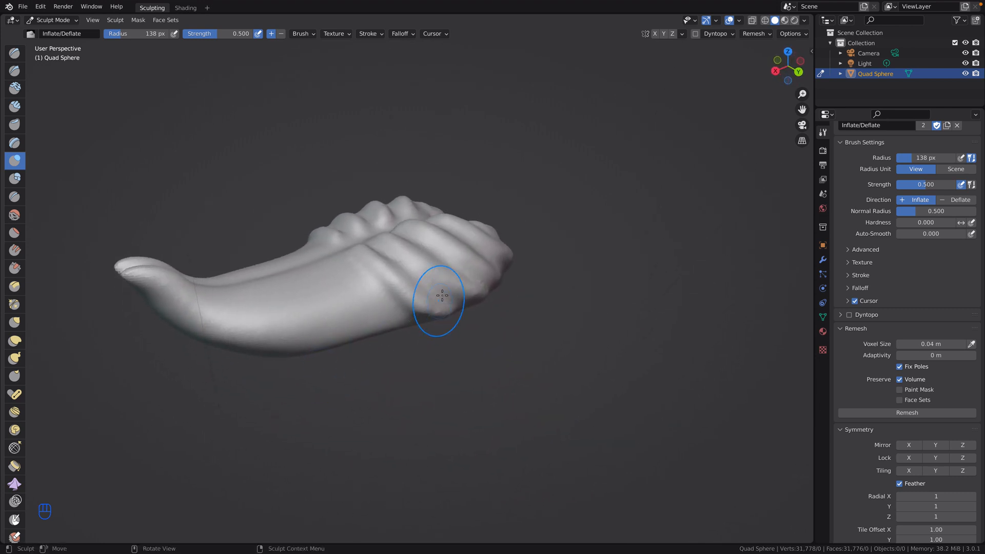
{"action": "mouse_move", "coordinate": [446, 284]}
{"action": "left_mouse_down"}
{"action": "mouse_move", "coordinate": [428, 300]}
{"action": "mouse_move", "coordinate": [488, 341]}
{"action": "left_mouse_up"}
{"action": "mouse_move", "coordinate": [507, 353]}
{"action": "middle_mouse_down"}
{"action": "mouse_move", "coordinate": [379, 314]}
{"action": "mouse_move", "coordinate": [380, 359]}
{"action": "mouse_move", "coordinate": [359, 393]}
{"action": "middle_mouse_up"}
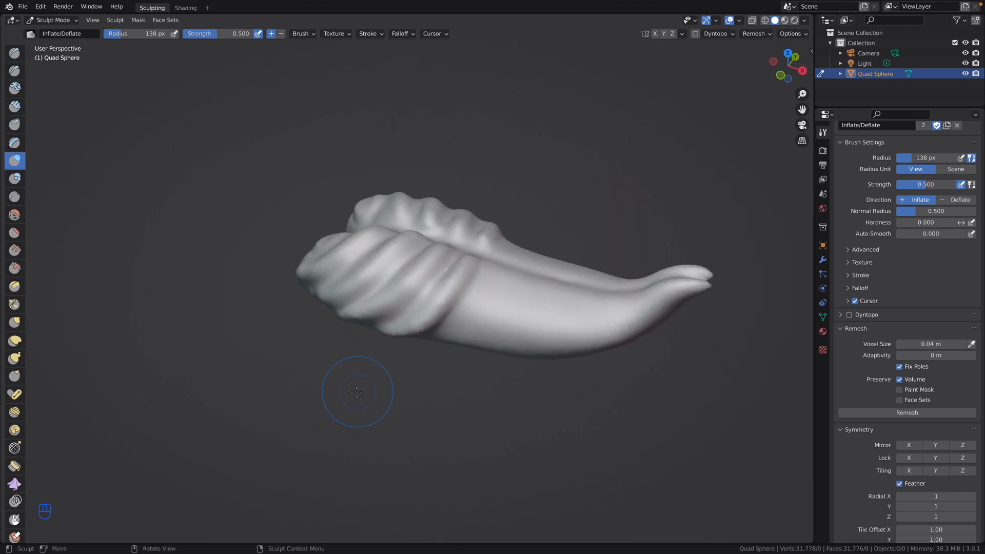
Smooth the swollen ridge next to the tapered body at 0.180 strength and remesh the sculpt with a 0.04 m voxel size
{"action": "left_click", "coordinate": [8, 215]}
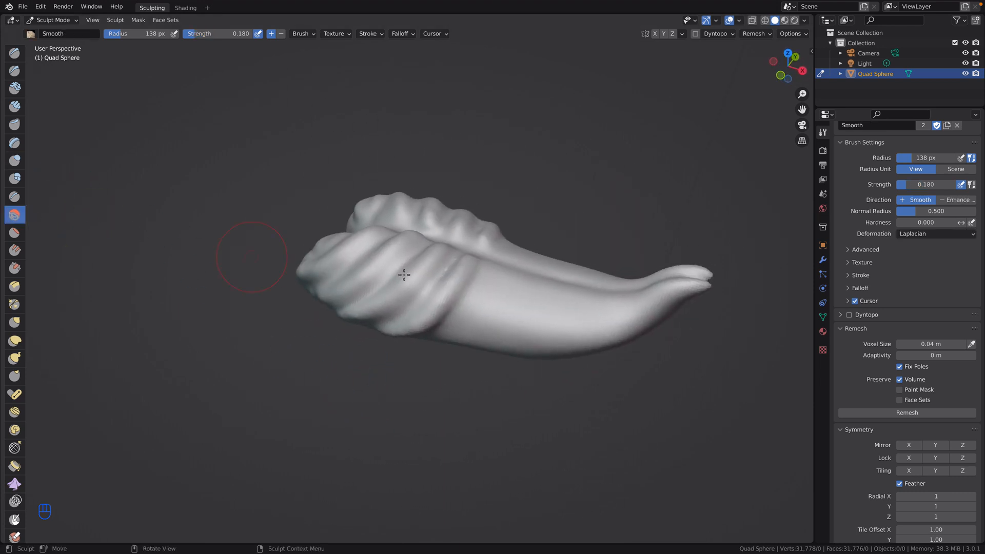
{"action": "left_click_drag", "start_coordinate": [460, 263], "coordinate": [435, 285]}
{"action": "mouse_move", "coordinate": [472, 403]}
{"action": "middle_mouse_down"}
{"action": "mouse_move", "coordinate": [457, 405]}
{"action": "mouse_move", "coordinate": [490, 411]}
{"action": "mouse_move", "coordinate": [473, 397]}
{"action": "middle_mouse_up"}
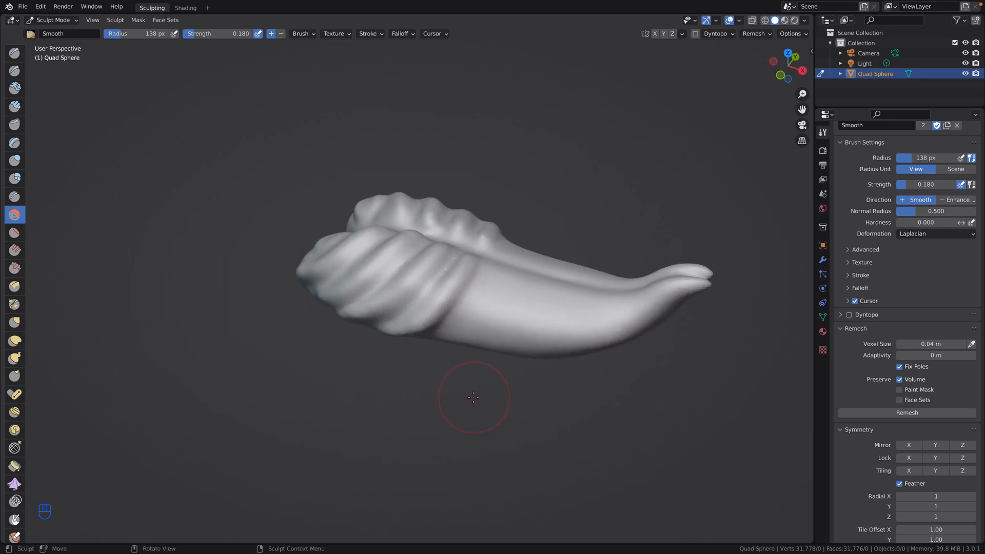
{"action": "left_click", "coordinate": [876, 413]}
{"action": "mouse_move", "coordinate": [645, 441]}
{"action": "middle_mouse_down"}
{"action": "mouse_move", "coordinate": [498, 445]}
{"action": "mouse_move", "coordinate": [665, 393]}
{"action": "middle_mouse_up"}
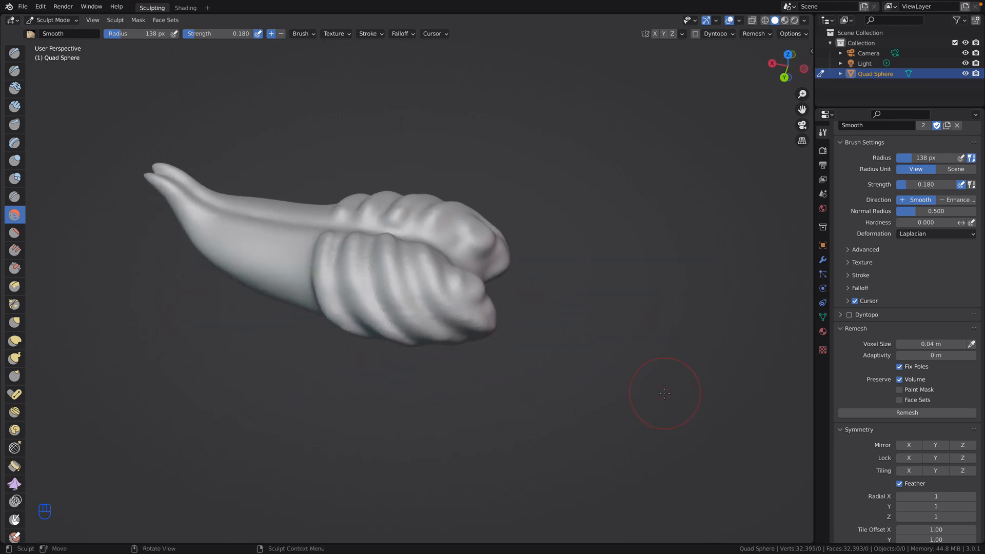
Create a new brush texture of type Distorted Noise for the Smooth brush
{"action": "left_click", "coordinate": [823, 350]}
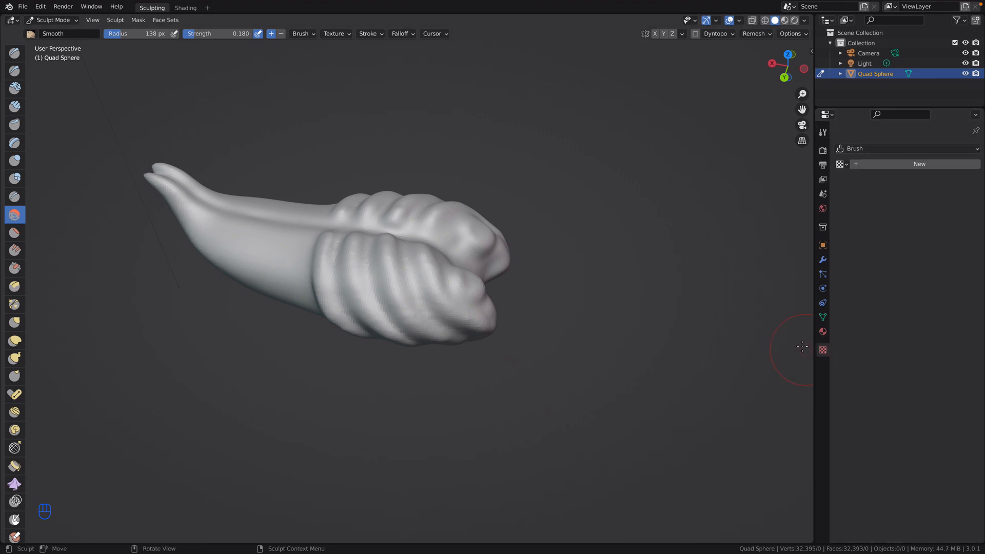
{"action": "left_click", "coordinate": [856, 164]}
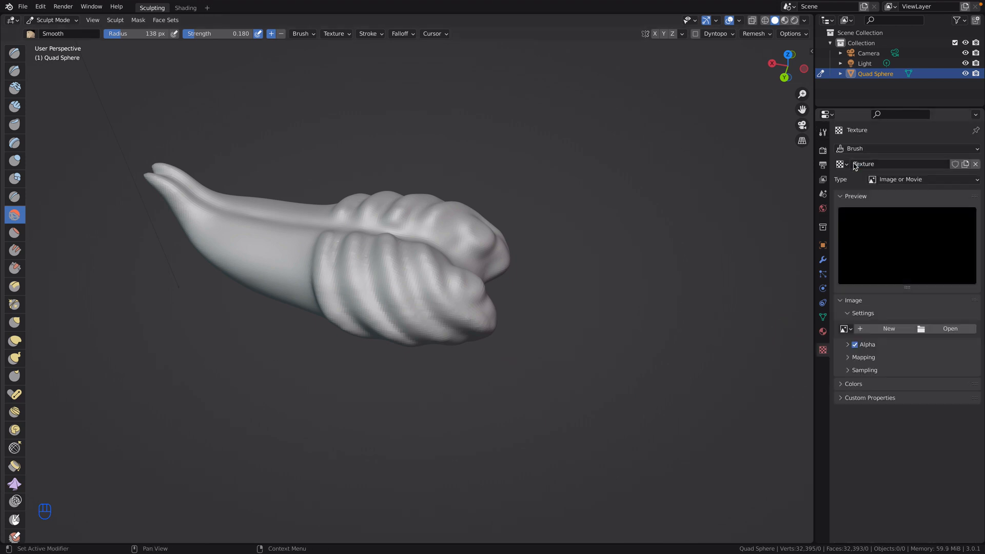
{"action": "left_click", "coordinate": [921, 179]}
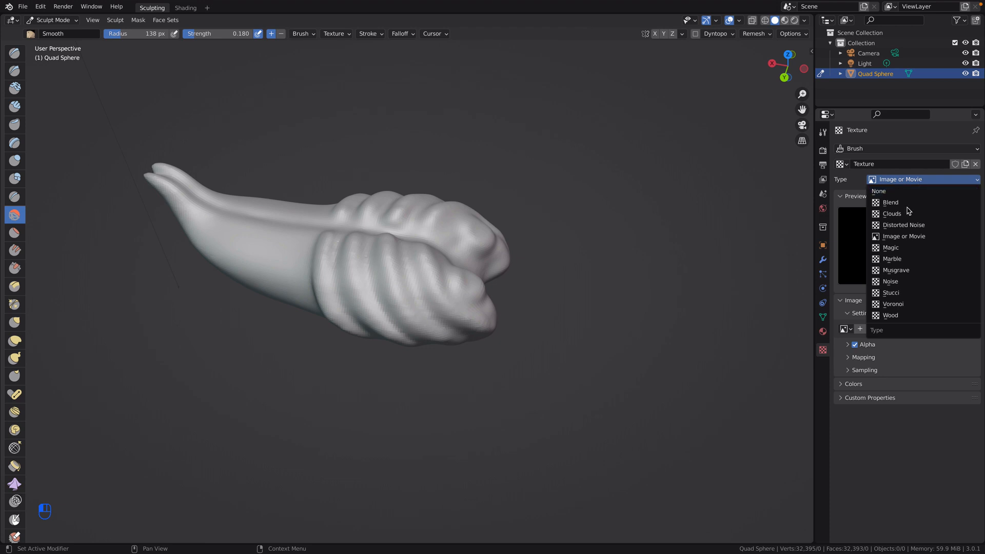
{"action": "left_click", "coordinate": [906, 224]}
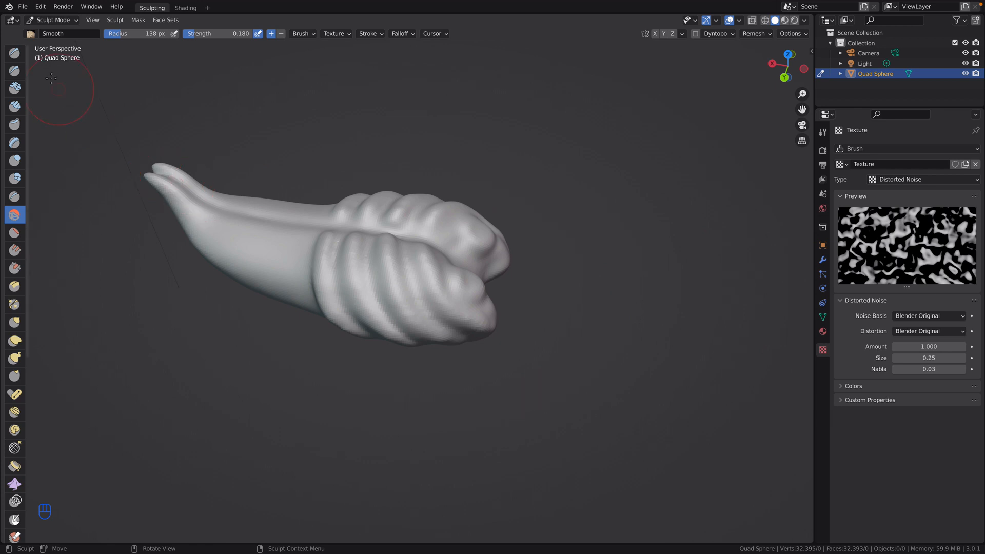
Switch to the Draw brush and give it a new Distorted Noise texture with its size set to 0.17
{"action": "left_click", "coordinate": [20, 52]}
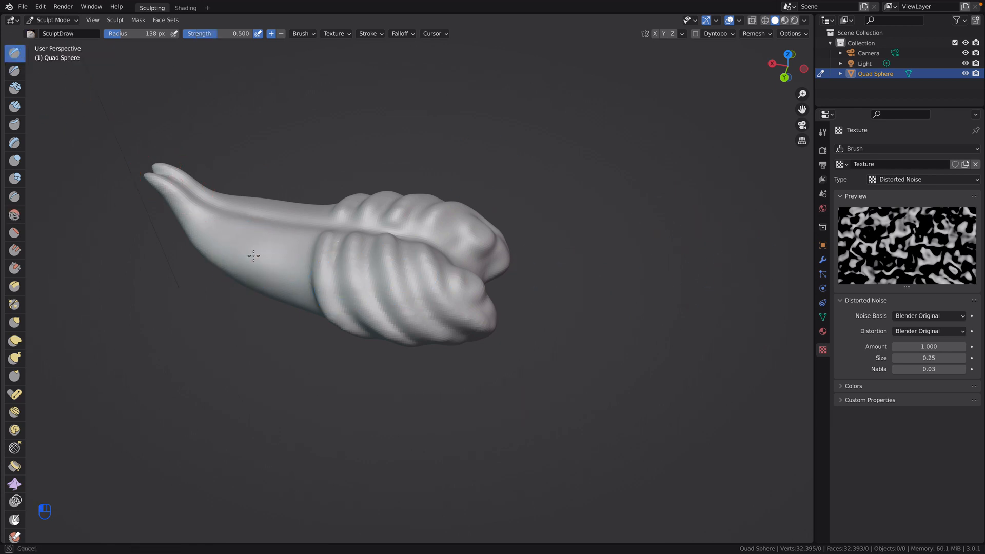
{"action": "key", "text": "super+z"}
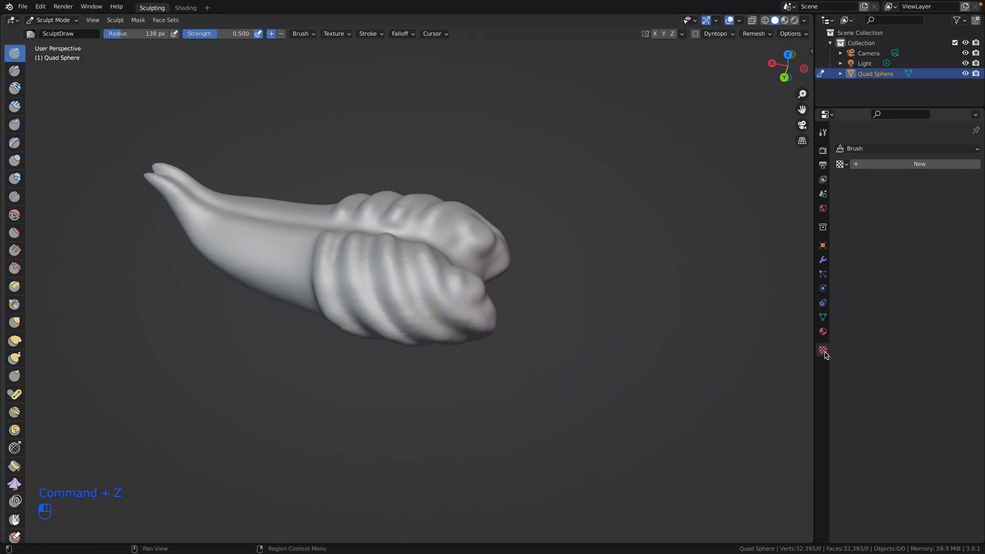
{"action": "left_click", "coordinate": [871, 165]}
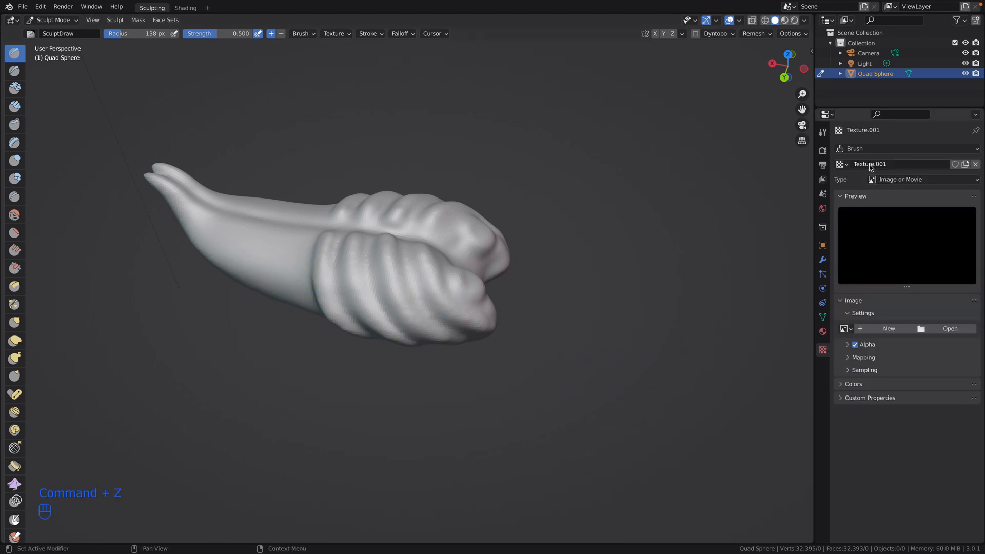
{"action": "left_click", "coordinate": [902, 180]}
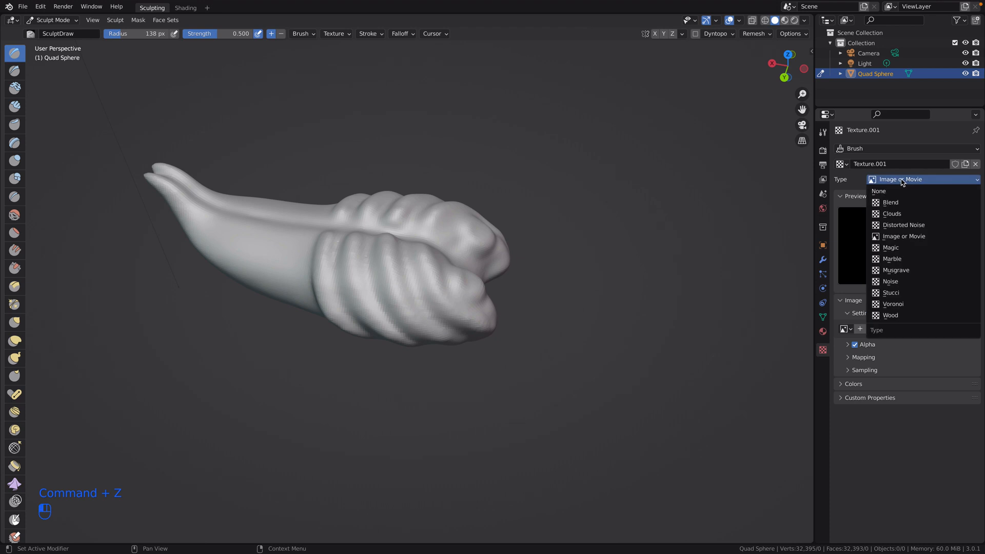
{"action": "left_click", "coordinate": [904, 226]}
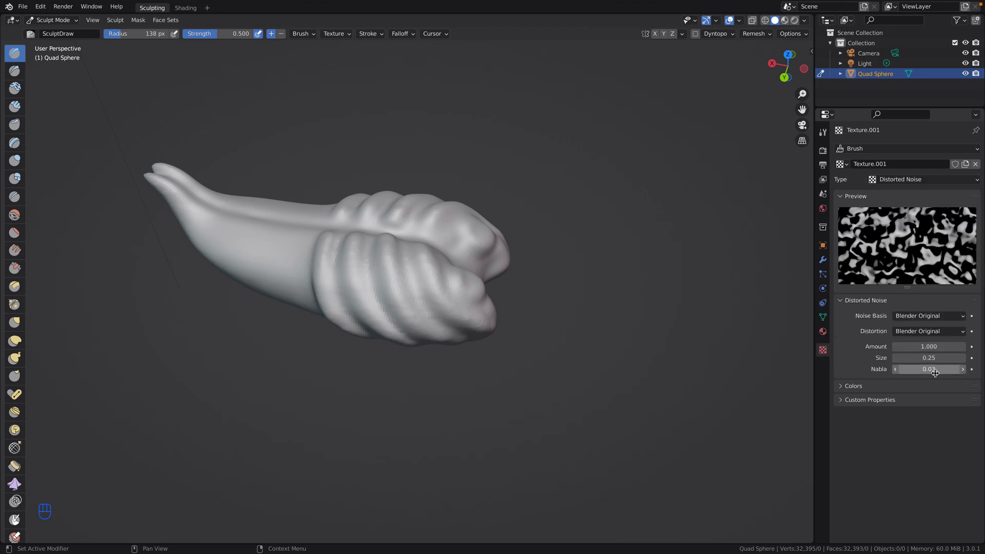
{"action": "left_click_drag", "start_coordinate": [911, 361], "coordinate": [889, 361]}
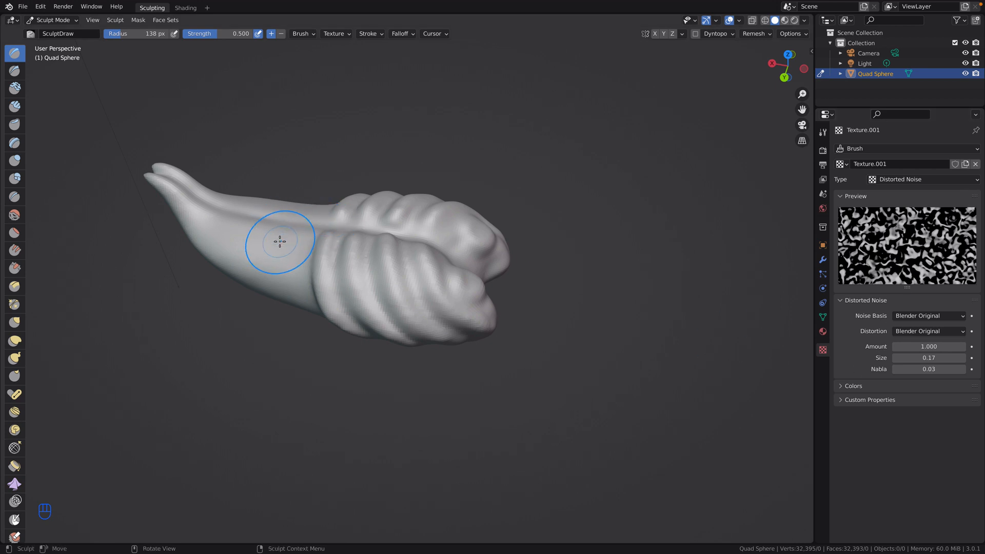
{"action": "left_click_drag", "start_coordinate": [279, 240], "coordinate": [281, 250]}
{"action": "middle_click_drag", "start_coordinate": [369, 313], "coordinate": [407, 428]}
{"action": "key", "text": "super+z"}
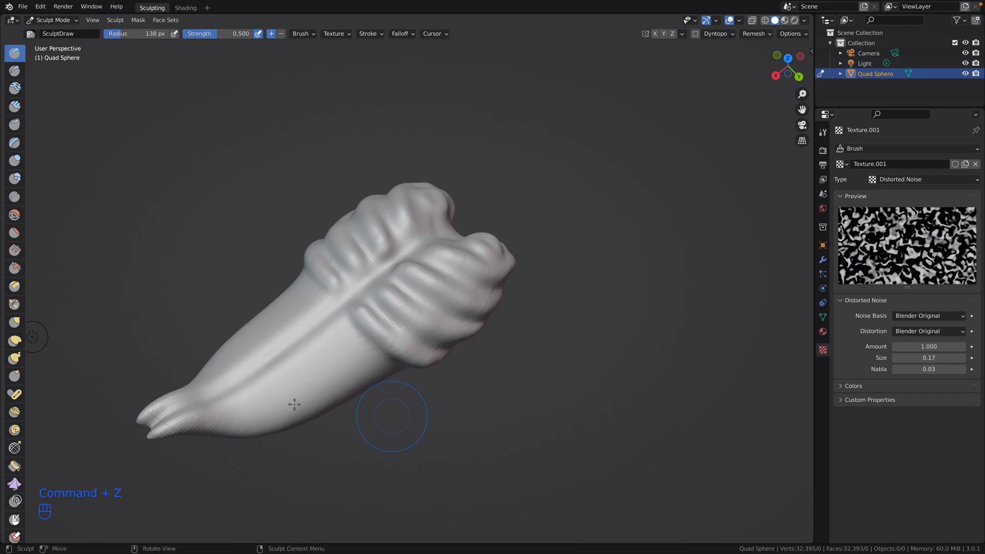
Set the Draw brush radius to 320 px and paint the noise texture over the top of the tapered body
{"action": "left_click_drag", "start_coordinate": [125, 33], "coordinate": [149, 36]}
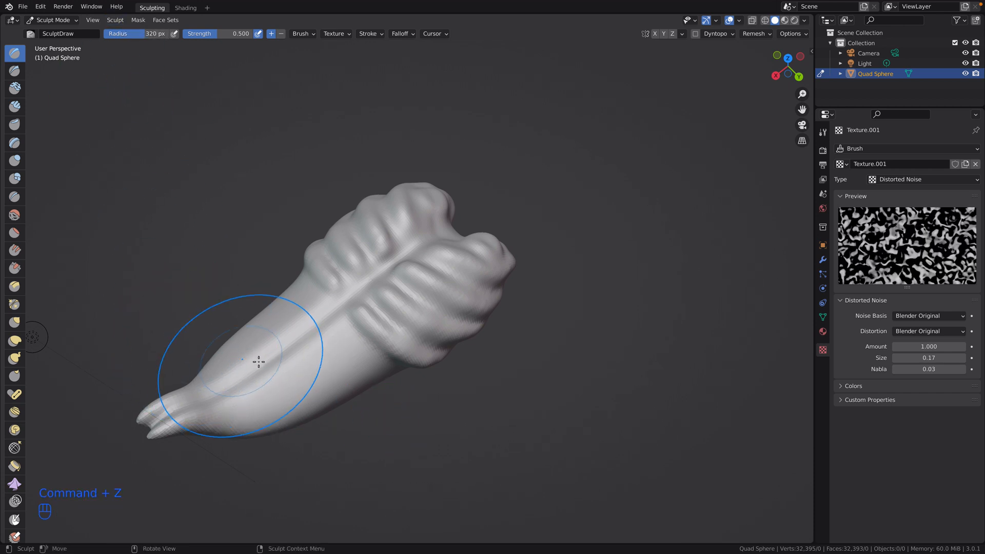
{"action": "mouse_move", "coordinate": [257, 359]}
{"action": "left_mouse_down"}
{"action": "mouse_move", "coordinate": [272, 333]}
{"action": "mouse_move", "coordinate": [352, 369]}
{"action": "mouse_move", "coordinate": [315, 387]}
{"action": "mouse_move", "coordinate": [271, 316]}
{"action": "mouse_move", "coordinate": [291, 283]}
{"action": "mouse_move", "coordinate": [209, 394]}
{"action": "mouse_move", "coordinate": [211, 411]}
{"action": "mouse_move", "coordinate": [149, 412]}
{"action": "mouse_move", "coordinate": [363, 447]}
{"action": "left_mouse_up"}
{"action": "middle_click_drag", "start_coordinate": [362, 446], "coordinate": [241, 307]}
{"action": "mouse_move", "coordinate": [241, 307]}
{"action": "left_mouse_down"}
{"action": "mouse_move", "coordinate": [231, 297]}
{"action": "mouse_move", "coordinate": [246, 303]}
{"action": "left_mouse_up"}
{"action": "middle_click_drag", "start_coordinate": [335, 409], "coordinate": [513, 277]}
{"action": "mouse_move", "coordinate": [567, 238]}
{"action": "left_mouse_down"}
{"action": "mouse_move", "coordinate": [516, 257]}
{"action": "mouse_move", "coordinate": [528, 297]}
{"action": "mouse_move", "coordinate": [561, 301]}
{"action": "left_mouse_up"}
{"action": "middle_click_drag", "start_coordinate": [561, 302], "coordinate": [563, 351]}
{"action": "left_click_drag", "start_coordinate": [539, 279], "coordinate": [521, 262]}
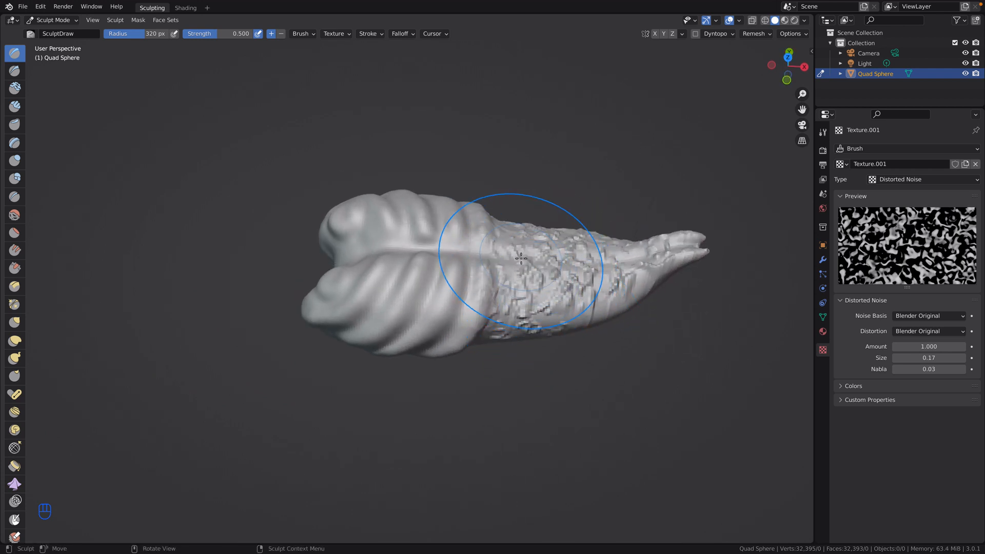
Extend the rough noise texture over the tapered body's sides, lower flanks and forked tip with the Draw brush at 0.500 strength
{"action": "middle_click_drag", "start_coordinate": [583, 352], "coordinate": [551, 326]}
{"action": "mouse_move", "coordinate": [552, 326]}
{"action": "left_mouse_down"}
{"action": "mouse_move", "coordinate": [594, 308]}
{"action": "mouse_move", "coordinate": [649, 374]}
{"action": "left_mouse_up"}
{"action": "mouse_move", "coordinate": [648, 374]}
{"action": "middle_mouse_down"}
{"action": "mouse_move", "coordinate": [563, 349]}
{"action": "mouse_move", "coordinate": [540, 297]}
{"action": "mouse_move", "coordinate": [575, 300]}
{"action": "middle_mouse_up"}
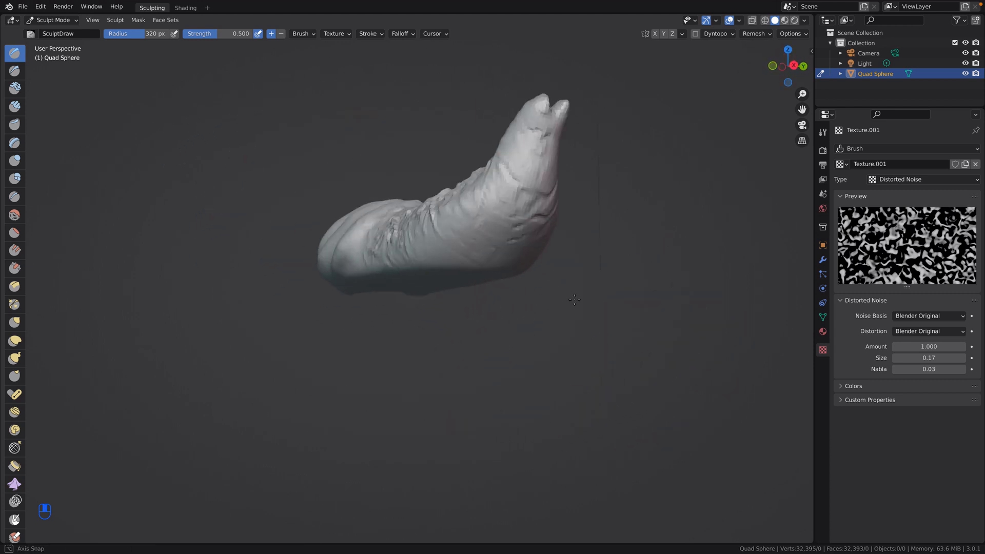
{"action": "left_click_drag", "start_coordinate": [549, 240], "coordinate": [532, 196]}
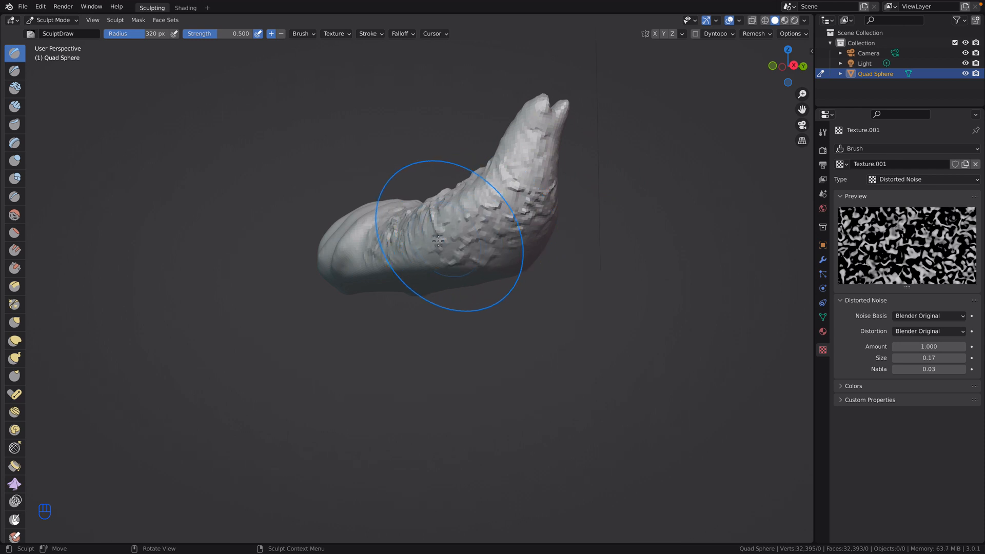
{"action": "middle_click_drag", "start_coordinate": [564, 301], "coordinate": [469, 294]}
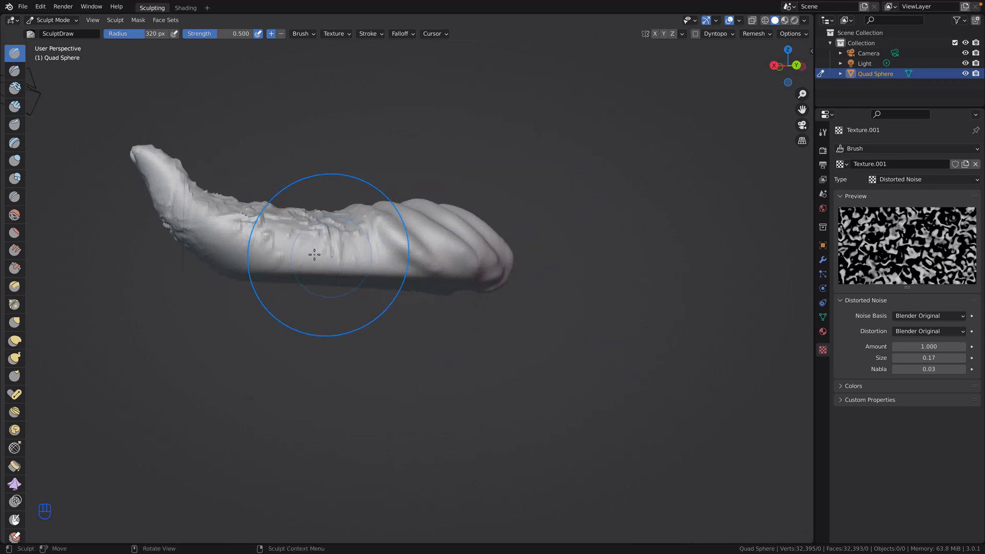
{"action": "mouse_move", "coordinate": [314, 255]}
{"action": "left_mouse_down"}
{"action": "mouse_move", "coordinate": [224, 241]}
{"action": "mouse_move", "coordinate": [154, 165]}
{"action": "mouse_move", "coordinate": [159, 180]}
{"action": "left_mouse_up"}
{"action": "mouse_move", "coordinate": [253, 363]}
{"action": "middle_mouse_down"}
{"action": "mouse_move", "coordinate": [359, 381]}
{"action": "mouse_move", "coordinate": [249, 371]}
{"action": "middle_mouse_up"}
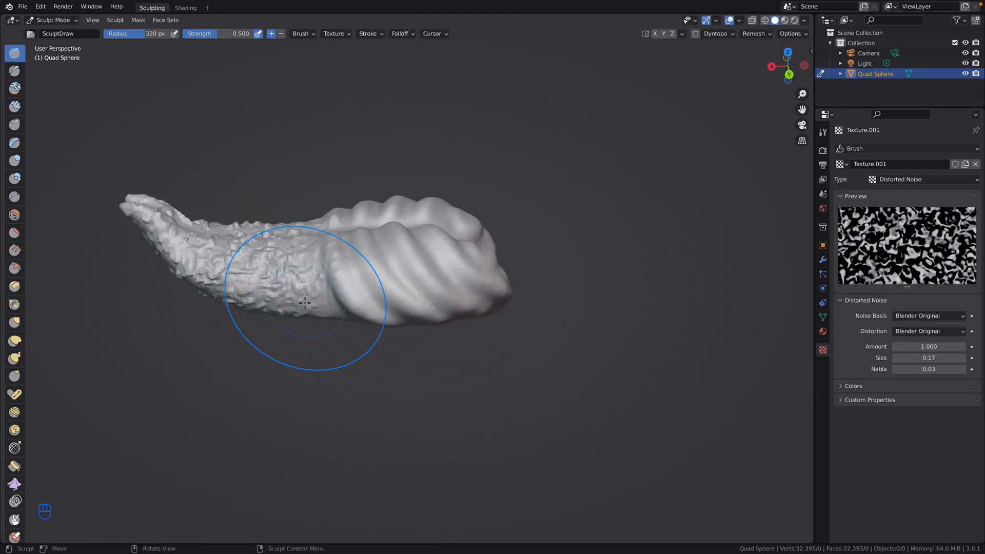
{"action": "mouse_move", "coordinate": [389, 326]}
{"action": "middle_mouse_down"}
{"action": "mouse_move", "coordinate": [165, 356]}
{"action": "mouse_move", "coordinate": [612, 370]}
{"action": "mouse_move", "coordinate": [627, 353]}
{"action": "middle_mouse_up"}
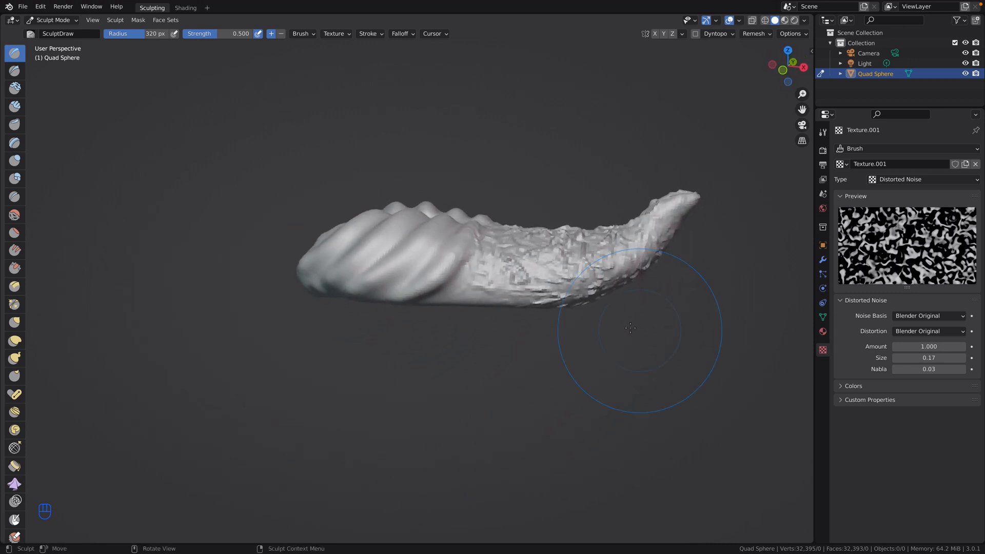
{"action": "left_click_drag", "start_coordinate": [492, 293], "coordinate": [486, 294]}
Lower the Draw brush strength to 0.190 and paint faint noise texture over the ridged lobes from both sides
{"action": "middle_click_drag", "start_coordinate": [578, 337], "coordinate": [353, 274]}
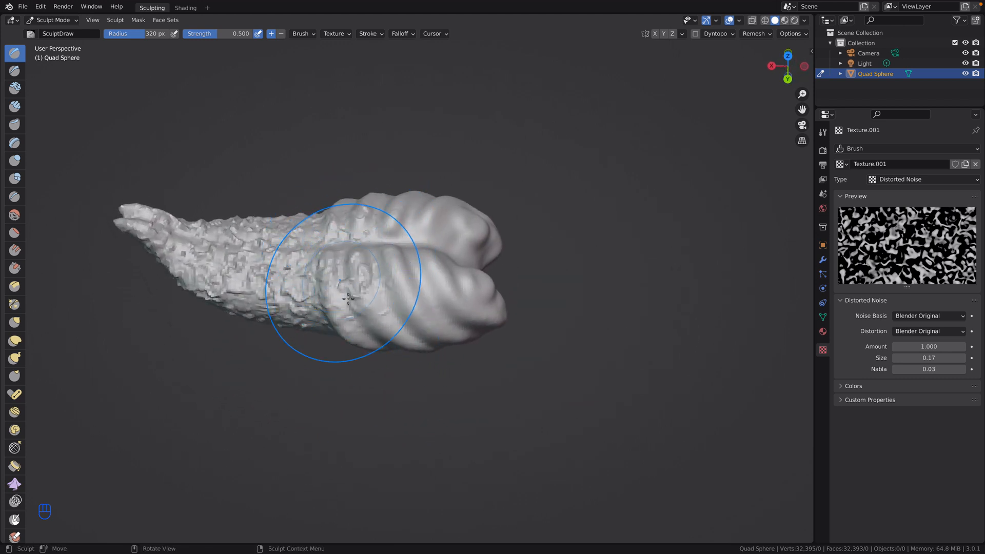
{"action": "middle_click_drag", "start_coordinate": [487, 400], "coordinate": [573, 383]}
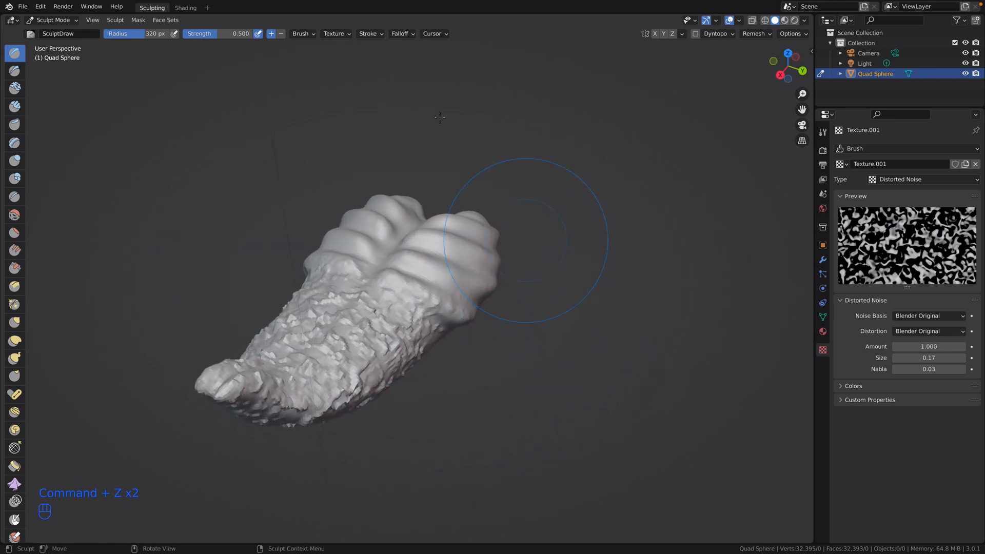
{"action": "key", "text": "shift+f"}
{"action": "middle_click_drag", "start_coordinate": [506, 334], "coordinate": [369, 263]}
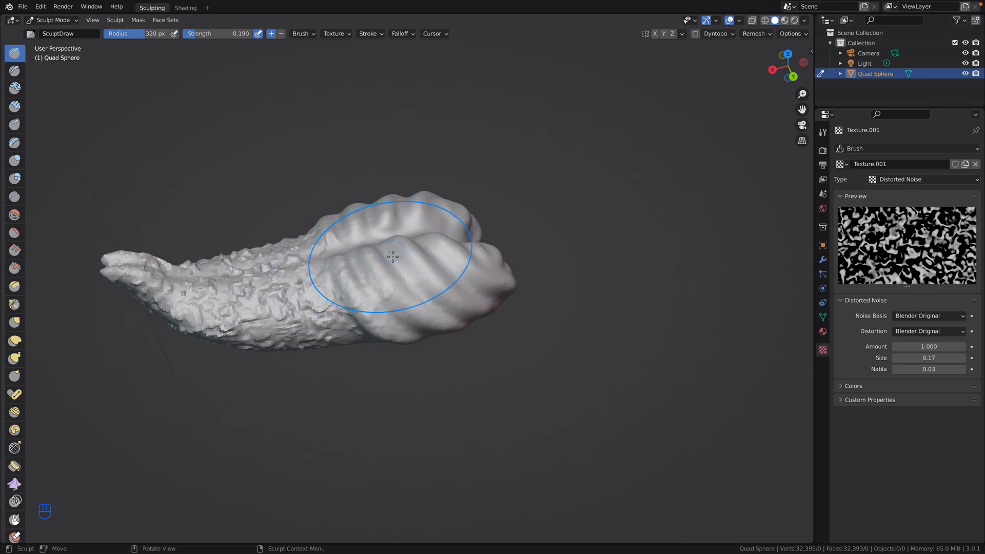
{"action": "middle_click_drag", "start_coordinate": [460, 350], "coordinate": [405, 322]}
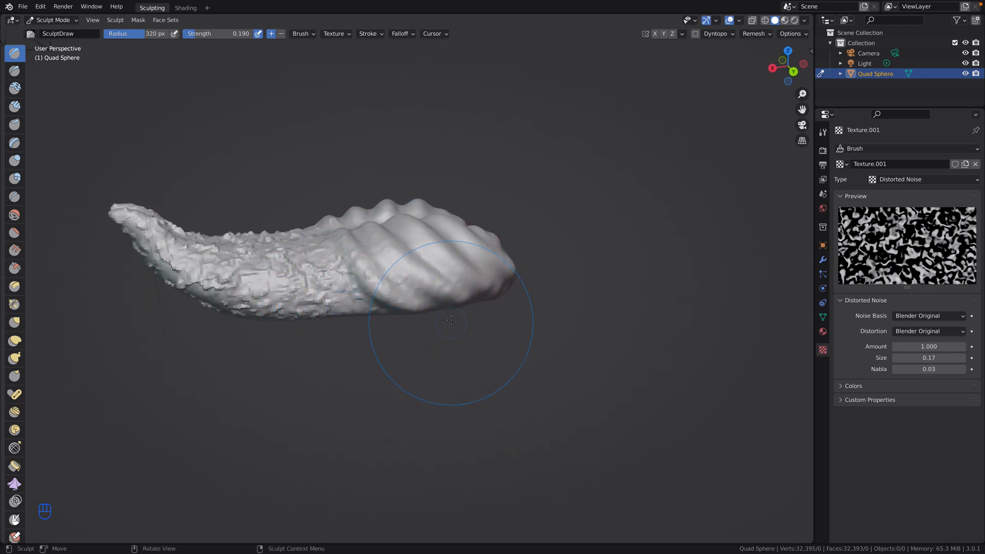
{"action": "middle_click_drag", "start_coordinate": [382, 264], "coordinate": [501, 325]}
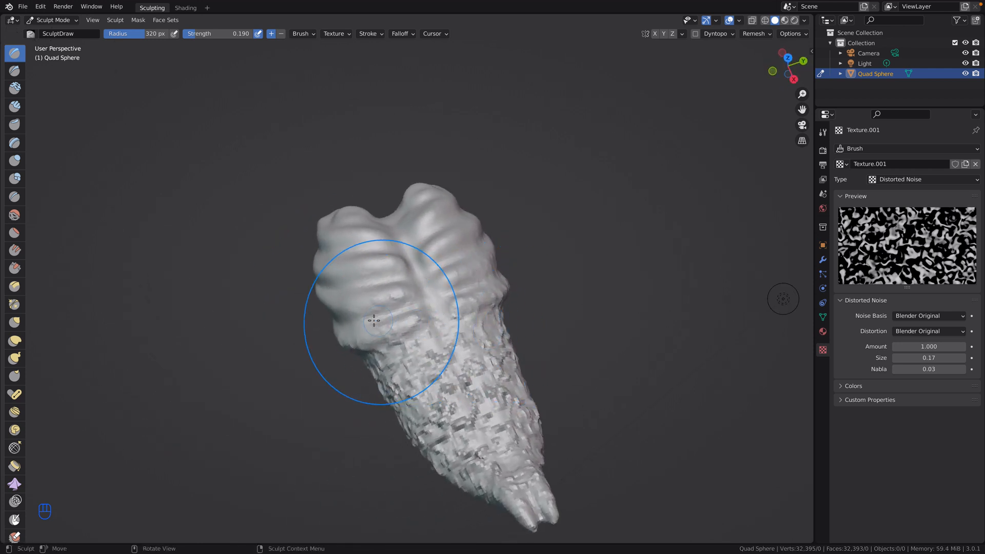
{"action": "mouse_move", "coordinate": [306, 354]}
{"action": "middle_mouse_down"}
{"action": "mouse_move", "coordinate": [387, 335]}
{"action": "mouse_move", "coordinate": [429, 308]}
{"action": "middle_mouse_up"}
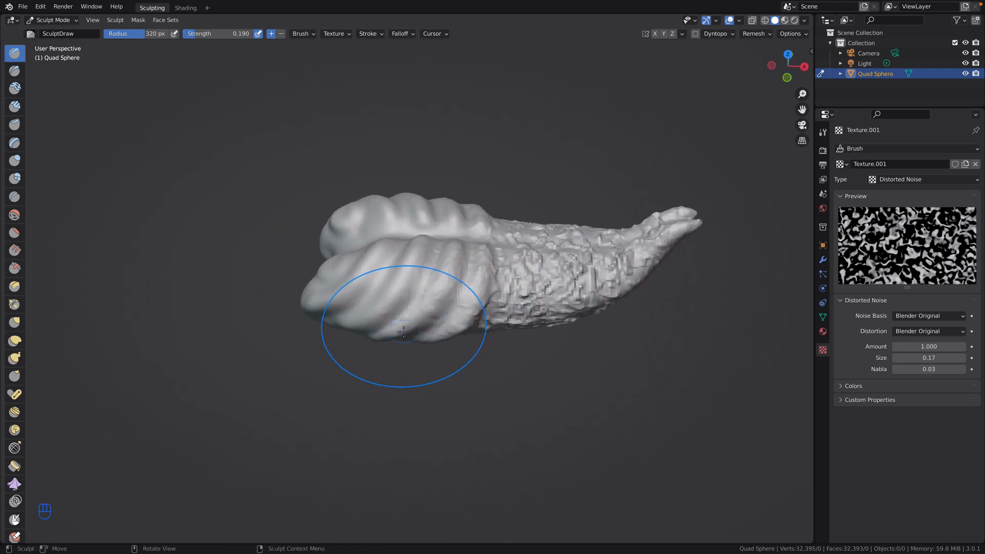
{"action": "middle_click_drag", "start_coordinate": [508, 426], "coordinate": [485, 341]}
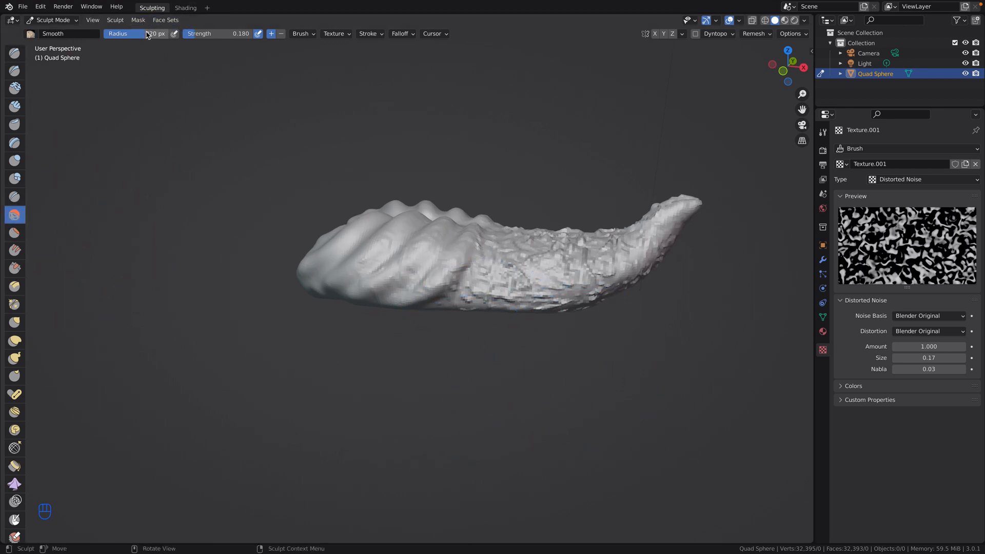
Set the Smooth brush strength to 0.158, remove the brush's texture and soften the noise relief on the tapered body
{"action": "key", "text": "shift+f"}
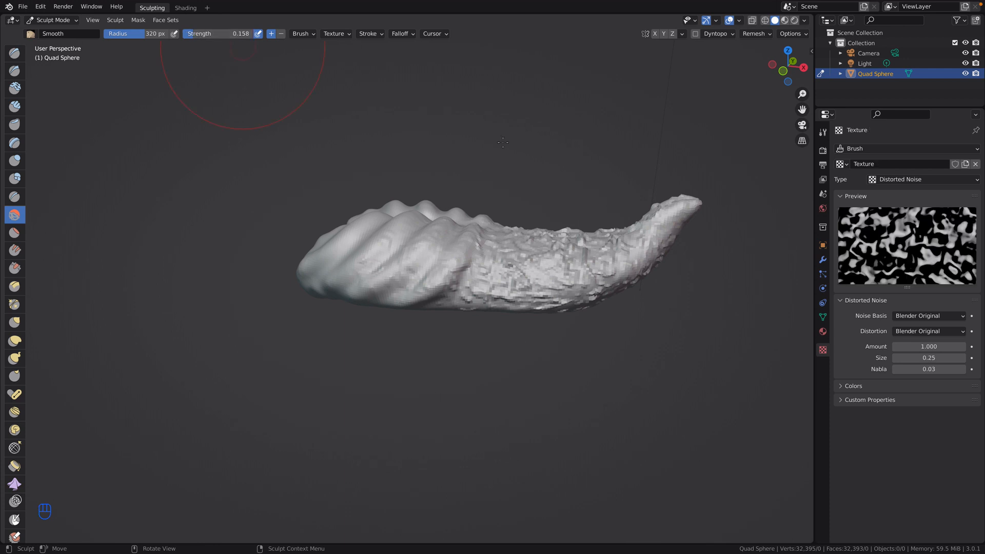
{"action": "left_click", "coordinate": [975, 164]}
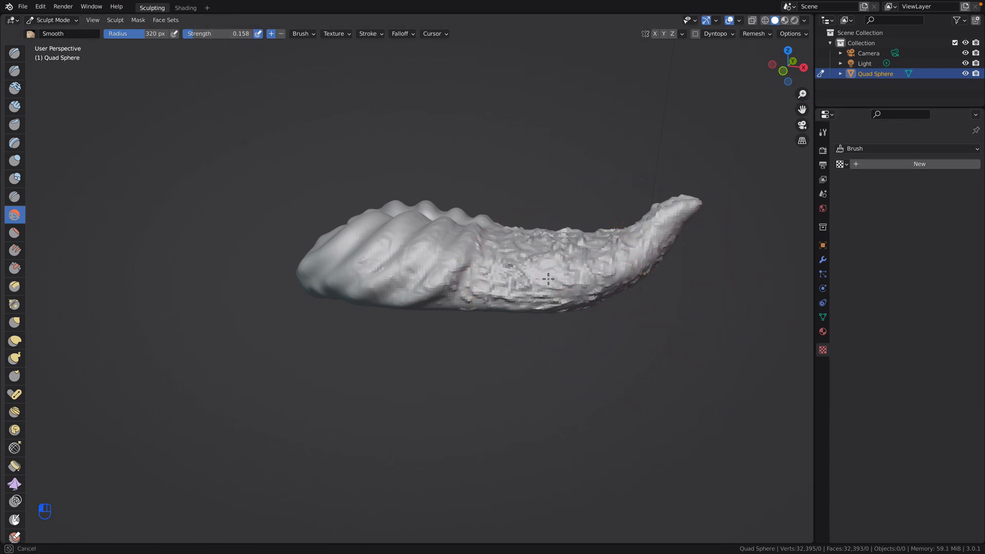
{"action": "middle_click_drag", "start_coordinate": [513, 298], "coordinate": [626, 334]}
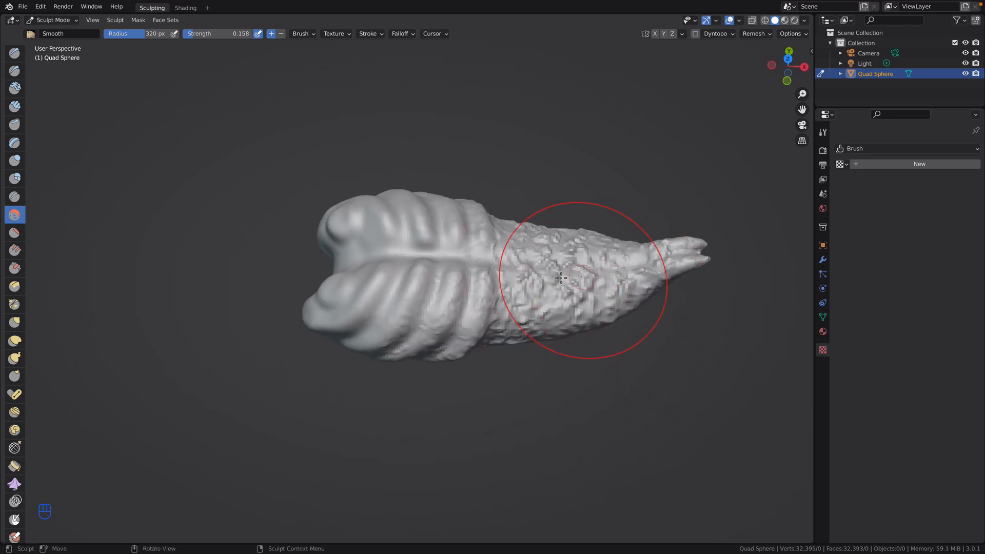
{"action": "left_click_drag", "start_coordinate": [561, 277], "coordinate": [521, 324]}
{"action": "mouse_move", "coordinate": [505, 341]}
{"action": "middle_mouse_down"}
{"action": "mouse_move", "coordinate": [616, 339]}
{"action": "mouse_move", "coordinate": [633, 356]}
{"action": "mouse_move", "coordinate": [606, 392]}
{"action": "middle_mouse_up"}
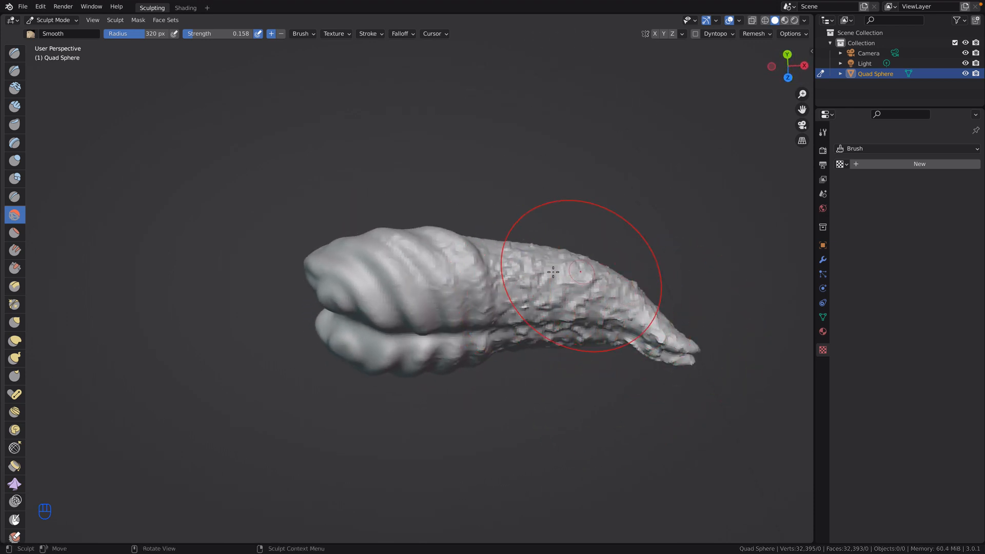
Examine the smoothed noise surface, forked tip and ridged lobes from above, the sides and the tip end
{"action": "middle_click_drag", "start_coordinate": [808, 354], "coordinate": [729, 317]}
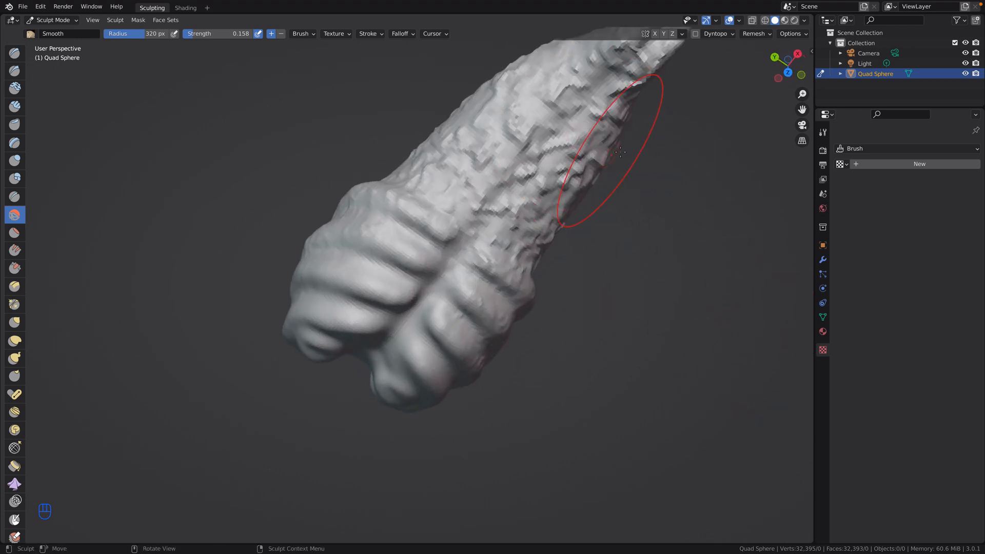
{"action": "middle_click_drag", "start_coordinate": [620, 152], "coordinate": [497, 148]}
{"action": "scroll", "coordinate": [493, 147], "scroll_direction": "down", "scroll_amount": 2}
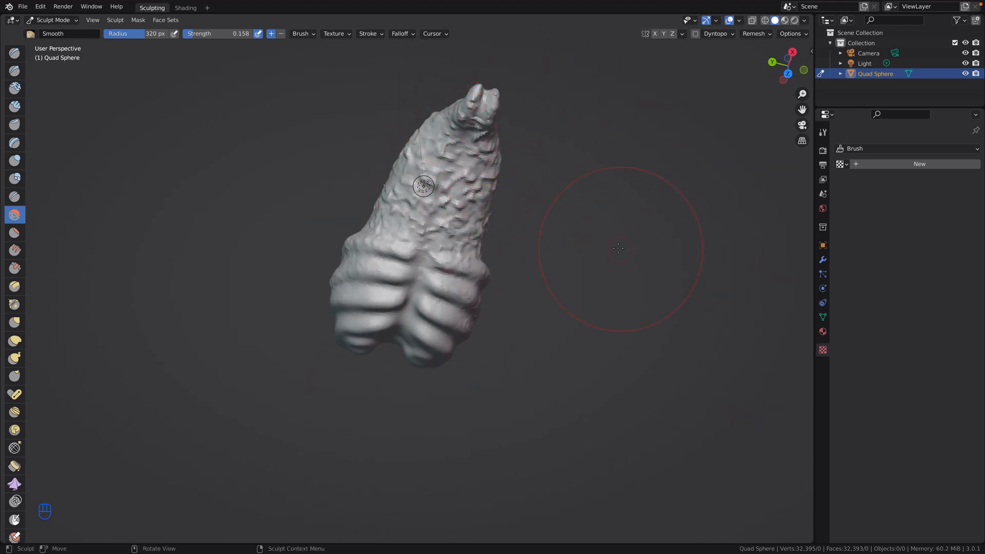
{"action": "middle_click_drag", "start_coordinate": [618, 249], "coordinate": [591, 322]}
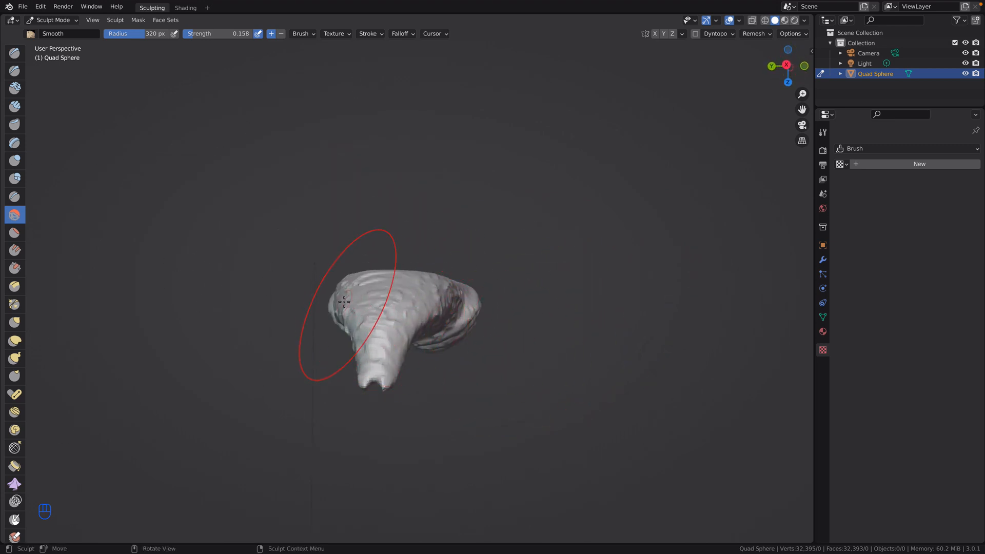
{"action": "scroll", "coordinate": [343, 295], "scroll_direction": "down", "scroll_amount": 1}
{"action": "middle_click_drag", "start_coordinate": [343, 295], "coordinate": [420, 211]}
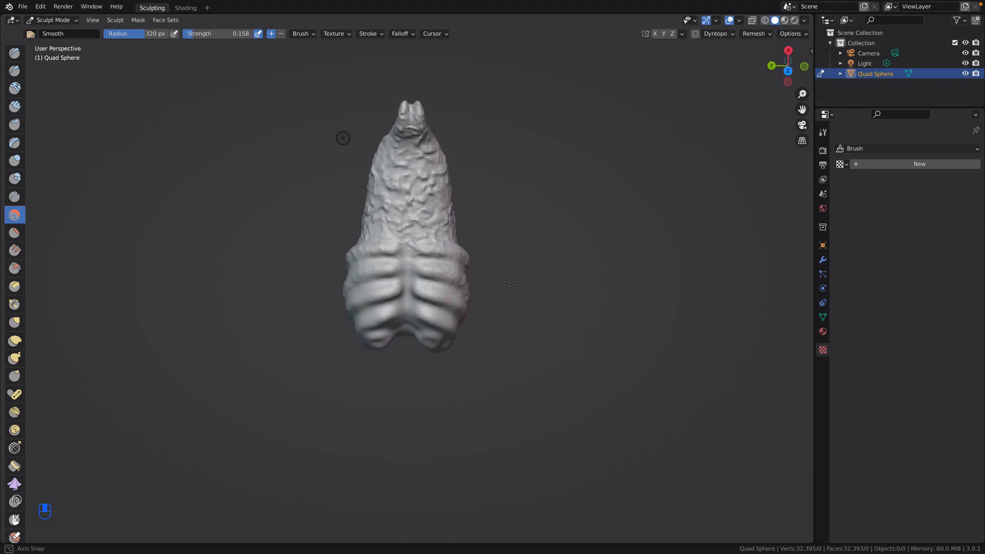
{"action": "middle_click_drag", "start_coordinate": [529, 293], "coordinate": [476, 378]}
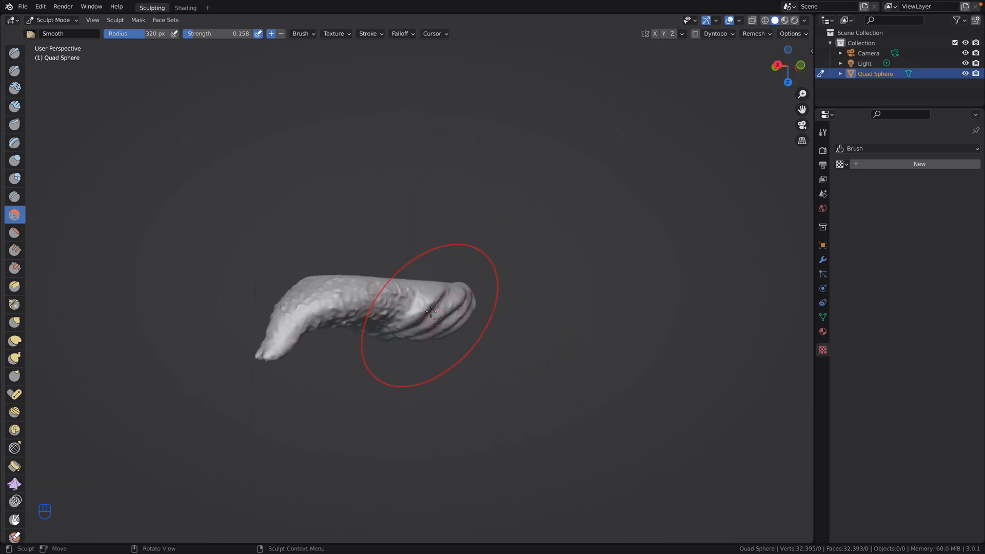
{"action": "mouse_move", "coordinate": [420, 322]}
{"action": "middle_mouse_down"}
{"action": "mouse_move", "coordinate": [286, 471]}
{"action": "mouse_move", "coordinate": [515, 128]}
{"action": "mouse_move", "coordinate": [452, 235]}
{"action": "middle_mouse_up"}
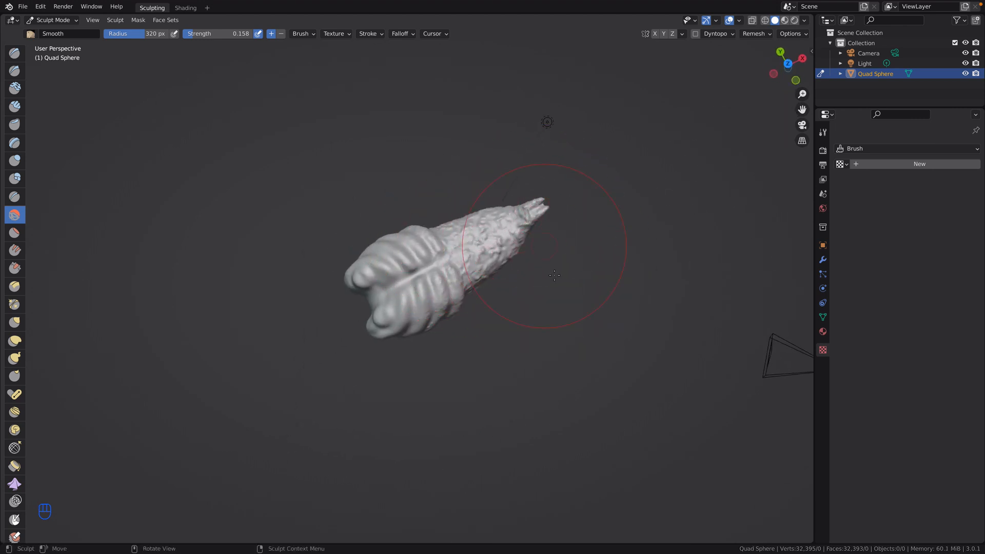
{"action": "mouse_move", "coordinate": [554, 276]}
{"action": "middle_mouse_down"}
{"action": "mouse_move", "coordinate": [502, 236]}
{"action": "mouse_move", "coordinate": [391, 245]}
{"action": "middle_mouse_up"}
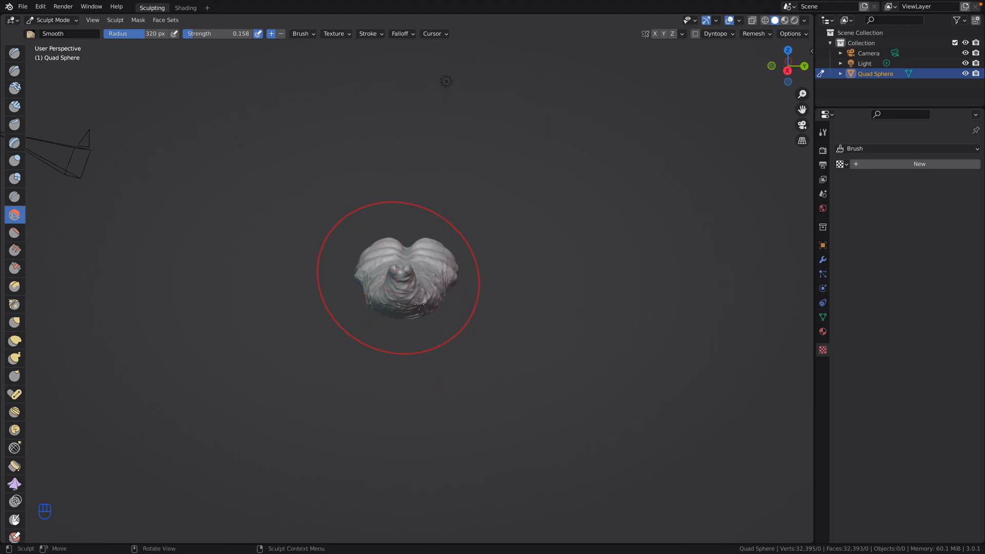
{"action": "scroll", "coordinate": [419, 306], "scroll_direction": "up", "scroll_amount": 5}
{"action": "mouse_move", "coordinate": [401, 246]}
{"action": "middle_mouse_down"}
{"action": "mouse_move", "coordinate": [453, 312]}
{"action": "mouse_move", "coordinate": [570, 313]}
{"action": "mouse_move", "coordinate": [496, 313]}
{"action": "mouse_move", "coordinate": [593, 326]}
{"action": "mouse_move", "coordinate": [503, 312]}
{"action": "mouse_move", "coordinate": [500, 324]}
{"action": "middle_mouse_up"}
{"action": "scroll", "coordinate": [507, 335], "scroll_direction": "down", "scroll_amount": 5}
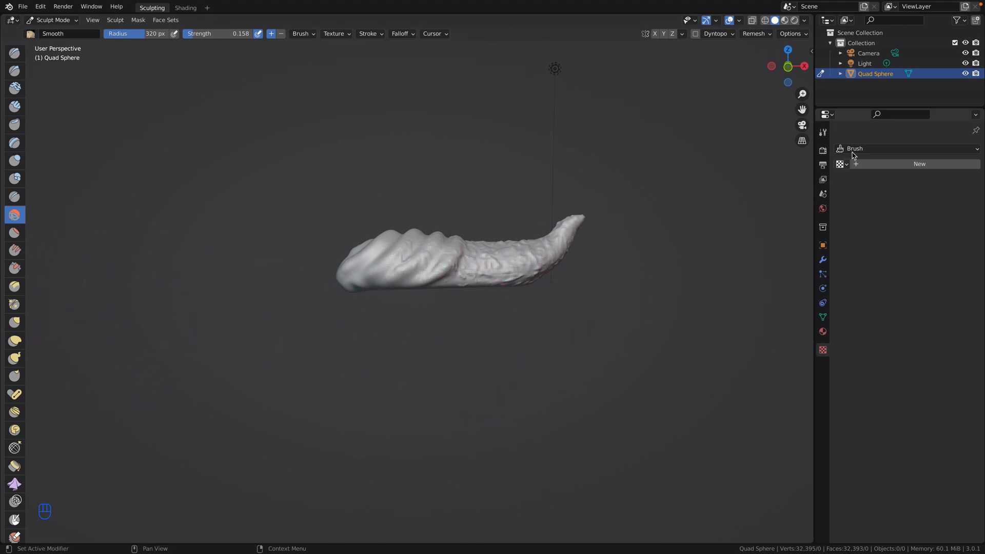
Cut the underside flat along the ground line with Box Trim in Difference mode from the front orthographic view
{"action": "left_click", "coordinate": [788, 67]}
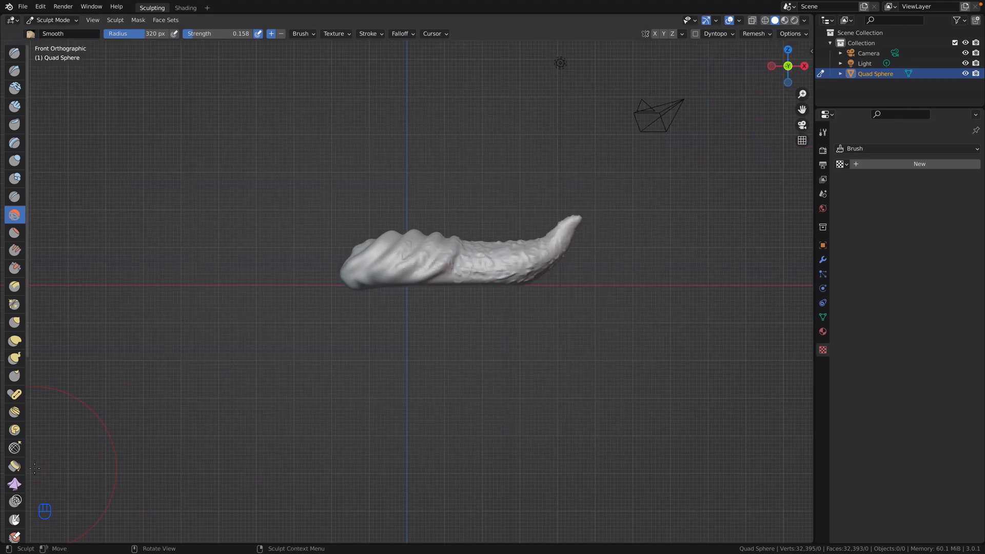
{"action": "scroll", "coordinate": [11, 508], "scroll_direction": "down", "scroll_amount": 5}
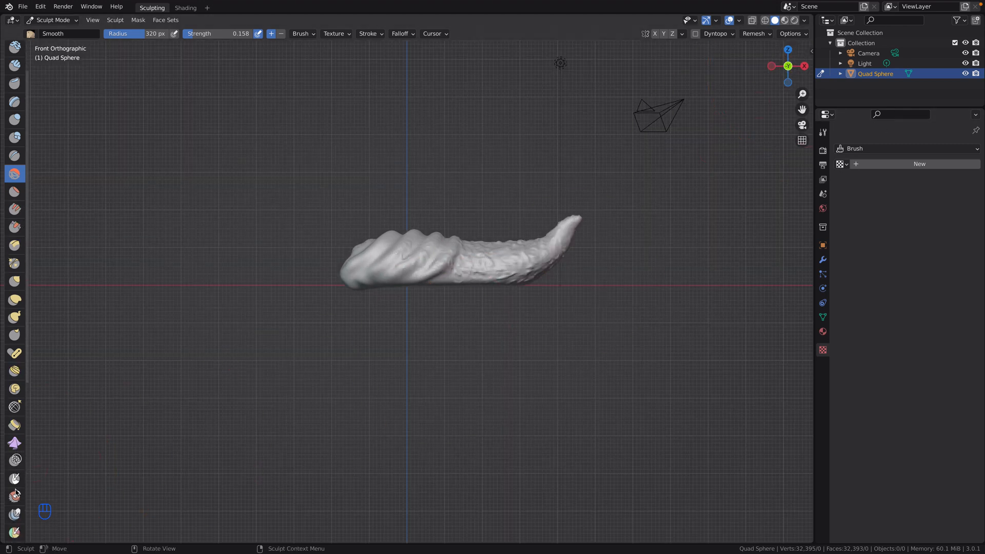
{"action": "scroll", "coordinate": [13, 535], "scroll_direction": "down", "scroll_amount": 3}
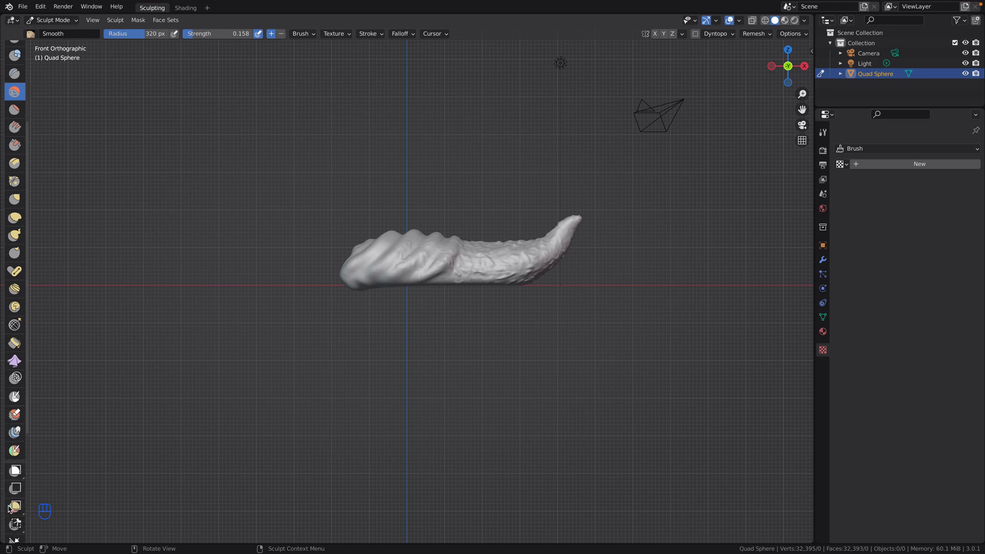
{"action": "scroll", "coordinate": [11, 511], "scroll_direction": "down", "scroll_amount": 3}
{"action": "left_click", "coordinate": [19, 484]}
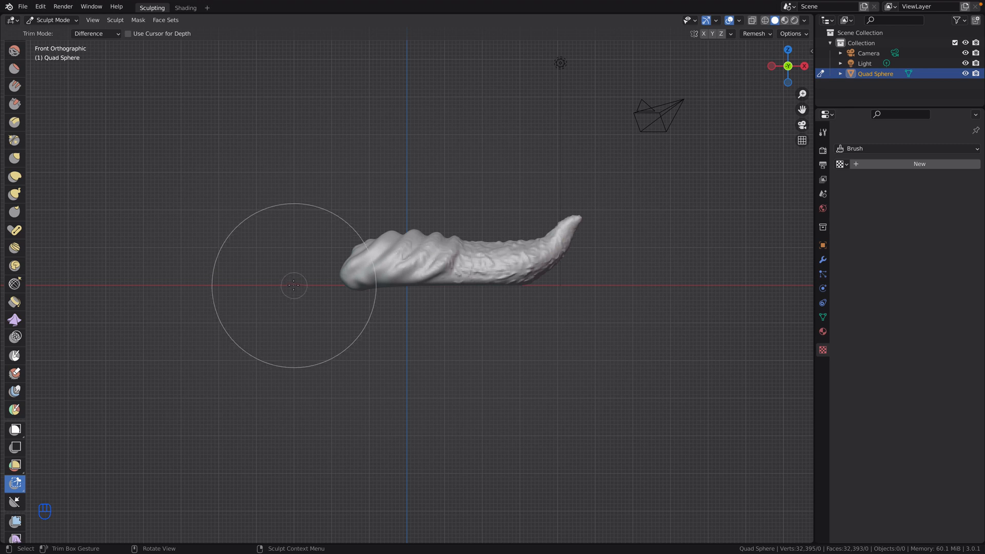
{"action": "left_click_drag", "start_coordinate": [294, 286], "coordinate": [724, 310]}
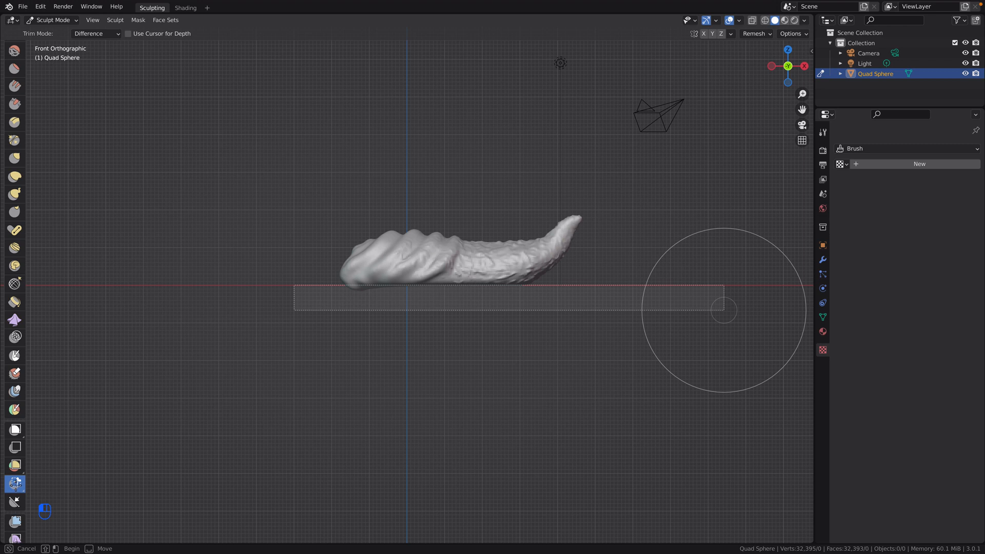
{"action": "left_click_drag", "start_coordinate": [724, 310], "coordinate": [724, 310]}
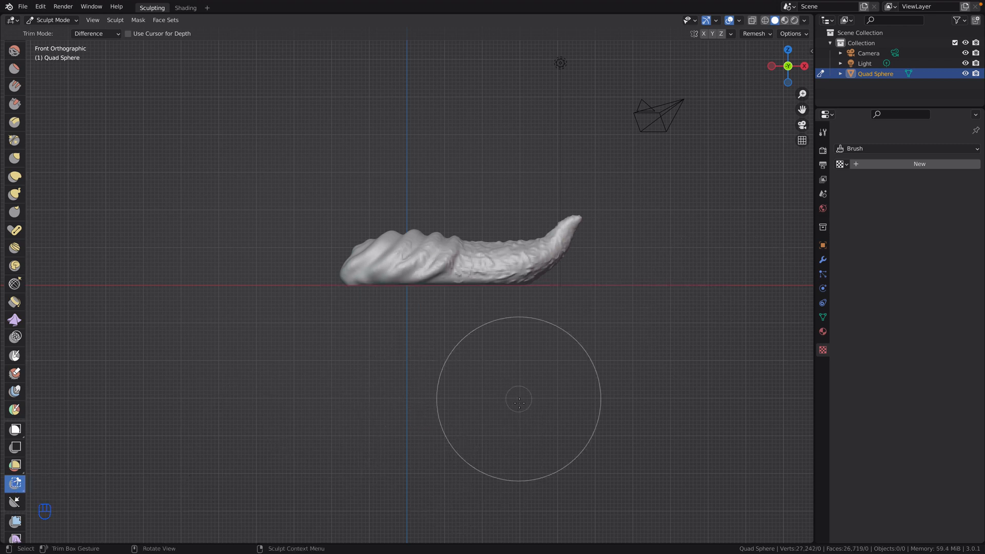
Remesh the trimmed sculpt with the 0.04 m voxel size to rebuild its flat underside
{"action": "middle_click_drag", "start_coordinate": [519, 401], "coordinate": [487, 257]}
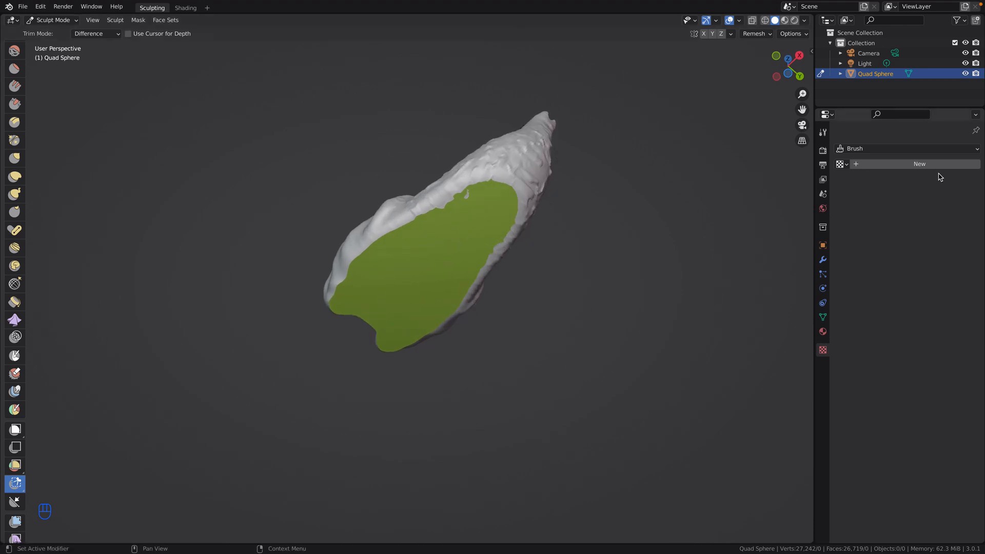
{"action": "left_click", "coordinate": [825, 133]}
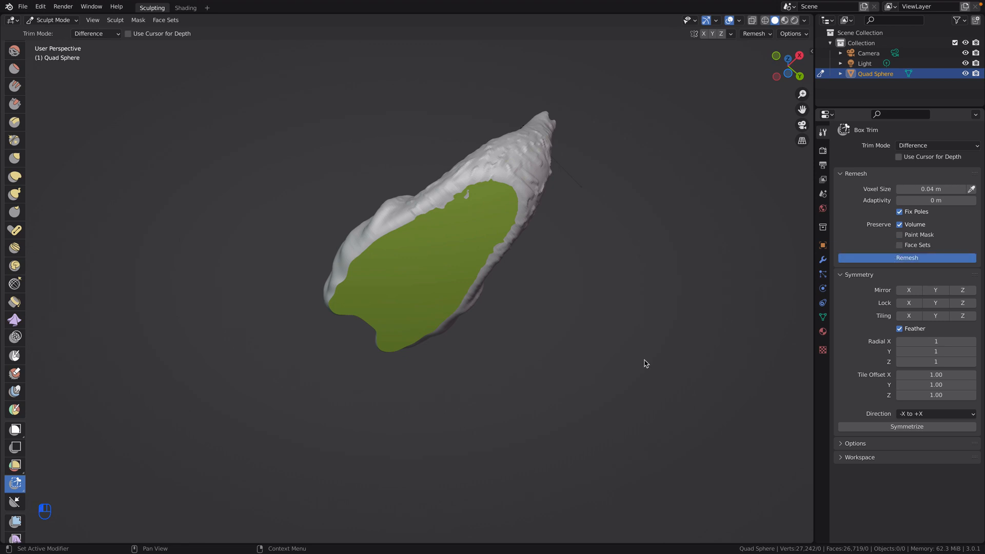
{"action": "middle_click_drag", "start_coordinate": [583, 325], "coordinate": [644, 310]}
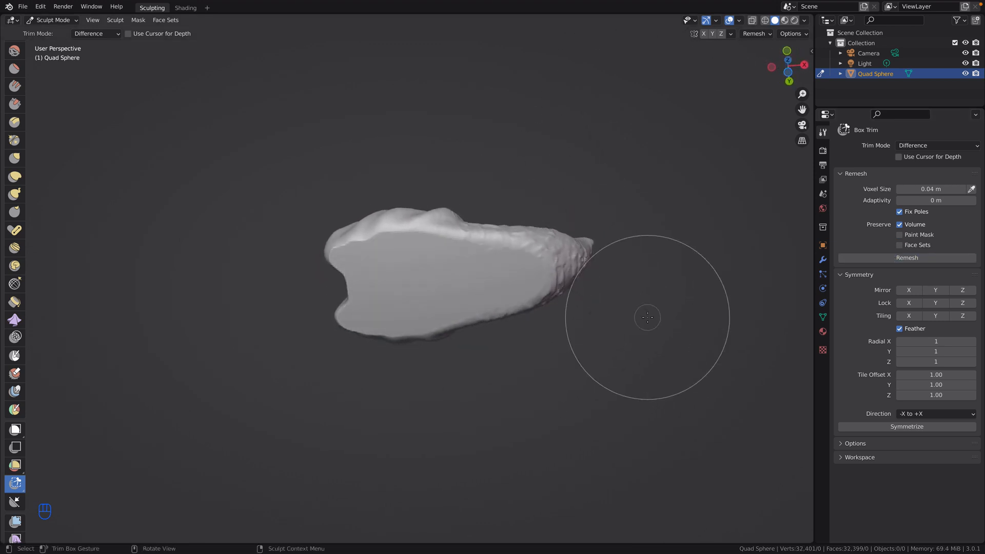
Scrape the flat underside and its rough edge near the tip from the bottom view at 320 px radius and 0.700 strength
{"action": "left_click", "coordinate": [788, 71]}
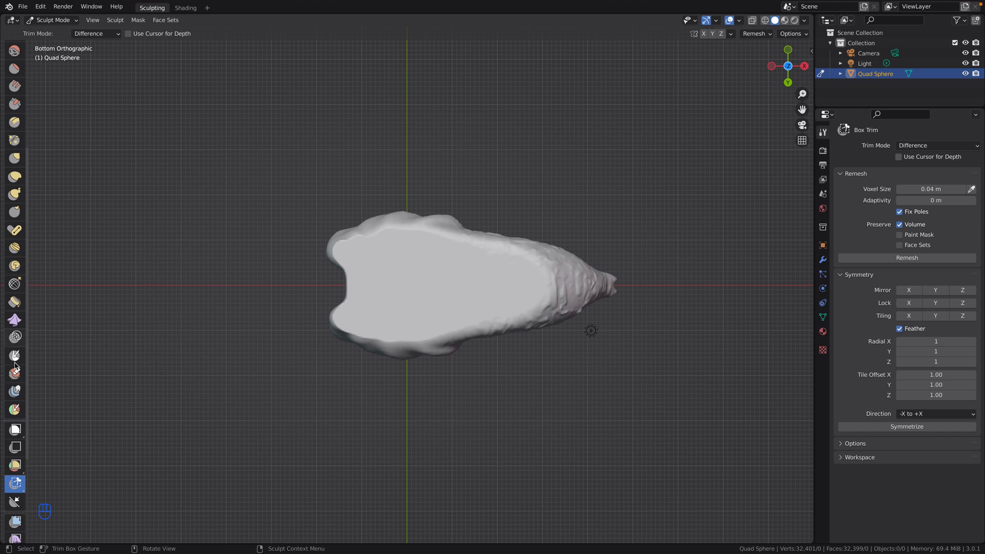
{"action": "scroll", "coordinate": [11, 133], "scroll_direction": "up", "scroll_amount": 2}
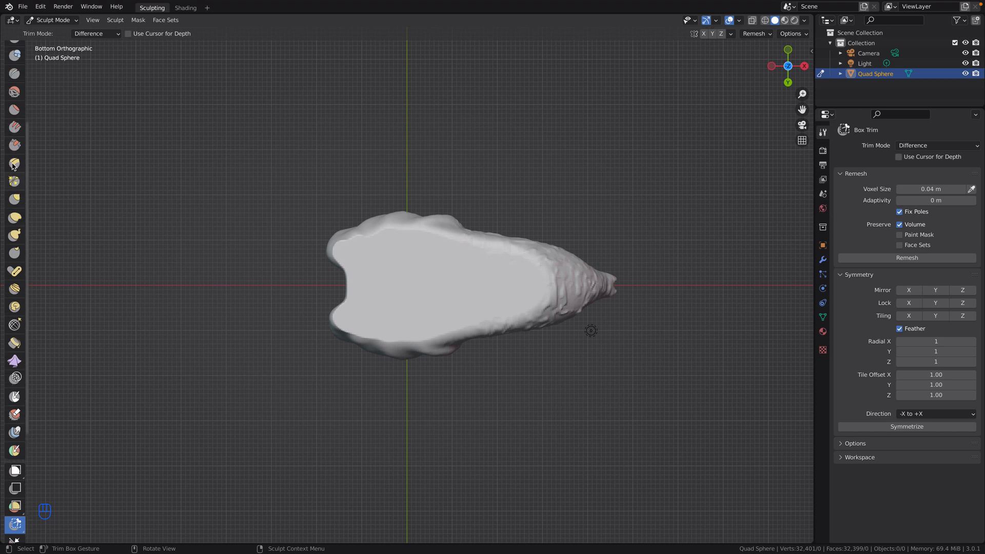
{"action": "left_click", "coordinate": [14, 146]}
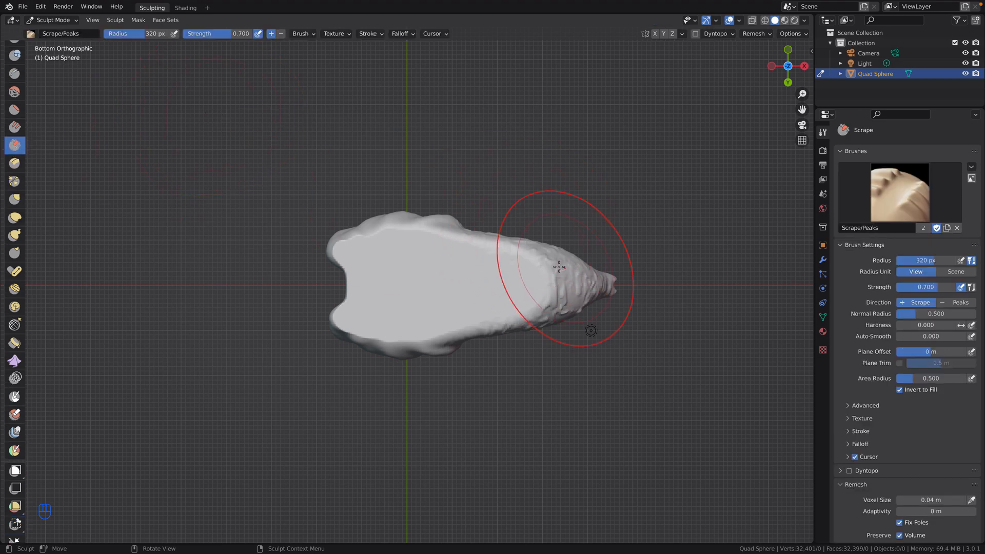
{"action": "mouse_move", "coordinate": [559, 267]}
{"action": "left_mouse_down"}
{"action": "mouse_move", "coordinate": [418, 284]}
{"action": "mouse_move", "coordinate": [505, 276]}
{"action": "mouse_move", "coordinate": [477, 267]}
{"action": "mouse_move", "coordinate": [499, 279]}
{"action": "mouse_move", "coordinate": [461, 293]}
{"action": "mouse_move", "coordinate": [498, 311]}
{"action": "mouse_move", "coordinate": [422, 322]}
{"action": "mouse_move", "coordinate": [433, 302]}
{"action": "mouse_move", "coordinate": [465, 289]}
{"action": "mouse_move", "coordinate": [396, 297]}
{"action": "mouse_move", "coordinate": [380, 259]}
{"action": "mouse_move", "coordinate": [451, 286]}
{"action": "left_mouse_up"}
{"action": "mouse_move", "coordinate": [452, 286]}
{"action": "middle_mouse_down"}
{"action": "mouse_move", "coordinate": [499, 451]}
{"action": "mouse_move", "coordinate": [420, 315]}
{"action": "mouse_move", "coordinate": [487, 403]}
{"action": "mouse_move", "coordinate": [462, 469]}
{"action": "mouse_move", "coordinate": [381, 353]}
{"action": "mouse_move", "coordinate": [385, 394]}
{"action": "middle_mouse_up"}
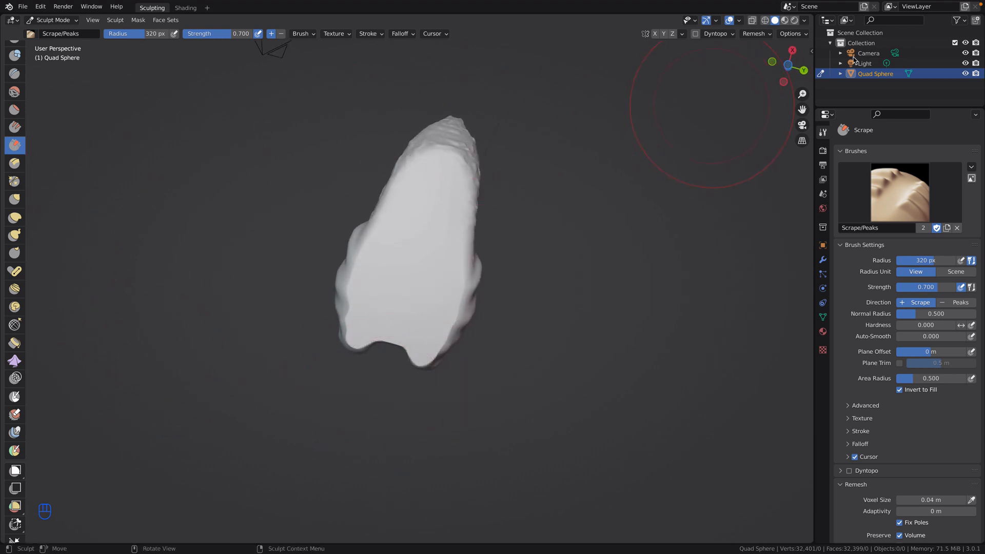
Bulge the flat underside into a rounded belly with the Inflate brush at 320 px radius and 0.500 strength
{"action": "left_click", "coordinate": [788, 65]}
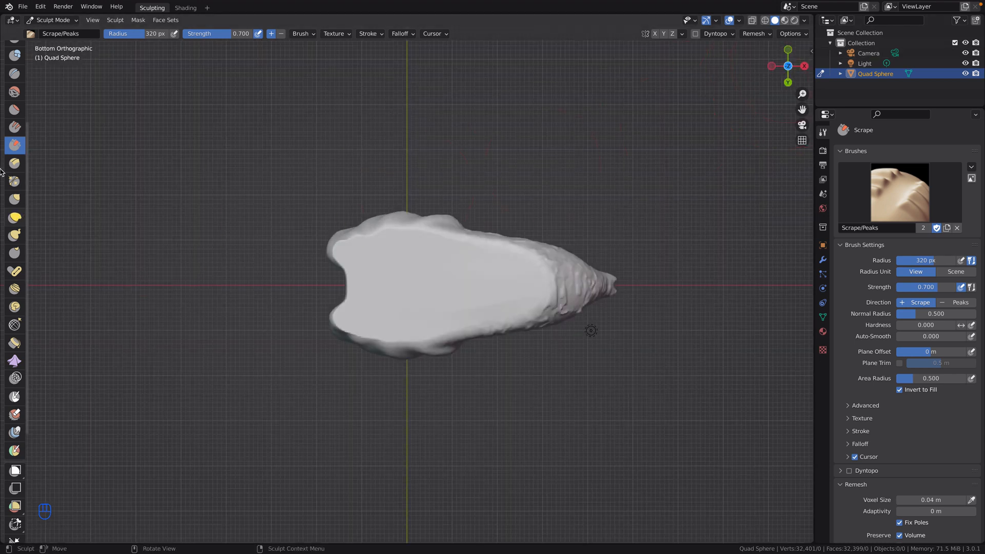
{"action": "scroll", "coordinate": [16, 92], "scroll_direction": "up", "scroll_amount": 3}
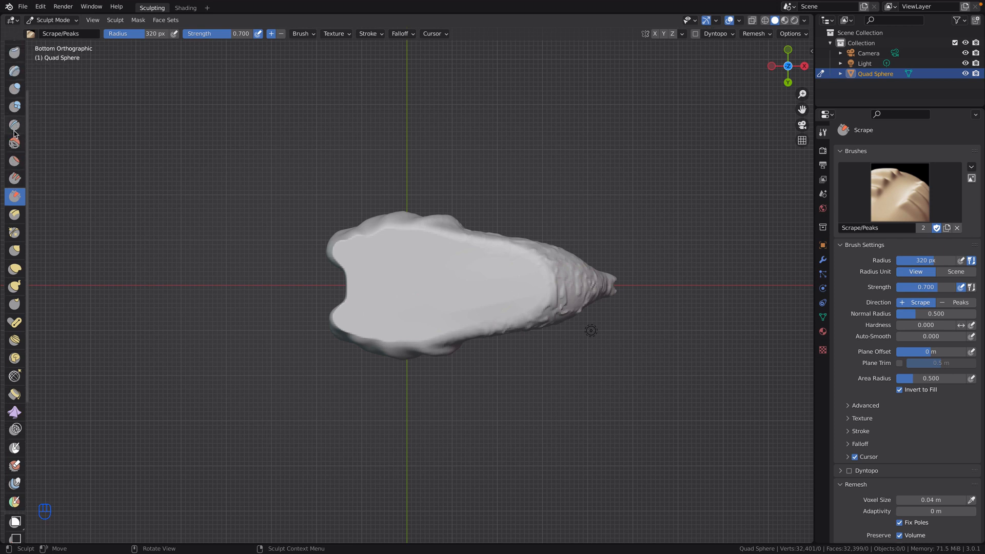
{"action": "scroll", "coordinate": [16, 123], "scroll_direction": "up", "scroll_amount": 1}
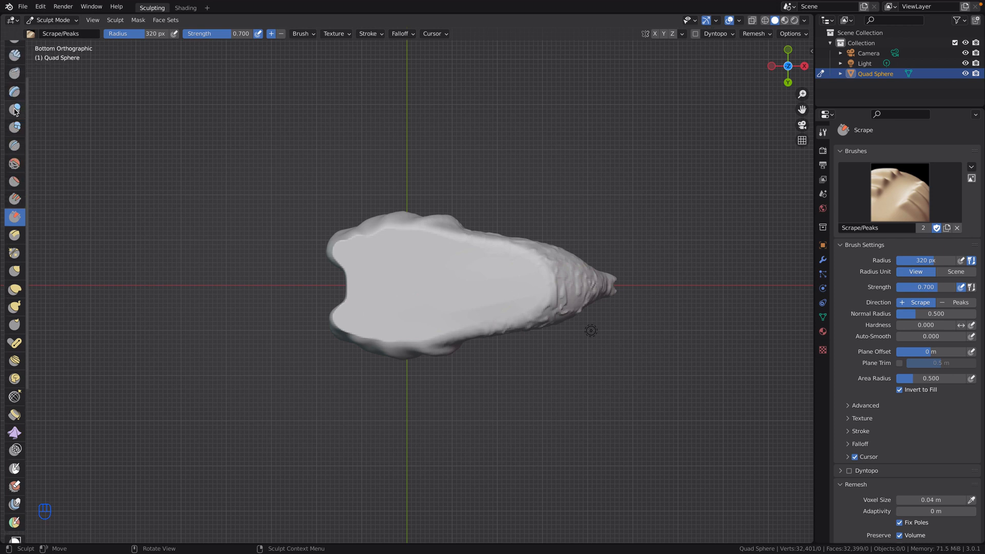
{"action": "left_click", "coordinate": [15, 110]}
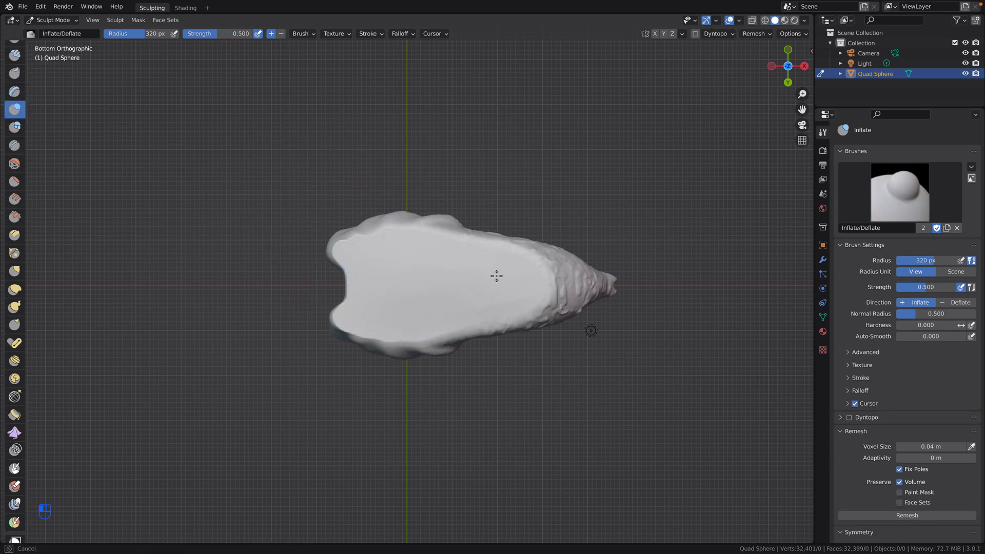
{"action": "mouse_move", "coordinate": [496, 276]}
{"action": "left_mouse_down"}
{"action": "mouse_move", "coordinate": [516, 277]}
{"action": "mouse_move", "coordinate": [364, 282]}
{"action": "mouse_move", "coordinate": [390, 305]}
{"action": "mouse_move", "coordinate": [361, 297]}
{"action": "mouse_move", "coordinate": [347, 314]}
{"action": "mouse_move", "coordinate": [490, 297]}
{"action": "mouse_move", "coordinate": [503, 310]}
{"action": "left_mouse_up"}
{"action": "mouse_move", "coordinate": [503, 309]}
{"action": "middle_mouse_down"}
{"action": "mouse_move", "coordinate": [560, 474]}
{"action": "mouse_move", "coordinate": [374, 256]}
{"action": "middle_mouse_up"}
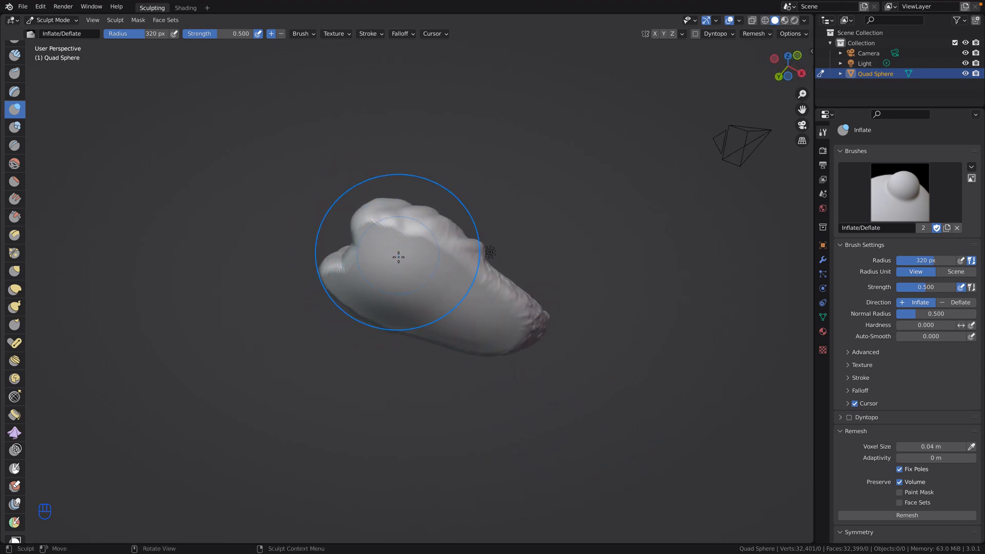
{"action": "mouse_move", "coordinate": [433, 273]}
{"action": "middle_mouse_down"}
{"action": "mouse_move", "coordinate": [399, 396]}
{"action": "mouse_move", "coordinate": [395, 184]}
{"action": "middle_mouse_up"}
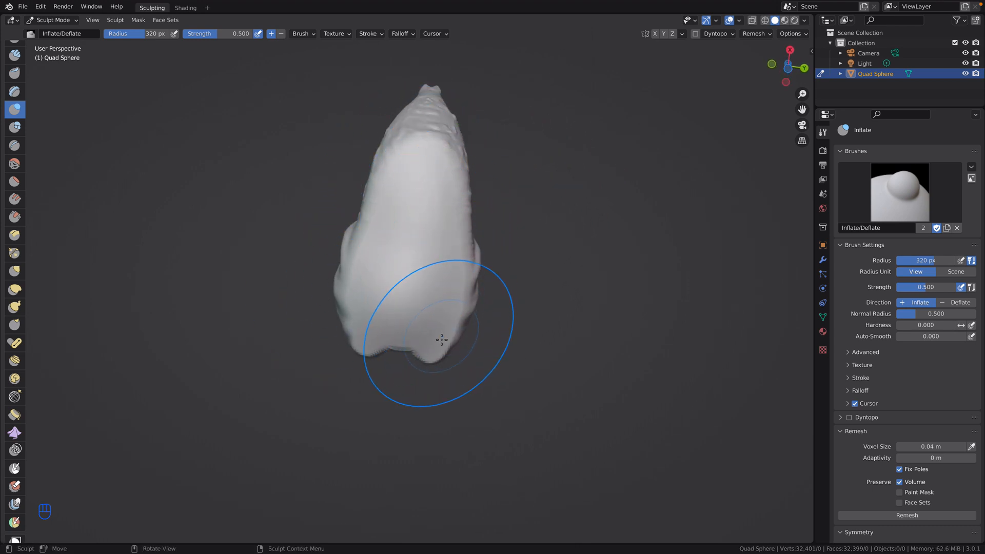
{"action": "middle_click_drag", "start_coordinate": [436, 333], "coordinate": [623, 393]}
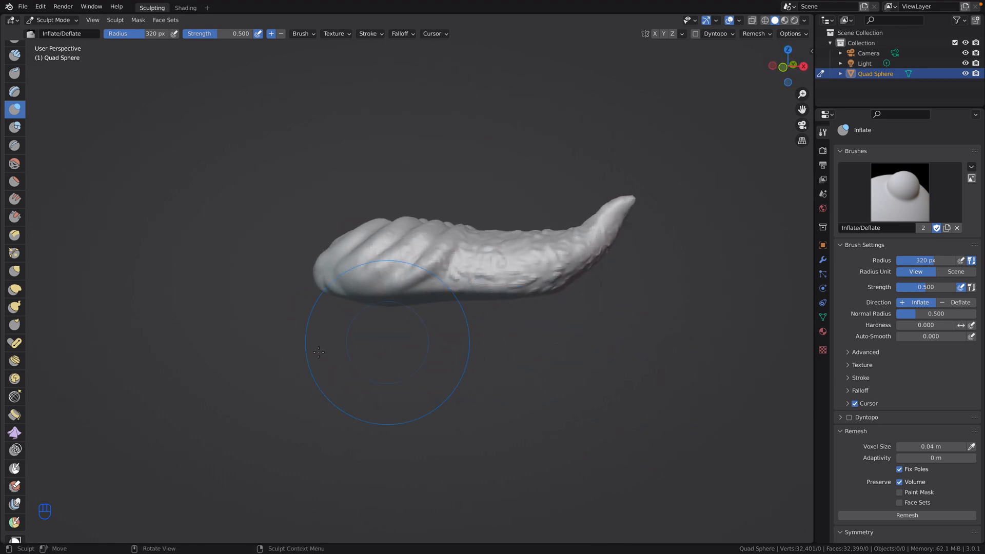
Check the inflated underside from the side and tip end, finishing in the front orthographic view
{"action": "mouse_move", "coordinate": [319, 352]}
{"action": "middle_mouse_down"}
{"action": "mouse_move", "coordinate": [346, 318]}
{"action": "mouse_move", "coordinate": [288, 208]}
{"action": "mouse_move", "coordinate": [354, 336]}
{"action": "mouse_move", "coordinate": [396, 361]}
{"action": "mouse_move", "coordinate": [411, 401]}
{"action": "mouse_move", "coordinate": [438, 375]}
{"action": "middle_mouse_up"}
{"action": "mouse_move", "coordinate": [468, 373]}
{"action": "middle_mouse_down"}
{"action": "mouse_move", "coordinate": [451, 257]}
{"action": "mouse_move", "coordinate": [281, 231]}
{"action": "mouse_move", "coordinate": [246, 77]}
{"action": "mouse_move", "coordinate": [143, 80]}
{"action": "mouse_move", "coordinate": [396, 227]}
{"action": "mouse_move", "coordinate": [476, 239]}
{"action": "mouse_move", "coordinate": [538, 338]}
{"action": "mouse_move", "coordinate": [462, 99]}
{"action": "mouse_move", "coordinate": [686, 194]}
{"action": "mouse_move", "coordinate": [508, 211]}
{"action": "middle_mouse_up"}
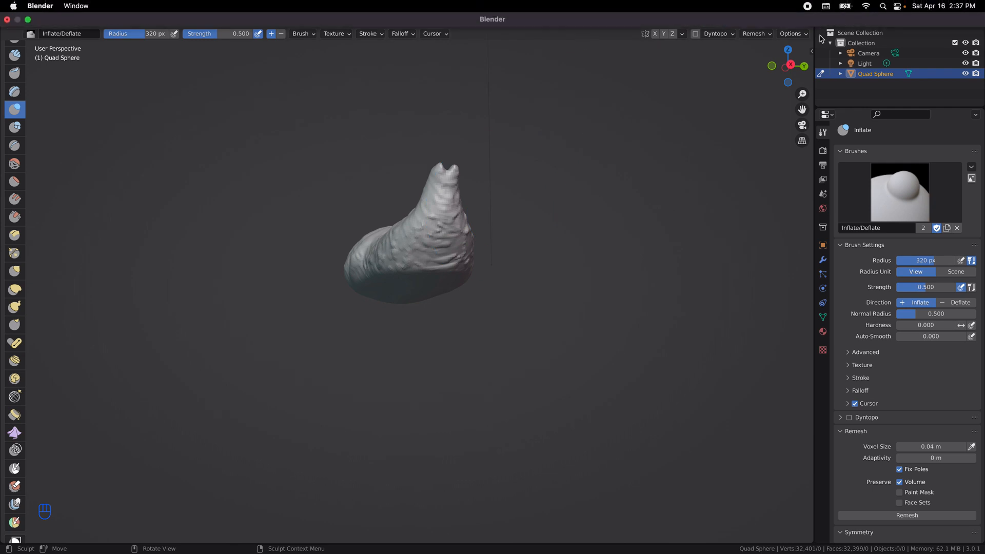
{"action": "left_click", "coordinate": [791, 65]}
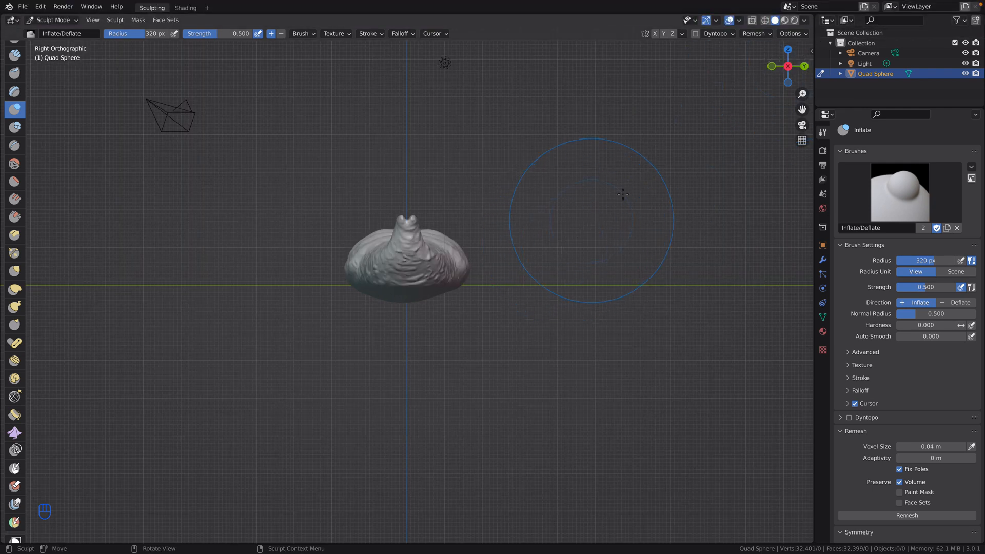
{"action": "left_click", "coordinate": [771, 66]}
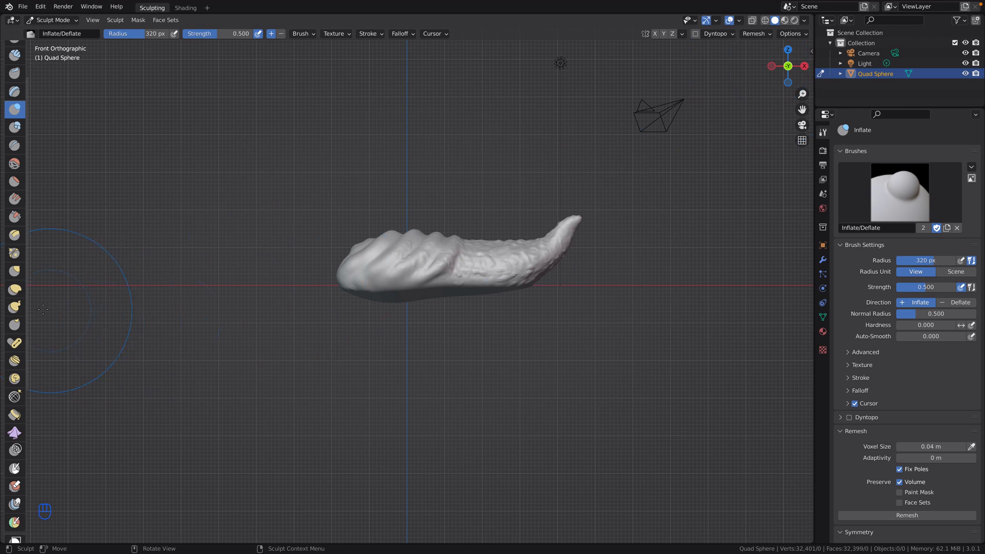
Box Trim everything below the red X axis line off the underside in Difference mode, and remesh the sculpt with the 0.04 m voxel size
{"action": "scroll", "coordinate": [15, 463], "scroll_direction": "down", "scroll_amount": 5}
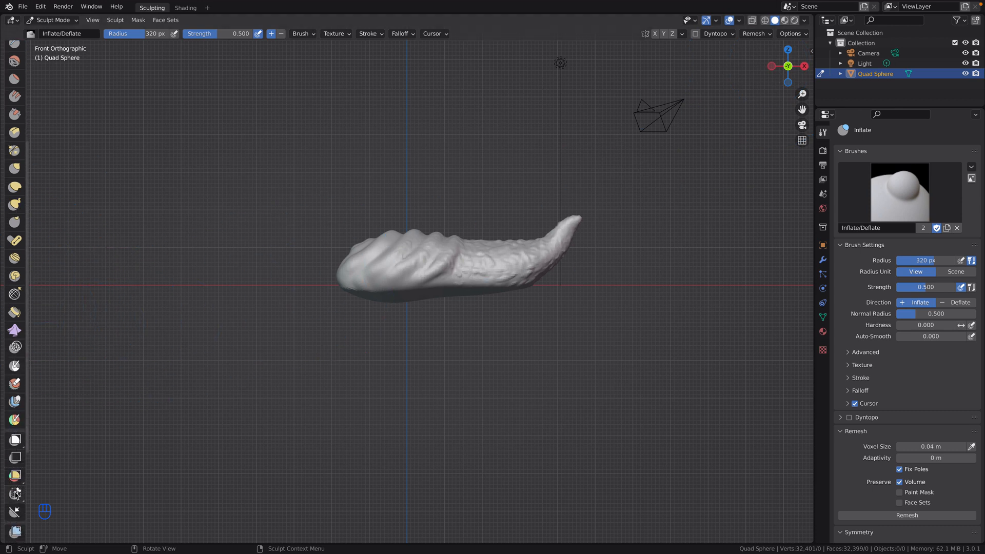
{"action": "left_click", "coordinate": [16, 494]}
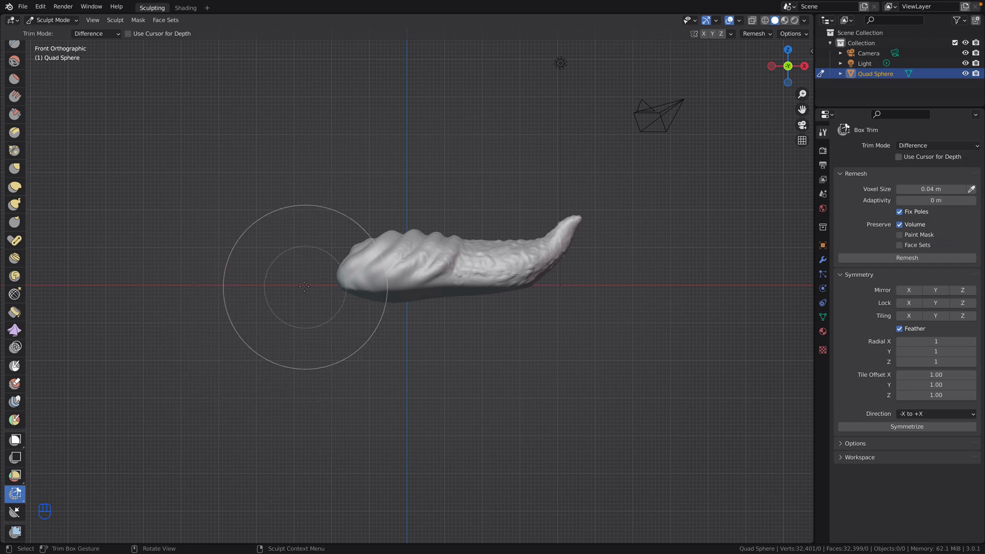
{"action": "left_click_drag", "start_coordinate": [299, 285], "coordinate": [691, 318]}
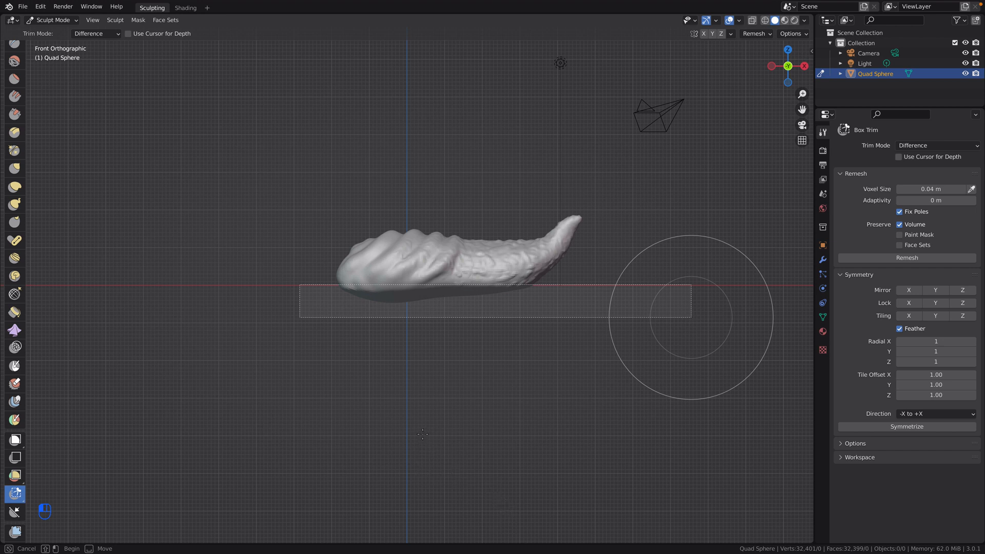
{"action": "mouse_move", "coordinate": [418, 431]}
{"action": "middle_mouse_down"}
{"action": "mouse_move", "coordinate": [401, 361]}
{"action": "mouse_move", "coordinate": [467, 469]}
{"action": "mouse_move", "coordinate": [522, 70]}
{"action": "mouse_move", "coordinate": [504, 165]}
{"action": "mouse_move", "coordinate": [534, 91]}
{"action": "mouse_move", "coordinate": [345, 424]}
{"action": "mouse_move", "coordinate": [337, 487]}
{"action": "mouse_move", "coordinate": [462, 435]}
{"action": "mouse_move", "coordinate": [353, 481]}
{"action": "mouse_move", "coordinate": [449, 528]}
{"action": "mouse_move", "coordinate": [414, 424]}
{"action": "mouse_move", "coordinate": [244, 365]}
{"action": "mouse_move", "coordinate": [383, 407]}
{"action": "middle_mouse_up"}
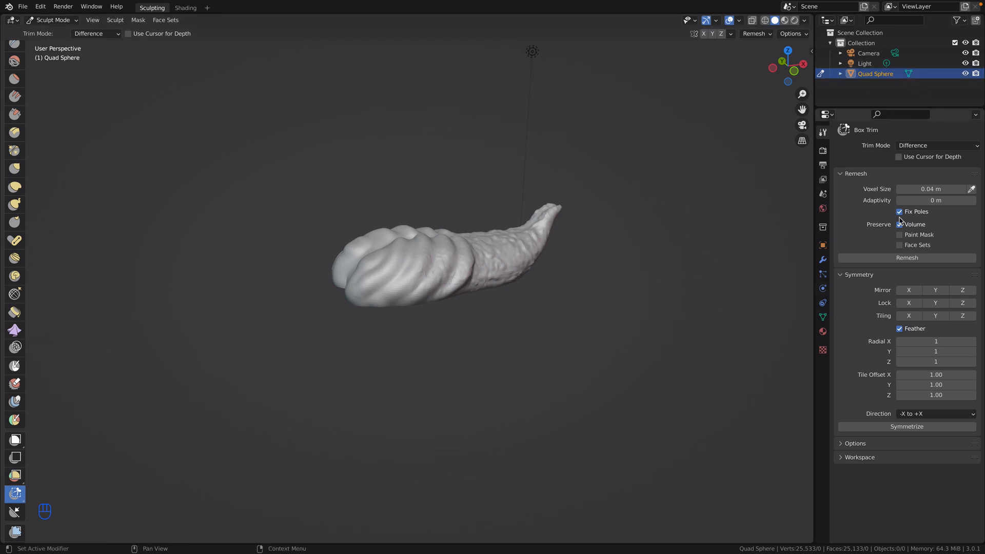
{"action": "left_click", "coordinate": [889, 260]}
{"action": "mouse_move", "coordinate": [595, 359]}
{"action": "middle_mouse_down"}
{"action": "mouse_move", "coordinate": [550, 401]}
{"action": "mouse_move", "coordinate": [606, 393]}
{"action": "middle_mouse_up"}
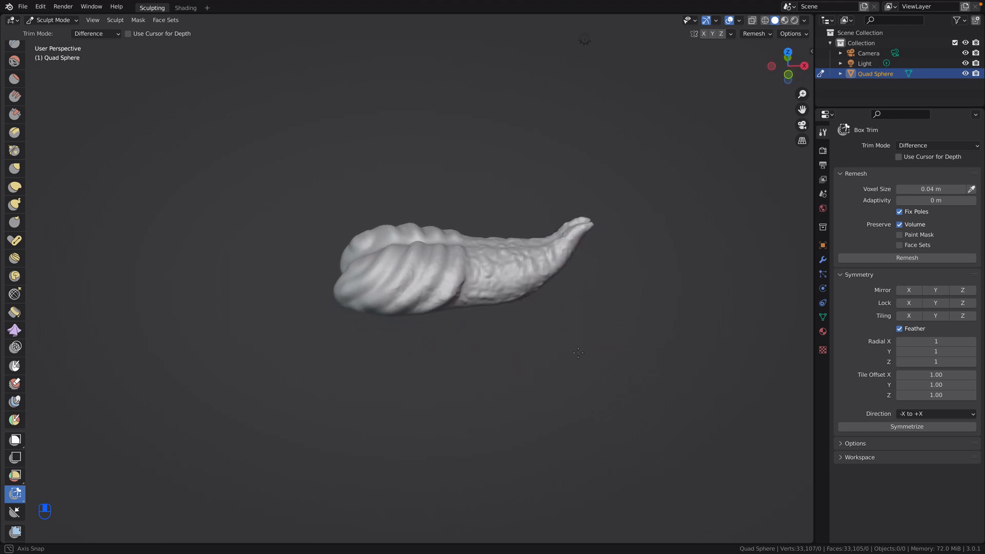
Reduce the sculpt's face count with a Decimate modifier in Collapse mode at a ratio of 0.5, and apply the modifier
{"action": "left_click", "coordinate": [824, 261]}
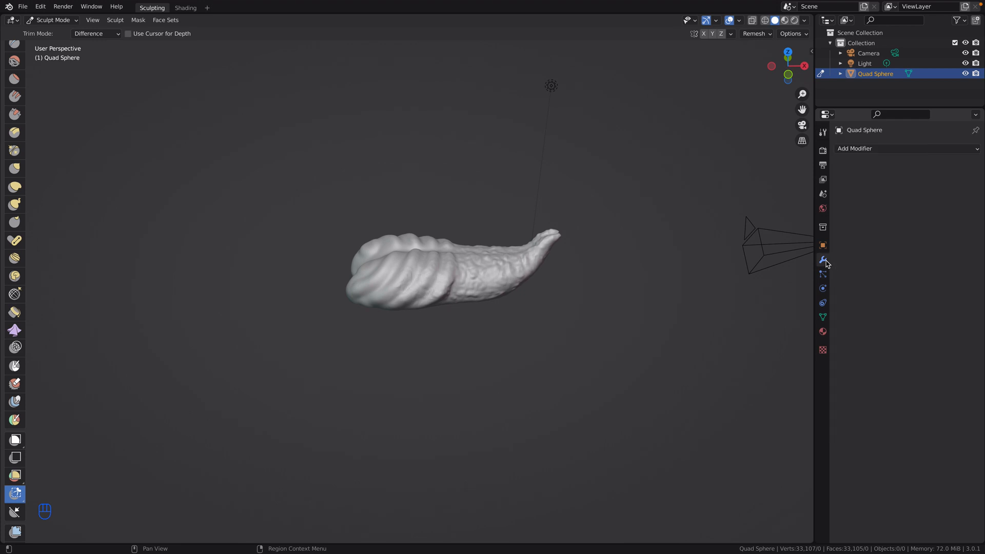
{"action": "left_click", "coordinate": [852, 150]}
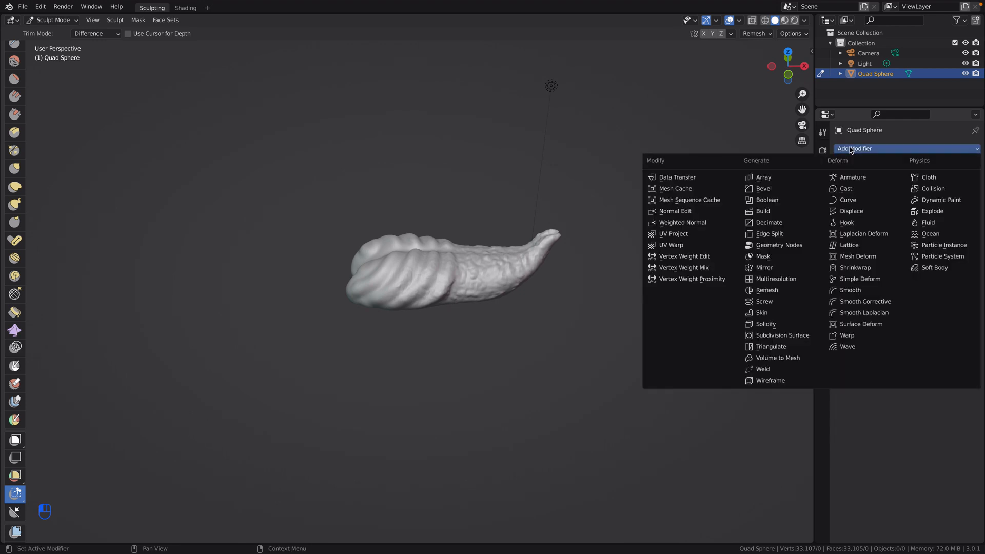
{"action": "left_click", "coordinate": [774, 224]}
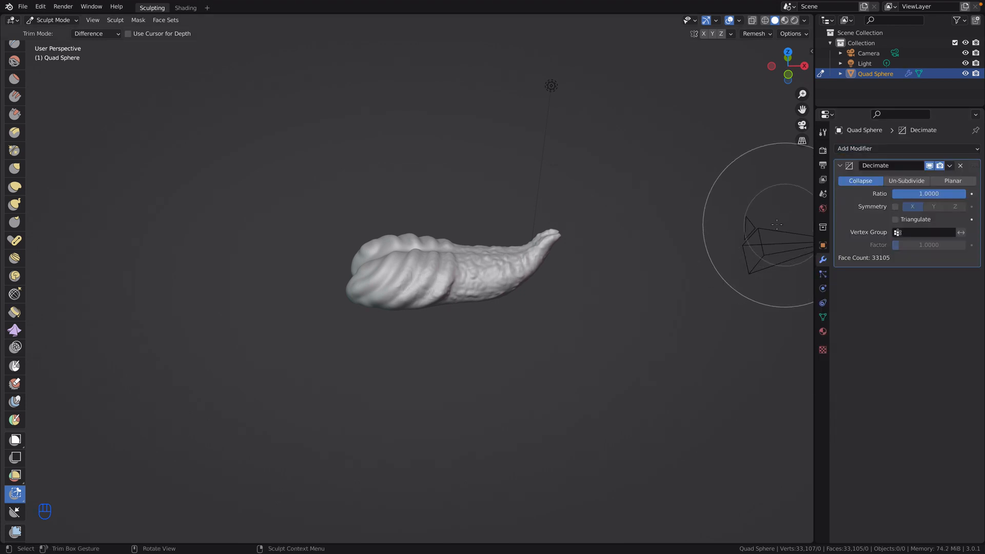
{"action": "left_click", "coordinate": [915, 194]}
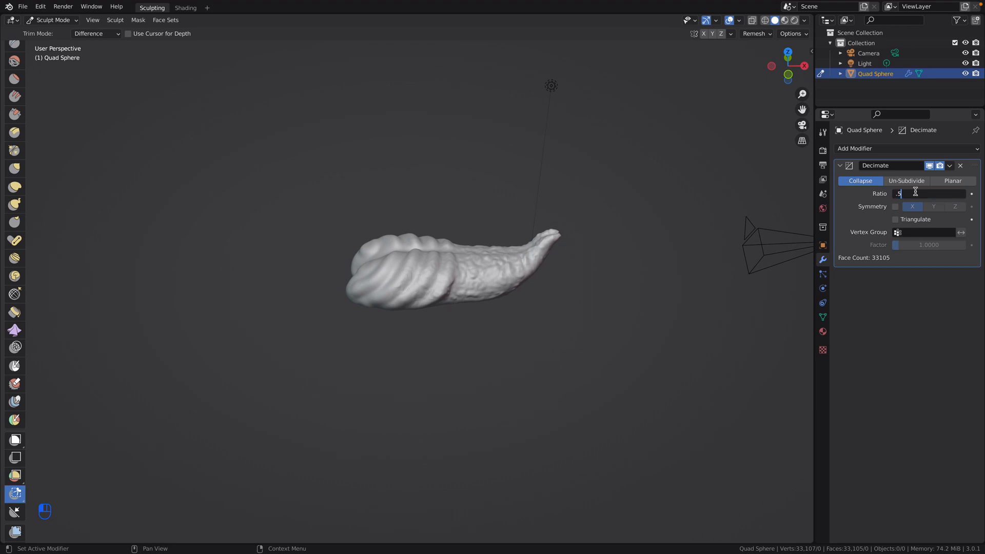
{"action": "key", "text": "Return"}
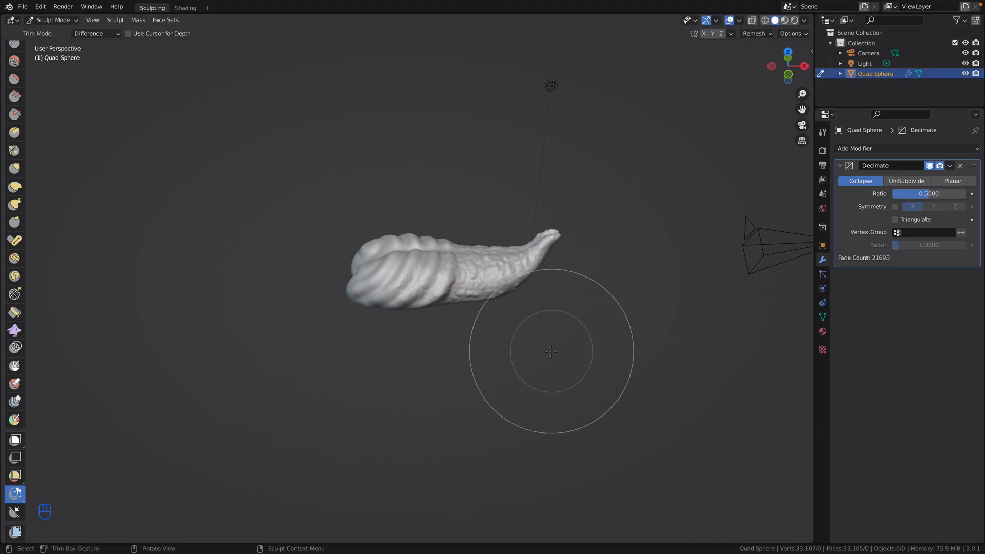
{"action": "mouse_move", "coordinate": [552, 352]}
{"action": "middle_mouse_down"}
{"action": "mouse_move", "coordinate": [506, 324]}
{"action": "mouse_move", "coordinate": [405, 324]}
{"action": "mouse_move", "coordinate": [563, 338]}
{"action": "middle_mouse_up"}
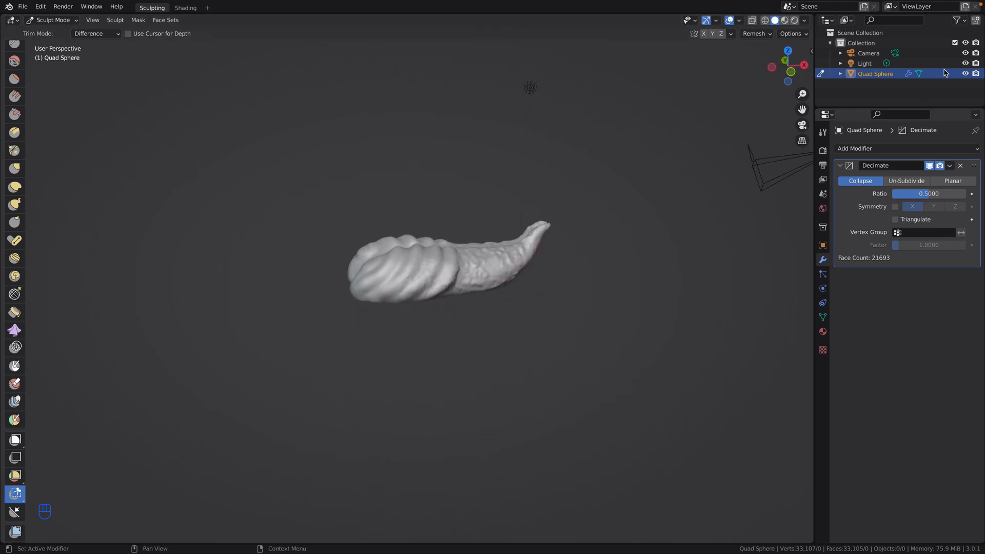
{"action": "left_click", "coordinate": [950, 166]}
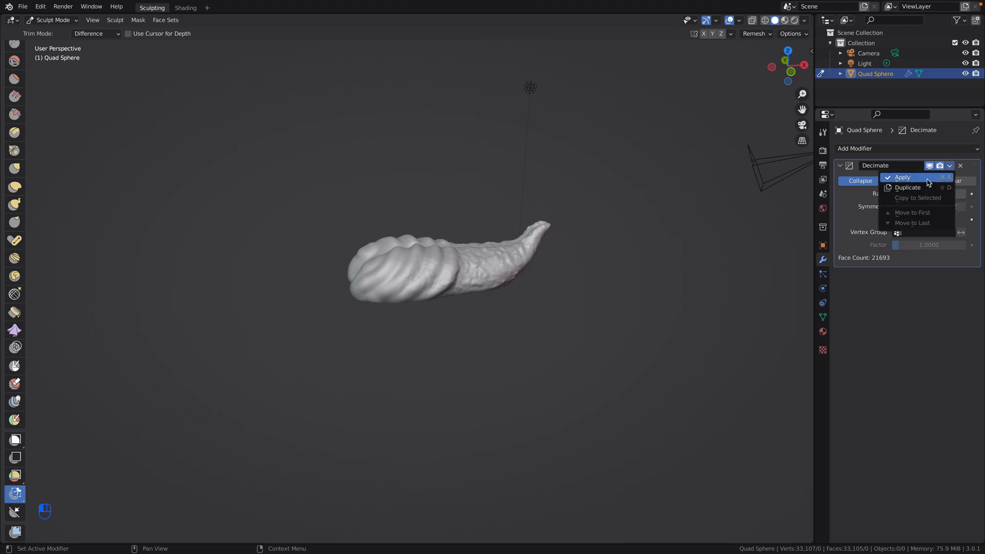
{"action": "left_click", "coordinate": [902, 176]}
{"action": "mouse_move", "coordinate": [578, 320]}
{"action": "middle_mouse_down"}
{"action": "mouse_move", "coordinate": [658, 279]}
{"action": "mouse_move", "coordinate": [552, 281]}
{"action": "mouse_move", "coordinate": [621, 349]}
{"action": "mouse_move", "coordinate": [495, 340]}
{"action": "middle_mouse_up"}
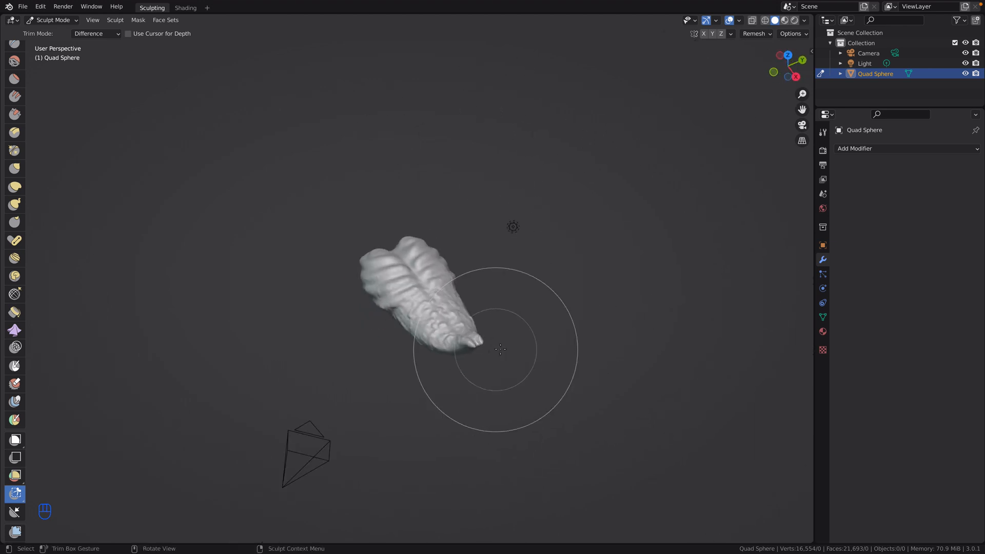
Save the project in the home folder as wi-tounge-grinder-video1.blend
{"action": "left_click", "coordinate": [23, 7]}
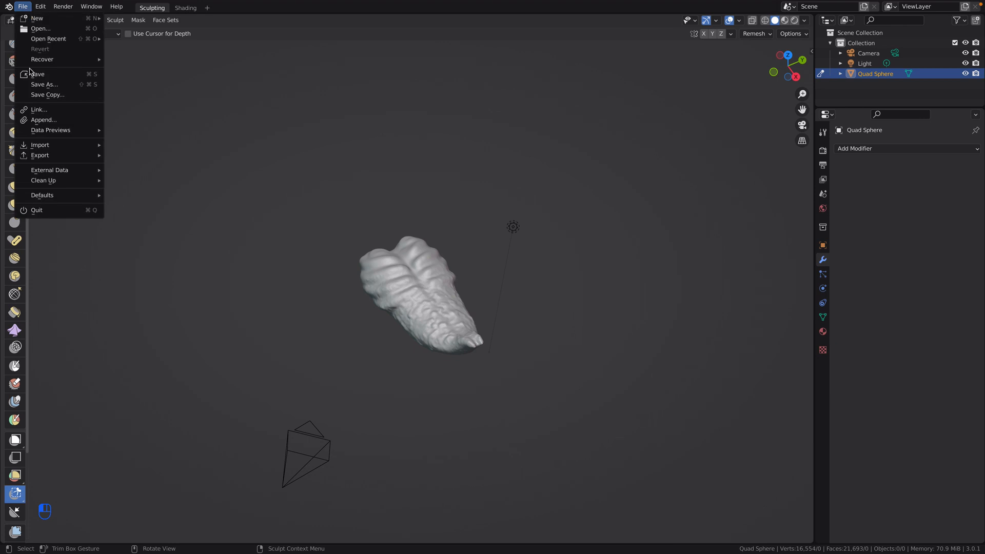
{"action": "left_click", "coordinate": [45, 84]}
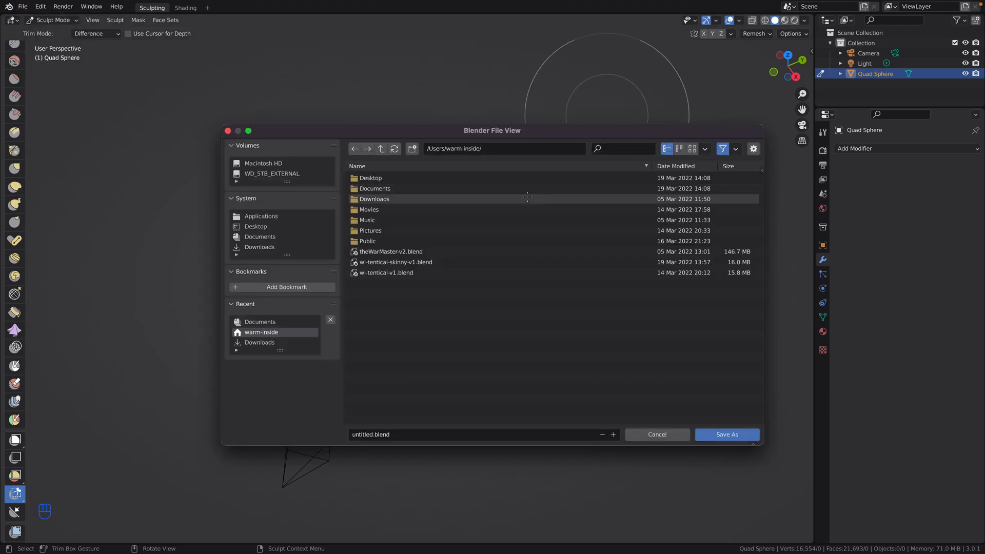
{"action": "left_click", "coordinate": [362, 437]}
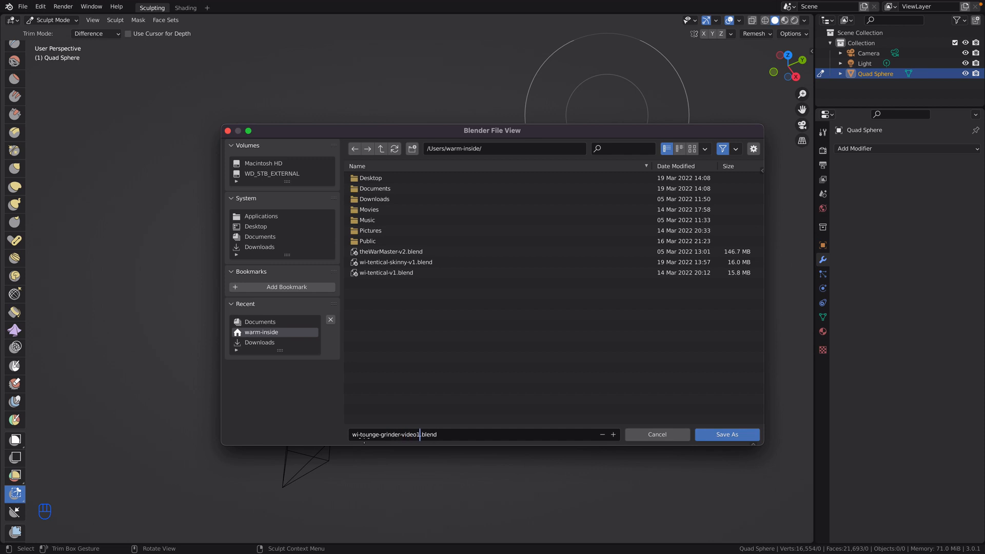
{"action": "left_click", "coordinate": [724, 435]}
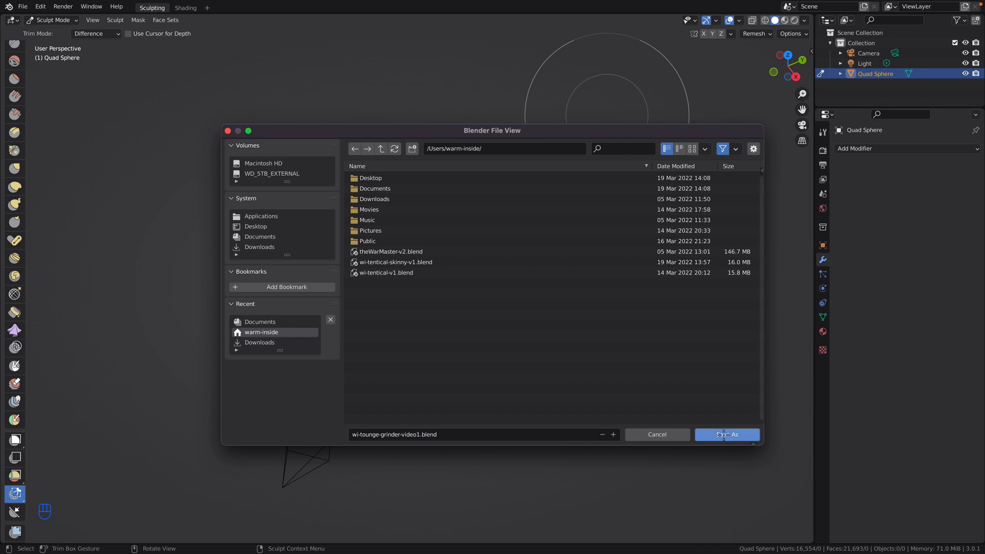
{"action": "left_click", "coordinate": [731, 435]}
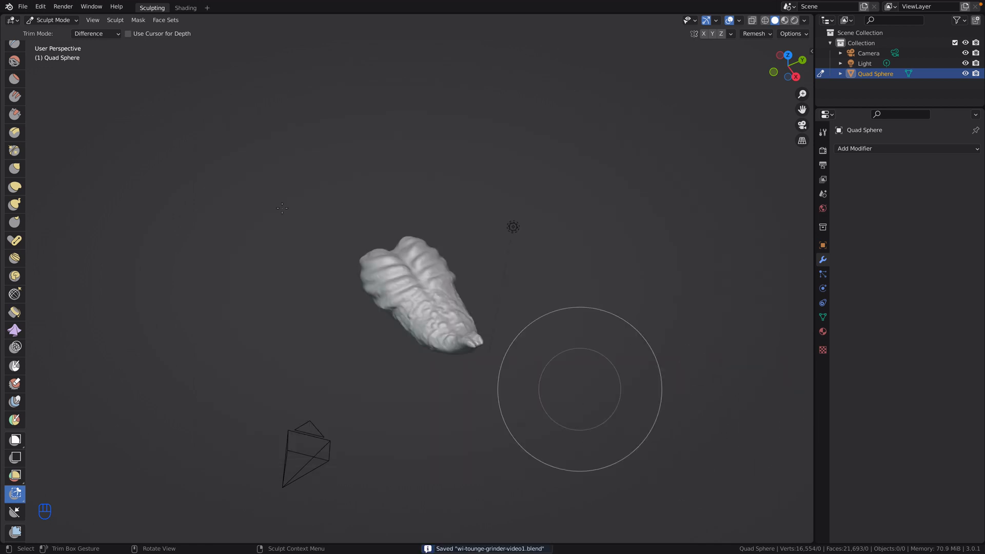
Export the sculpt as wi-tounge-grinder-video1.stl into the Documents folder with the default STL settings
{"action": "left_click", "coordinate": [22, 6]}
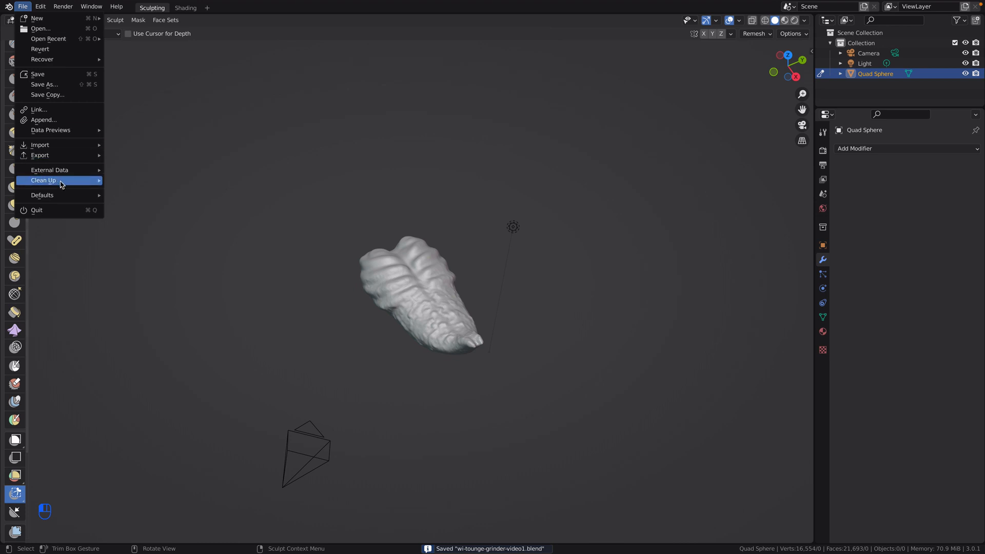
{"action": "mouse_move", "coordinate": [53, 157]}
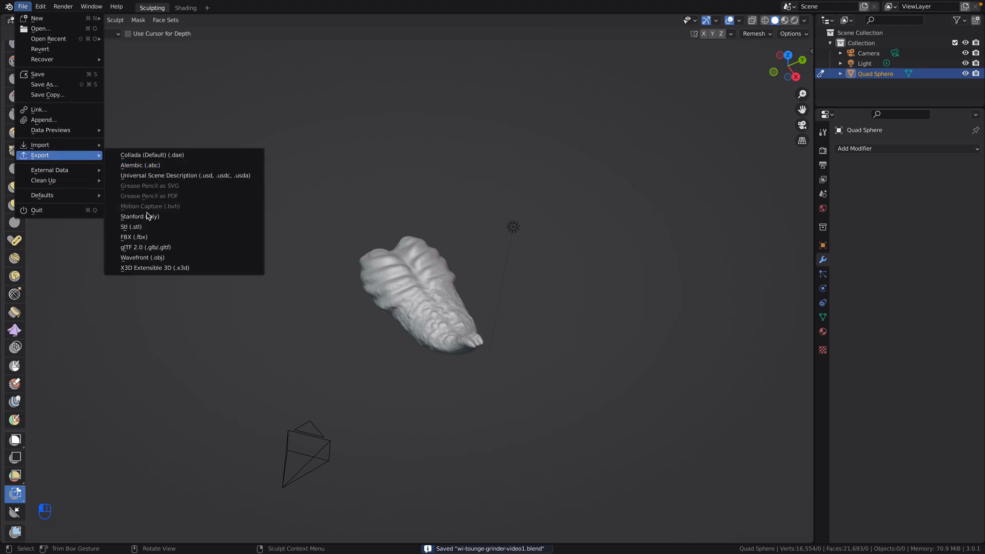
{"action": "left_click", "coordinate": [152, 226]}
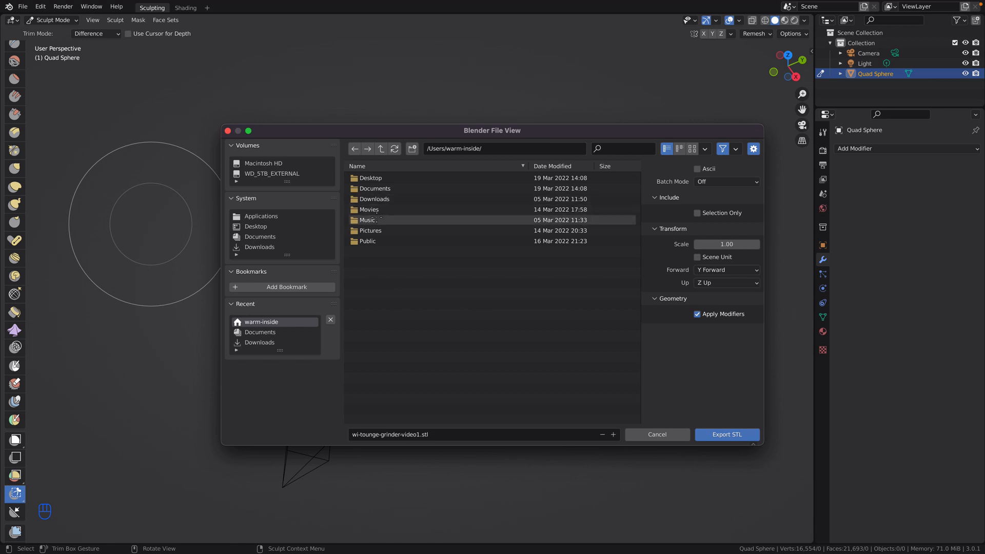
{"action": "left_click", "coordinate": [508, 188]}
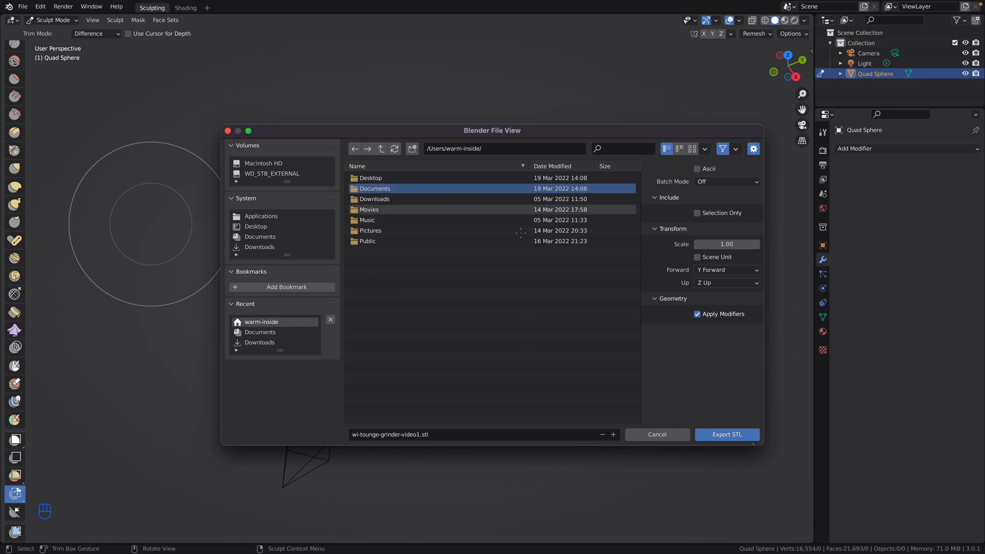
{"action": "double_click", "coordinate": [398, 188]}
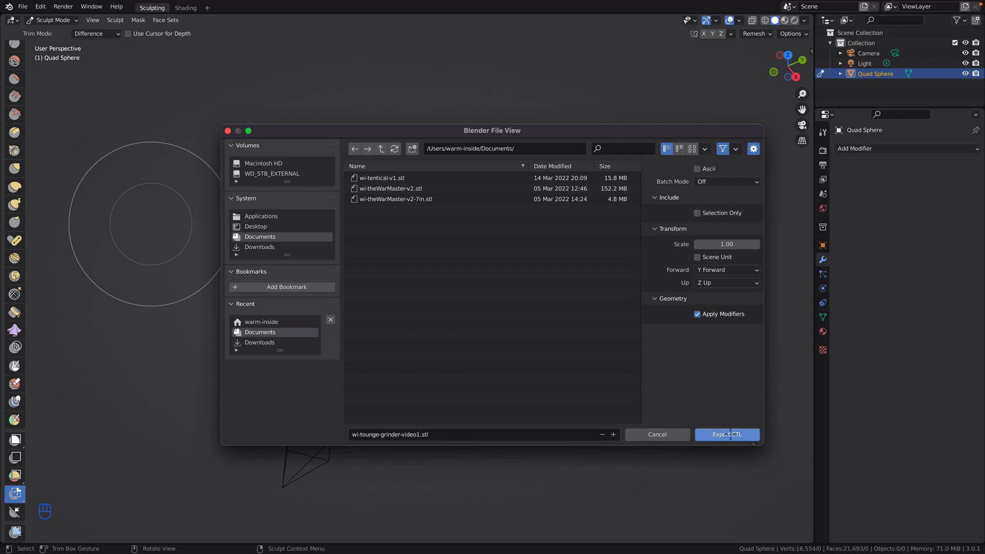
{"action": "left_click", "coordinate": [715, 434]}
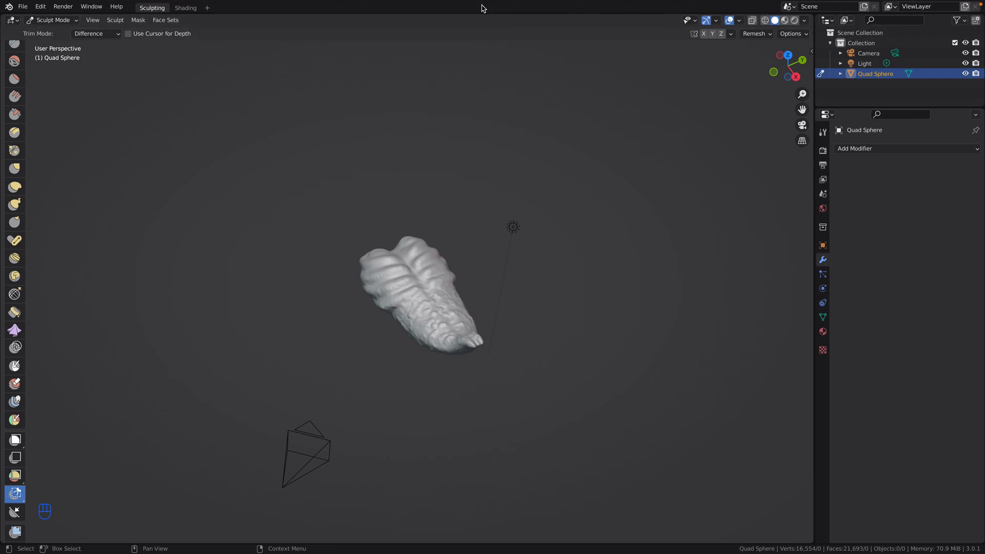
Leave full screen and switch to Finder to show the Documents folder as a list sorted by date modified, newest first
{"action": "mouse_move", "coordinate": [270, 5]}
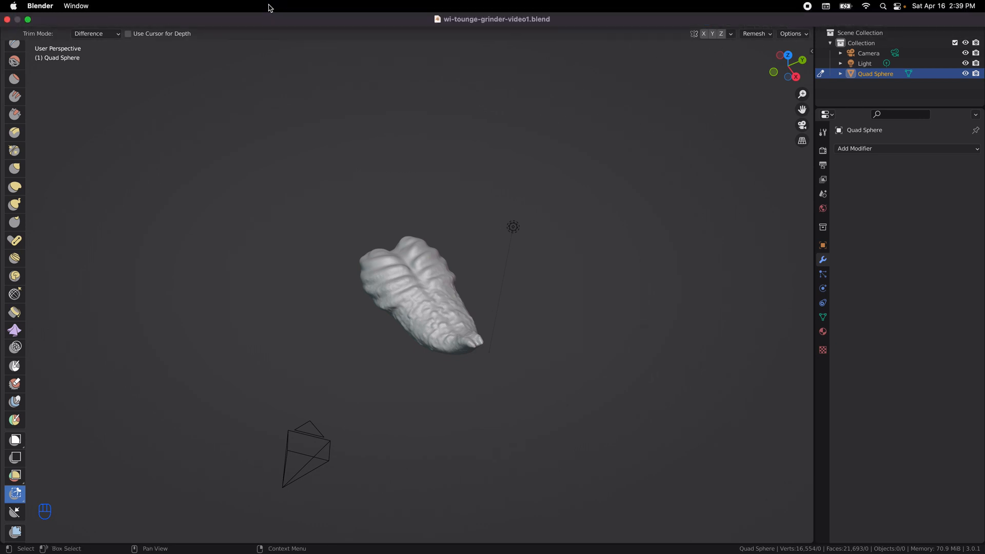
{"action": "left_click", "coordinate": [28, 19]}
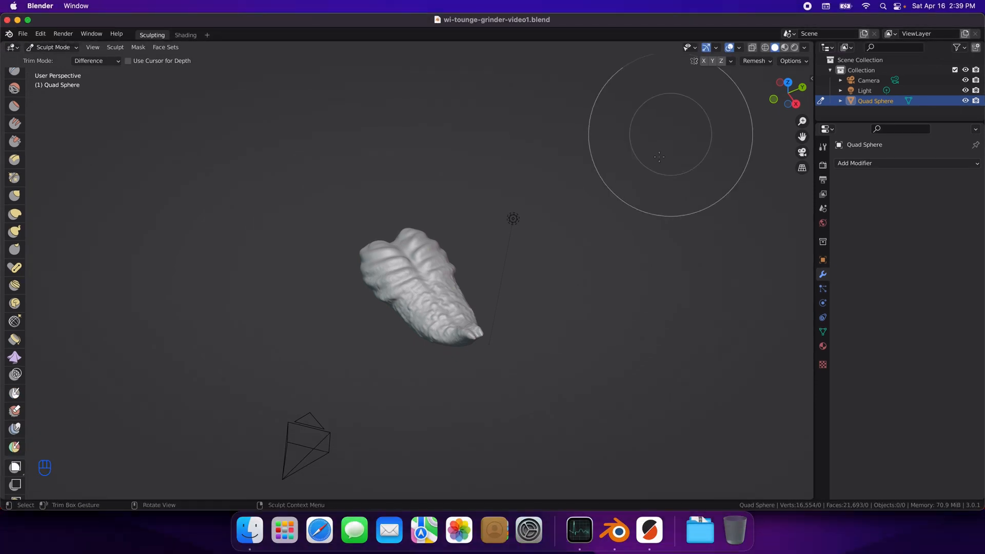
{"action": "left_click", "coordinate": [250, 530]}
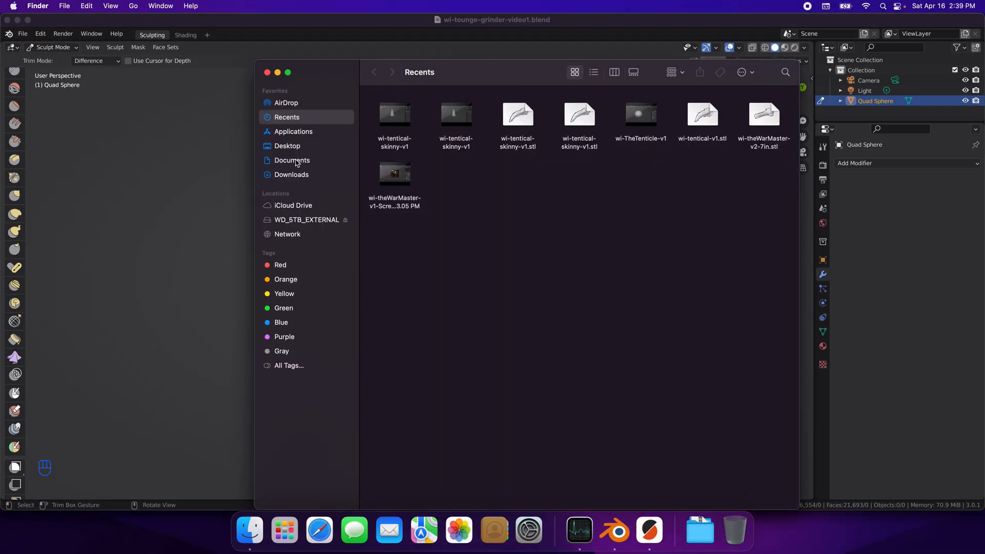
{"action": "left_click", "coordinate": [297, 162]}
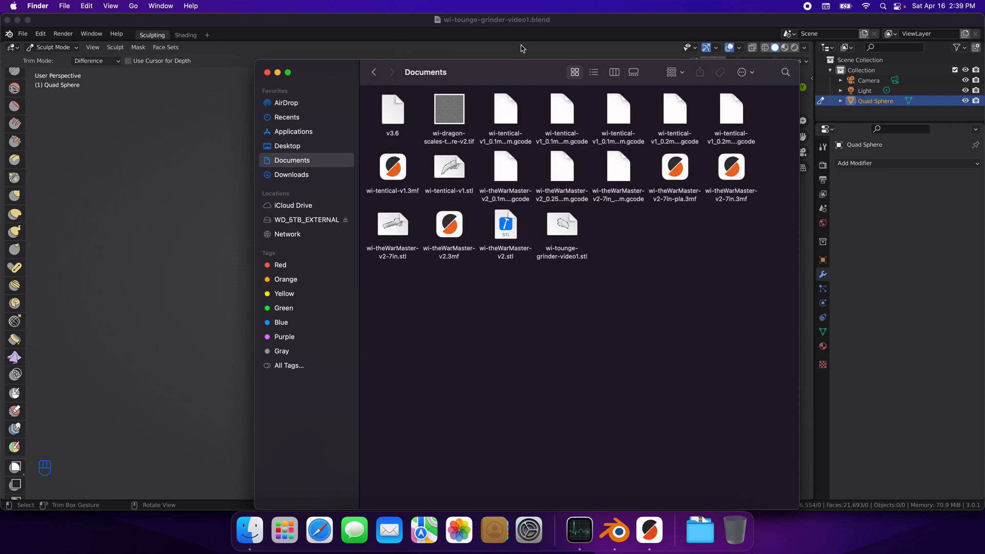
{"action": "left_click", "coordinate": [594, 73]}
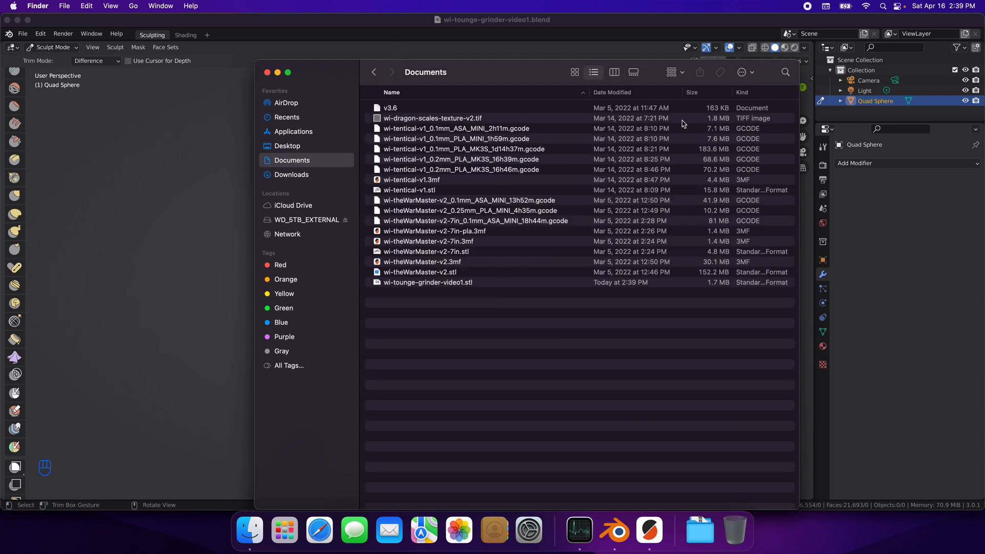
{"action": "left_click", "coordinate": [640, 93]}
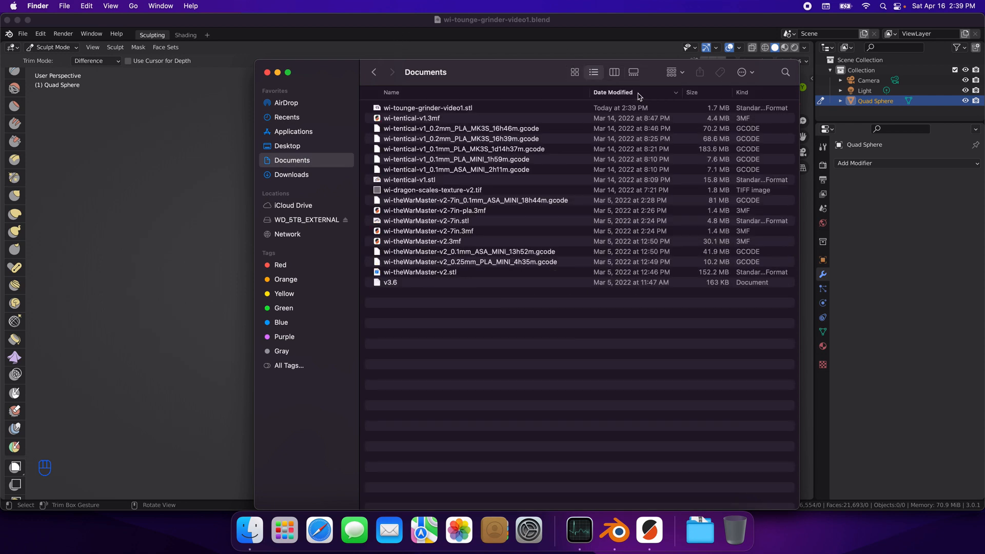
Open wi-tounge-grinder-video1.stl from the Documents folder in PrusaSlicer
{"action": "right_click", "coordinate": [471, 111]}
{"action": "mouse_move", "coordinate": [576, 125]}
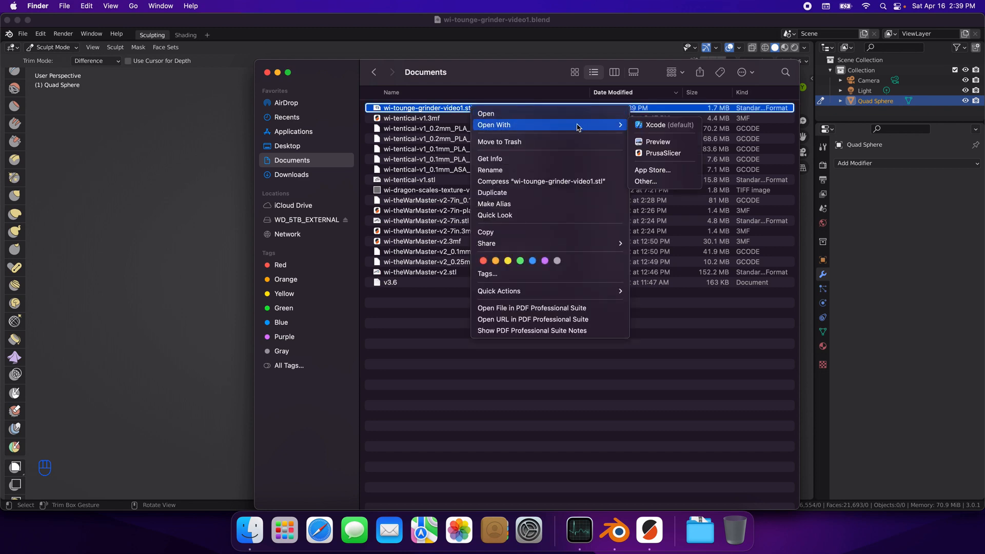
{"action": "left_click", "coordinate": [663, 153]}
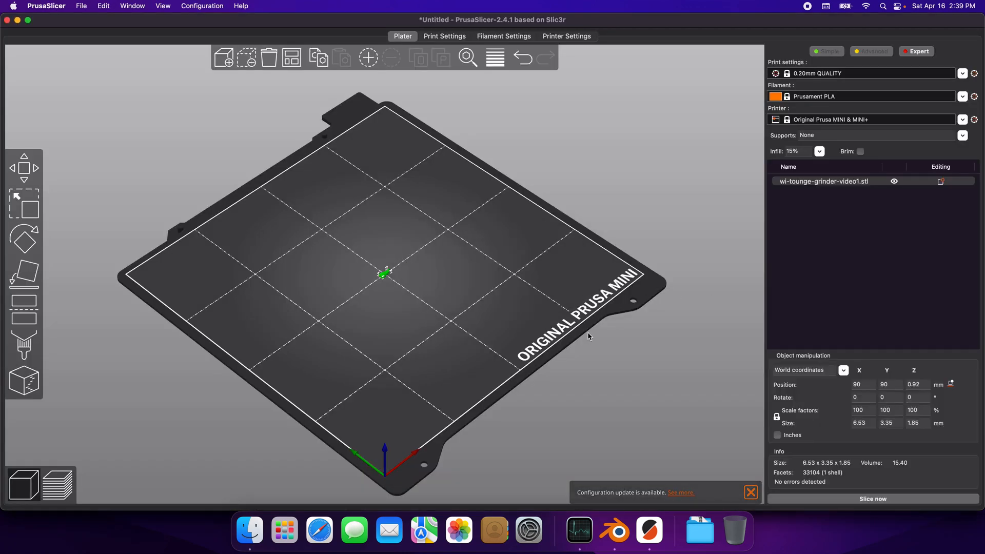
View the imported model on the print bed from the front, and switch its position and size units to inches
{"action": "middle_click_drag", "start_coordinate": [644, 324], "coordinate": [727, 328]}
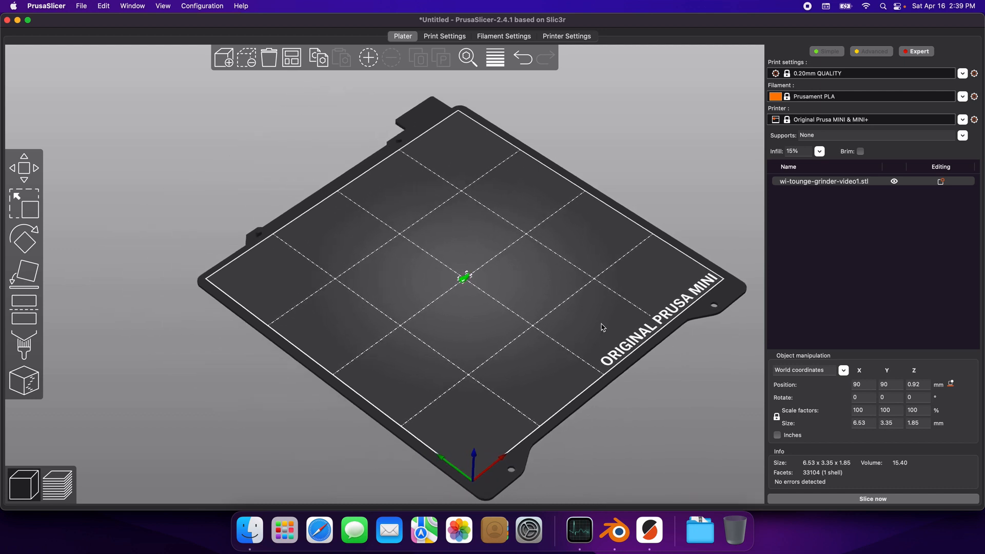
{"action": "mouse_move", "coordinate": [602, 324]}
{"action": "left_mouse_down"}
{"action": "mouse_move", "coordinate": [586, 314]}
{"action": "mouse_move", "coordinate": [589, 323]}
{"action": "left_mouse_up"}
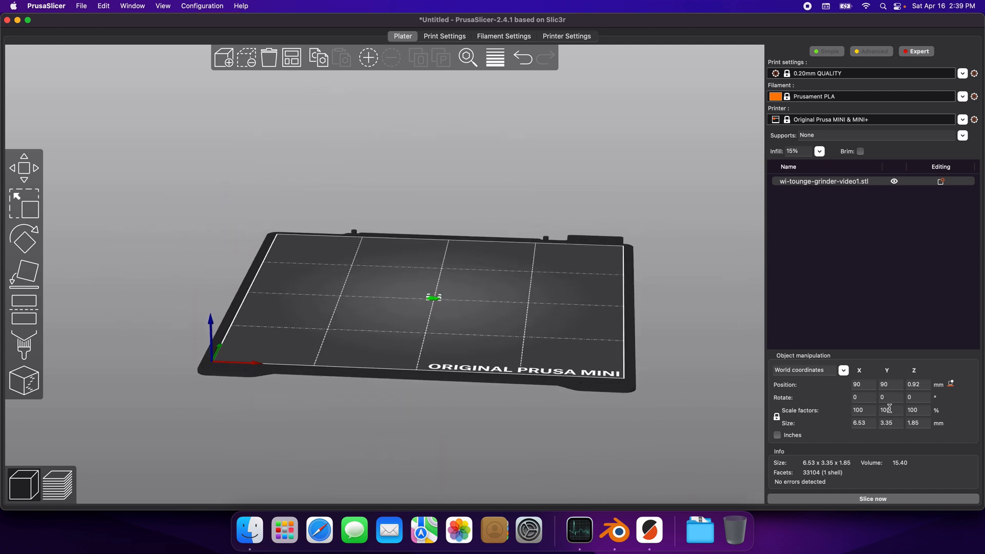
{"action": "left_click", "coordinate": [798, 438]}
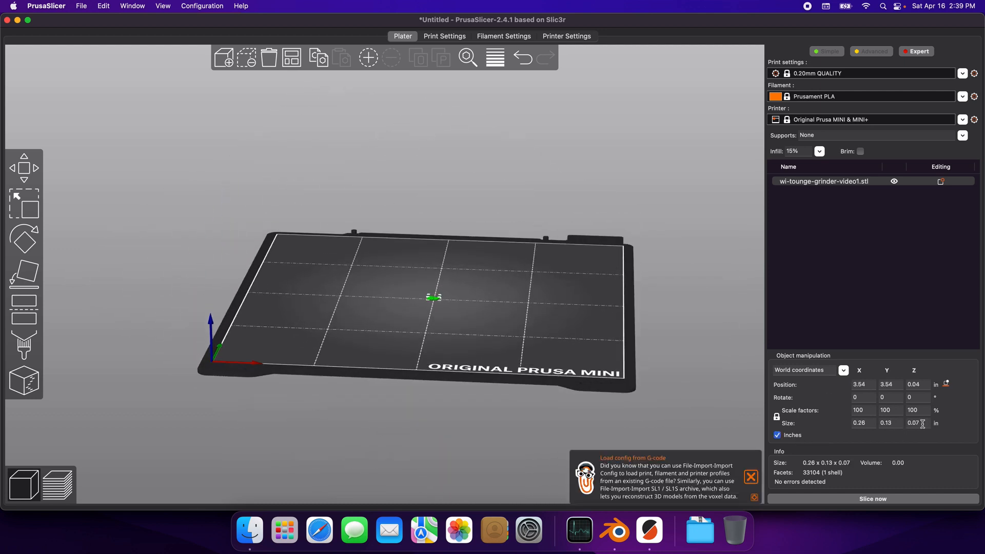
Try scaling the model uniformly to a Z size of 4 in
{"action": "left_click", "coordinate": [921, 424]}
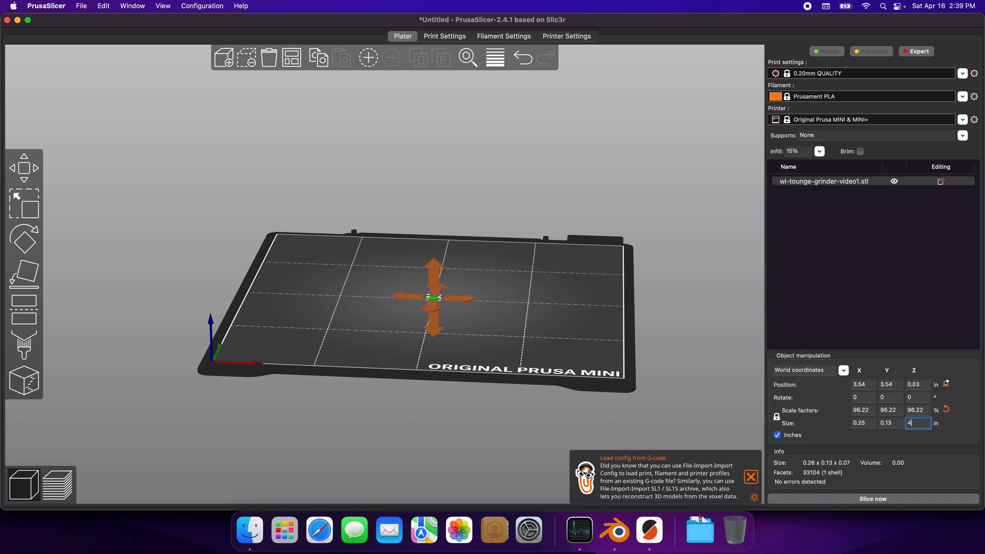
{"action": "type", "text": "4"}
{"action": "key", "text": "Return"}
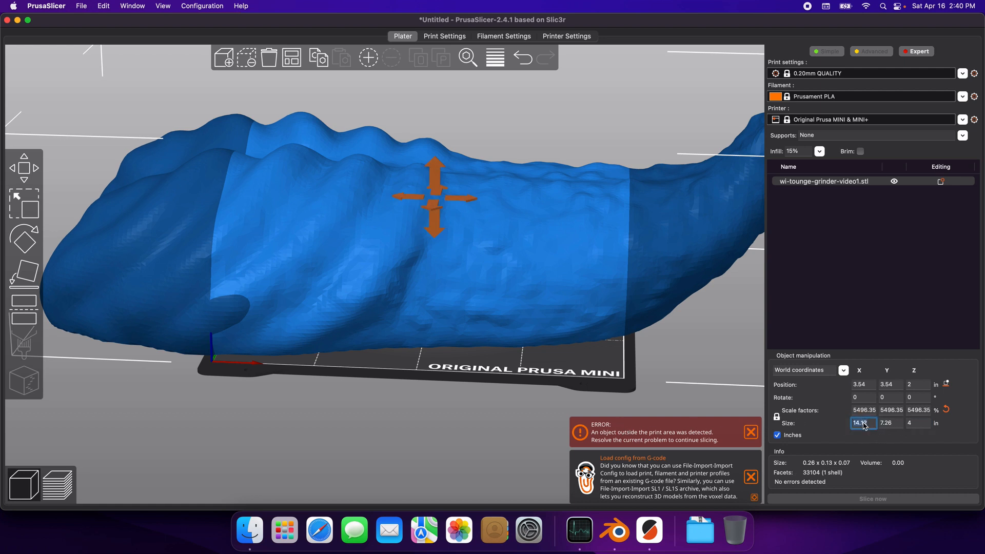
Scale the model uniformly to an X size of 4 in and check its side and underside
{"action": "type", "text": "4"}
{"action": "key", "text": "Return"}
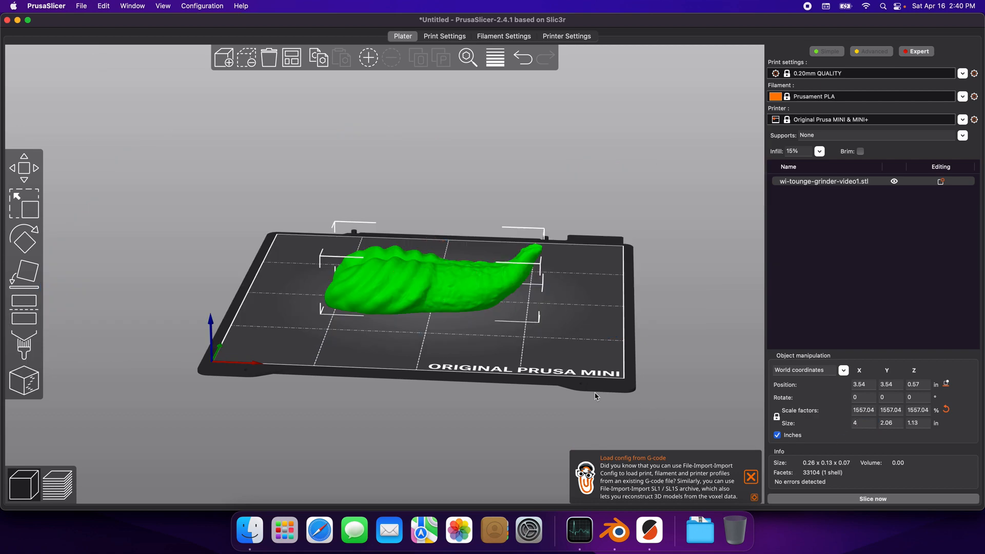
{"action": "mouse_move", "coordinate": [594, 395]}
{"action": "left_mouse_down"}
{"action": "mouse_move", "coordinate": [666, 393]}
{"action": "mouse_move", "coordinate": [575, 400]}
{"action": "mouse_move", "coordinate": [600, 382]}
{"action": "mouse_move", "coordinate": [576, 359]}
{"action": "mouse_move", "coordinate": [578, 383]}
{"action": "mouse_move", "coordinate": [594, 390]}
{"action": "mouse_move", "coordinate": [543, 389]}
{"action": "mouse_move", "coordinate": [607, 396]}
{"action": "mouse_move", "coordinate": [584, 384]}
{"action": "left_mouse_up"}
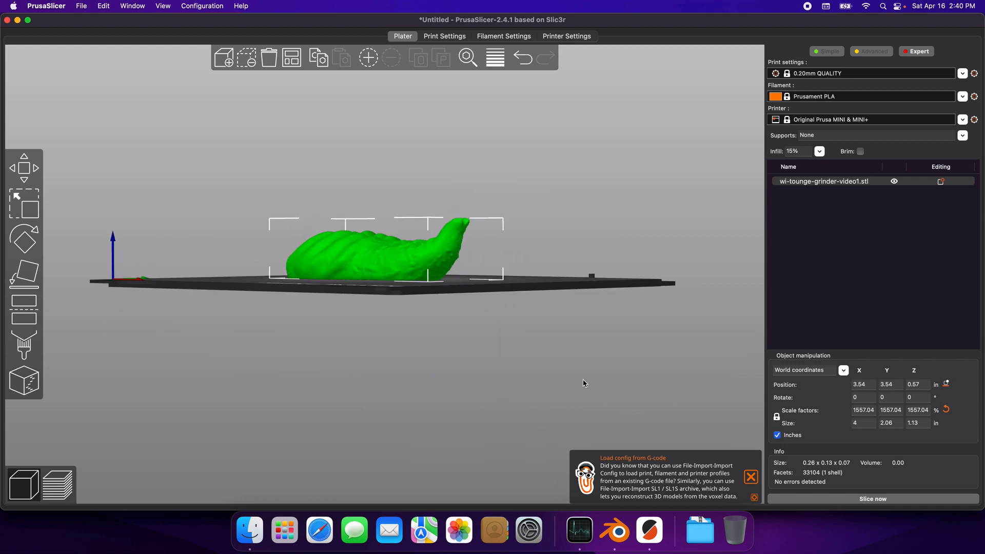
{"action": "scroll", "coordinate": [523, 241], "scroll_direction": "up", "scroll_amount": 5}
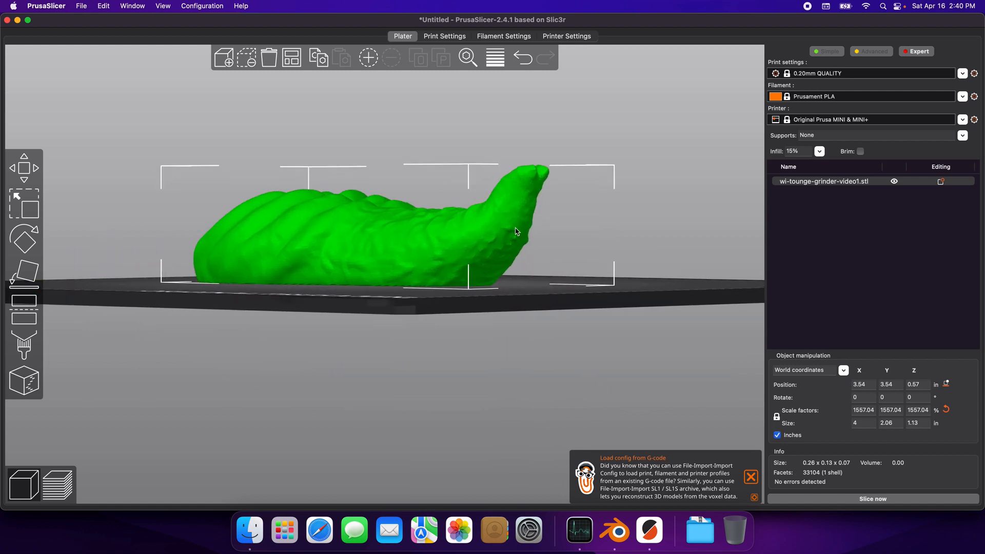
{"action": "left_click_drag", "start_coordinate": [501, 308], "coordinate": [534, 339]}
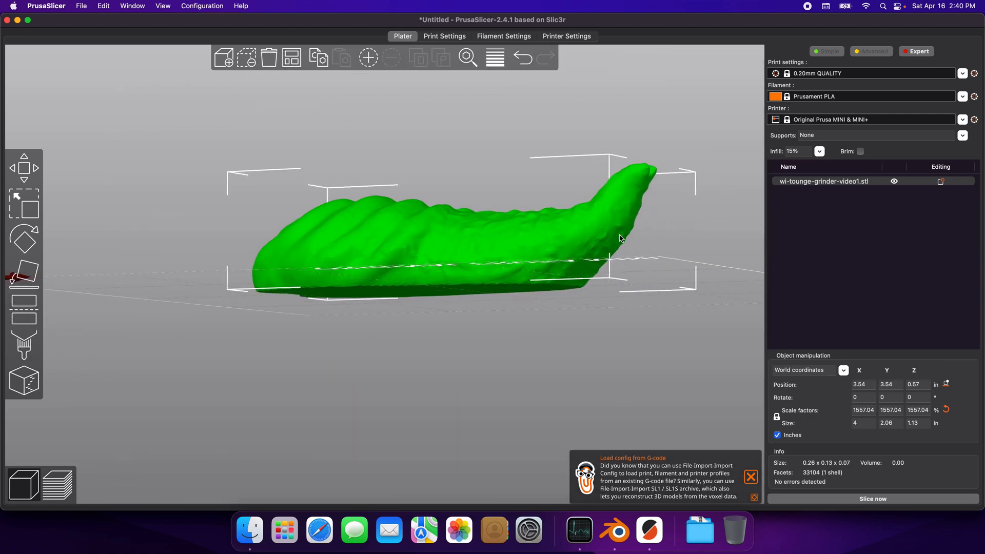
{"action": "right_click_drag", "start_coordinate": [603, 290], "coordinate": [604, 299]}
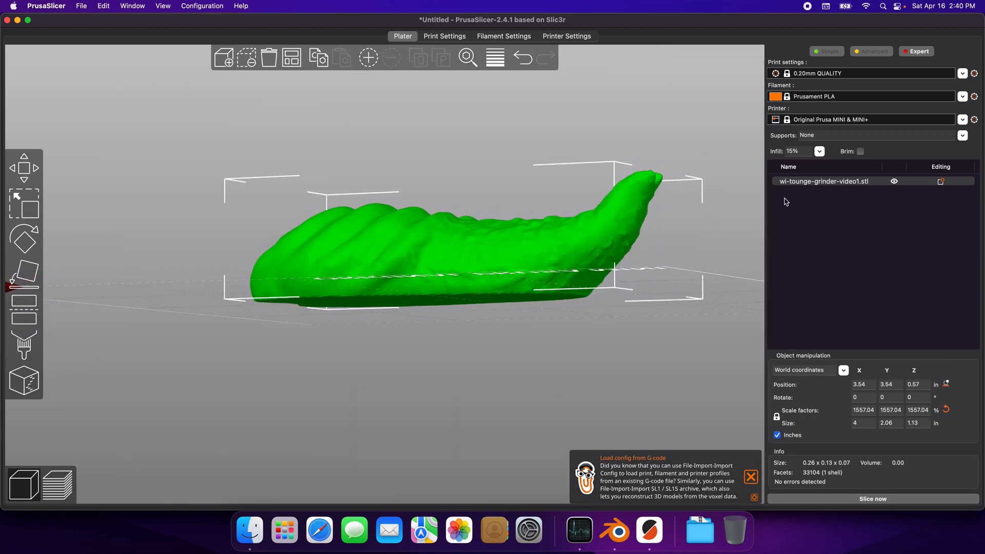
Enable supports on the build plate only and set the infill to 10%
{"action": "left_click", "coordinate": [963, 121]}
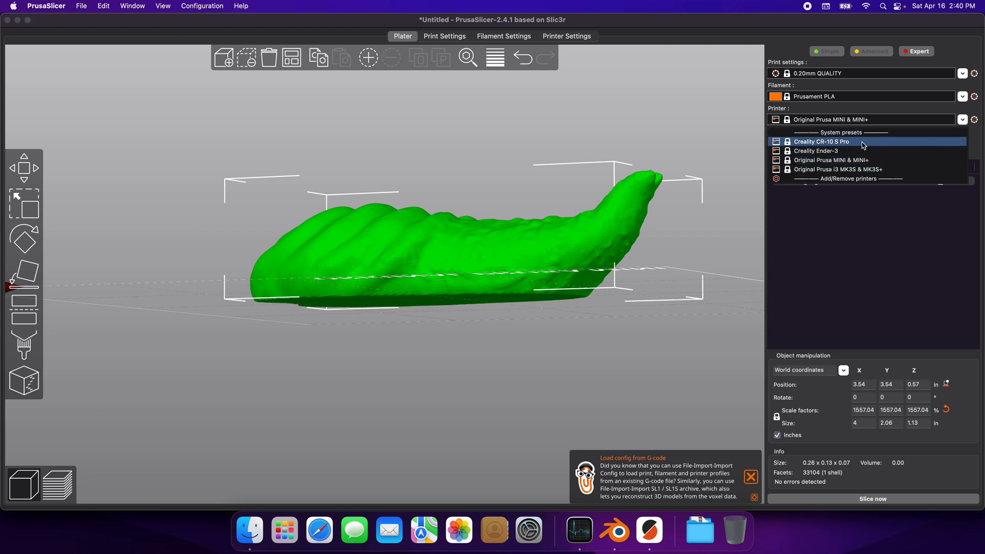
{"action": "left_click", "coordinate": [685, 310]}
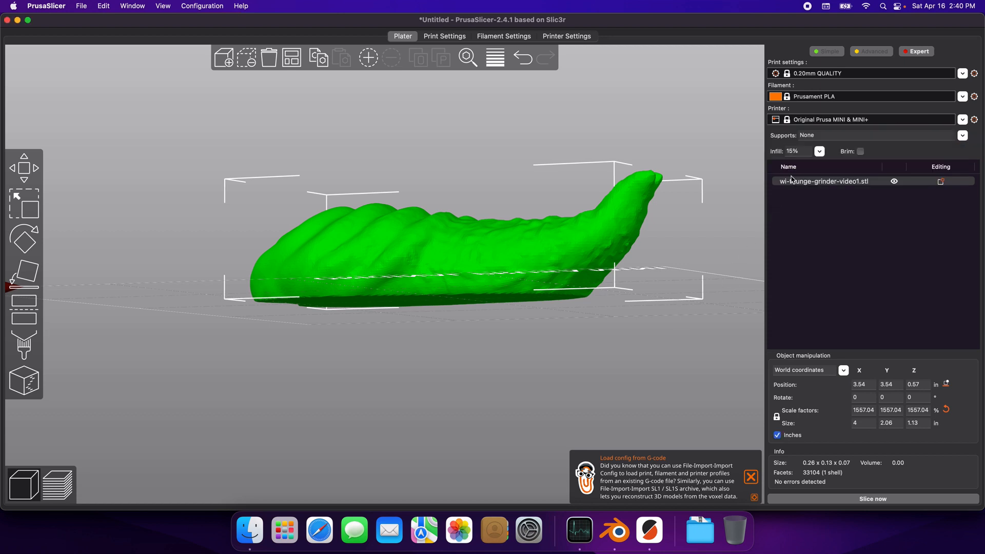
{"action": "left_click", "coordinate": [964, 136]}
{"action": "left_click", "coordinate": [879, 153]}
{"action": "left_click", "coordinate": [820, 151]}
{"action": "left_click", "coordinate": [794, 180]}
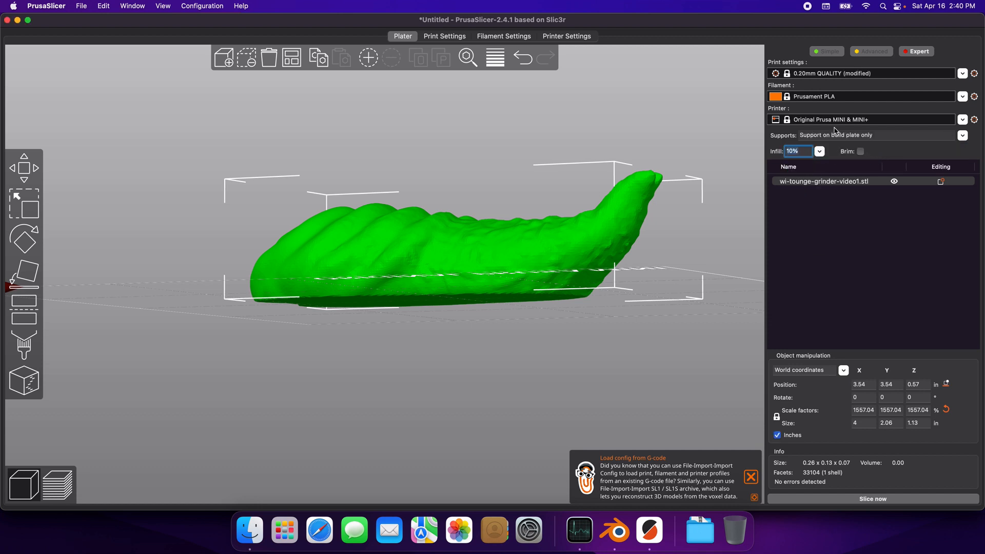
Choose Prusament ASA as the filament and the 0.10mm DETAIL print preset, transferring the modified support and infill settings
{"action": "left_click", "coordinate": [963, 98]}
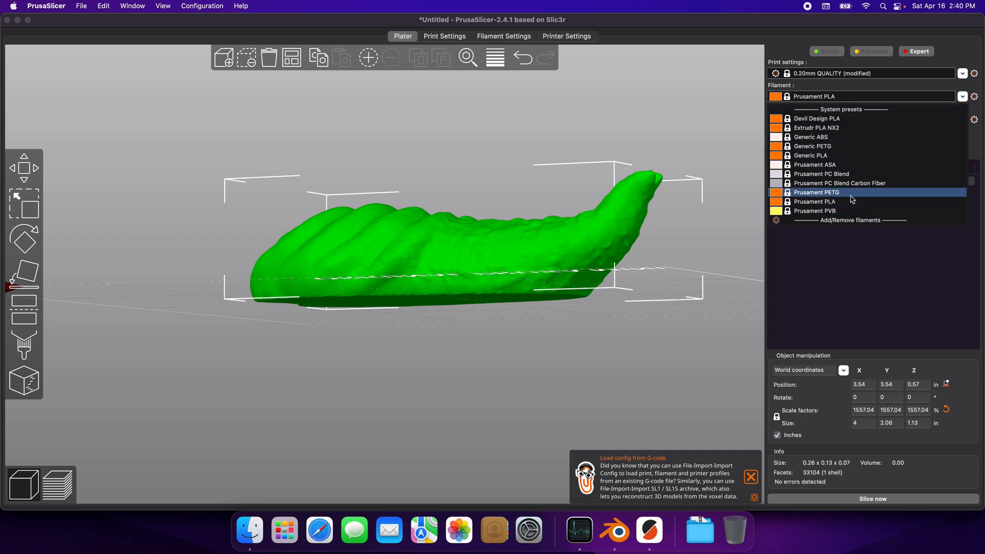
{"action": "left_click", "coordinate": [830, 166]}
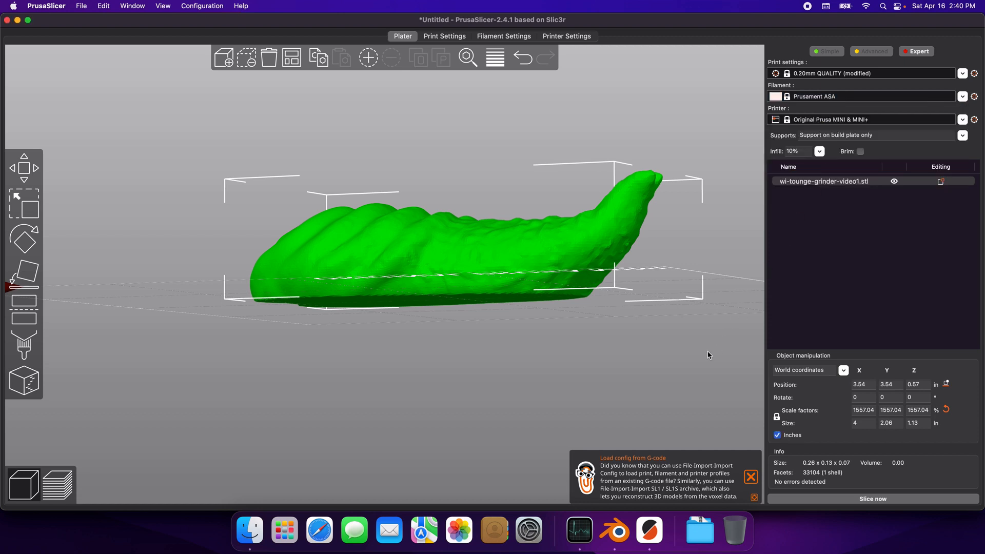
{"action": "left_click", "coordinate": [963, 73]}
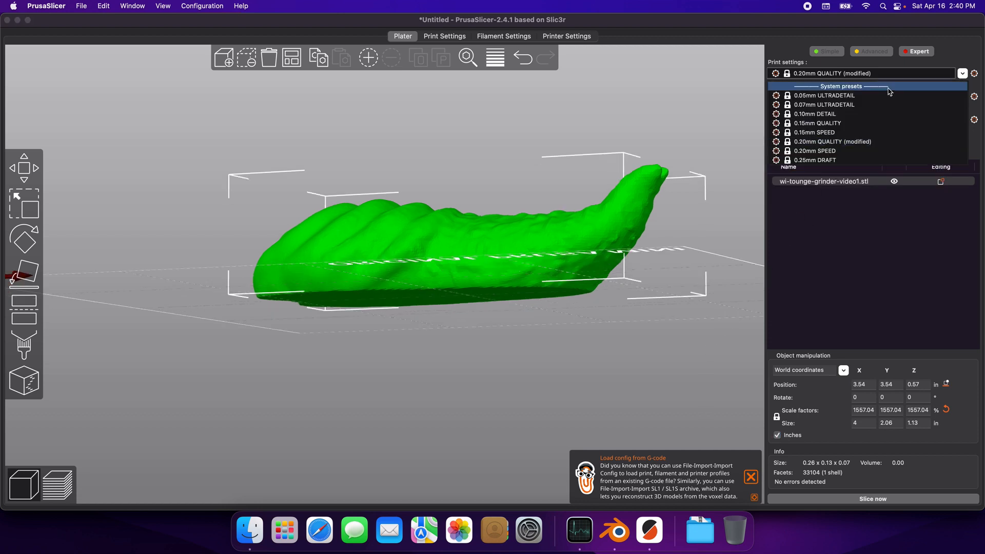
{"action": "left_click", "coordinate": [821, 117]}
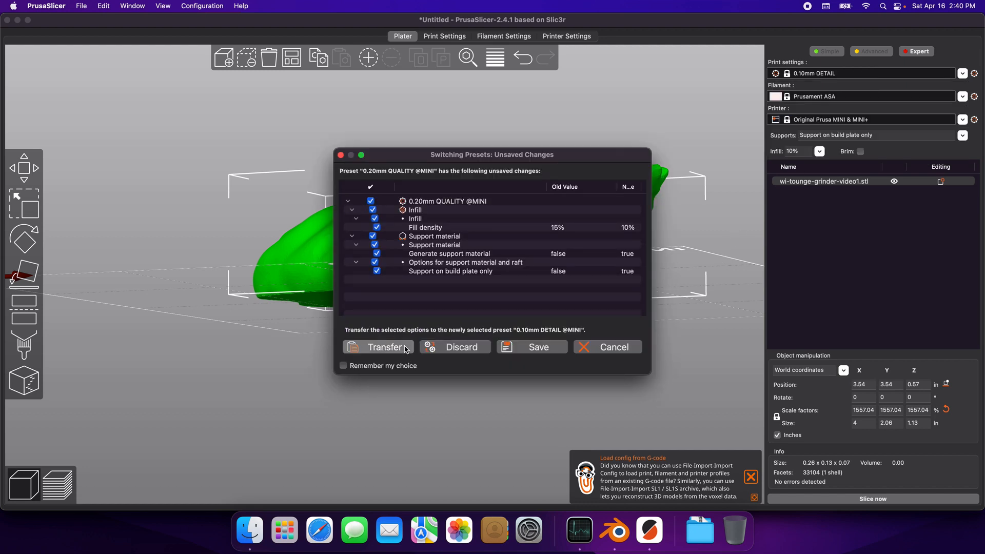
{"action": "left_click", "coordinate": [379, 347]}
Inspect the scaled model on the print bed from above and from its narrow end
{"action": "left_click_drag", "start_coordinate": [544, 361], "coordinate": [456, 227]}
{"action": "key", "text": "a"}
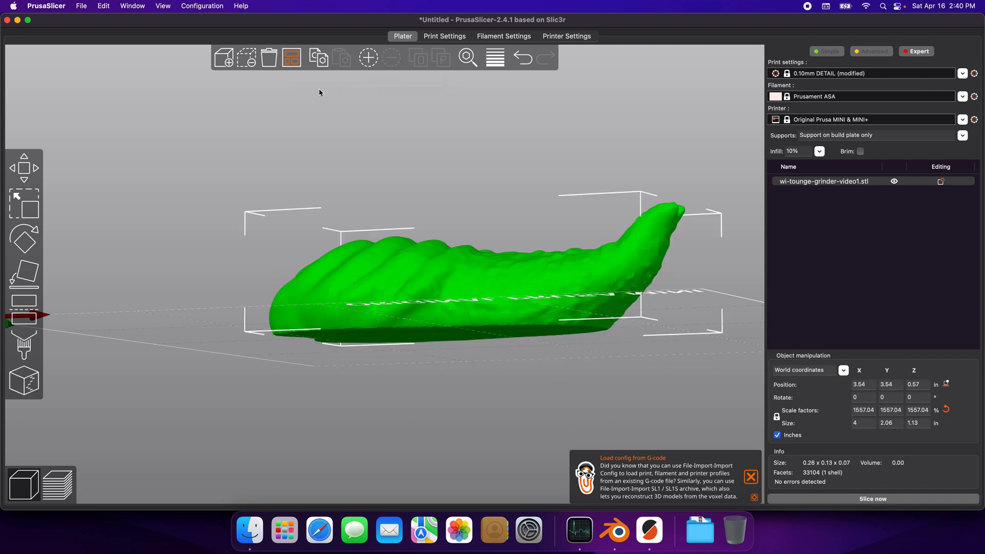
{"action": "left_click_drag", "start_coordinate": [433, 161], "coordinate": [450, 231]}
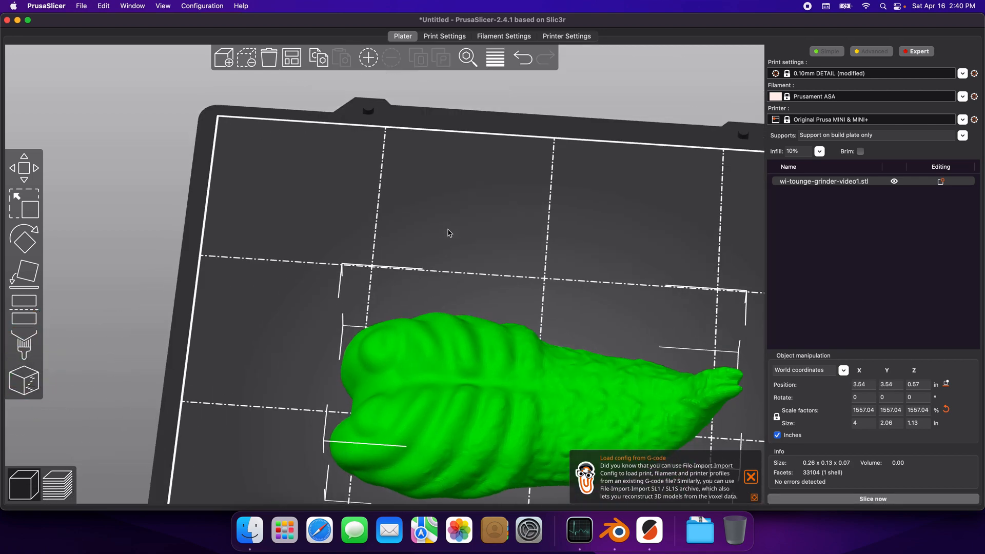
{"action": "scroll", "coordinate": [449, 227], "scroll_direction": "up", "scroll_amount": 3}
{"action": "scroll", "coordinate": [449, 227], "scroll_direction": "down", "scroll_amount": 4}
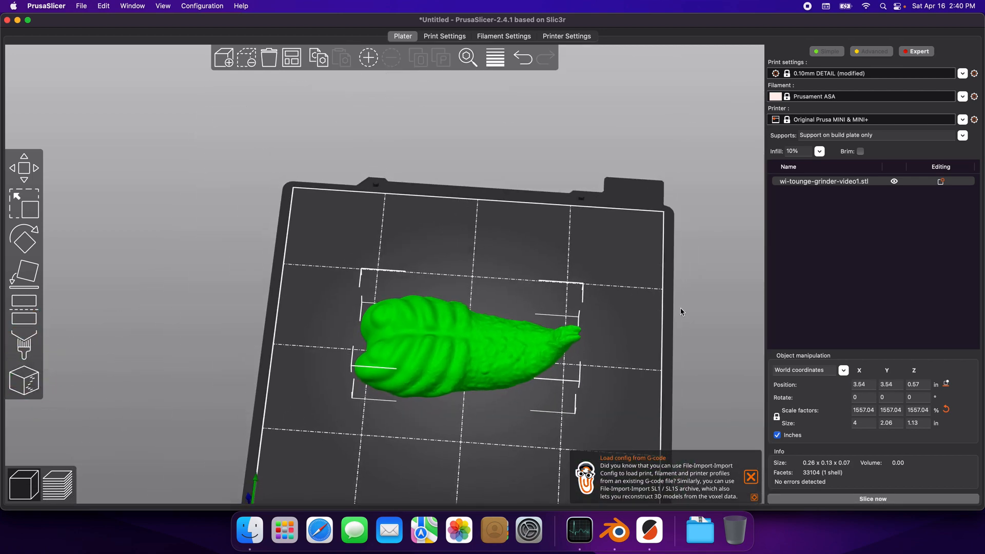
{"action": "left_click_drag", "start_coordinate": [719, 342], "coordinate": [690, 333]}
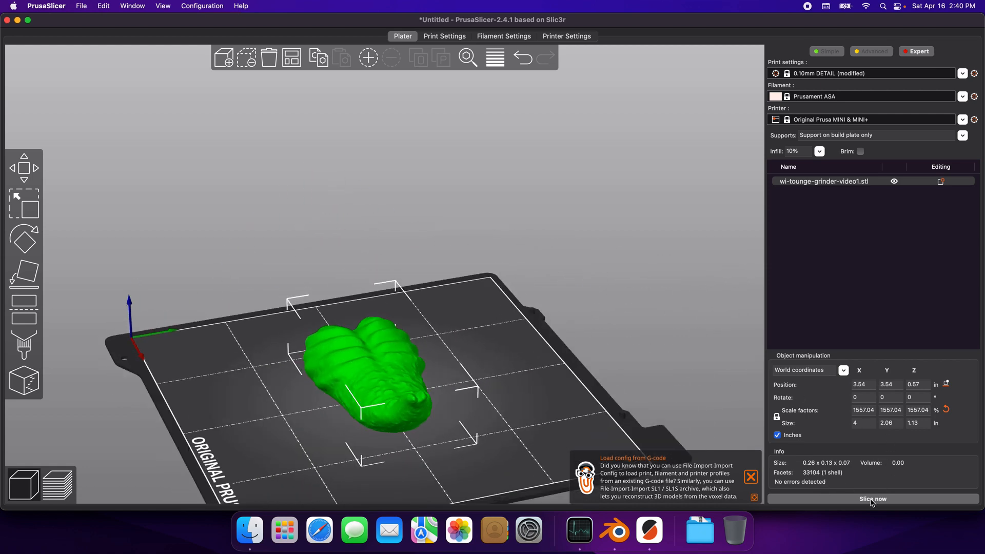
Dismiss the G-code config tip and save the project as wi-tounge-grinder-video1 in the Documents folder
{"action": "left_click", "coordinate": [752, 478]}
{"action": "left_click", "coordinate": [73, 6]}
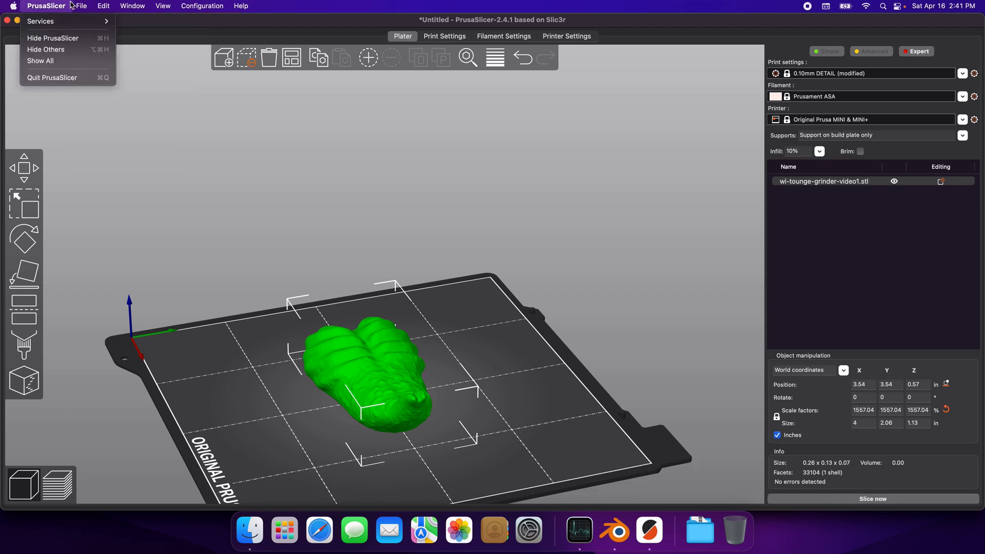
{"action": "mouse_move", "coordinate": [81, 5]}
{"action": "left_click", "coordinate": [101, 55]}
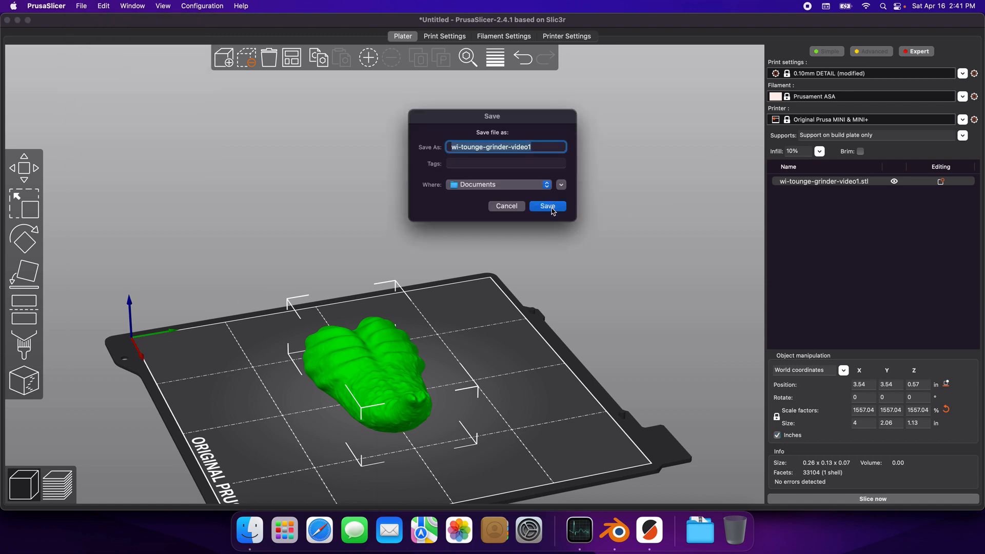
{"action": "left_click", "coordinate": [548, 206]}
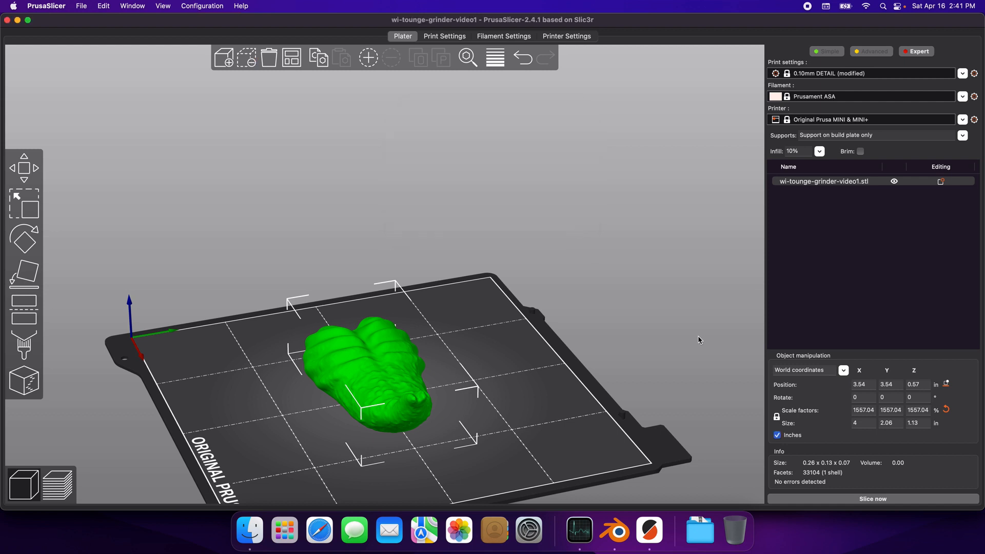
Slice the model for the Prusa MINI and export its G-code to the Documents folder under the suggested name
{"action": "left_click", "coordinate": [870, 500]}
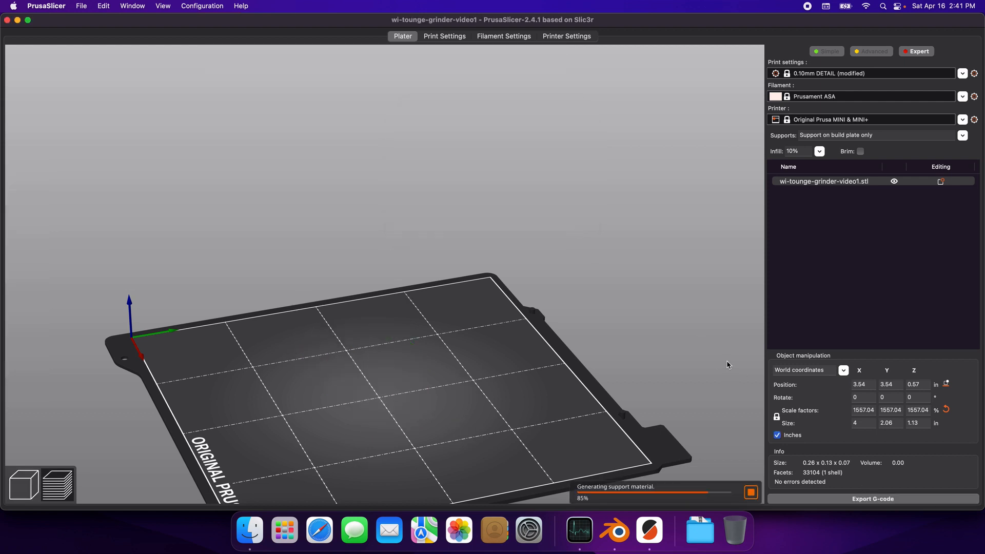
{"action": "left_click", "coordinate": [887, 500]}
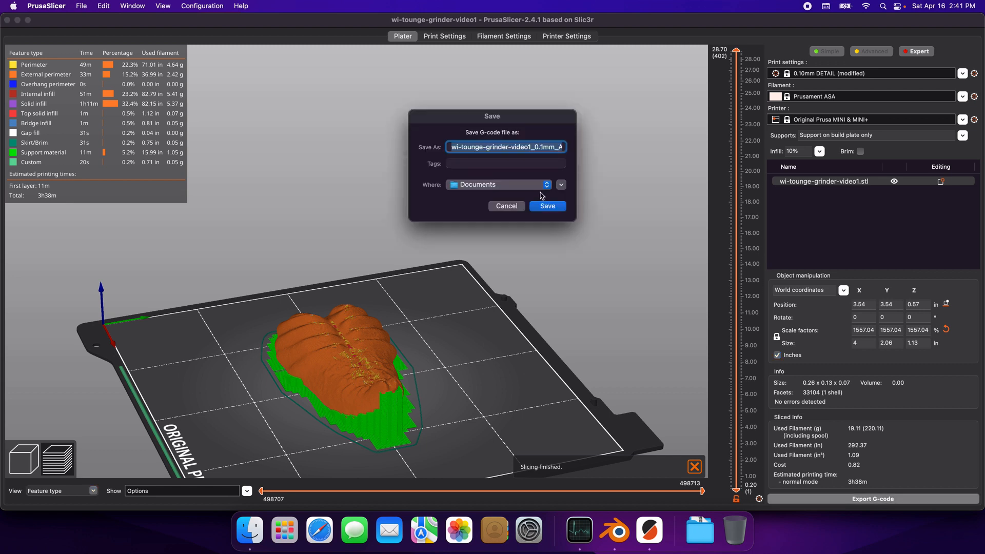
{"action": "left_click", "coordinate": [546, 206]}
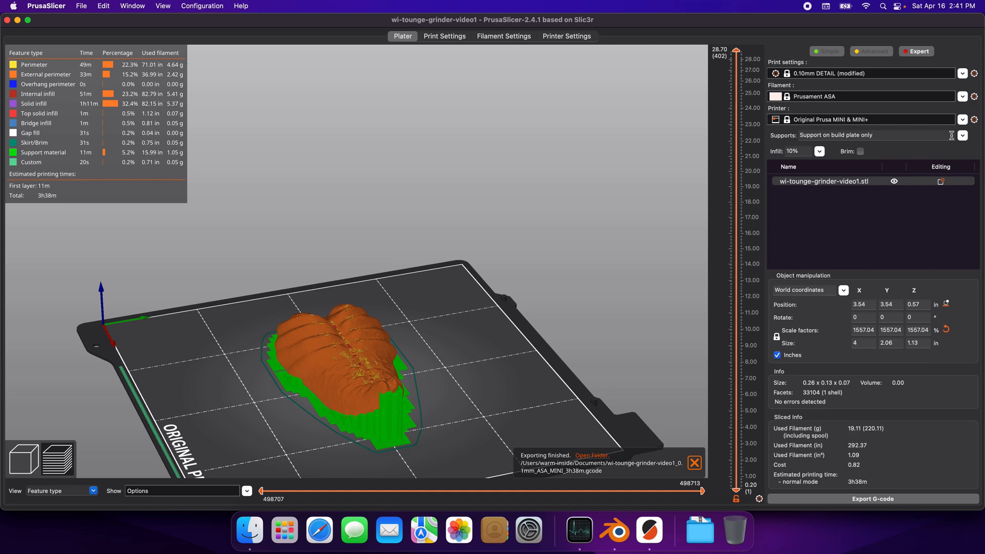
Switch the printer to Original Prusa i3 MK3S & MK3S+, transferring the modified print settings
{"action": "left_click", "coordinate": [963, 119]}
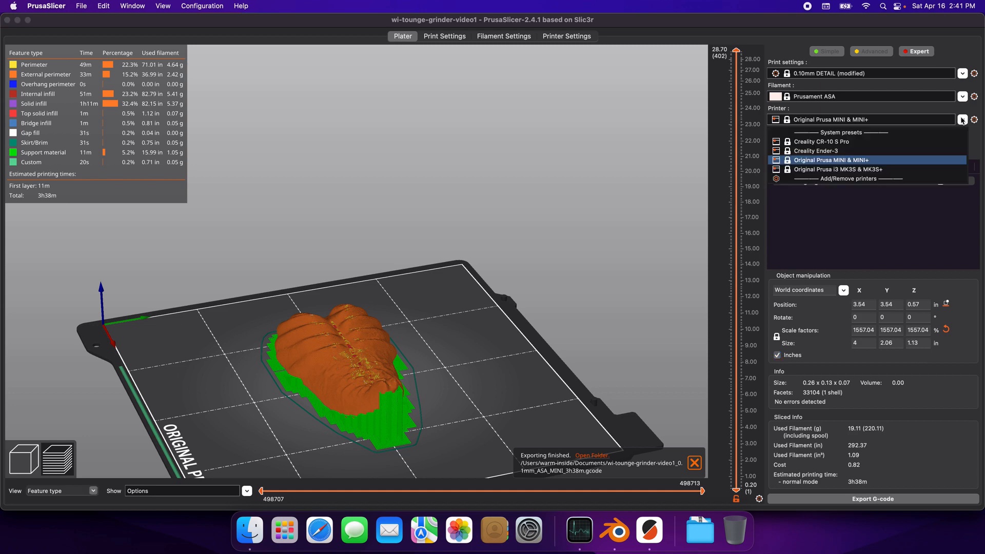
{"action": "left_click", "coordinate": [875, 169]}
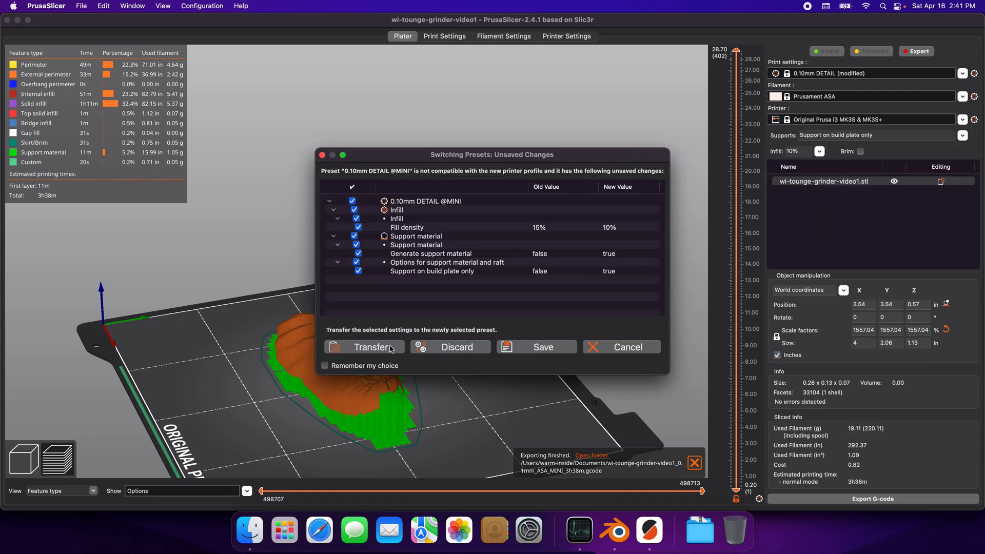
{"action": "left_click", "coordinate": [371, 347]}
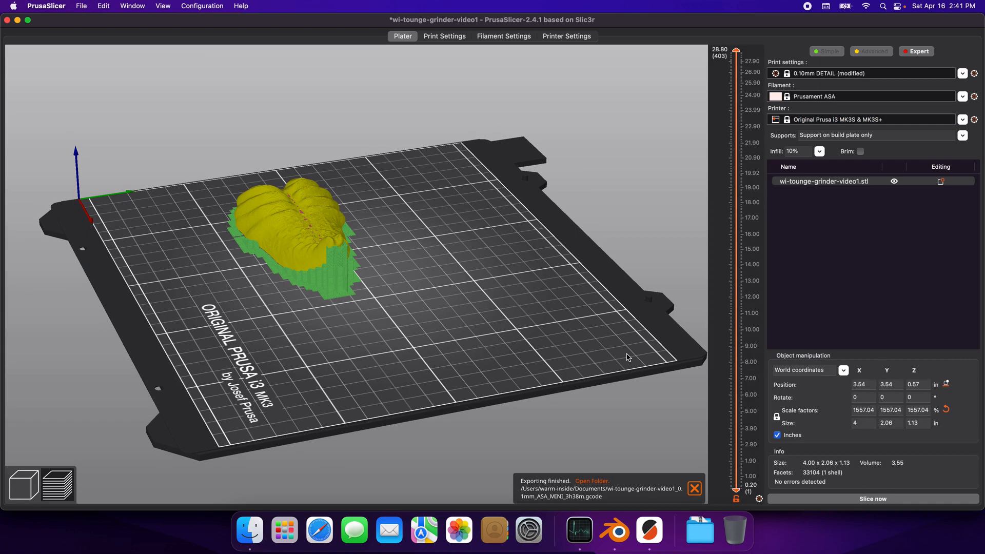
Slice the model for the MK3S and export its G-code to the Documents folder under the suggested name
{"action": "left_click", "coordinate": [836, 499]}
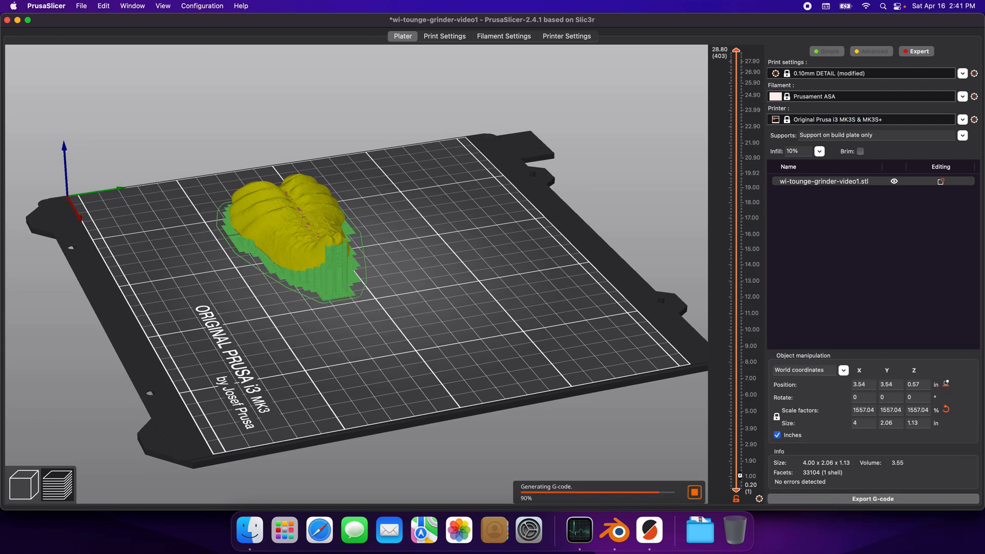
{"action": "left_click", "coordinate": [858, 499]}
{"action": "left_click", "coordinate": [541, 205]}
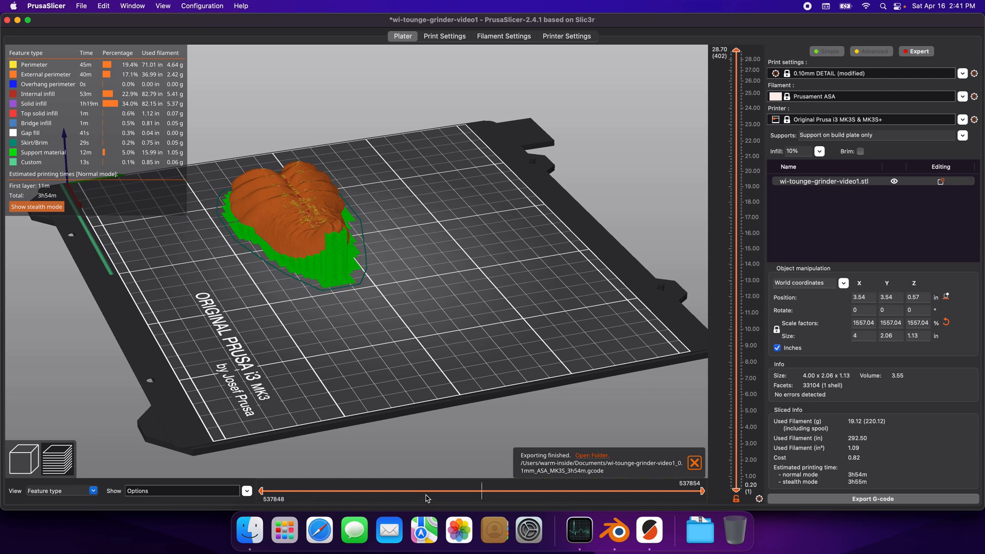
Open the OctoPrint page at octopi2.local in Safari and postpone the Prusa Mini ETA Plugin notice
{"action": "left_click", "coordinate": [319, 530]}
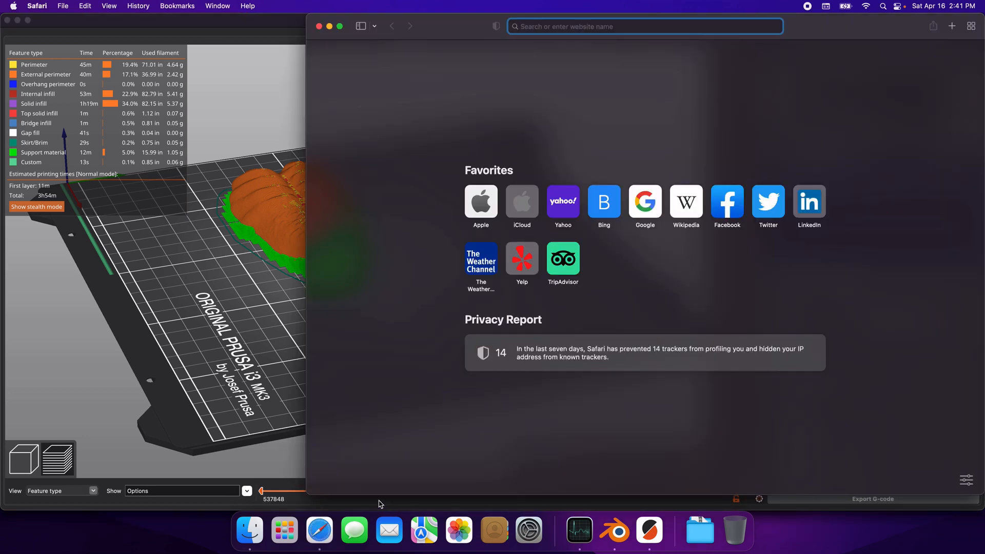
{"action": "type", "text": "opc"}
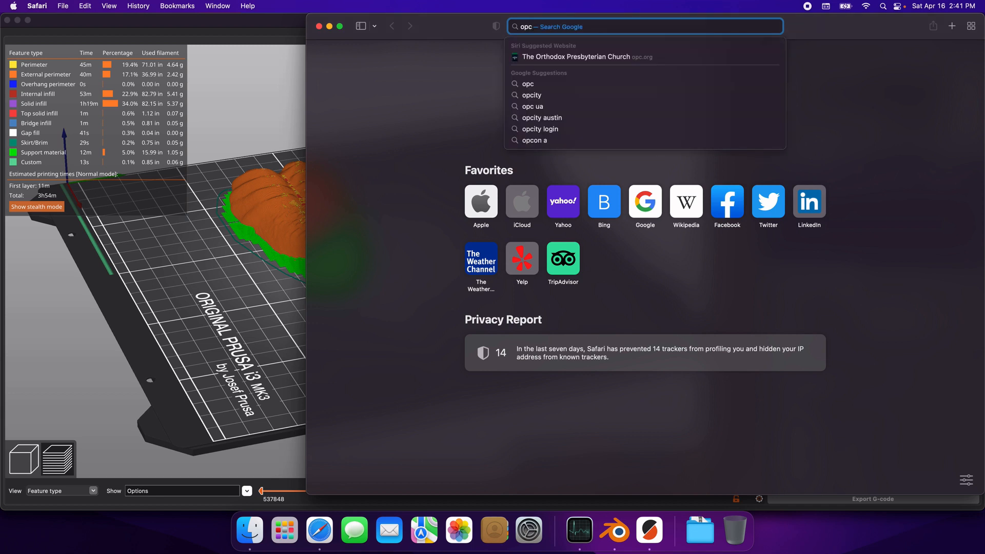
{"action": "key", "text": "BackSpace"}
{"action": "key", "text": "BackSpace"}
{"action": "type", "text": "ctopi2.local"}
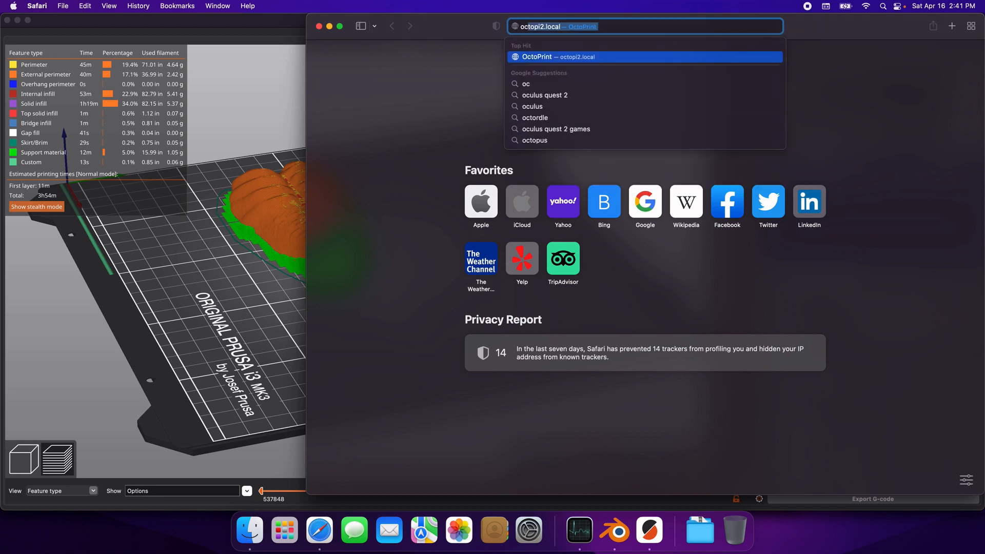
{"action": "key", "text": "Return"}
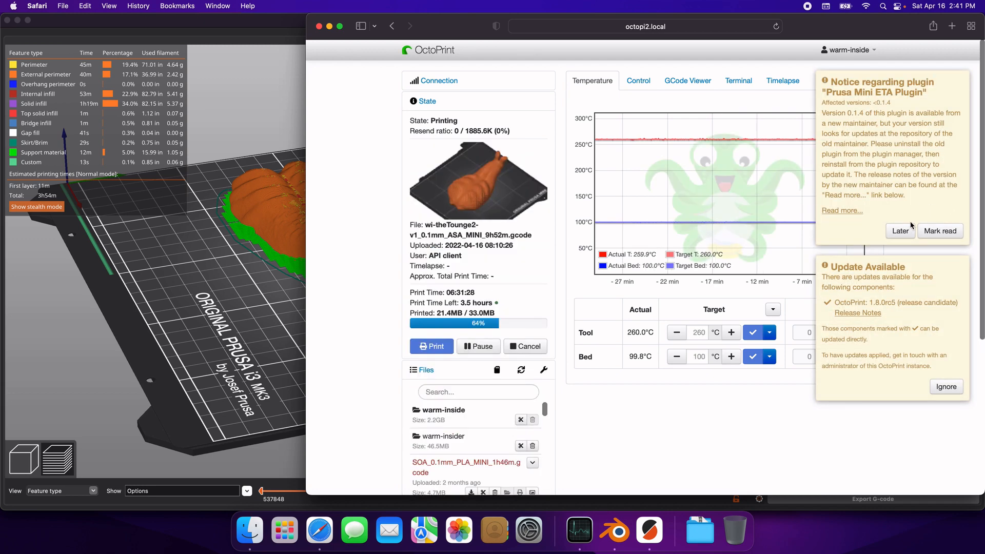
{"action": "left_click", "coordinate": [900, 232]}
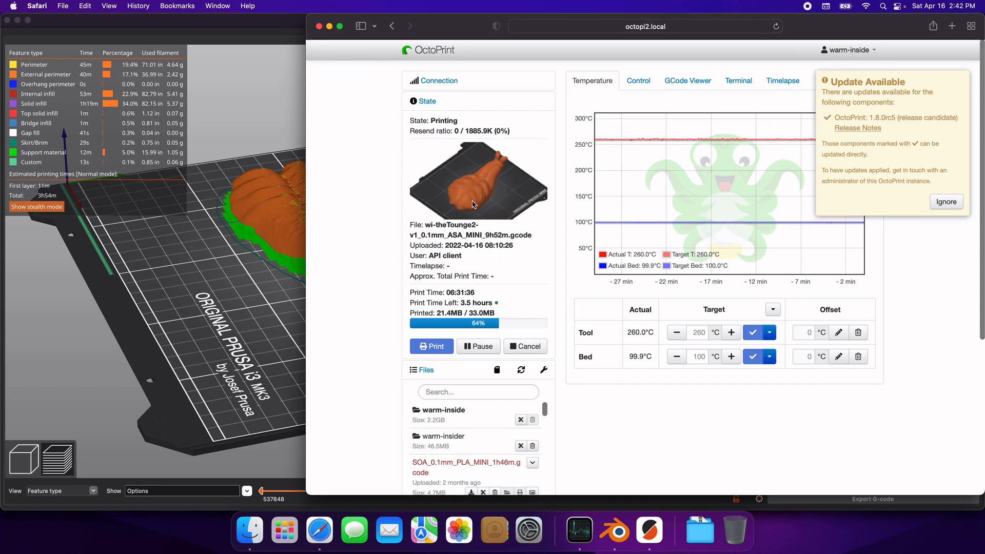
{"action": "scroll", "coordinate": [508, 365], "scroll_direction": "down", "scroll_amount": 1}
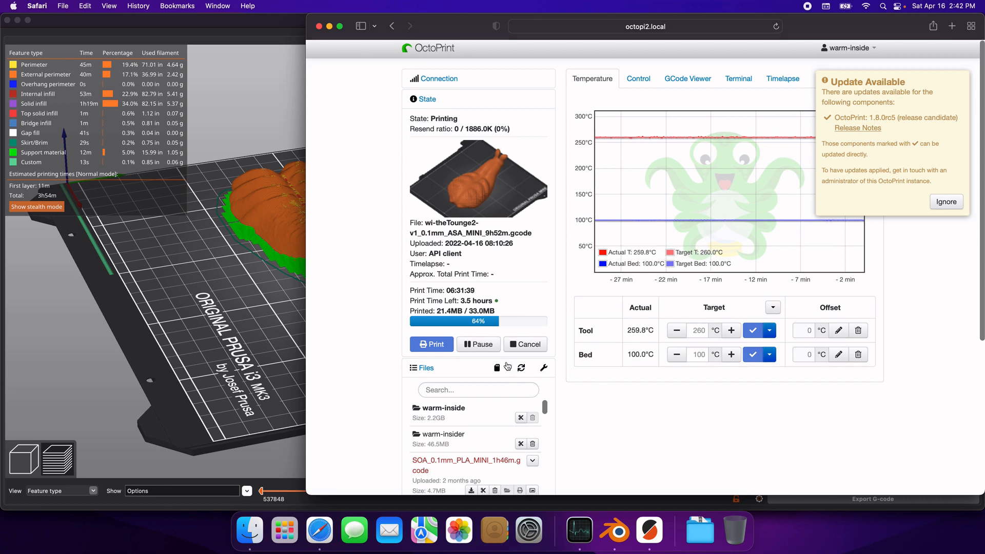
Open the warm-inside folder in the OctoPrint file list and ignore the available-update notice
{"action": "scroll", "coordinate": [507, 365], "scroll_direction": "down", "scroll_amount": 2}
{"action": "left_click", "coordinate": [453, 389]}
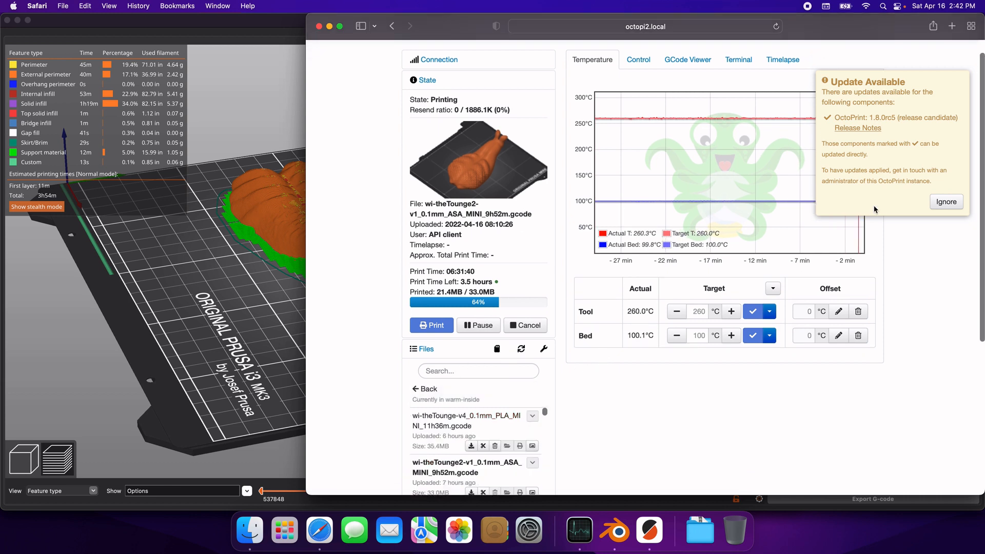
{"action": "left_click", "coordinate": [946, 202]}
Upload the tongue grinder's ASA MINI 3h38m G-code from the Documents folder into the warm-inside folder
{"action": "scroll", "coordinate": [595, 391], "scroll_direction": "down", "scroll_amount": 2}
{"action": "scroll", "coordinate": [532, 384], "scroll_direction": "down", "scroll_amount": 5}
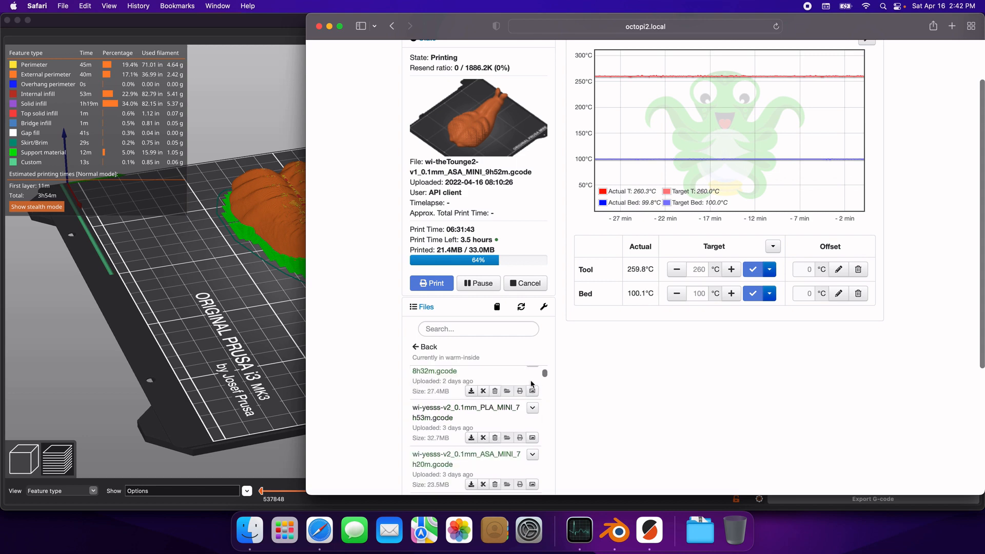
{"action": "scroll", "coordinate": [608, 377], "scroll_direction": "down", "scroll_amount": 5}
{"action": "left_click", "coordinate": [456, 366]}
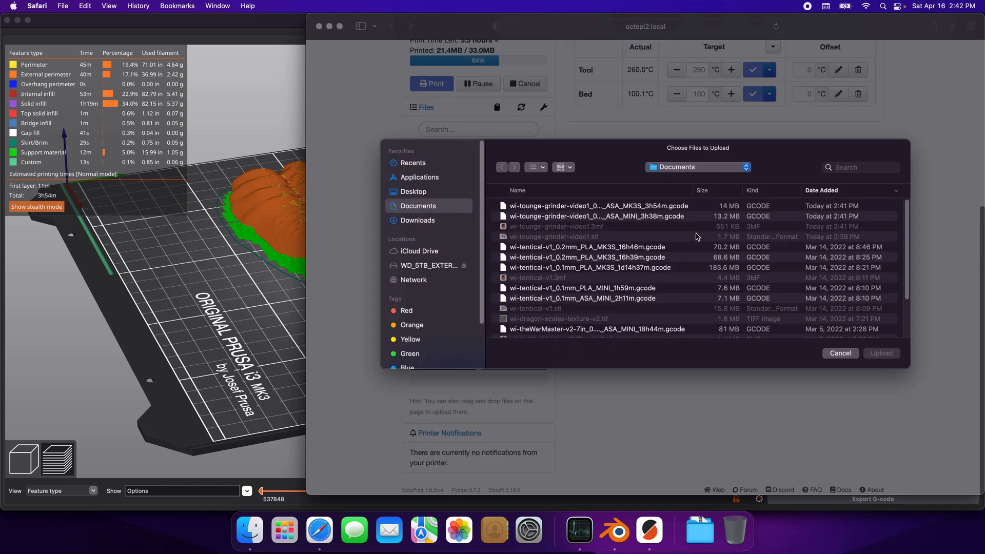
{"action": "left_click", "coordinate": [651, 217]}
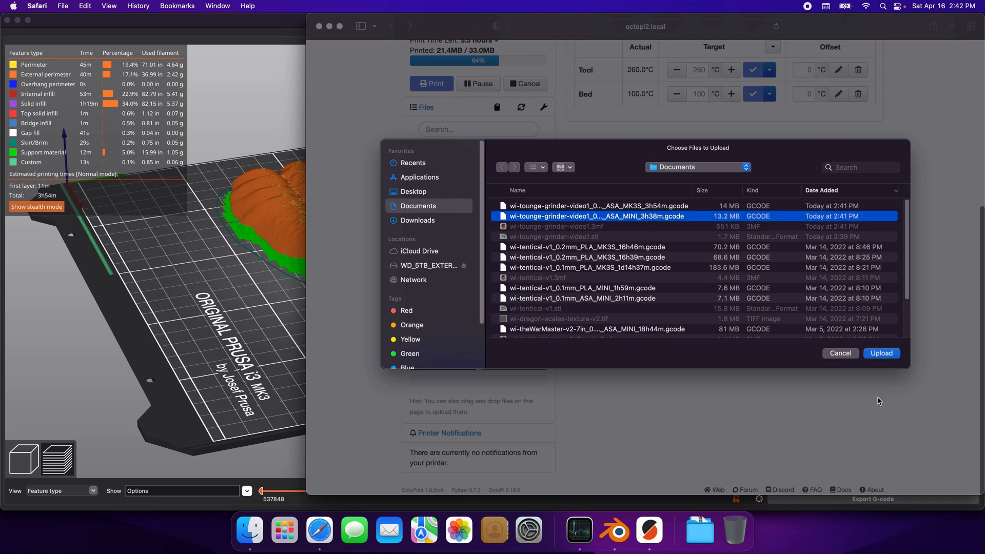
{"action": "left_click", "coordinate": [880, 354]}
Review the running print's state and file list in OctoPrint, and inspect the sliced model from the side in PrusaSlicer
{"action": "scroll", "coordinate": [534, 369], "scroll_direction": "up", "scroll_amount": 6}
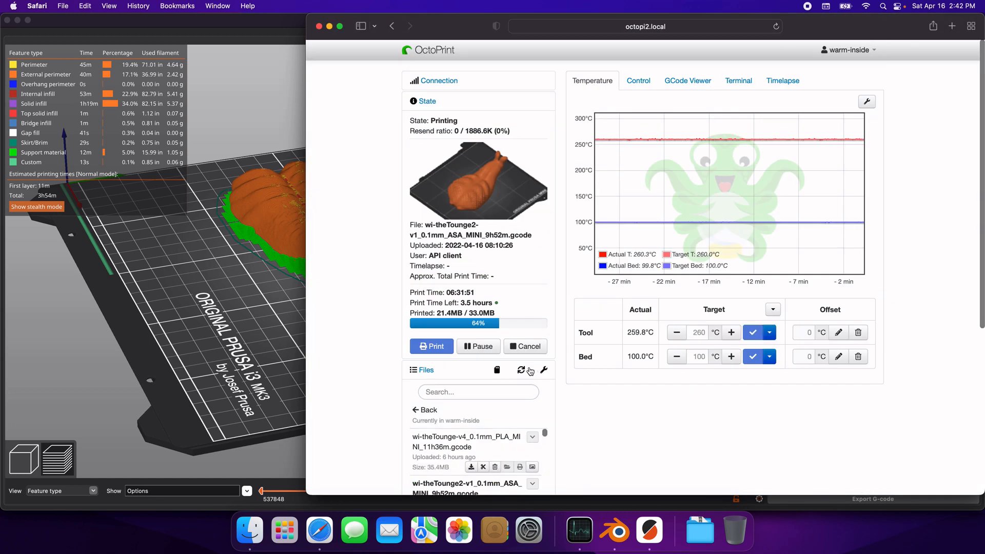
{"action": "scroll", "coordinate": [573, 422], "scroll_direction": "down", "scroll_amount": 1}
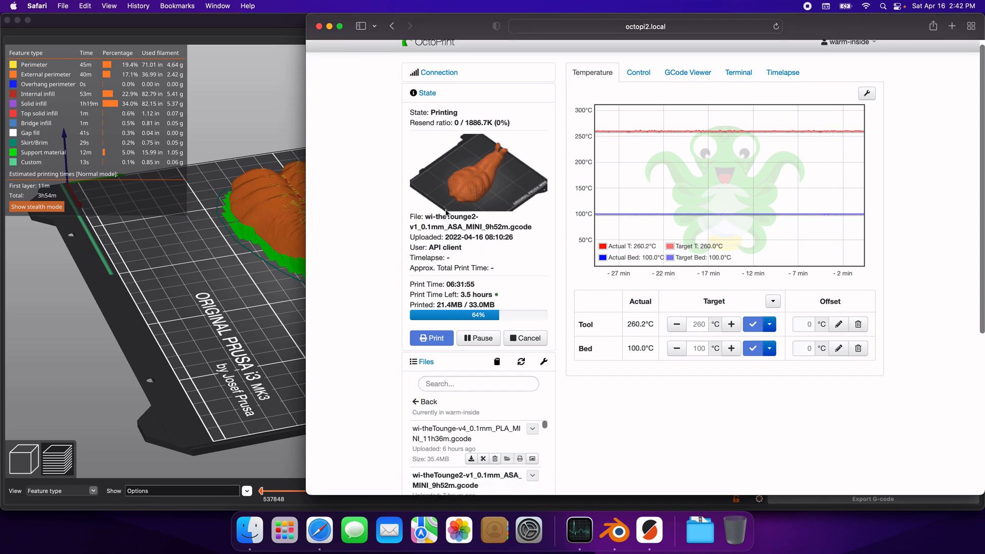
{"action": "scroll", "coordinate": [484, 361], "scroll_direction": "down", "scroll_amount": 5}
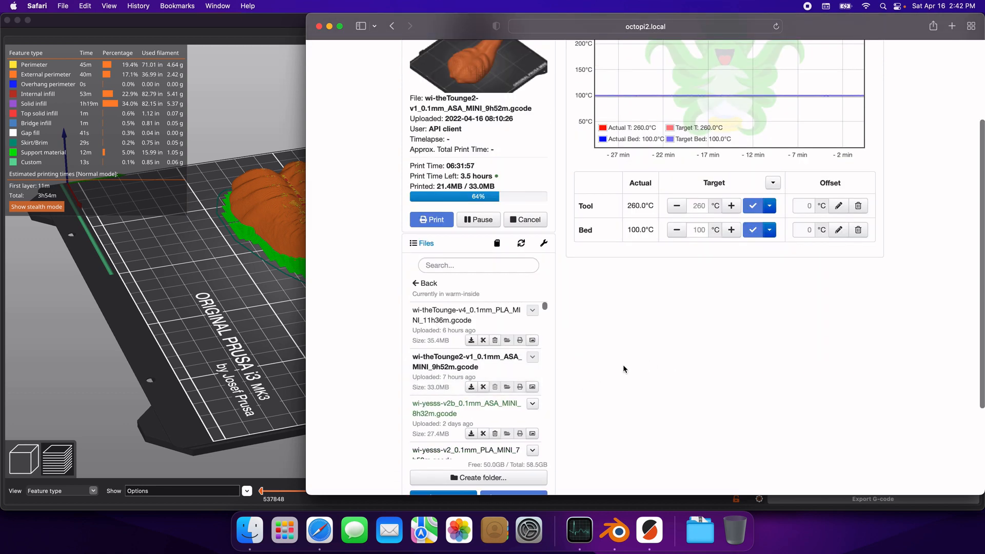
{"action": "scroll", "coordinate": [623, 365], "scroll_direction": "up", "scroll_amount": 5}
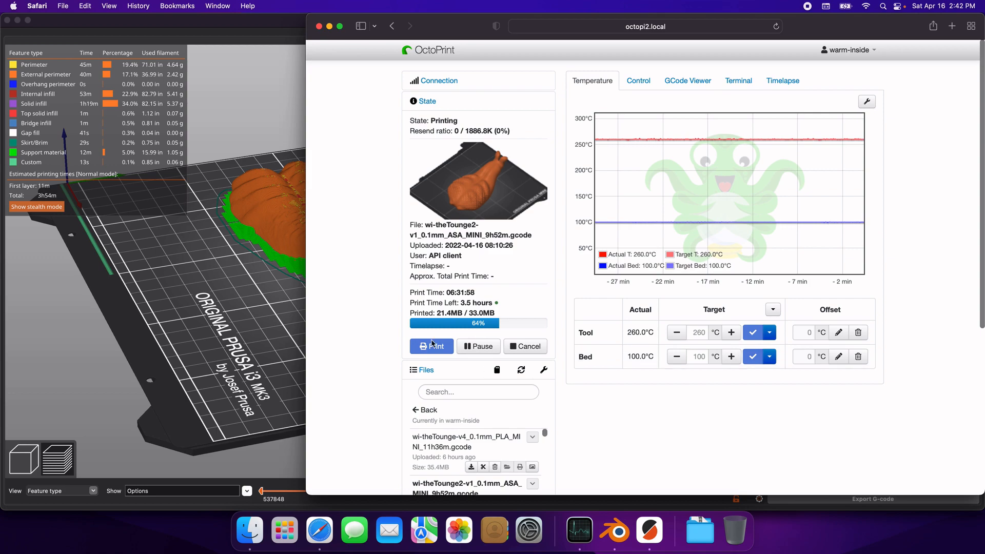
{"action": "left_click", "coordinate": [233, 328]}
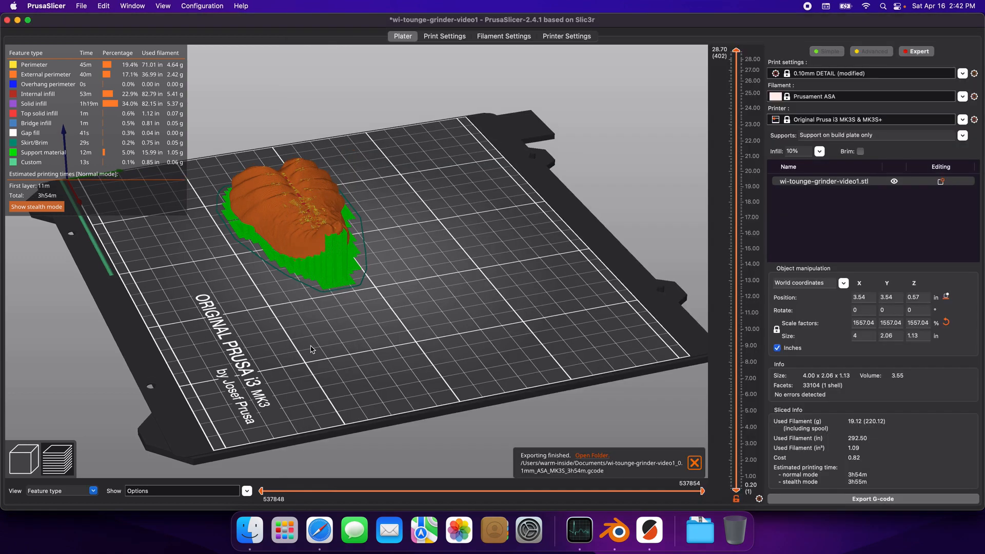
{"action": "left_click_drag", "start_coordinate": [311, 350], "coordinate": [481, 341]}
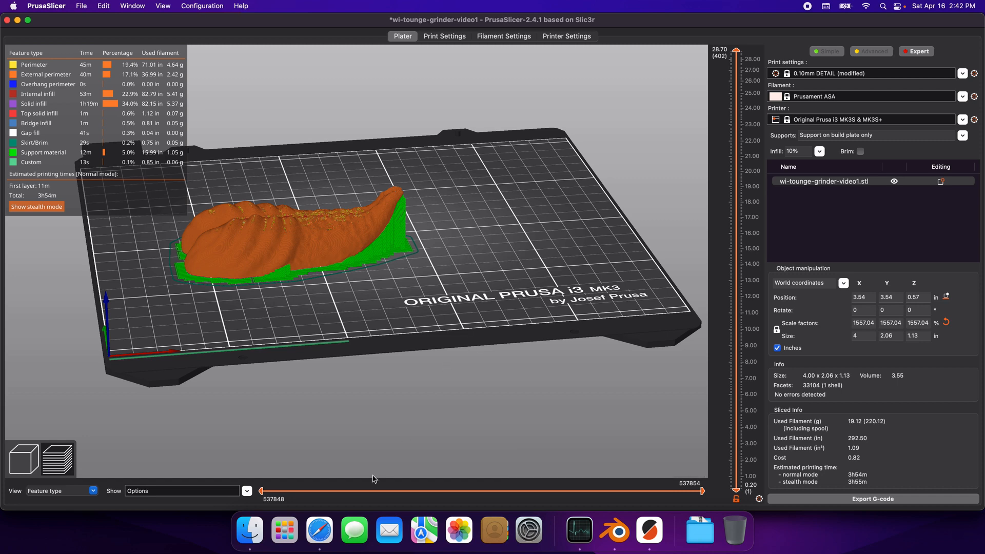
Return to Safari, open prusaprinters.org in a new tab and accept the site's cookie notice
{"action": "left_click", "coordinate": [319, 530]}
{"action": "key", "text": "super+t"}
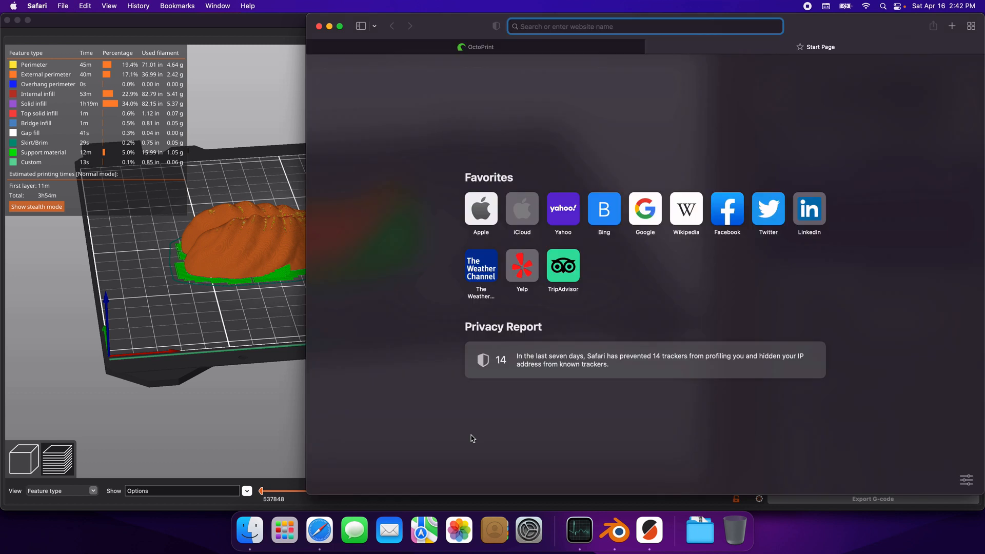
{"action": "type", "text": "pru"}
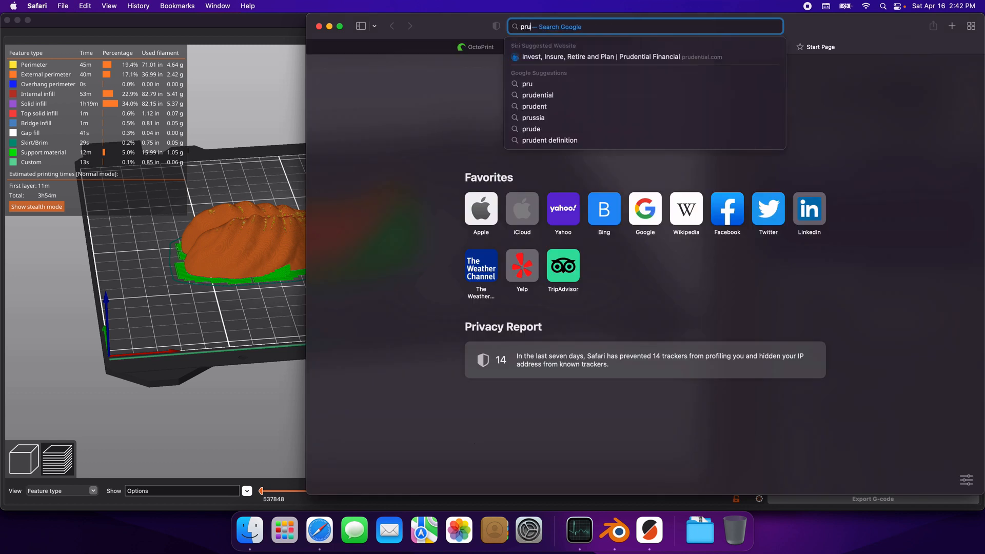
{"action": "type", "text": "saprinters.org"}
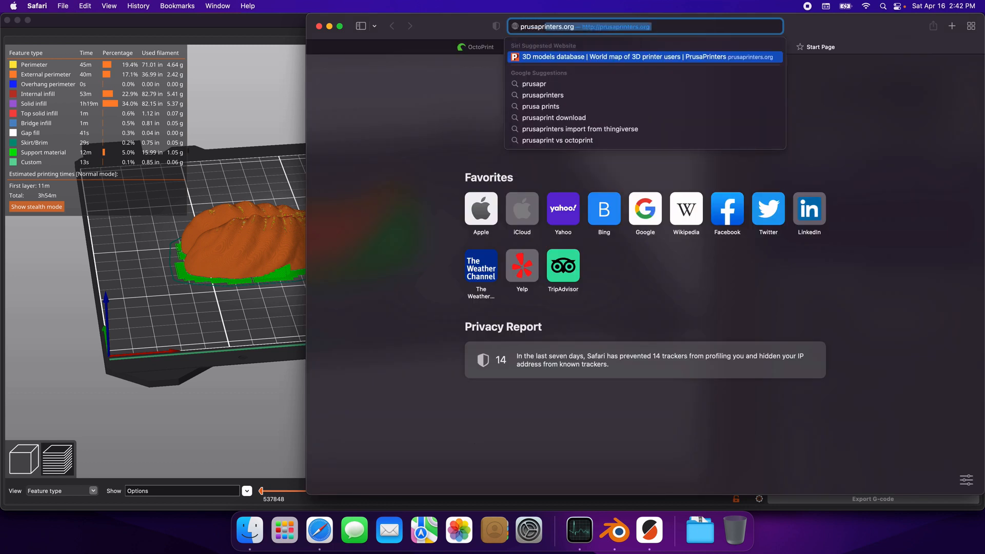
{"action": "key", "text": "Return"}
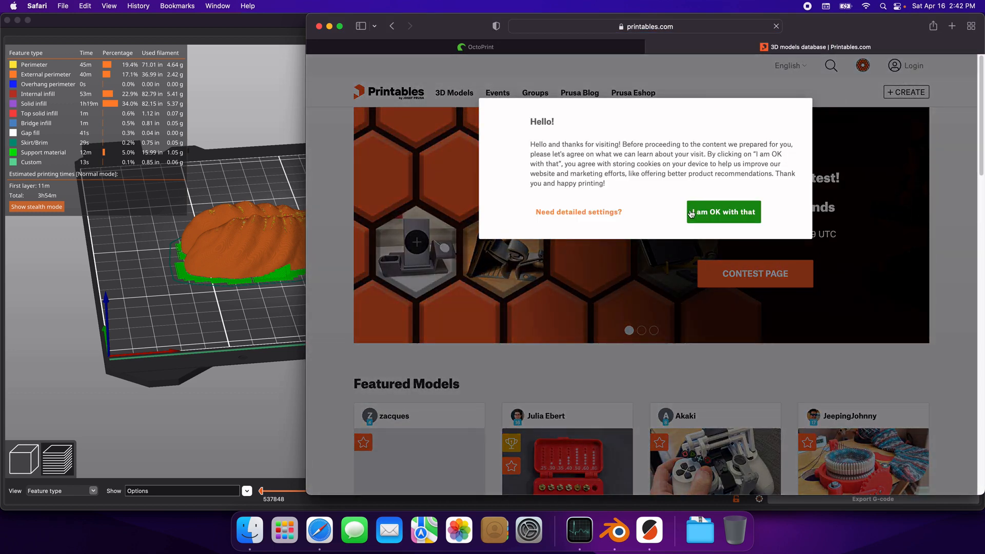
{"action": "left_click", "coordinate": [691, 214]}
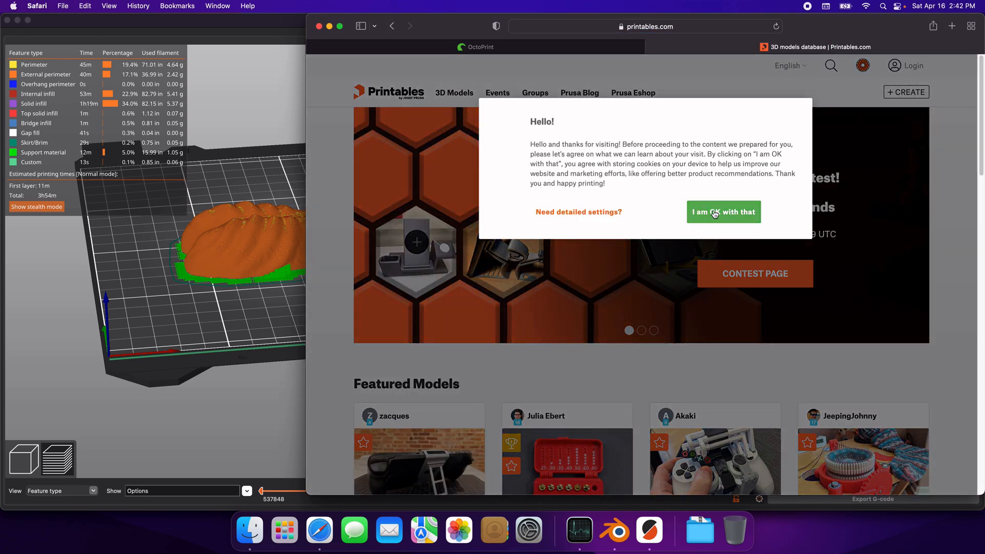
Search Printables for "warm-inside" and open the Warm-Inside user profile
{"action": "left_click", "coordinate": [832, 66]}
{"action": "type", "text": "s"}
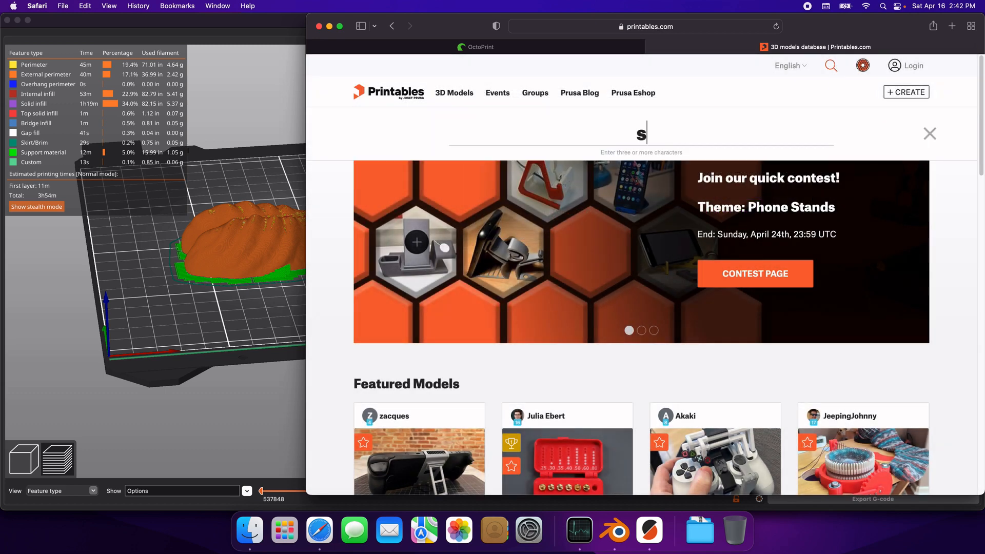
{"action": "key", "text": "BackSpace"}
{"action": "type", "text": "warm-inside"}
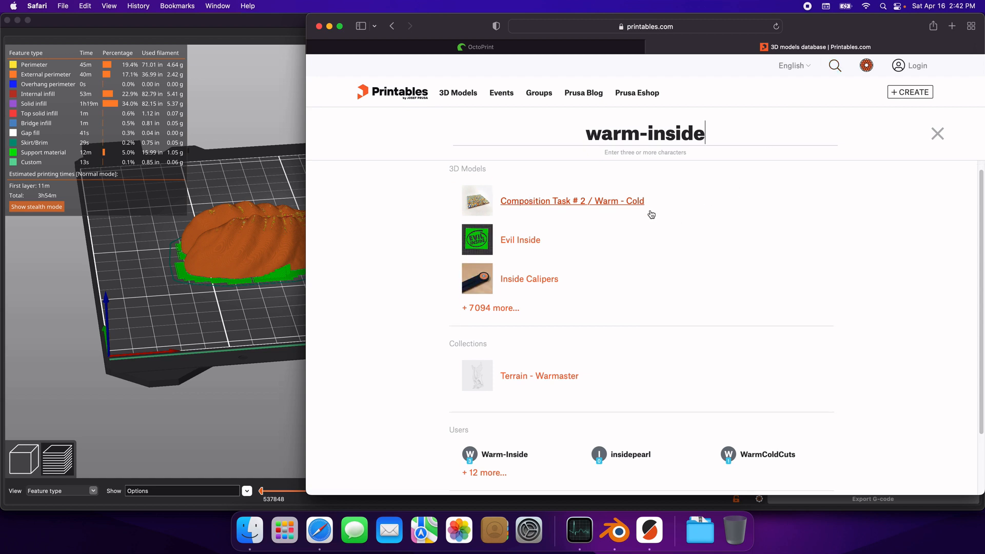
{"action": "scroll", "coordinate": [651, 214], "scroll_direction": "down", "scroll_amount": 3}
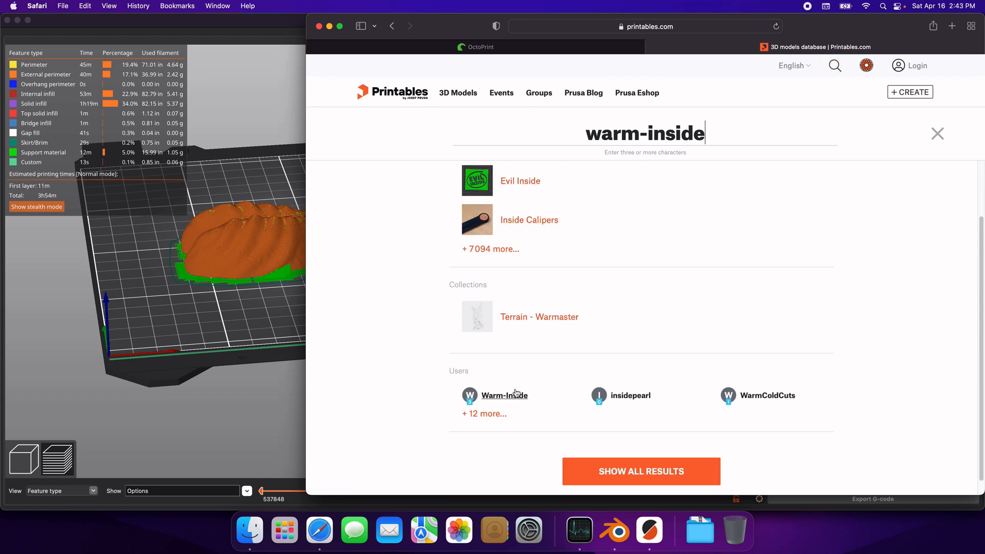
{"action": "left_click", "coordinate": [516, 394]}
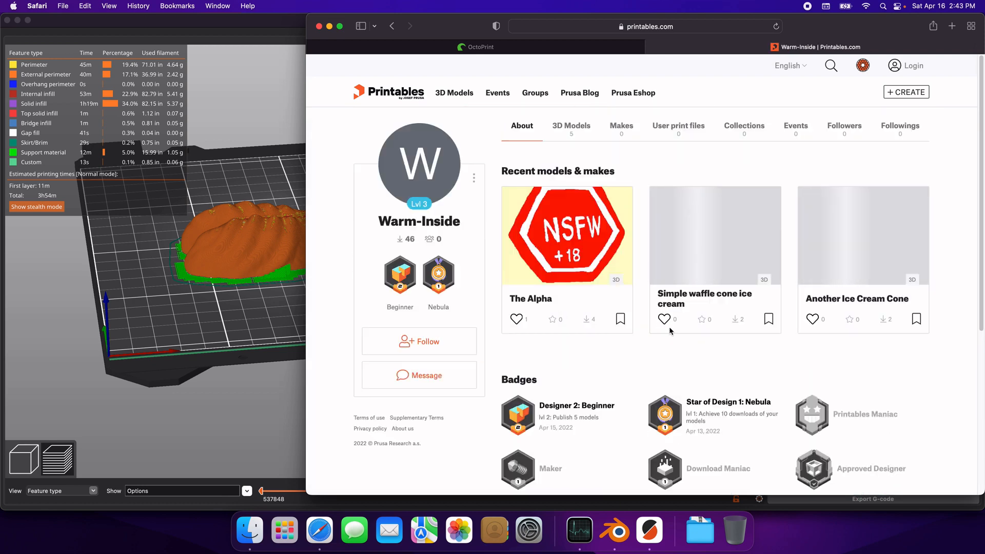
Examine the profile's overview and its full list of published 3D models
{"action": "scroll", "coordinate": [606, 333], "scroll_direction": "down", "scroll_amount": 1}
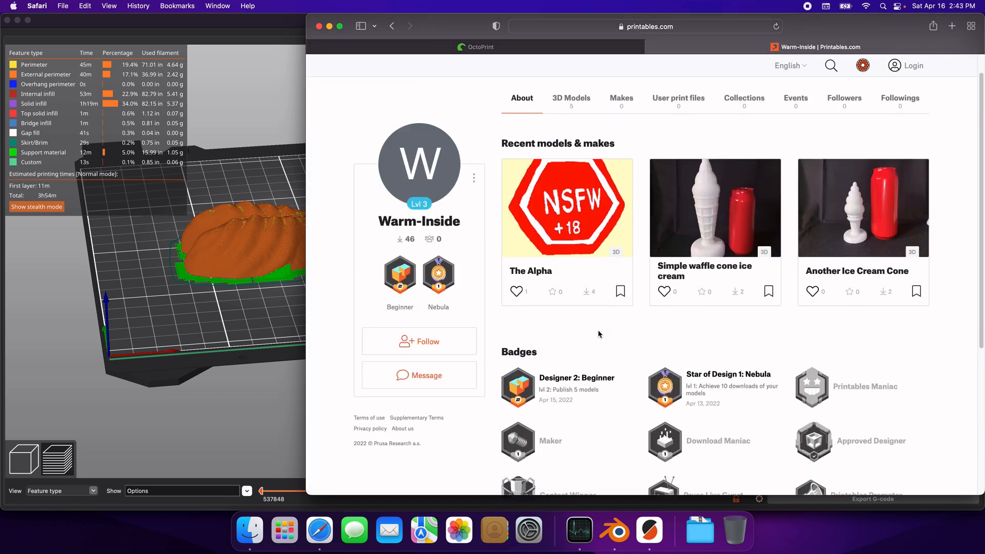
{"action": "scroll", "coordinate": [583, 329], "scroll_direction": "down", "scroll_amount": 3}
{"action": "scroll", "coordinate": [583, 328], "scroll_direction": "up", "scroll_amount": 4}
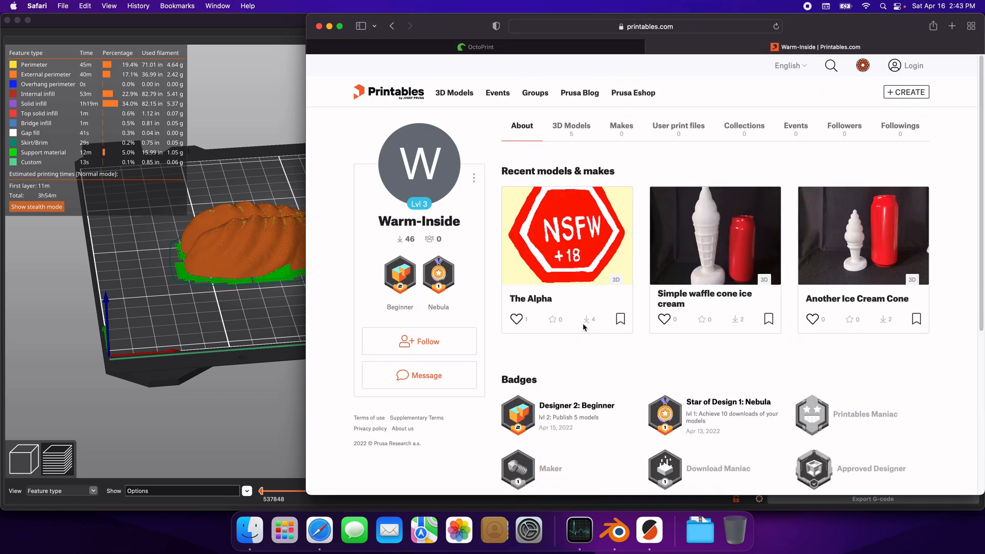
{"action": "left_click", "coordinate": [577, 126]}
{"action": "scroll", "coordinate": [685, 313], "scroll_direction": "down", "scroll_amount": 7}
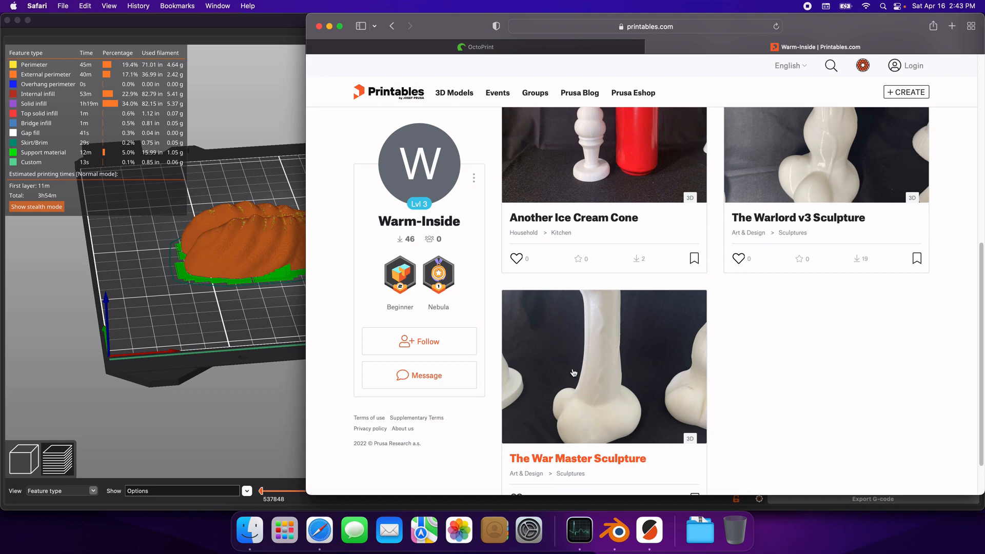
{"action": "scroll", "coordinate": [575, 359], "scroll_direction": "up", "scroll_amount": 4}
{"action": "scroll", "coordinate": [606, 293], "scroll_direction": "up", "scroll_amount": 1}
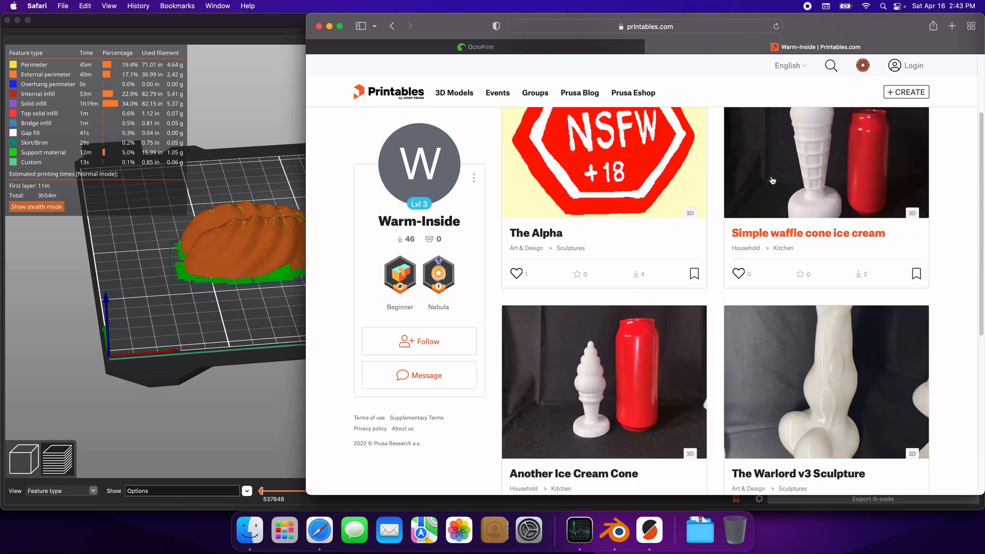
{"action": "scroll", "coordinate": [626, 303], "scroll_direction": "up", "scroll_amount": 1}
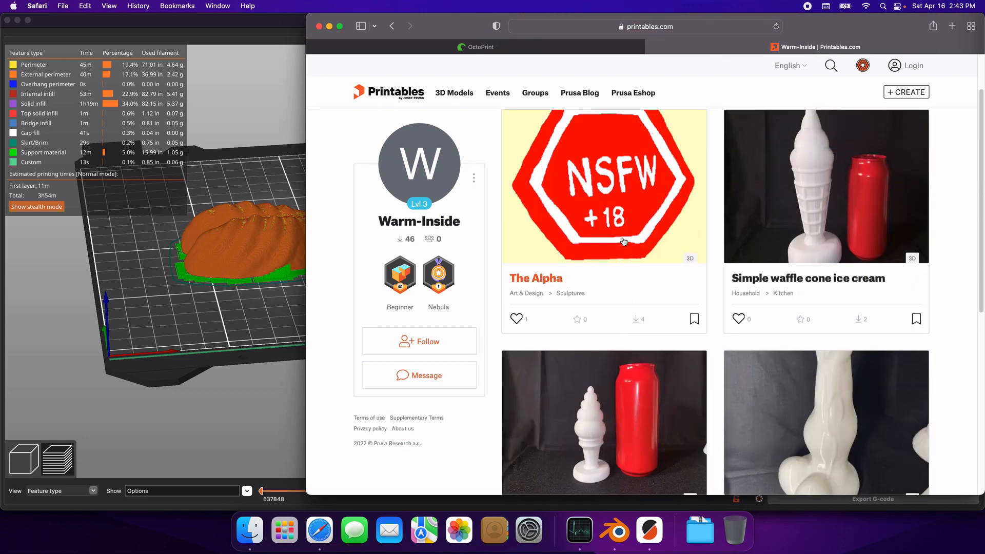
{"action": "scroll", "coordinate": [718, 288], "scroll_direction": "down", "scroll_amount": 8}
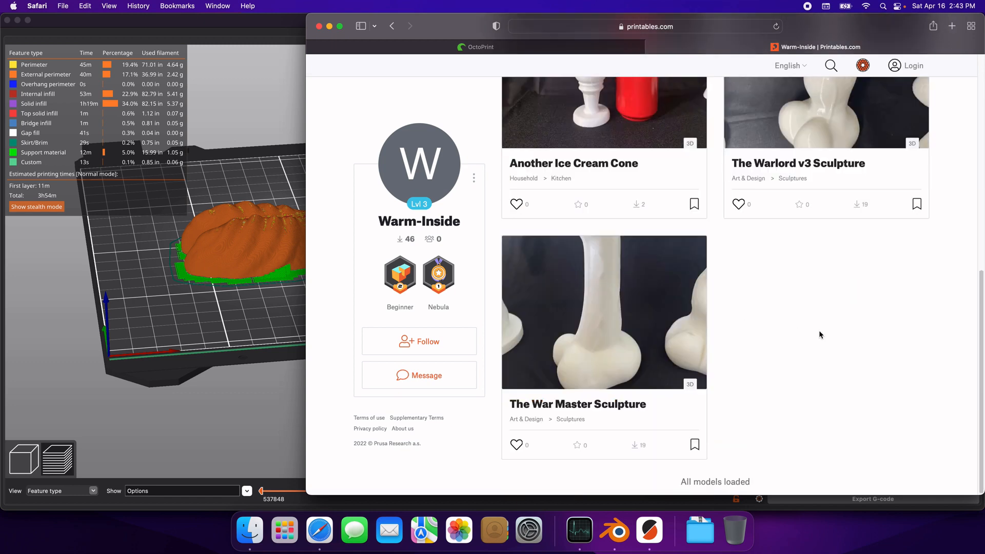
Open the Thingiverse website in another new Safari tab
{"action": "key", "text": "super+t"}
{"action": "type", "text": "thin"}
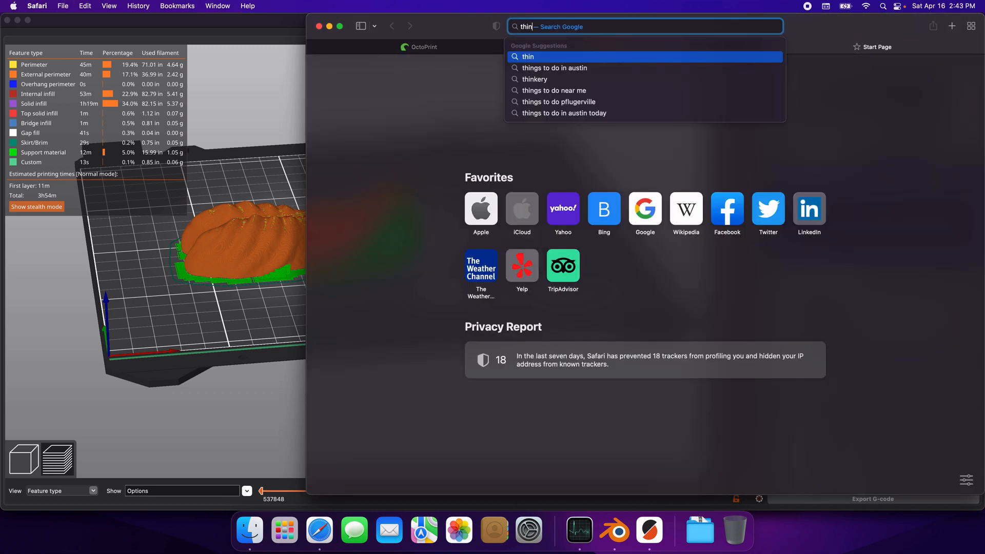
{"action": "type", "text": "giver"}
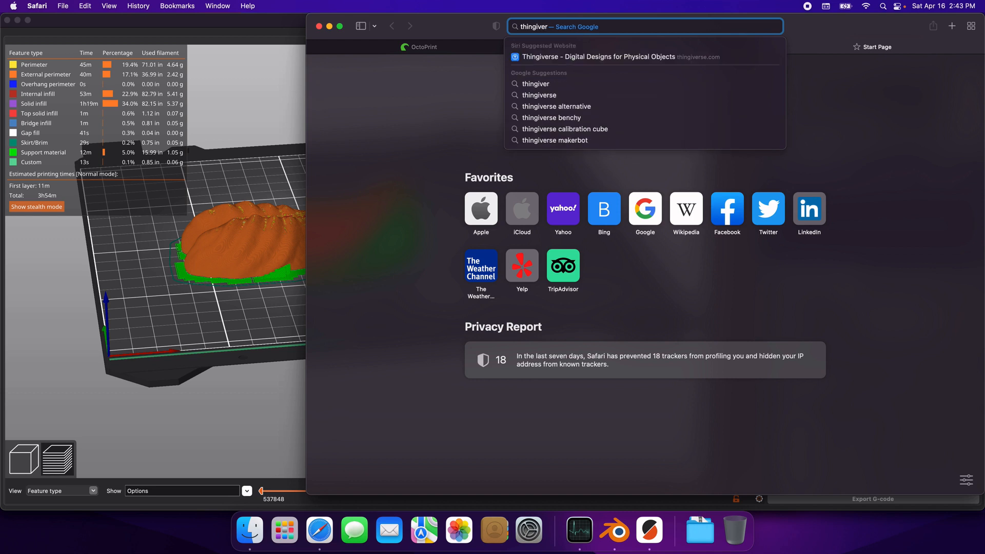
{"action": "key", "text": "BackSpace"}
{"action": "key", "text": "BackSpace"}
{"action": "key", "text": "BackSpace"}
{"action": "key", "text": "BackSpace"}
{"action": "type", "text": "iverse"}
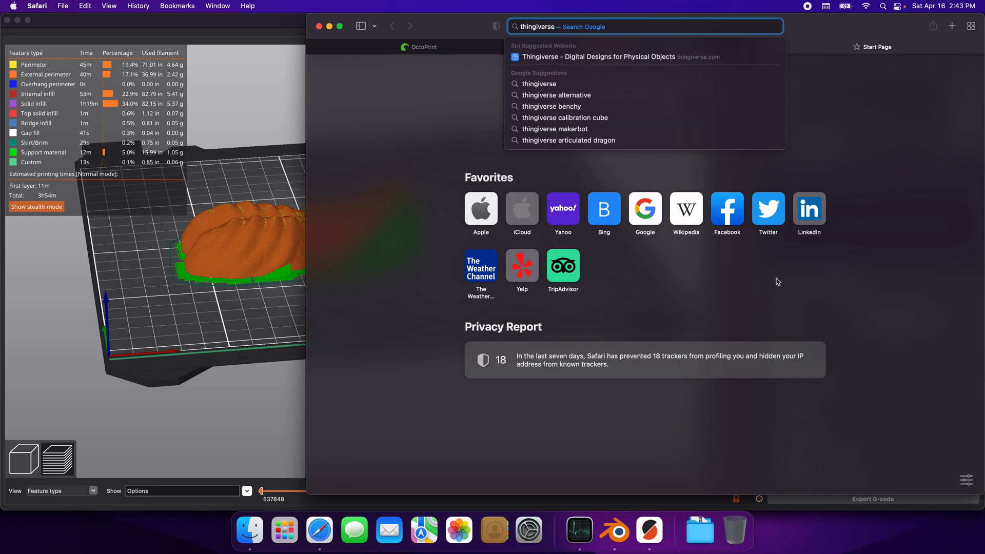
{"action": "left_click", "coordinate": [591, 57]}
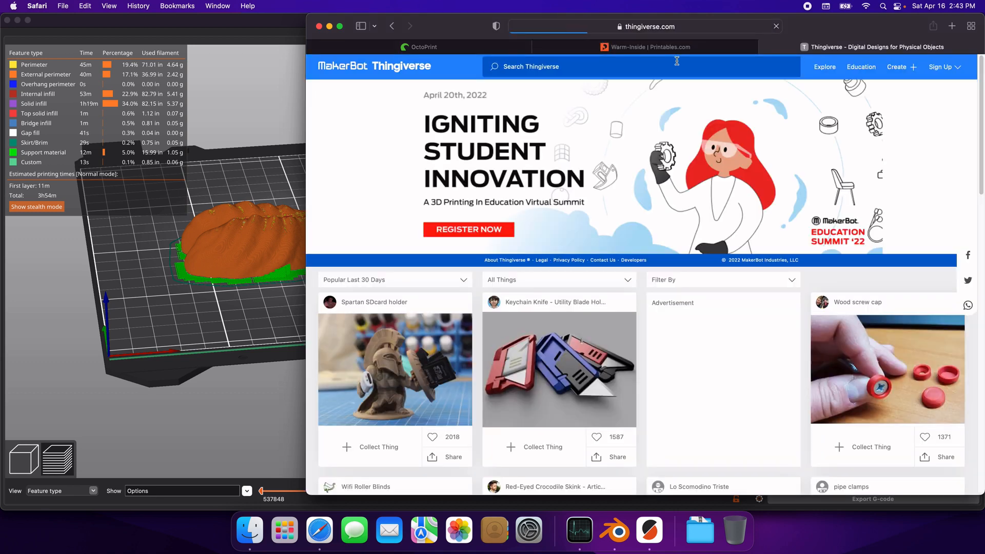
Search Thingiverse for "warlord v3"
{"action": "left_click", "coordinate": [618, 67]}
{"action": "type", "text": "warlord v3"}
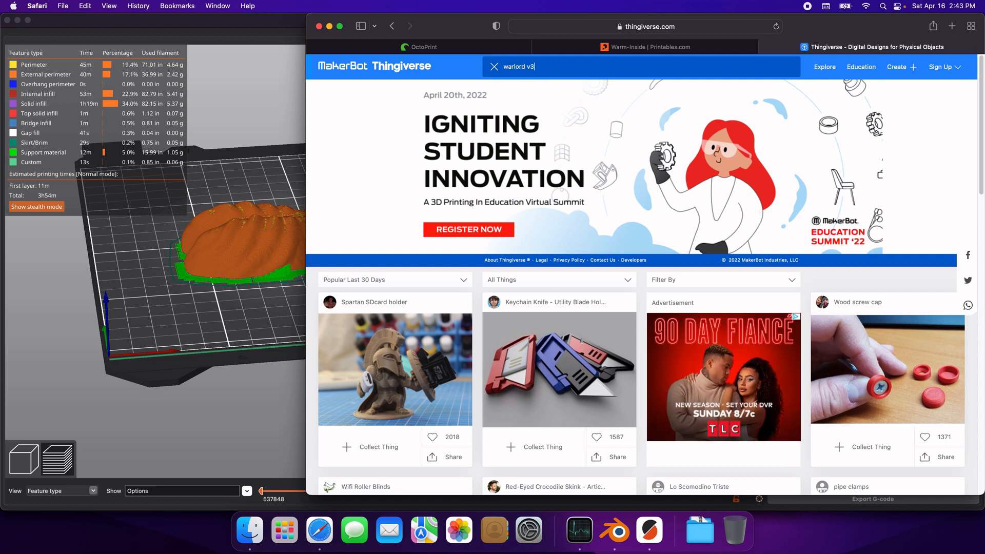
{"action": "key", "text": "Return"}
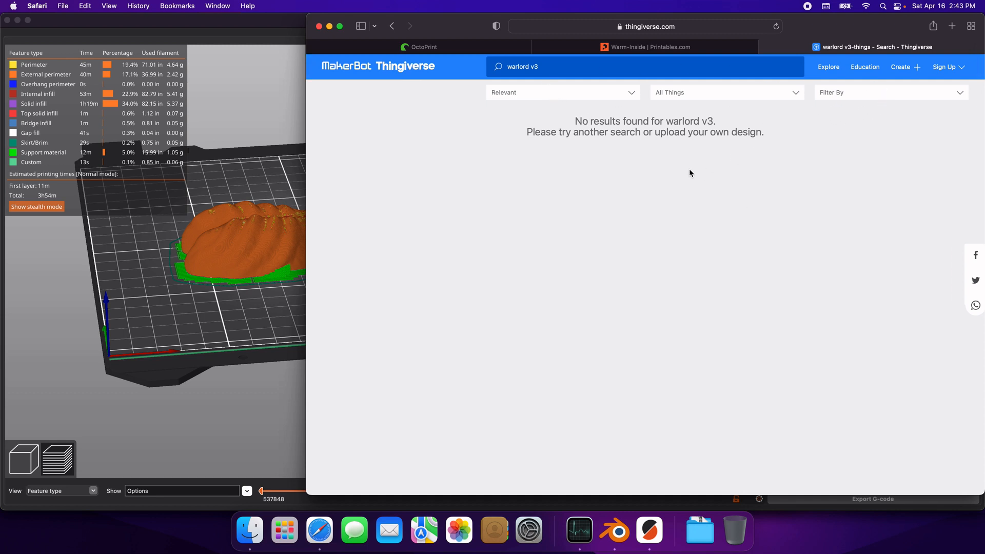
Replace the Thingiverse search with "warmaster" and browse through the results
{"action": "triple_click", "coordinate": [568, 67]}
{"action": "double_click", "coordinate": [523, 66]}
{"action": "type", "text": "w"}
{"action": "key", "text": "BackSpace"}
{"action": "key", "text": "BackSpace"}
{"action": "key", "text": "BackSpace"}
{"action": "type", "text": "master"}
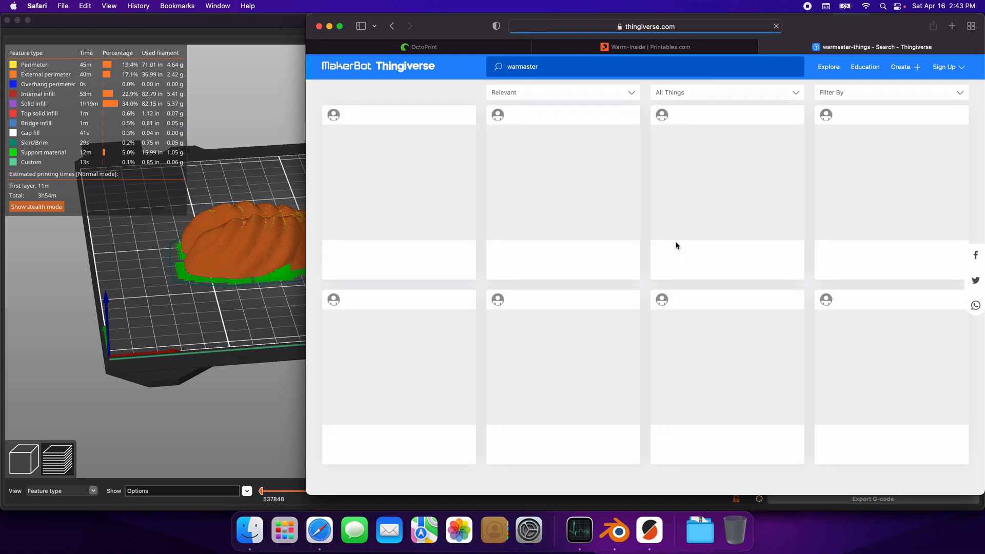
{"action": "scroll", "coordinate": [550, 222], "scroll_direction": "down", "scroll_amount": 10}
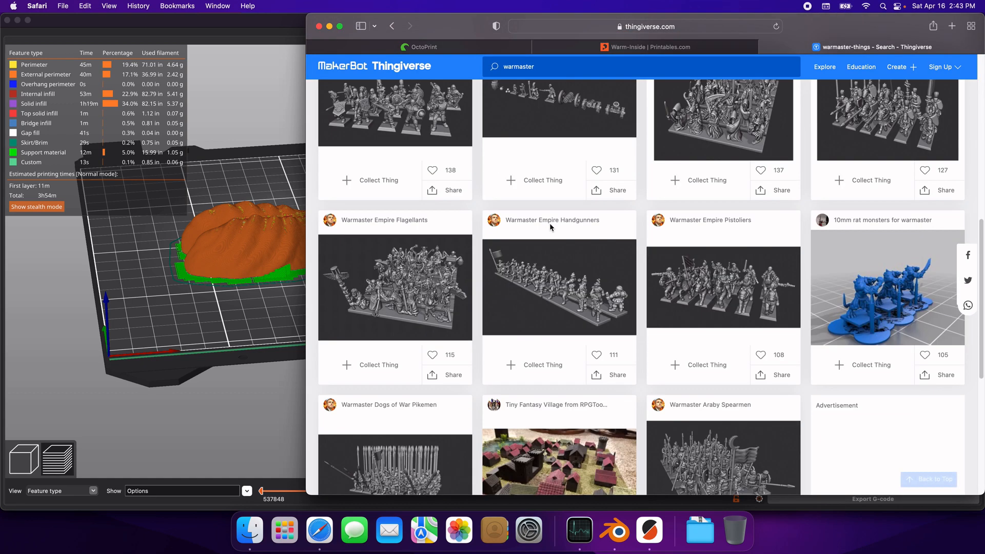
Narrow the Thingiverse search to "warmaster dildo"
{"action": "scroll", "coordinate": [550, 226], "scroll_direction": "up", "scroll_amount": 10}
{"action": "left_click", "coordinate": [554, 70]}
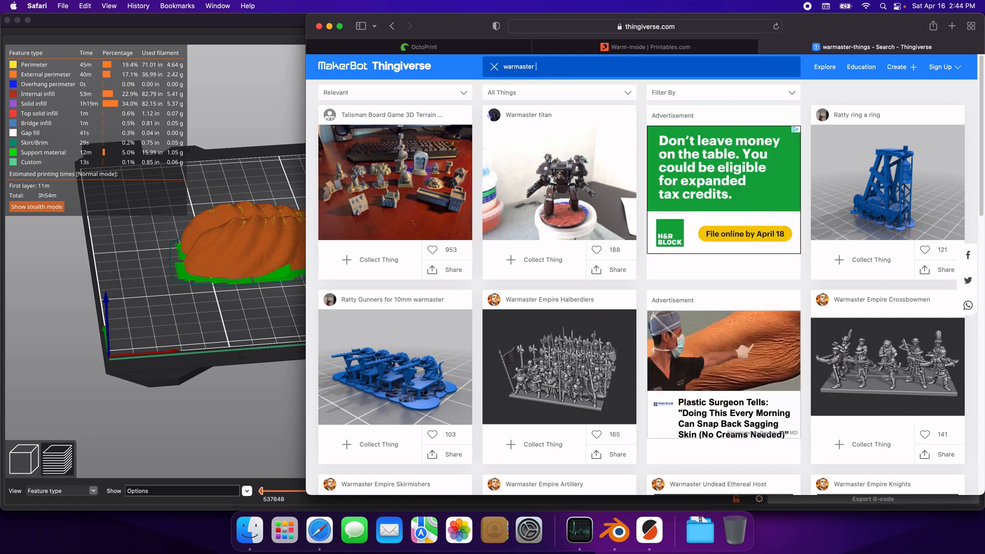
{"action": "key", "text": "Return"}
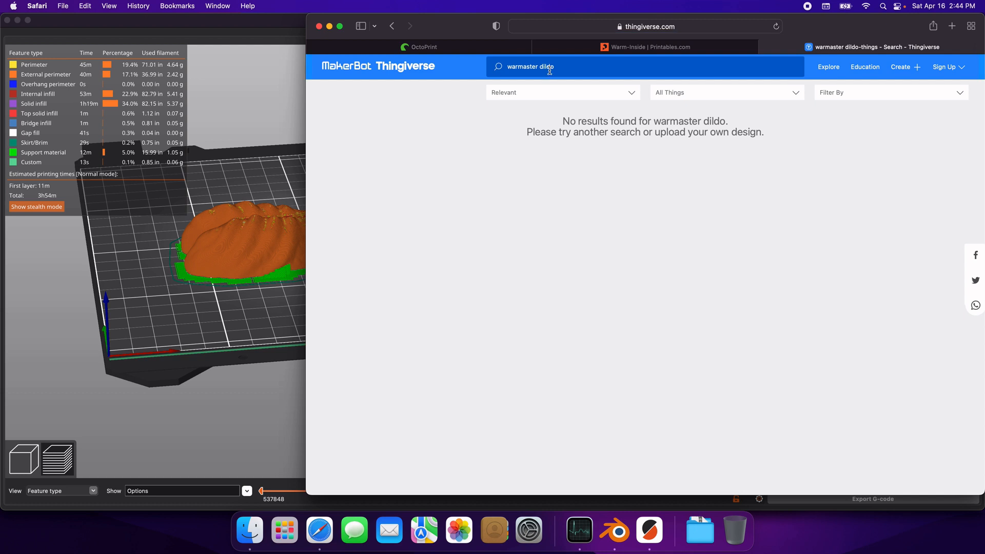
Search Thingiverse for "ice cream cone" and browse through the results
{"action": "left_click", "coordinate": [550, 70]}
{"action": "type", "text": "ice cream cone"}
{"action": "key", "text": "Return"}
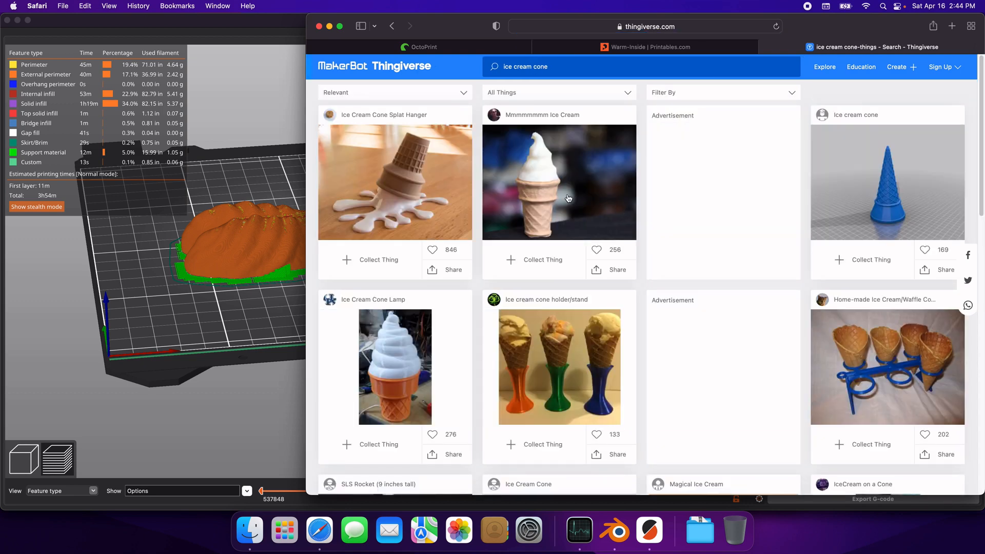
{"action": "scroll", "coordinate": [561, 198], "scroll_direction": "down", "scroll_amount": 1}
{"action": "scroll", "coordinate": [560, 198], "scroll_direction": "down", "scroll_amount": 8}
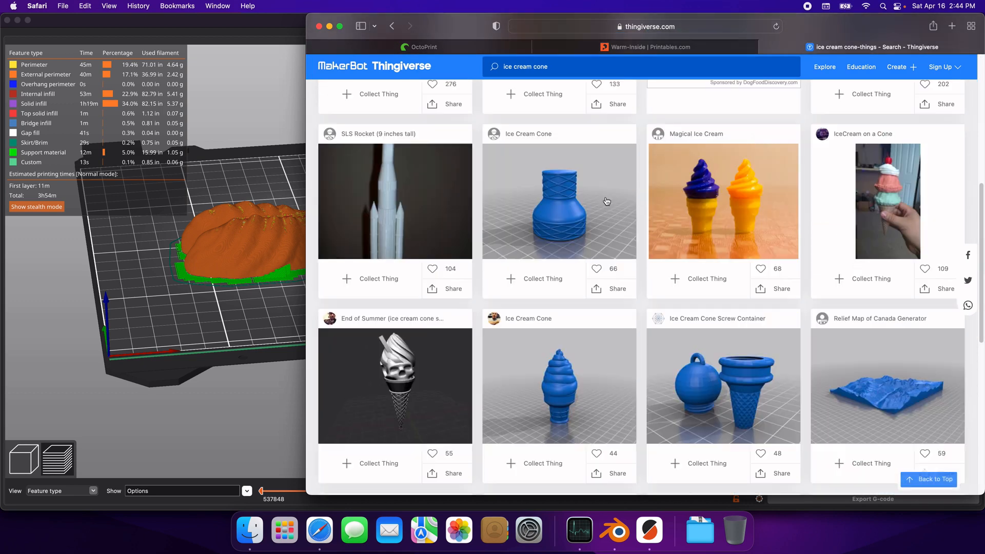
{"action": "scroll", "coordinate": [607, 201], "scroll_direction": "down", "scroll_amount": 5}
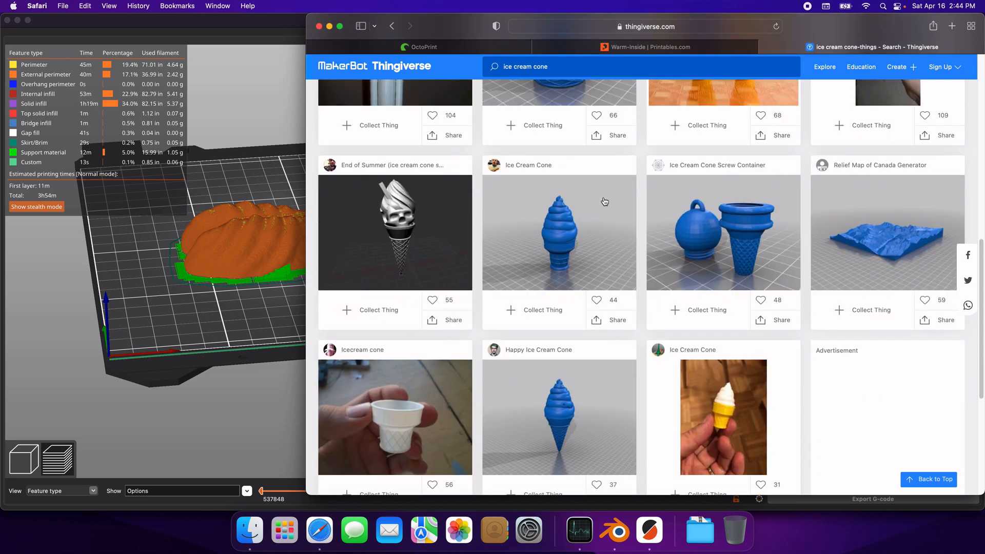
{"action": "scroll", "coordinate": [591, 201], "scroll_direction": "down", "scroll_amount": 3}
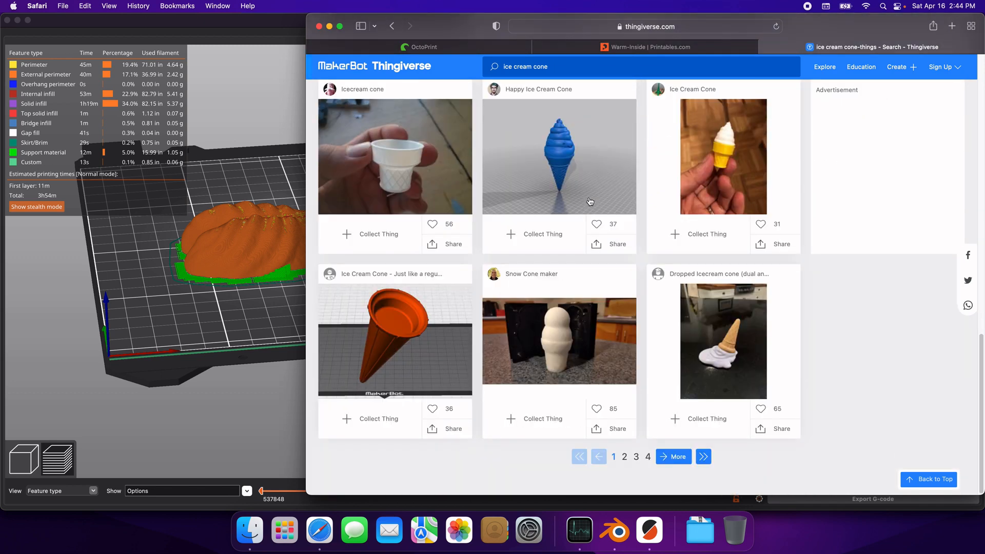
{"action": "scroll", "coordinate": [536, 306], "scroll_direction": "up", "scroll_amount": 15}
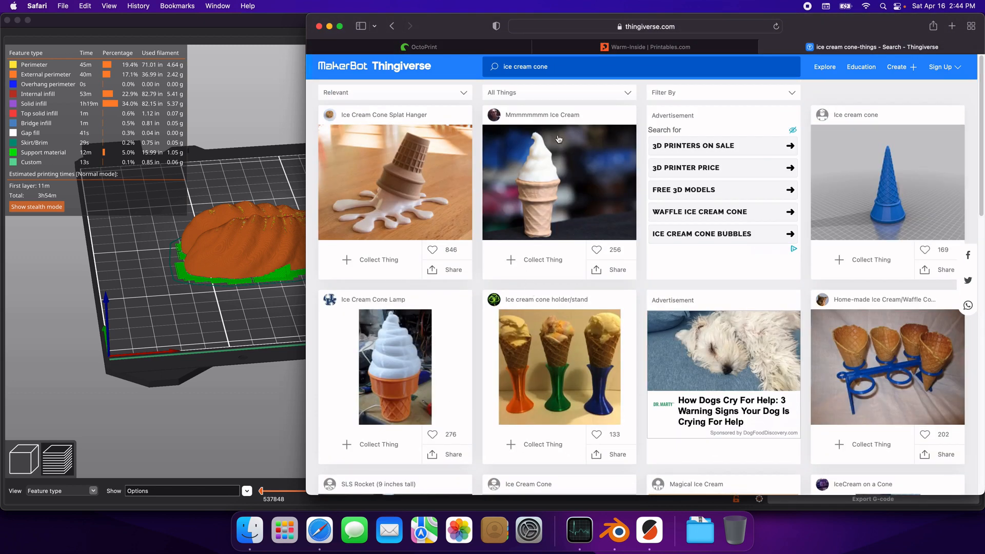
Narrow the Thingiverse search to "ice cream cone warminside"
{"action": "left_click", "coordinate": [570, 67]}
{"action": "type", "text": "warminside"}
{"action": "key", "text": "Return"}
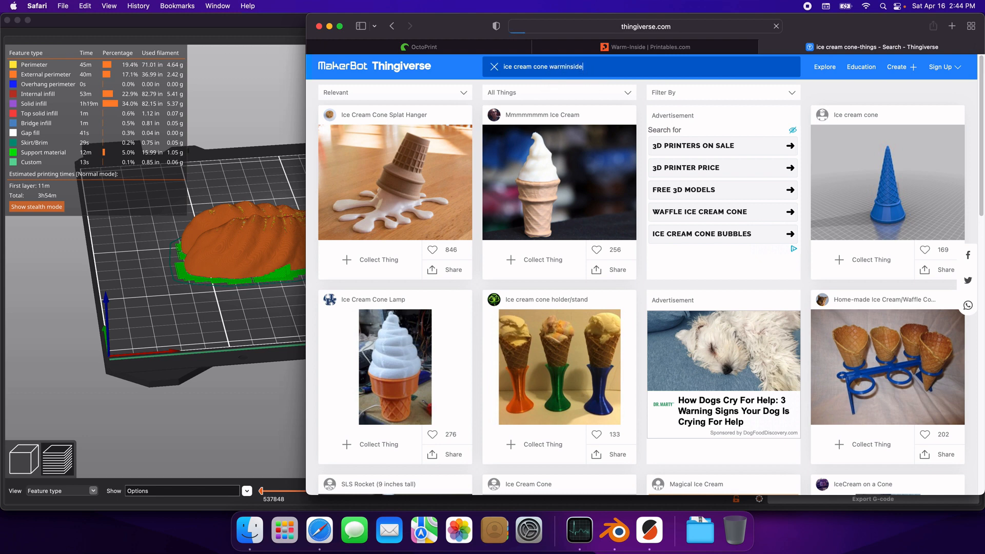
Change the designer term in the Thingiverse search so it reads "ice cream cone warm-inside"
{"action": "left_click", "coordinate": [576, 68]}
{"action": "triple_click", "coordinate": [576, 68]}
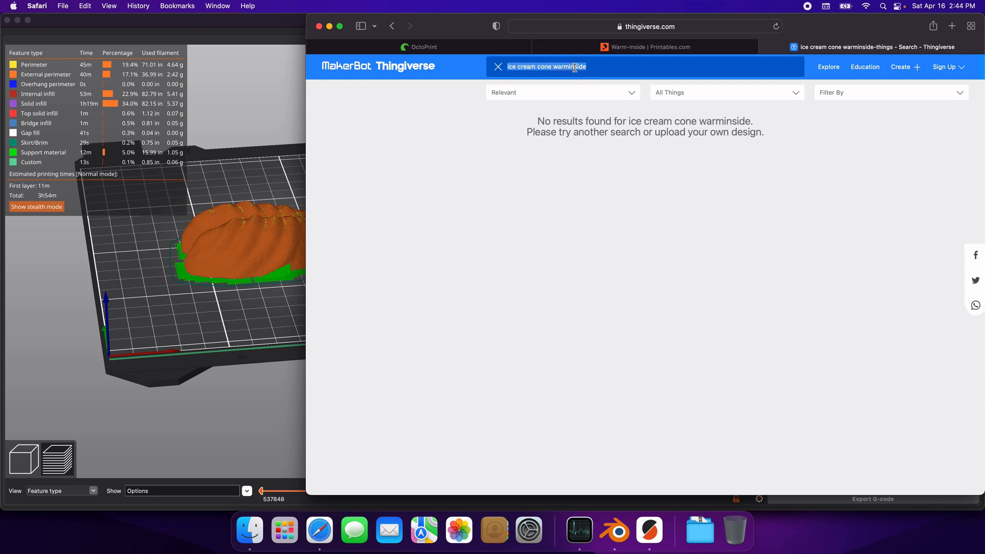
{"action": "double_click", "coordinate": [582, 68]}
{"action": "type", "text": "wa"}
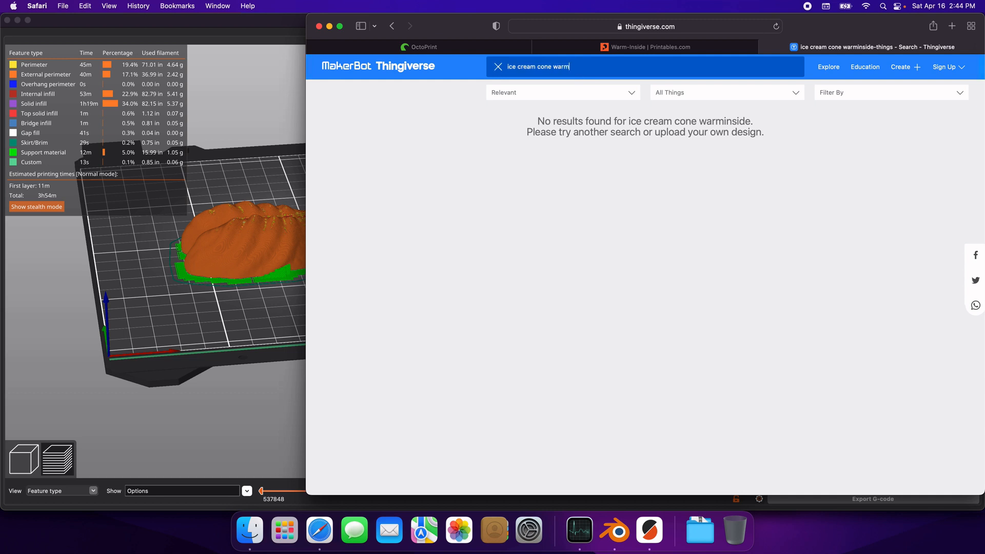
{"action": "key", "text": "Return"}
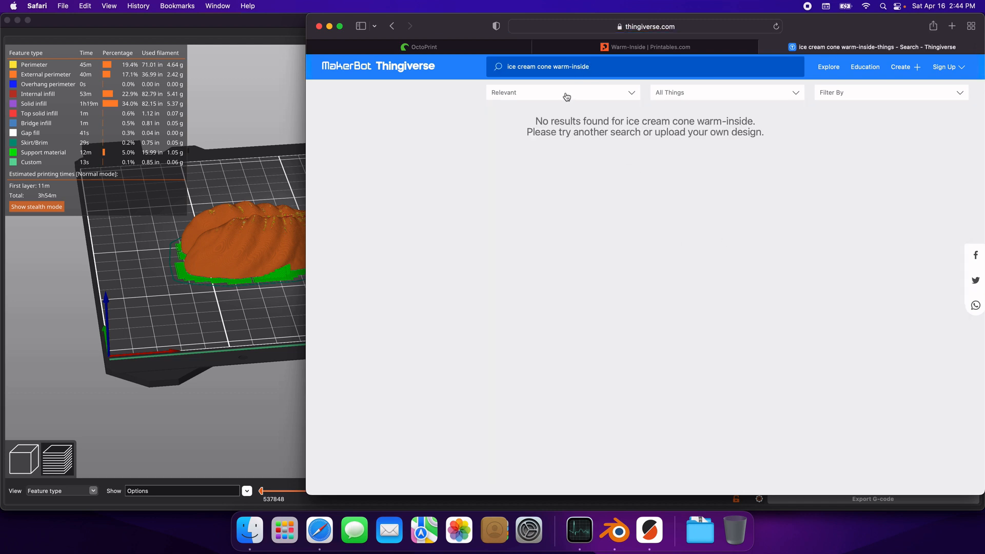
Shorten the Thingiverse search to "warm-inside" and browse through the results
{"action": "left_click", "coordinate": [552, 67]}
{"action": "left_click_drag", "start_coordinate": [553, 68], "coordinate": [468, 60]}
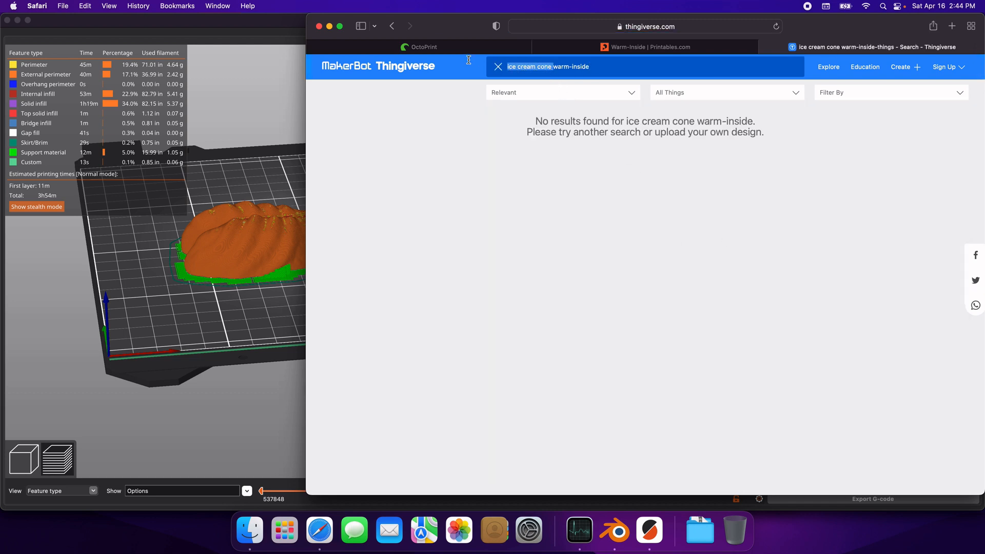
{"action": "key", "text": "BackSpace"}
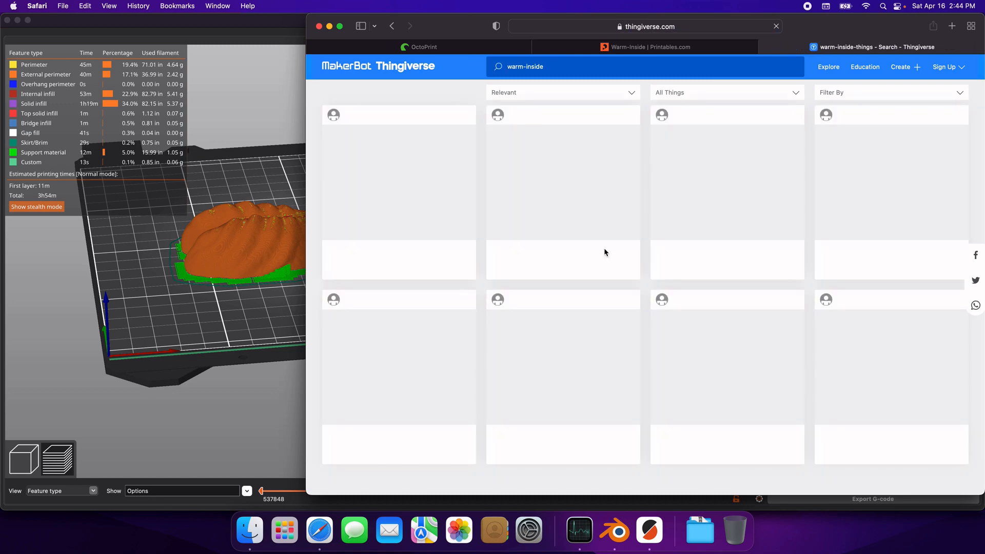
{"action": "scroll", "coordinate": [571, 259], "scroll_direction": "down", "scroll_amount": 20}
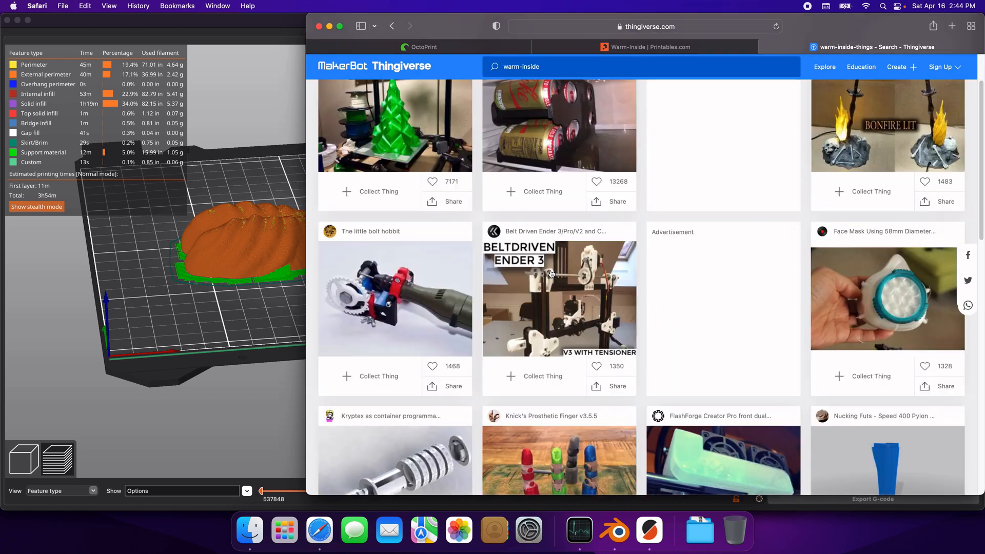
{"action": "scroll", "coordinate": [551, 273], "scroll_direction": "up", "scroll_amount": 10}
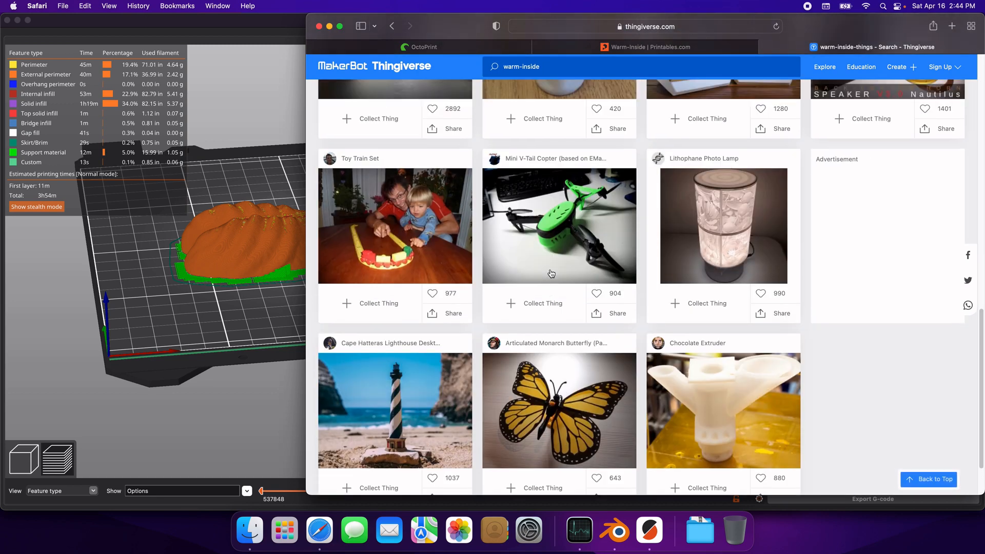
Remove the hyphen from the Thingiverse search so it reads "warminside"
{"action": "left_click", "coordinate": [523, 67]}
{"action": "key", "text": "BackSpace"}
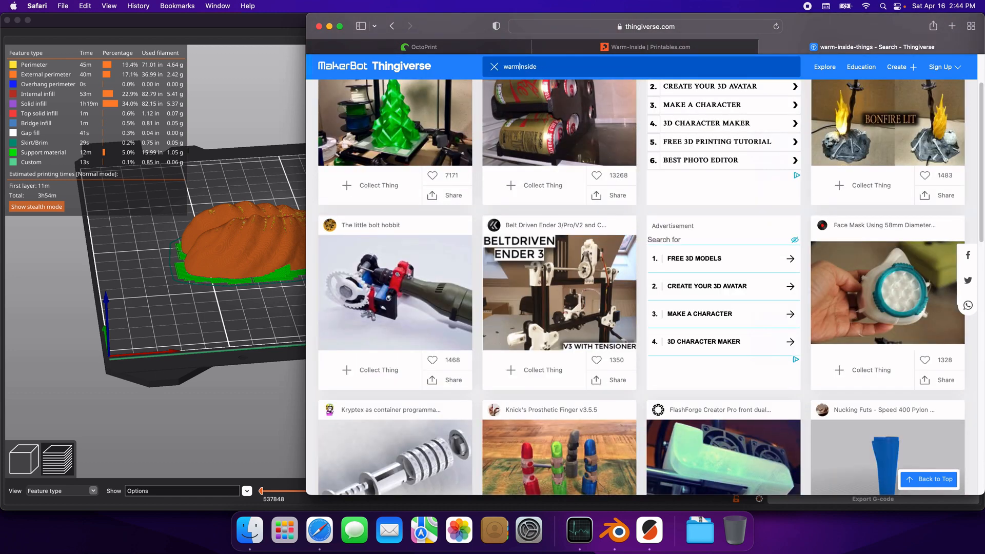
{"action": "key", "text": "Return"}
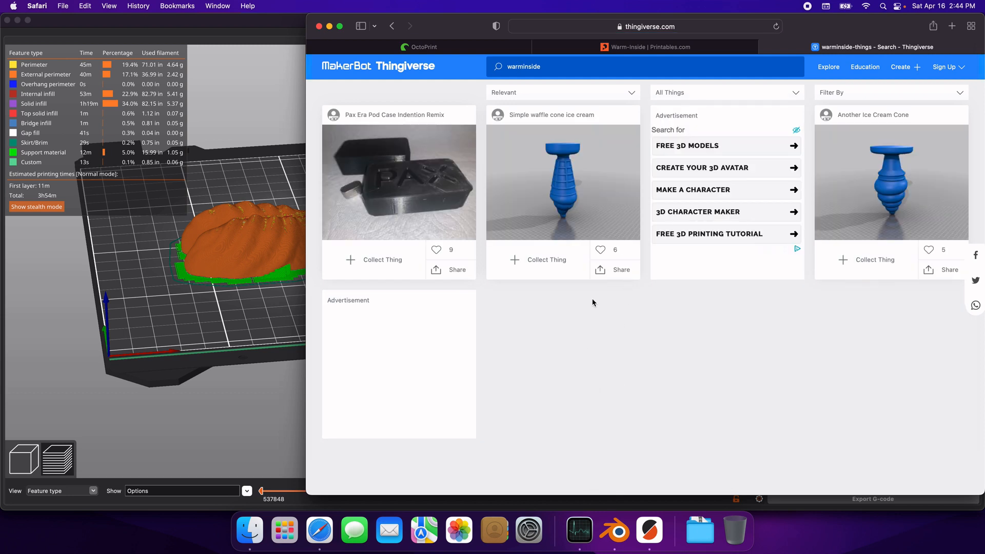
Open the Simple waffle cone ice cream result and look over the Warm Inside designer's published designs
{"action": "left_click", "coordinate": [560, 164]}
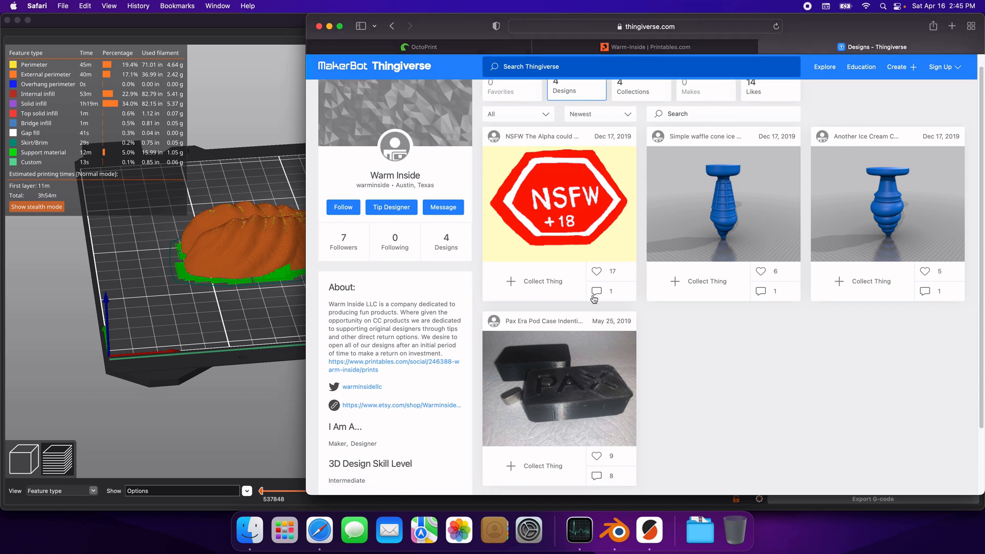
{"action": "scroll", "coordinate": [592, 300], "scroll_direction": "down", "scroll_amount": 3}
{"action": "scroll", "coordinate": [593, 298], "scroll_direction": "up", "scroll_amount": 3}
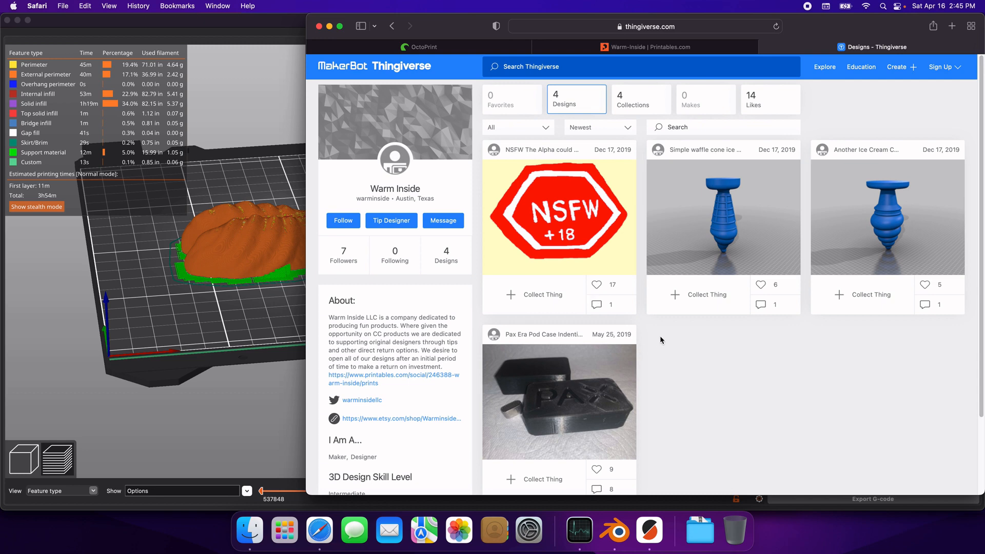
{"action": "scroll", "coordinate": [653, 332], "scroll_direction": "down", "scroll_amount": 3}
{"action": "scroll", "coordinate": [645, 326], "scroll_direction": "up", "scroll_amount": 3}
Open the NSFW The Alpha design and view its blue model render and summary
{"action": "left_click", "coordinate": [583, 230]}
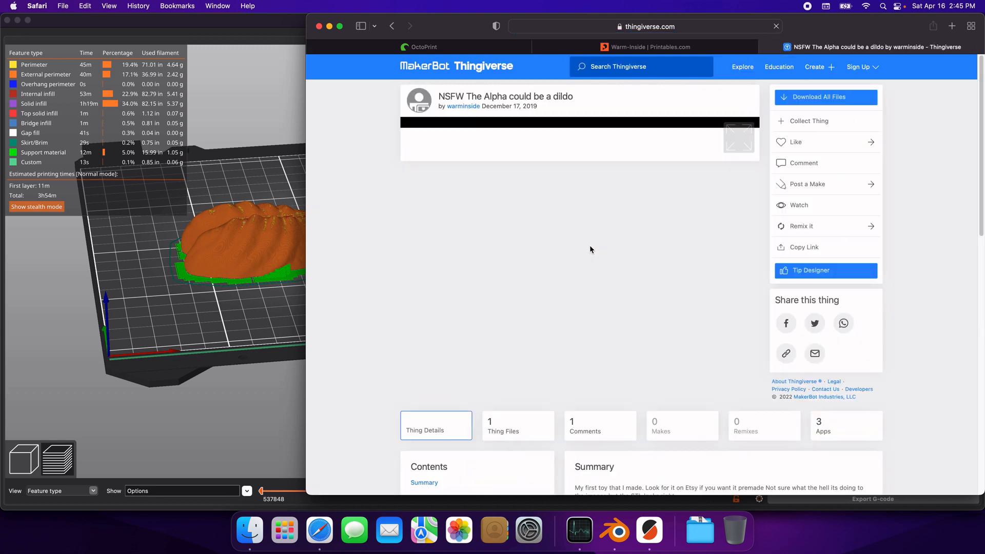
{"action": "left_click", "coordinate": [475, 413]}
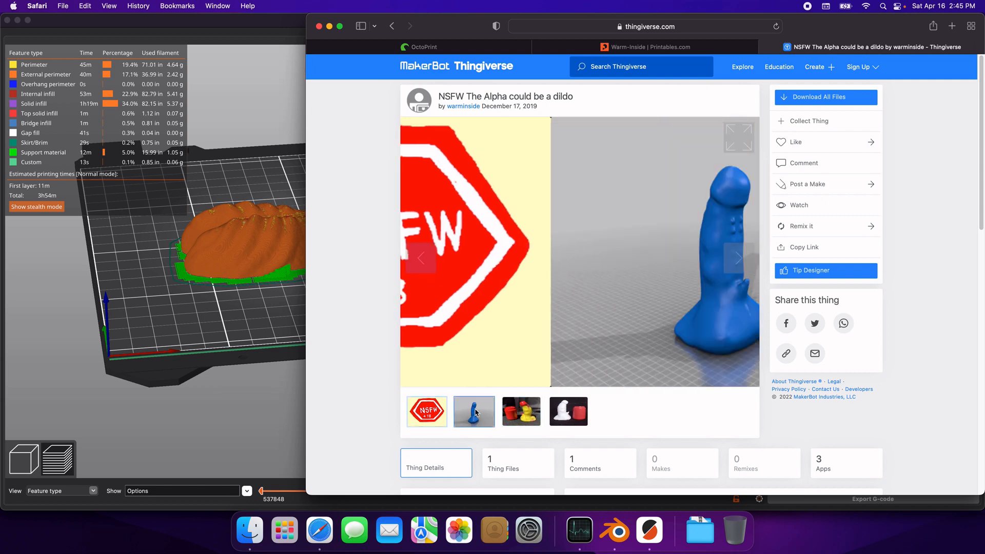
{"action": "scroll", "coordinate": [766, 425], "scroll_direction": "down", "scroll_amount": 1}
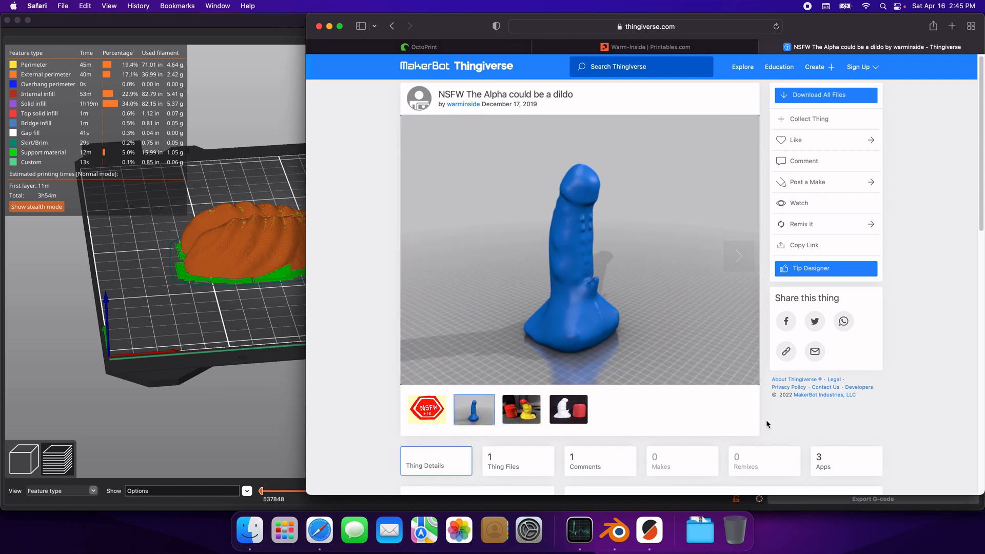
{"action": "scroll", "coordinate": [580, 377], "scroll_direction": "down", "scroll_amount": 5}
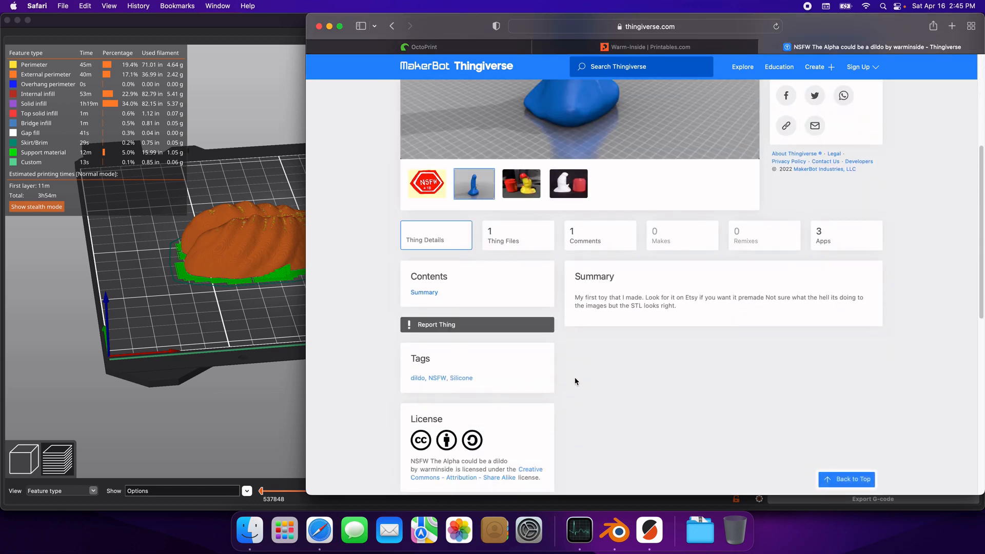
Check the comments section of The Alpha design on Thingiverse
{"action": "left_click", "coordinate": [599, 233]}
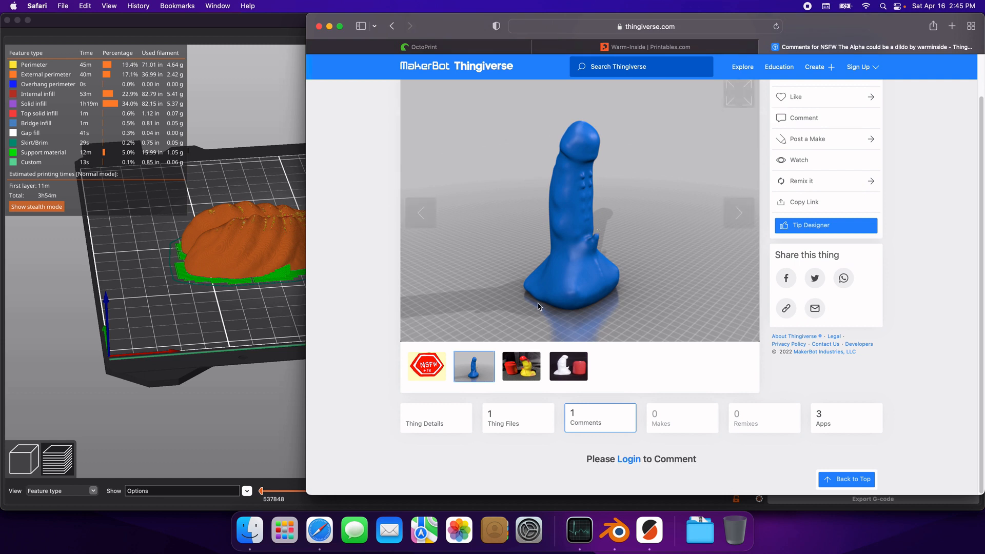
{"action": "scroll", "coordinate": [530, 305], "scroll_direction": "up", "scroll_amount": 1}
{"action": "scroll", "coordinate": [538, 396], "scroll_direction": "up", "scroll_amount": 2}
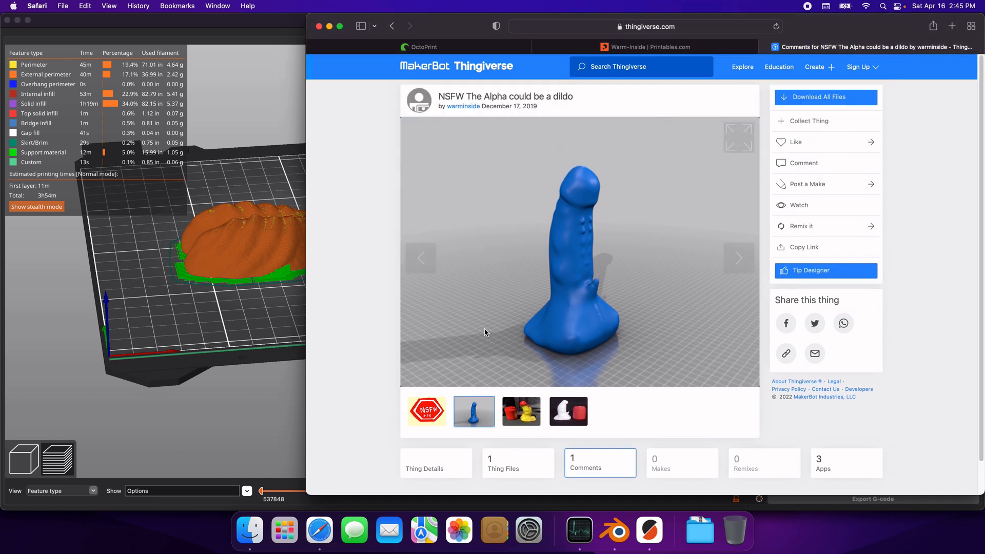
{"action": "scroll", "coordinate": [486, 332], "scroll_direction": "down", "scroll_amount": 2}
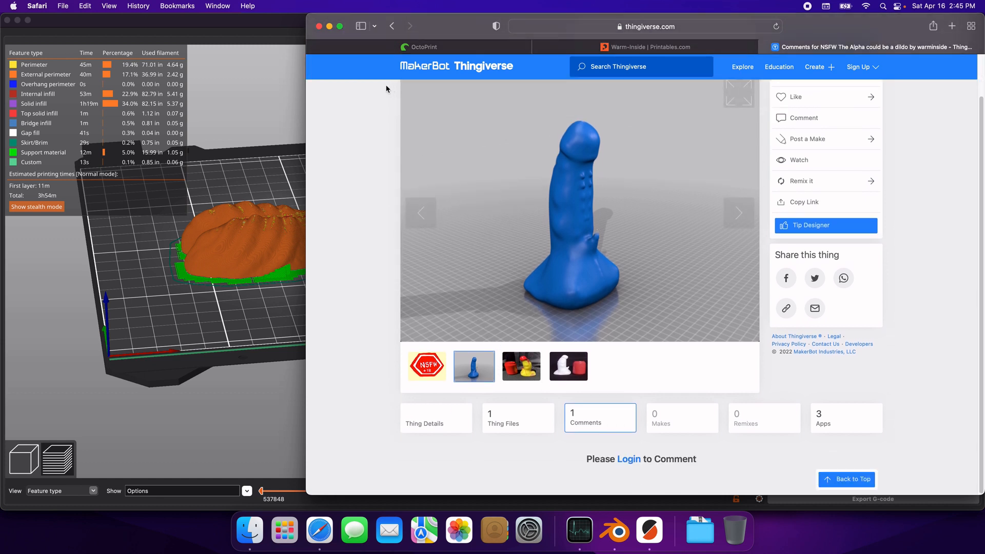
Go back to the Warm Inside designs on Thingiverse and look through its published models on Printables
{"action": "left_click", "coordinate": [392, 27]}
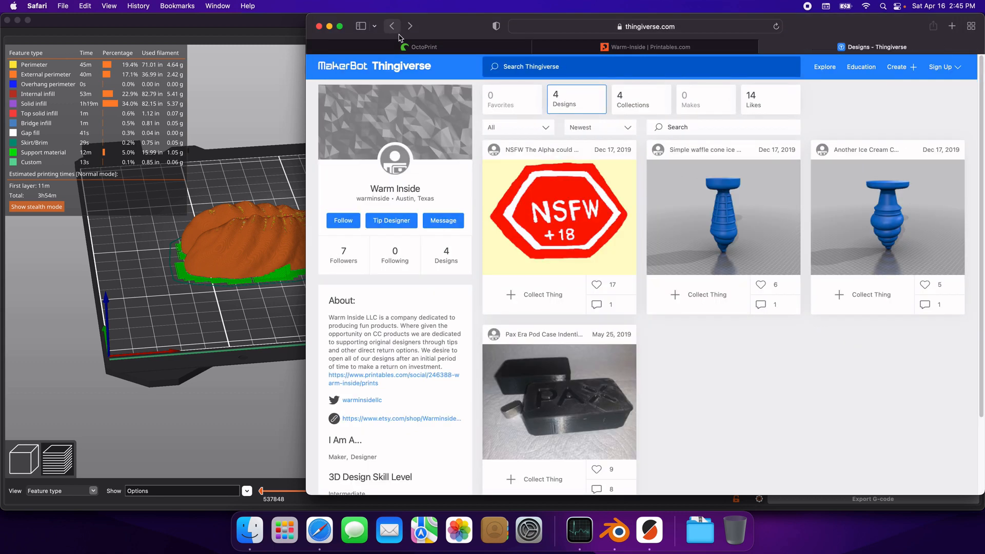
{"action": "scroll", "coordinate": [705, 422], "scroll_direction": "down", "scroll_amount": 3}
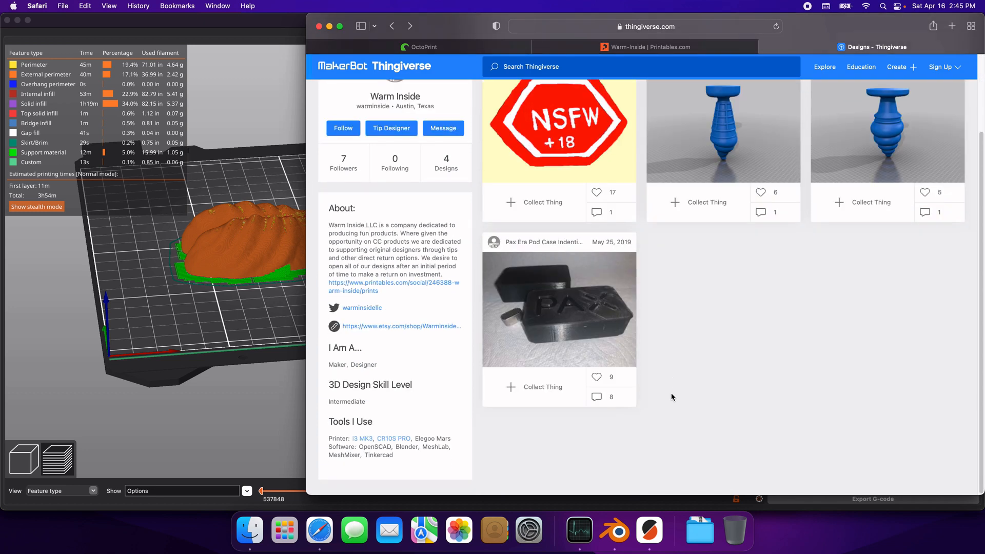
{"action": "scroll", "coordinate": [662, 385], "scroll_direction": "up", "scroll_amount": 3}
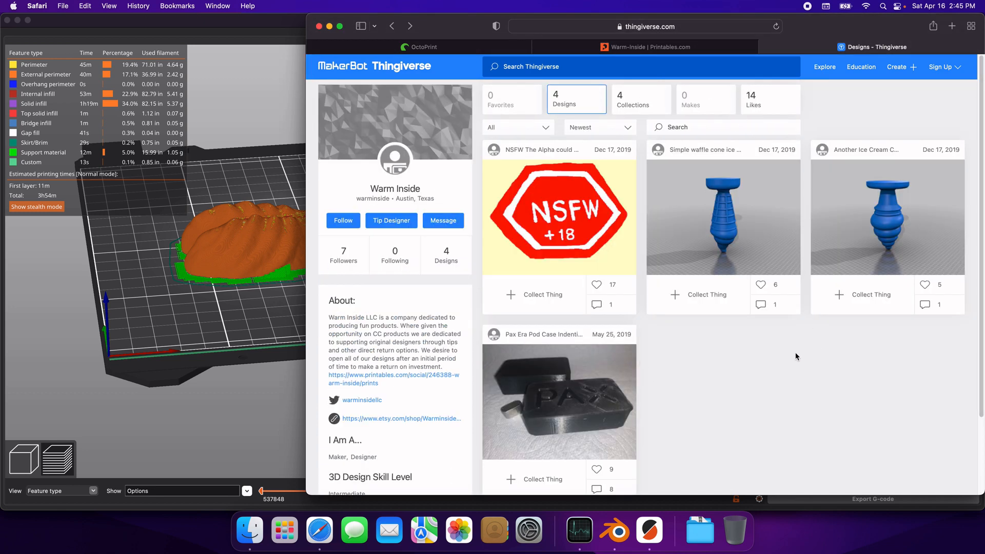
{"action": "left_click", "coordinate": [667, 47]}
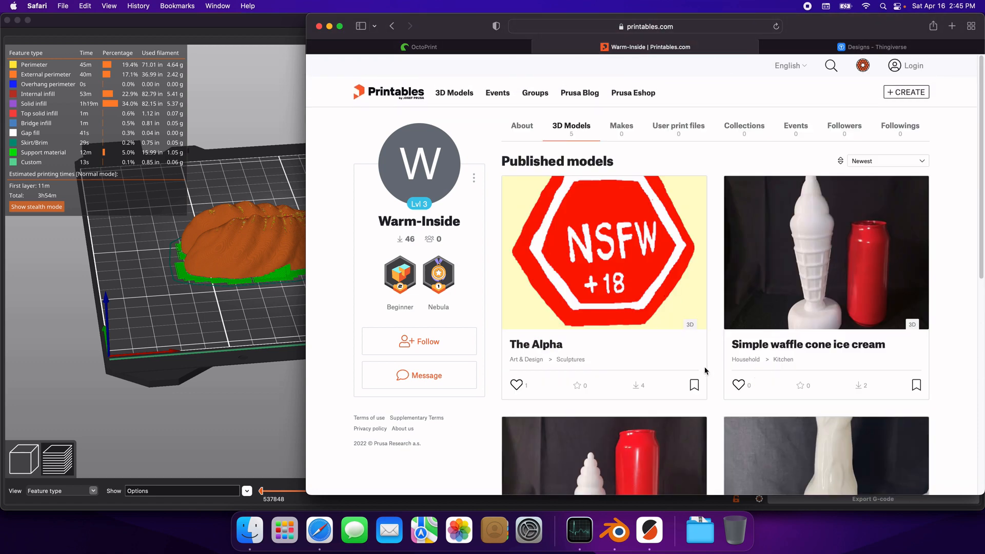
{"action": "scroll", "coordinate": [637, 370], "scroll_direction": "down", "scroll_amount": 10}
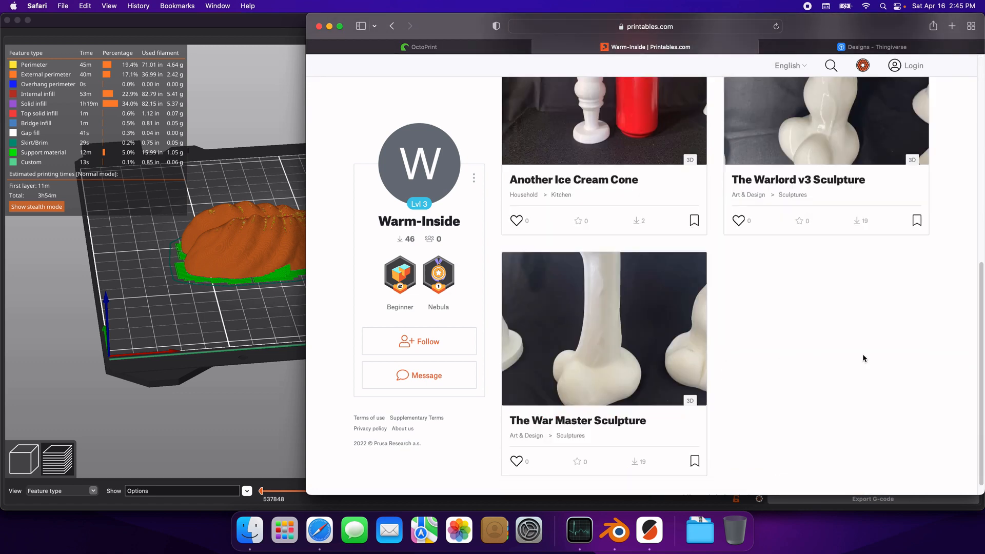
Inspect the sliced tongue grinder in PrusaSlicer from the opposite side, and view its sculpted mesh in Blender
{"action": "left_click", "coordinate": [189, 426]}
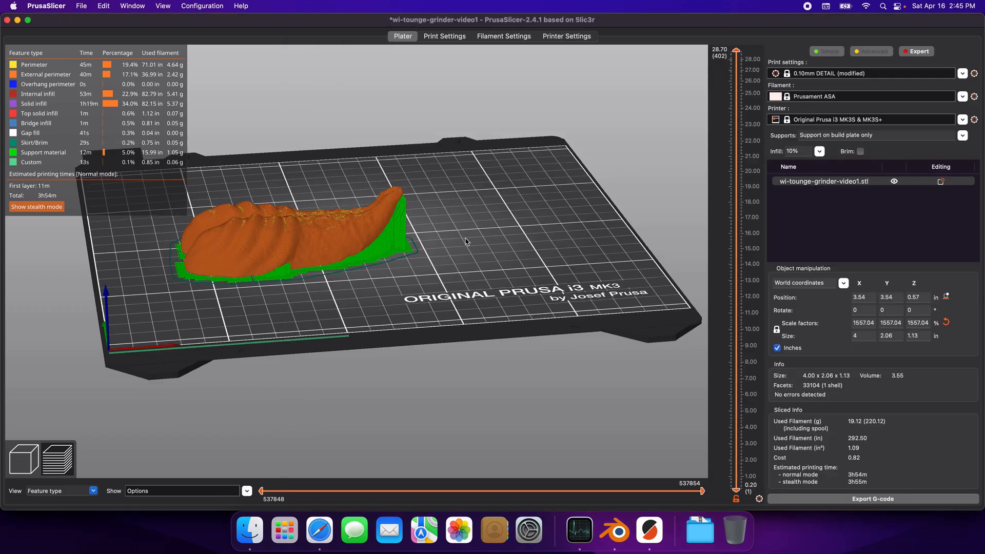
{"action": "left_click_drag", "start_coordinate": [497, 319], "coordinate": [454, 285]}
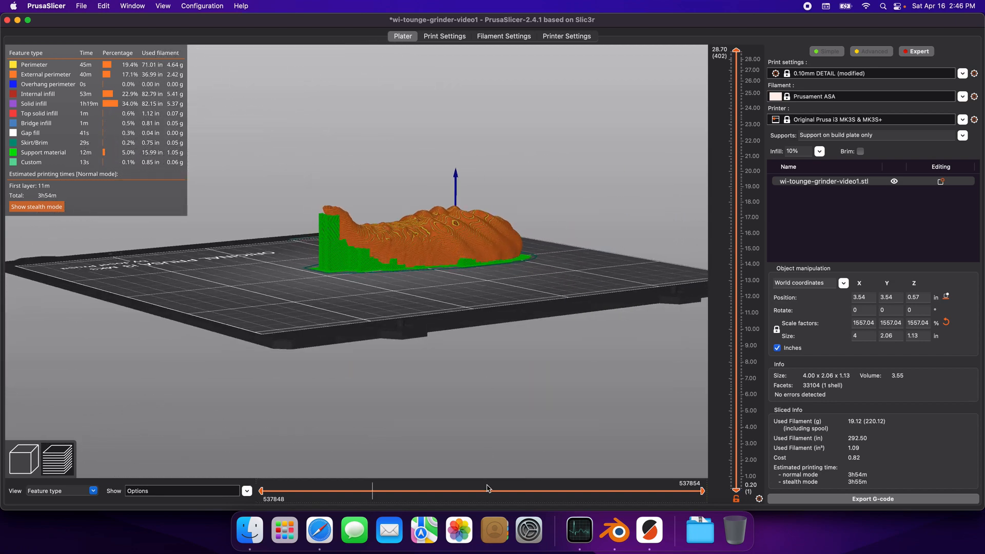
{"action": "left_click", "coordinate": [615, 532]}
{"action": "mouse_move", "coordinate": [548, 354]}
{"action": "middle_mouse_down"}
{"action": "mouse_move", "coordinate": [524, 259]}
{"action": "mouse_move", "coordinate": [580, 350]}
{"action": "mouse_move", "coordinate": [590, 310]}
{"action": "mouse_move", "coordinate": [355, 356]}
{"action": "mouse_move", "coordinate": [675, 331]}
{"action": "middle_mouse_up"}
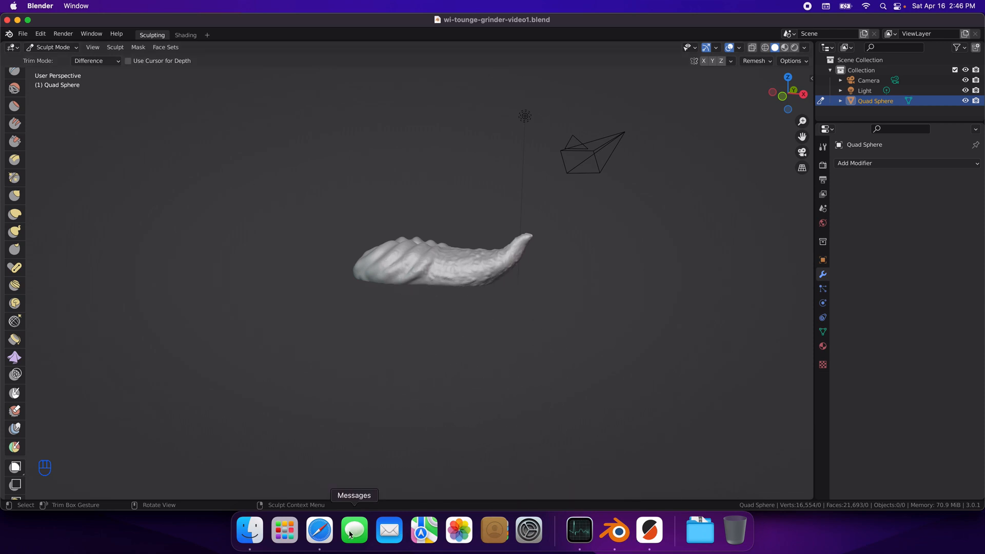
Switch to Safari, review The War Master Sculpture's description and license on Printables, and return to Blender
{"action": "left_click", "coordinate": [319, 531]}
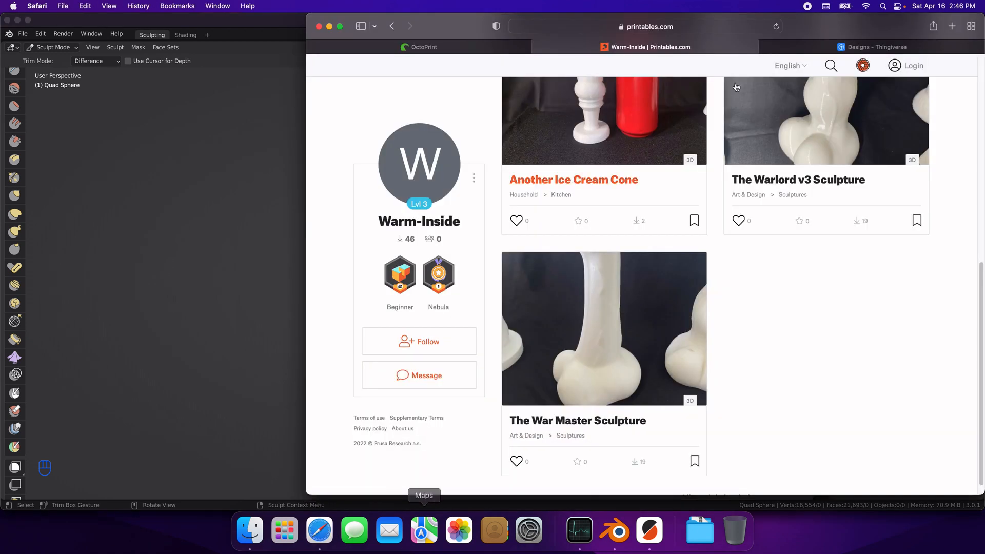
{"action": "left_click", "coordinate": [608, 344]}
{"action": "scroll", "coordinate": [529, 362], "scroll_direction": "down", "scroll_amount": 3}
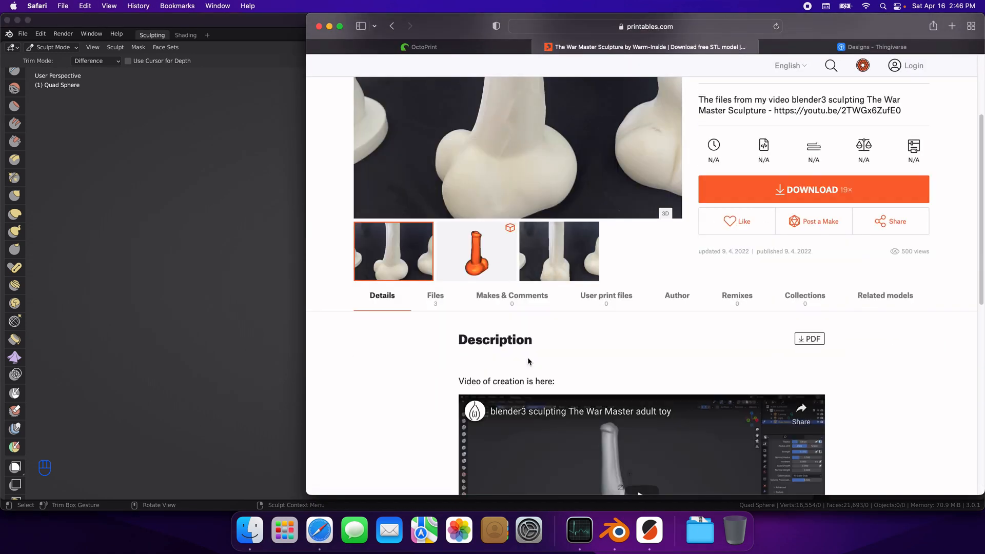
{"action": "scroll", "coordinate": [439, 344], "scroll_direction": "down", "scroll_amount": 10}
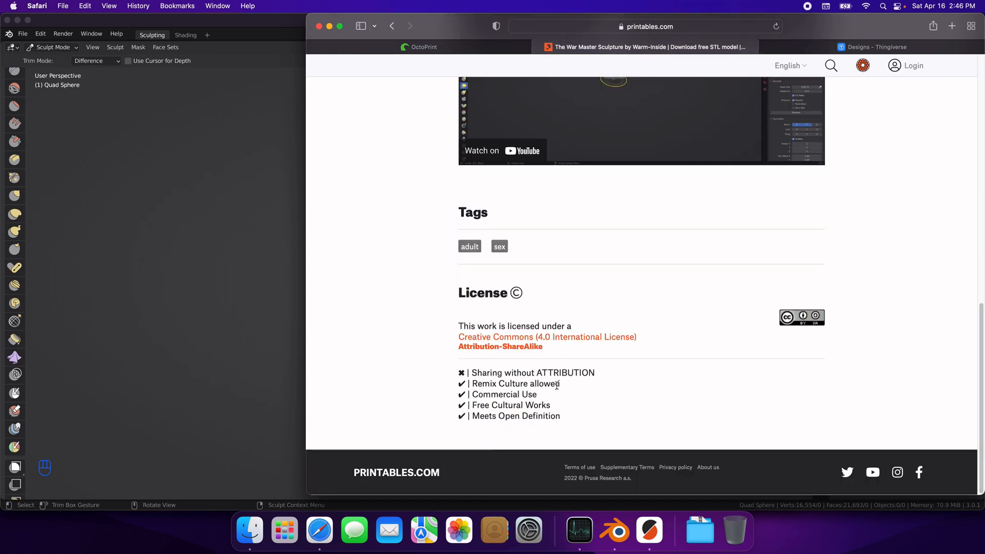
{"action": "left_click", "coordinate": [266, 324]}
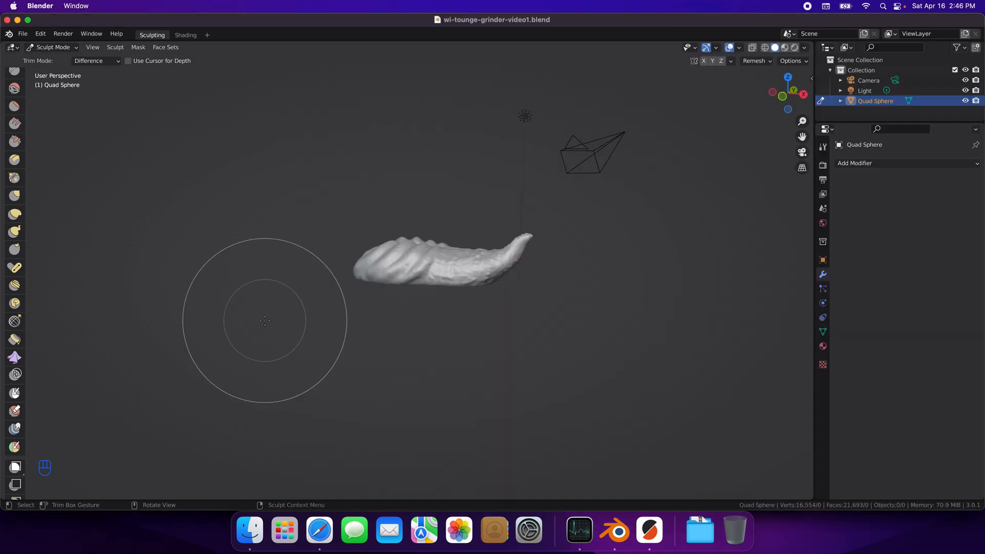